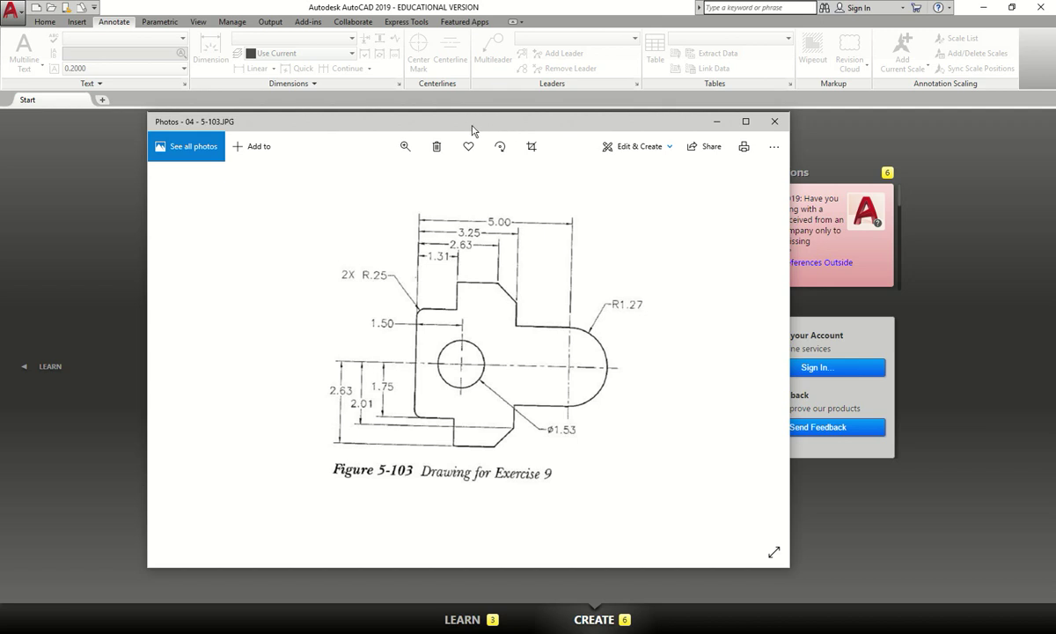
- Create a new drawing from the STD ISO (ENGLISH TB).dwt template
left_click_drag(510, 127, 0, 148)
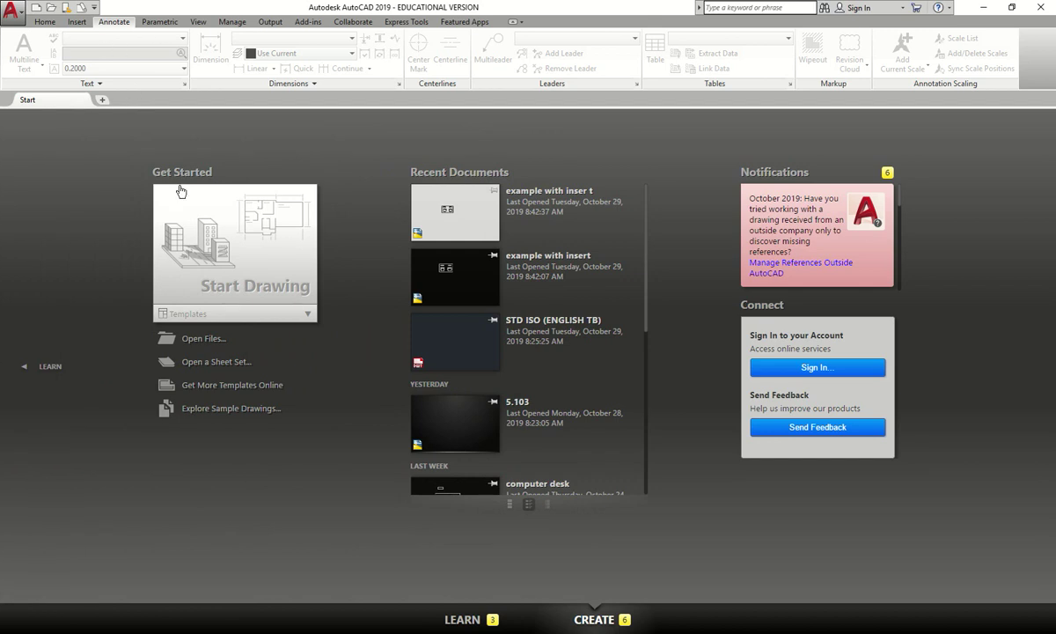
left_click(306, 316)
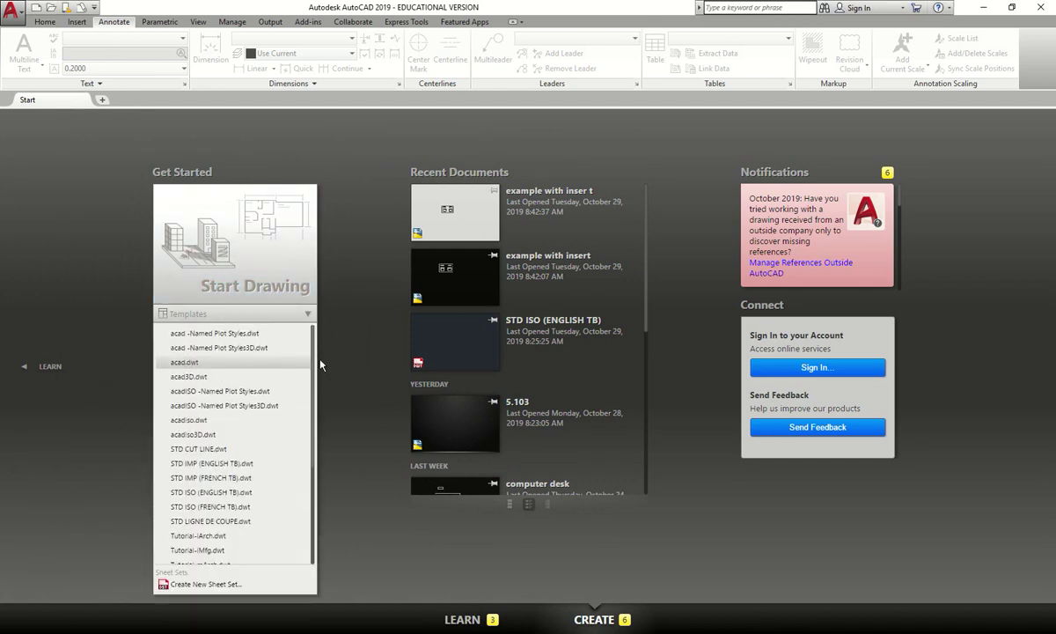
scroll(304, 361, "down", 3)
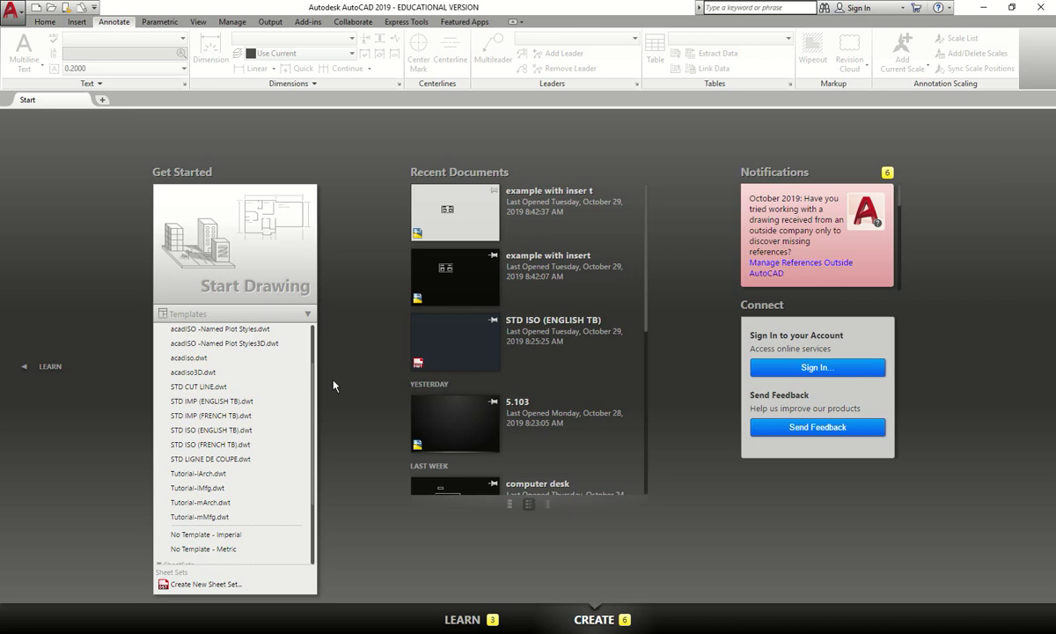
left_click(238, 431)
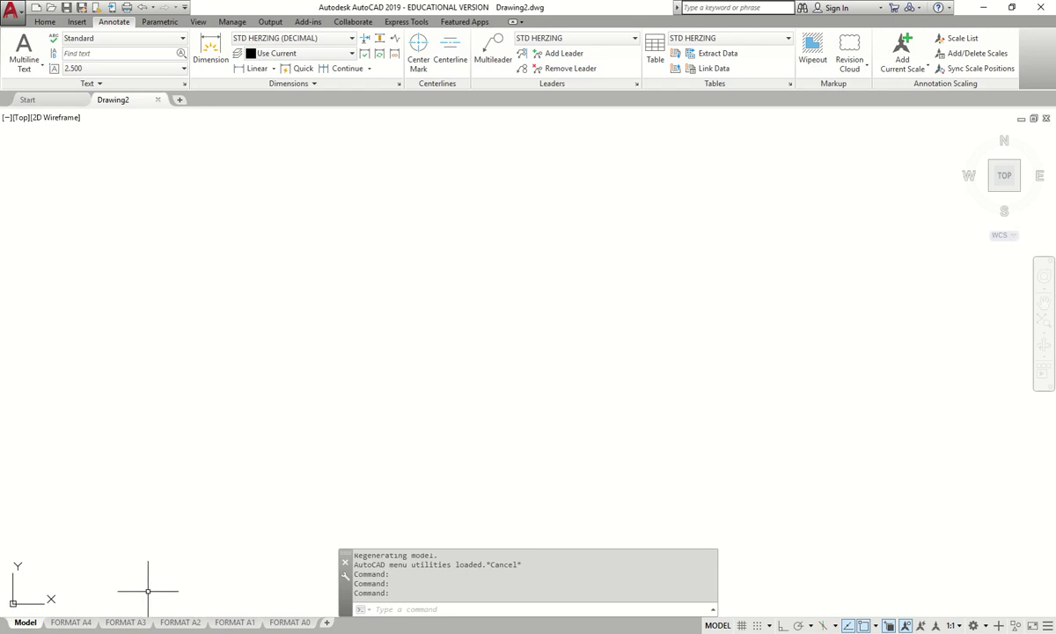
- Review the FORMAT A4, A3 and A2 layouts, settle on FORMAT A4, and bring the reference figure back
left_click(86, 621)
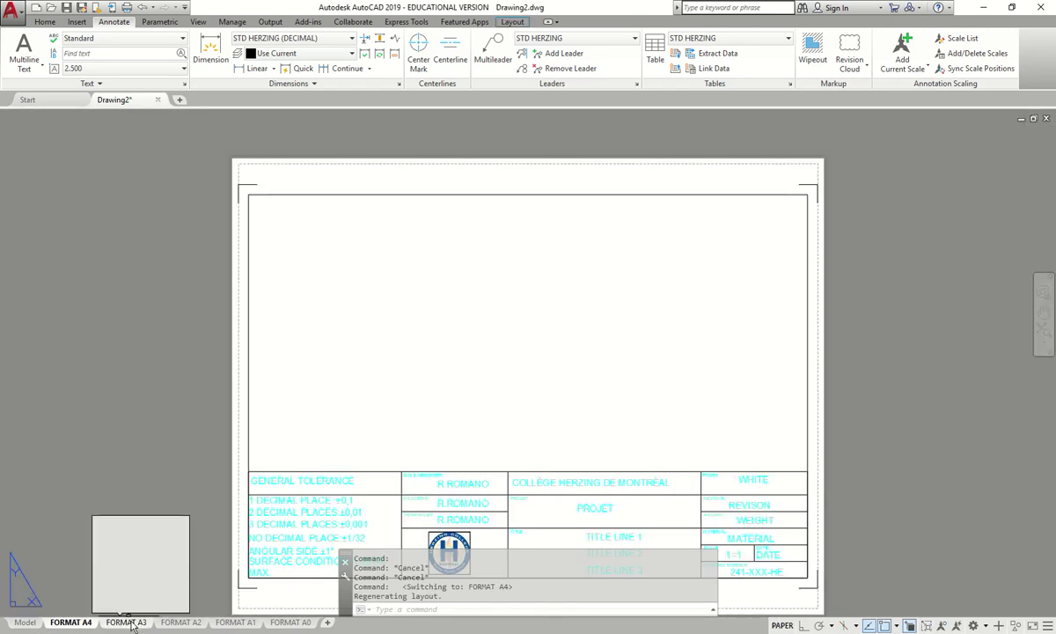
left_click(130, 622)
left_click(180, 622)
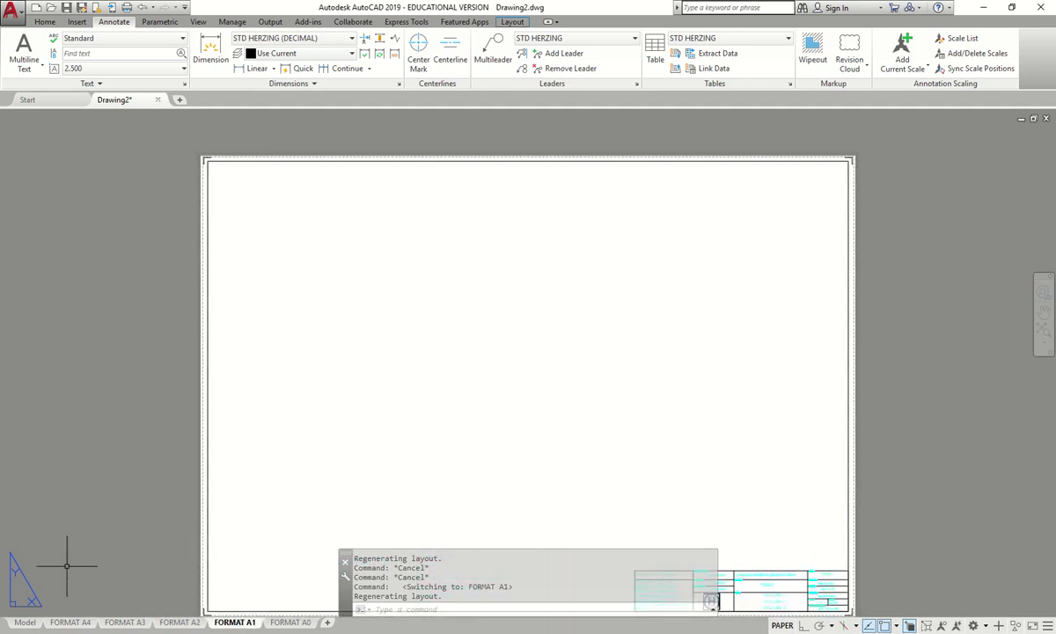
left_click(70, 623)
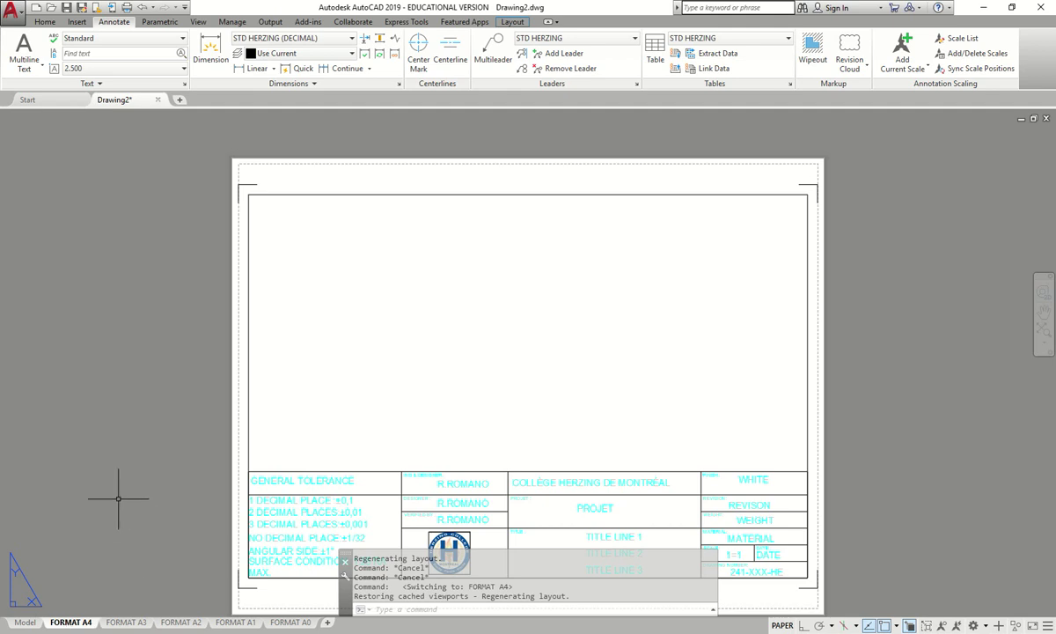
middle_click_drag(160, 410, 156, 403)
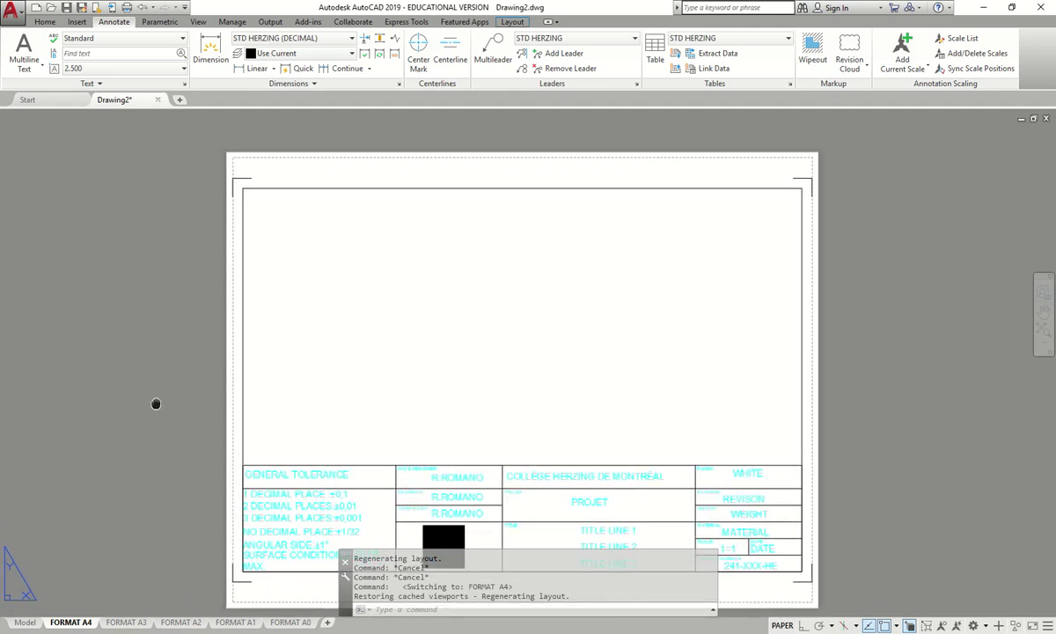
left_click_drag(0, 119, 539, 124)
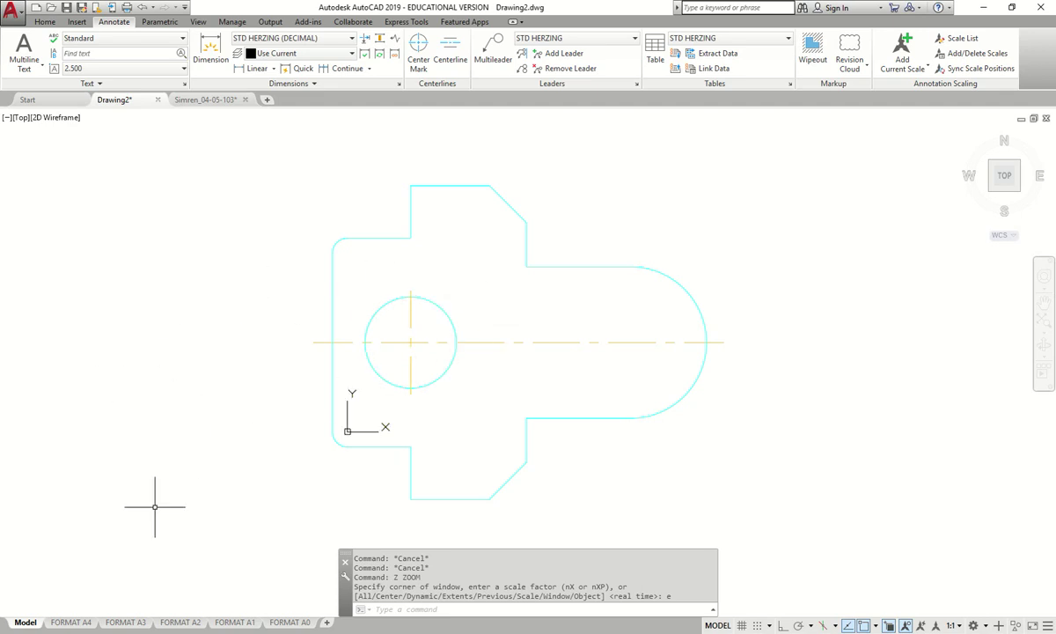
- Close Simren_04-05-103 without saving and display Drawing2's FORMAT A4 layout
left_click(245, 99)
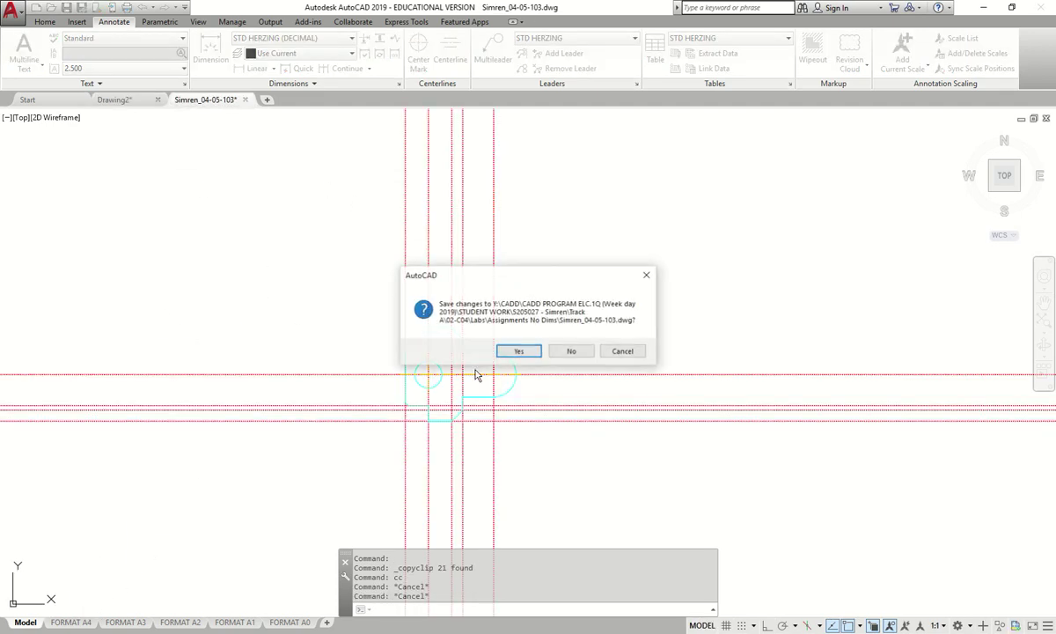
left_click(571, 351)
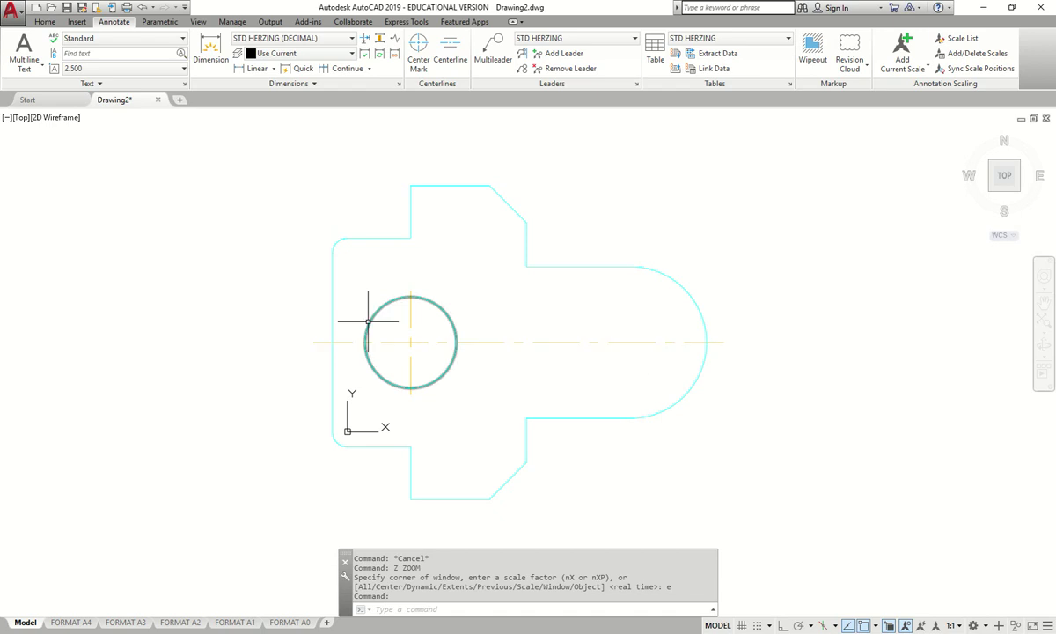
left_click(70, 622)
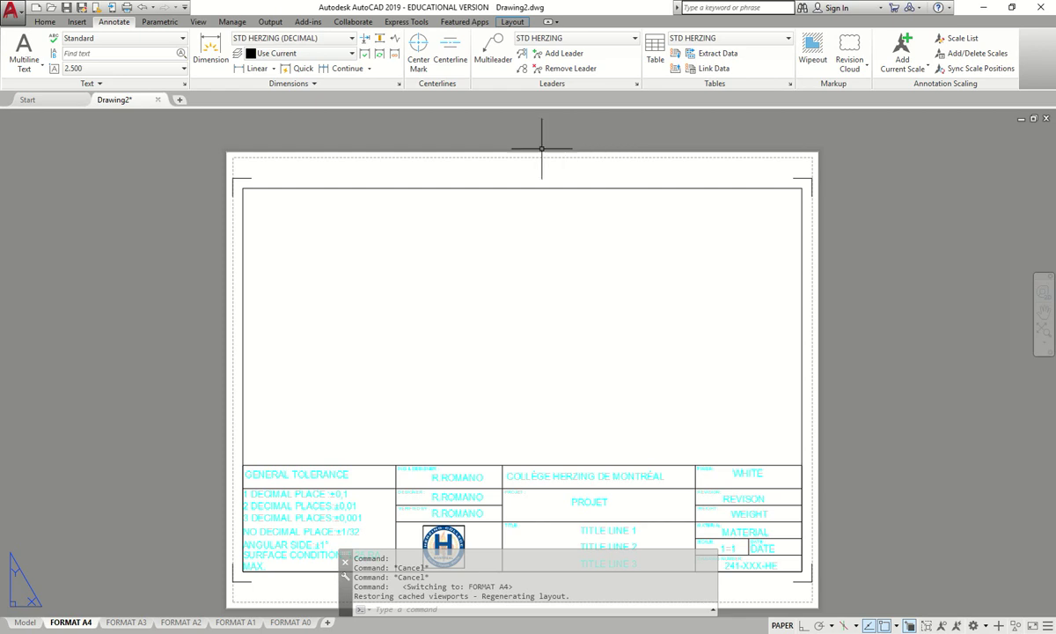
left_click(24, 622)
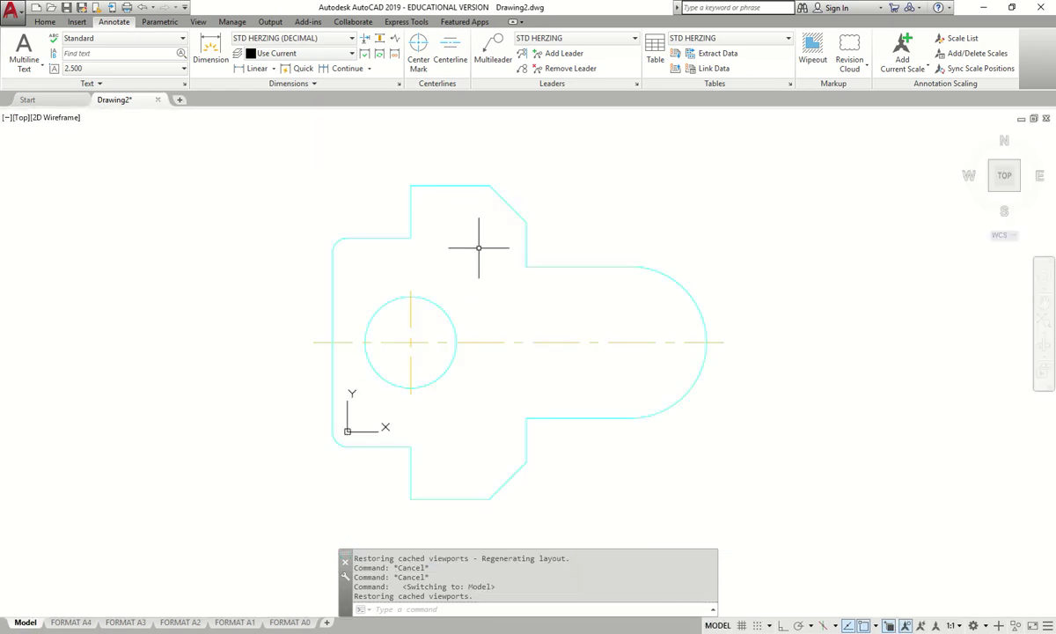
left_click(71, 621)
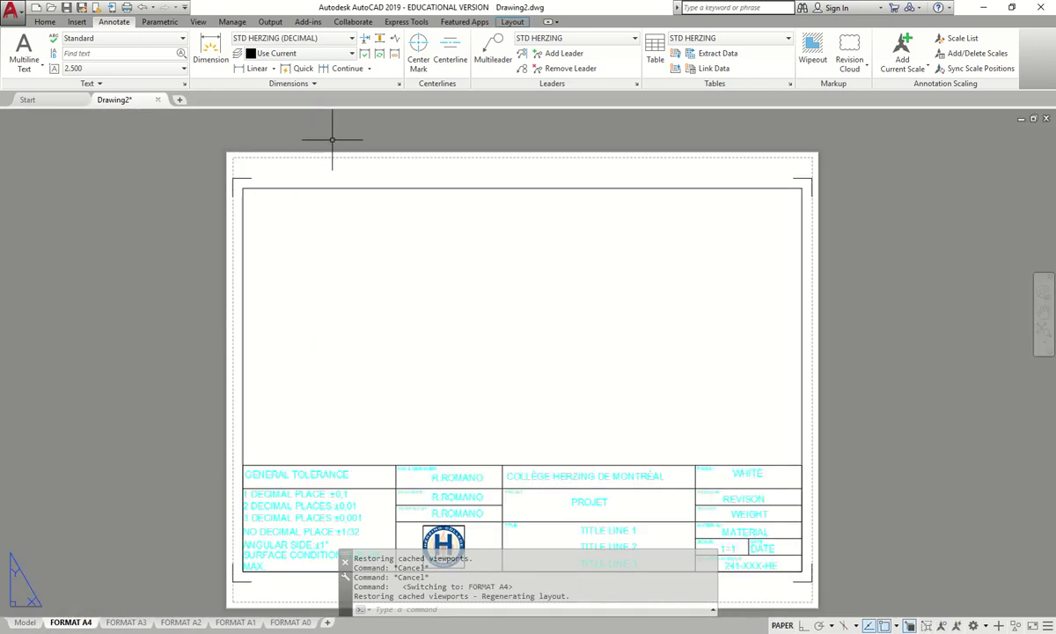
type("vports")
key("Return")
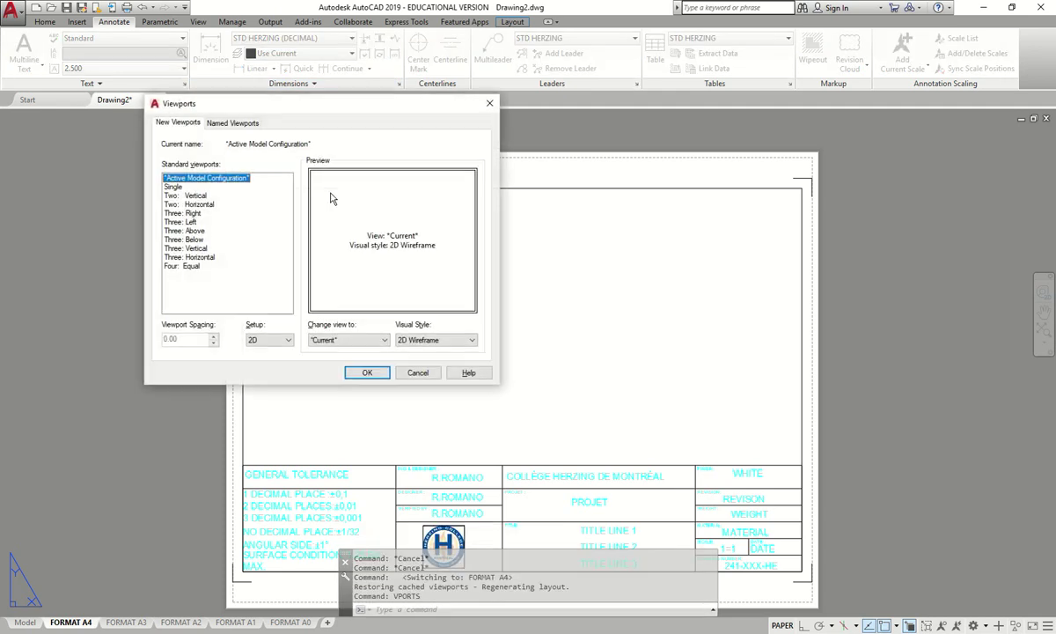
left_click(173, 187)
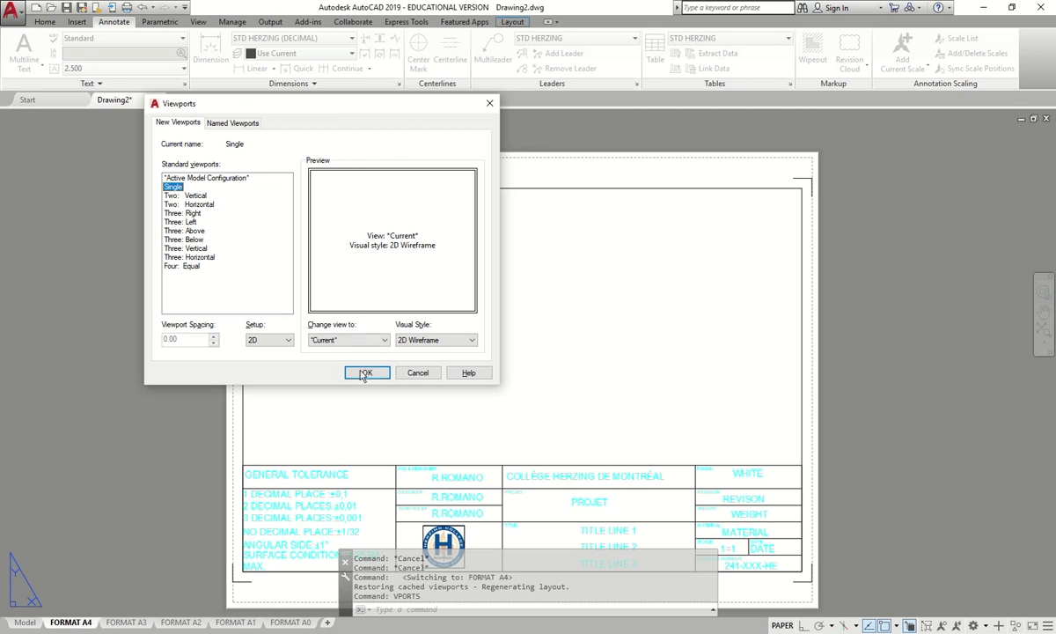
left_click(363, 373)
left_click(243, 188)
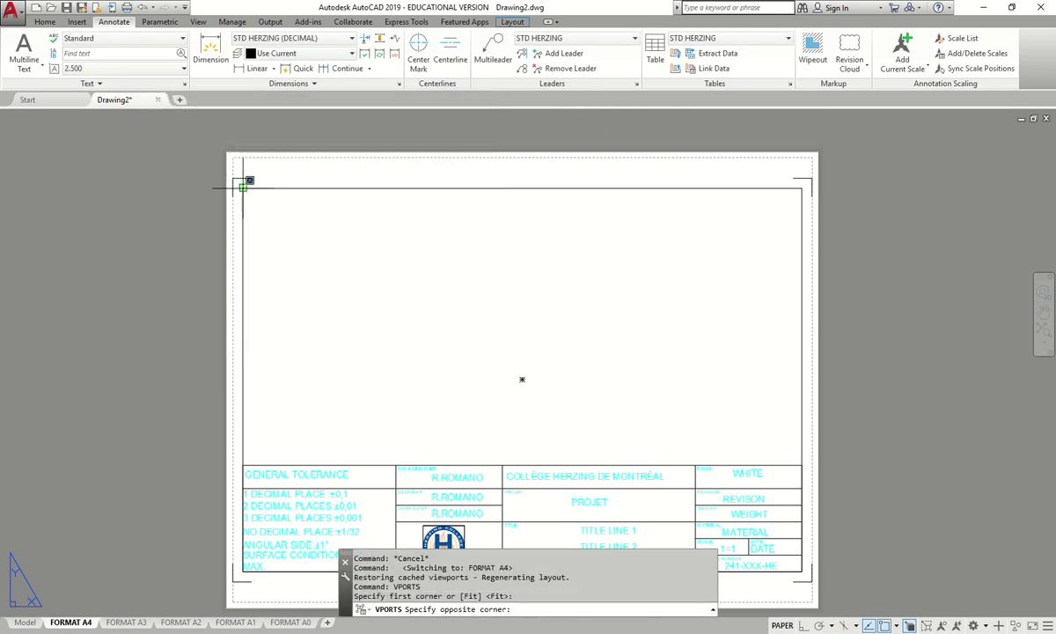
left_click(802, 464)
key("Escape")
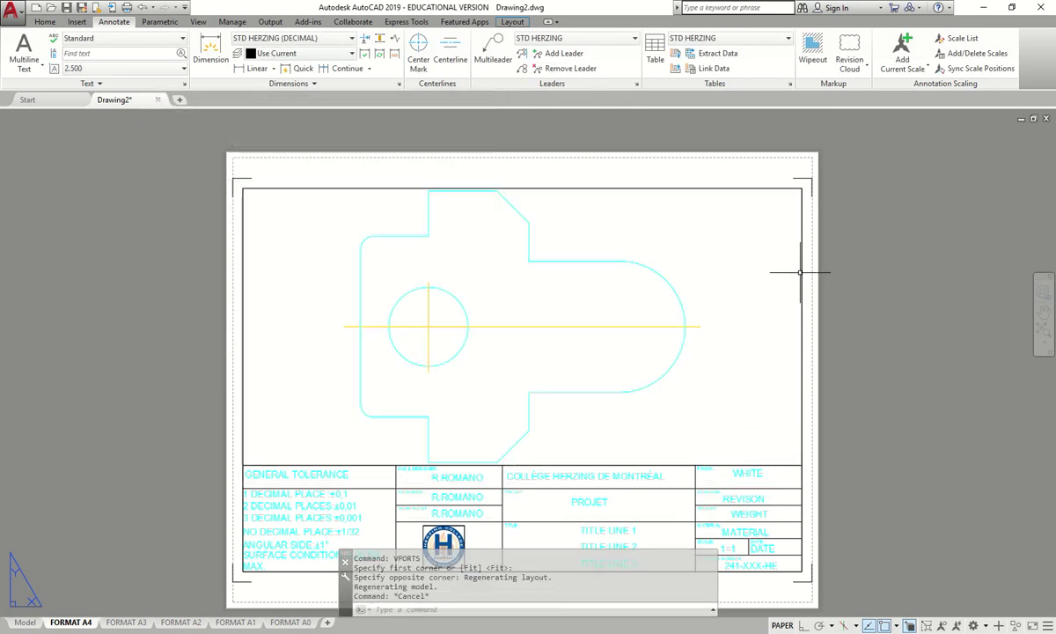
left_click(800, 272)
key("Delete")
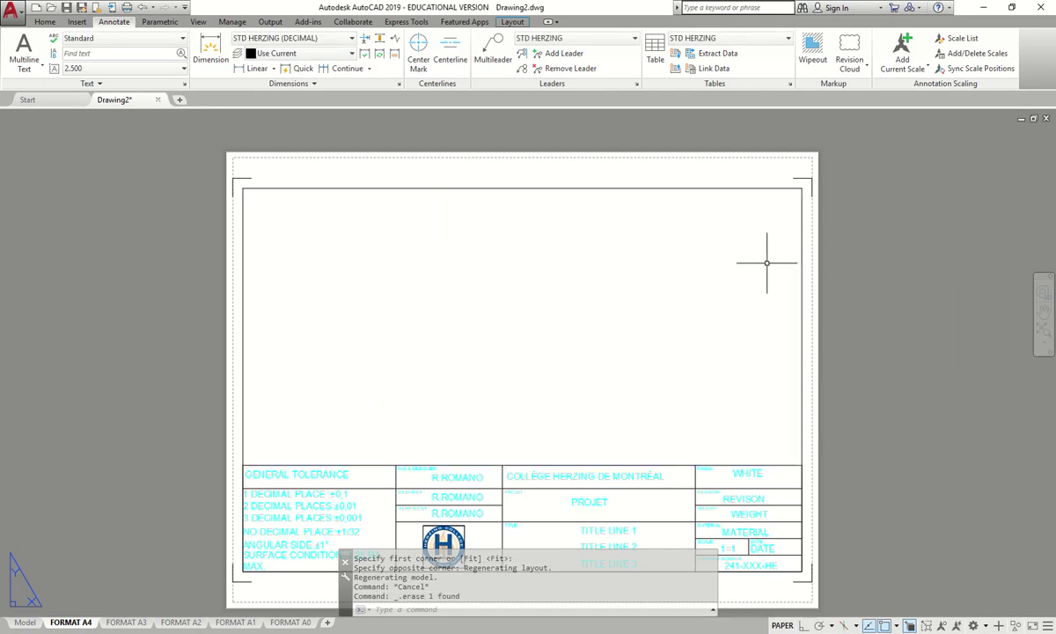
- Make Vport the current layer
left_click(51, 22)
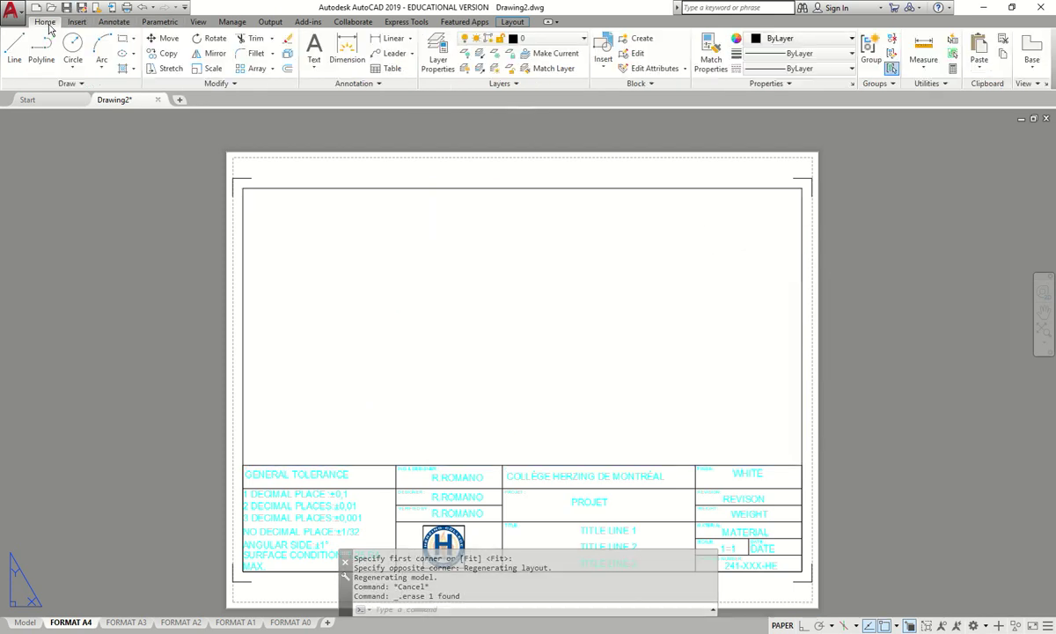
left_click(545, 39)
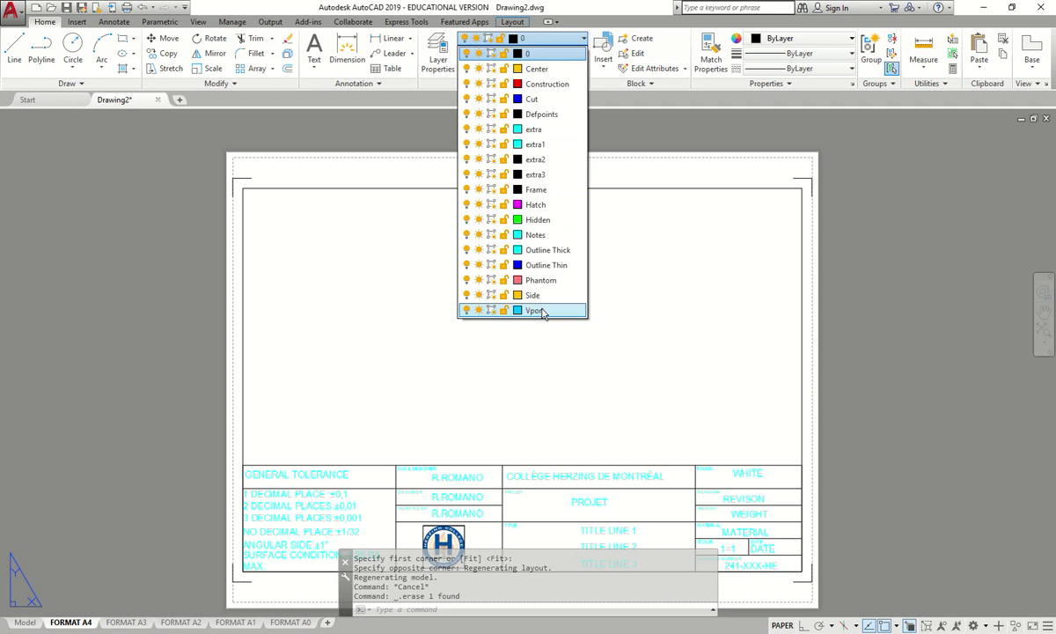
left_click(534, 310)
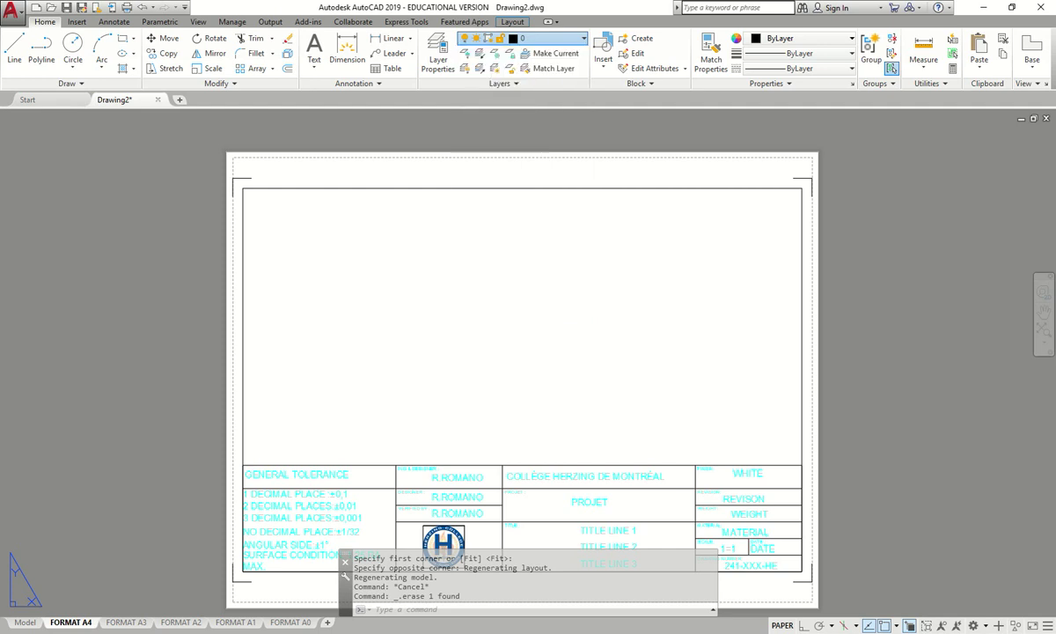
- Draw a rectangular viewport from the border's top-left corner to its lower-right corner
left_click(513, 24)
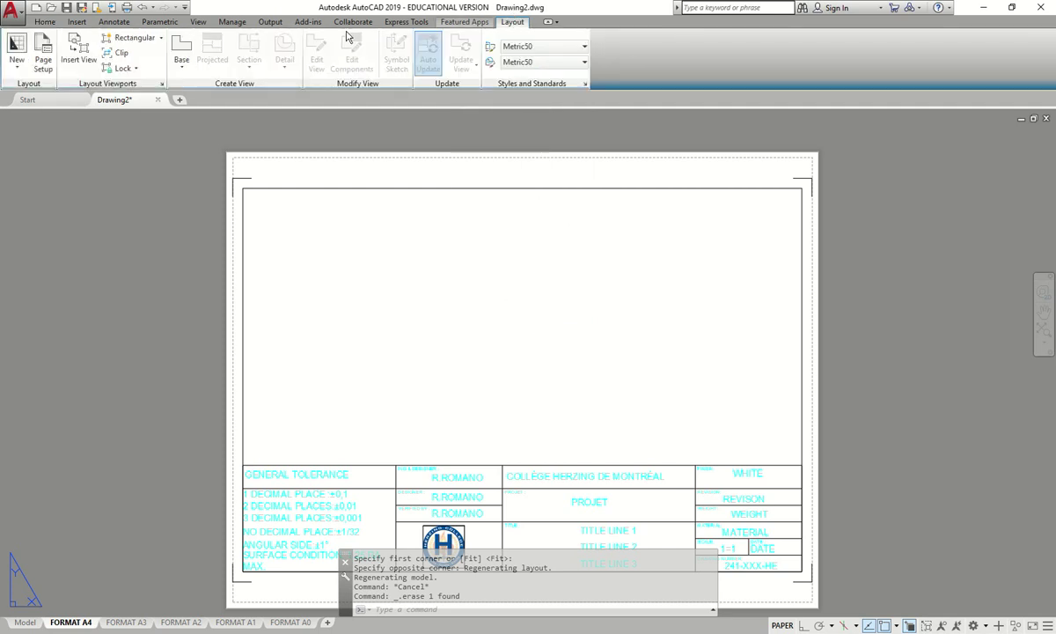
left_click(161, 40)
left_click(141, 53)
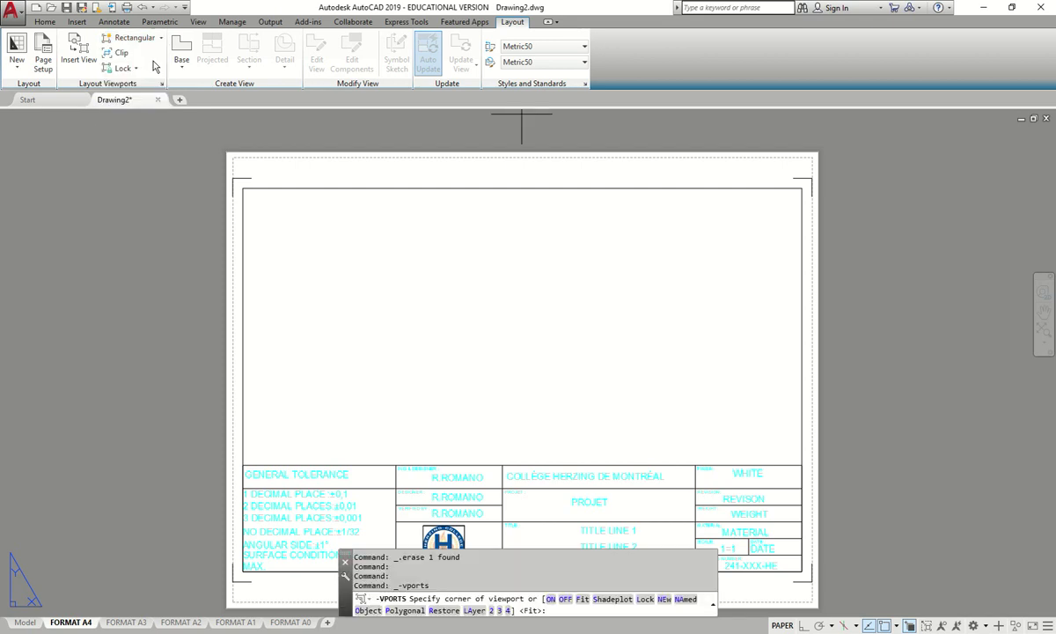
left_click(242, 187)
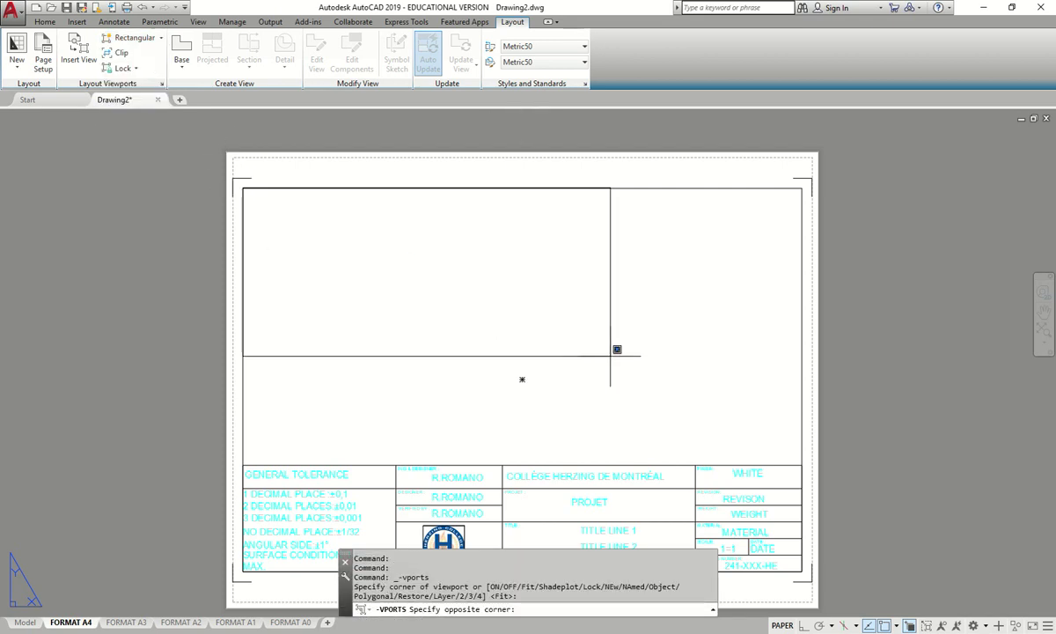
left_click(801, 464)
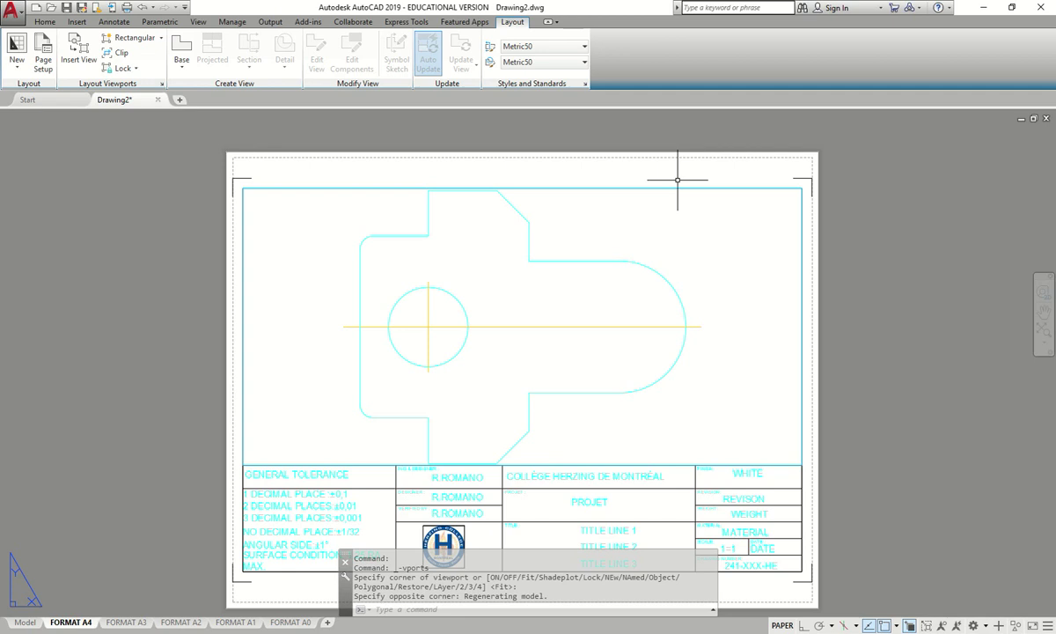
- Select the layout viewport and set its scale to 1:1
mouse_move(674, 313)
middle_mouse_down()
mouse_move(684, 320)
mouse_move(675, 330)
middle_mouse_up()
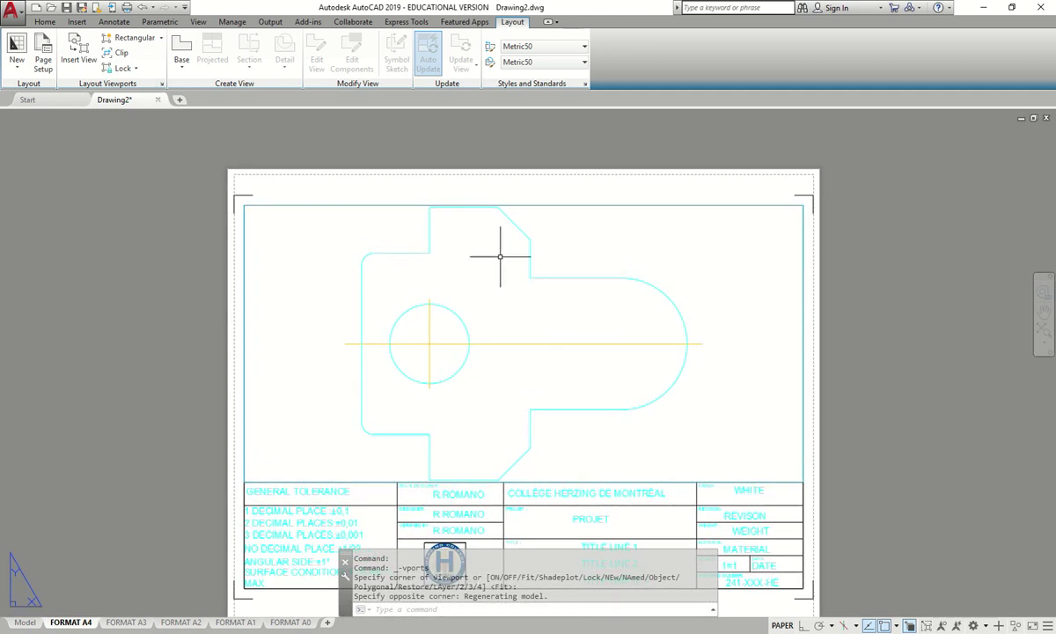
left_click(382, 202)
left_click(419, 247)
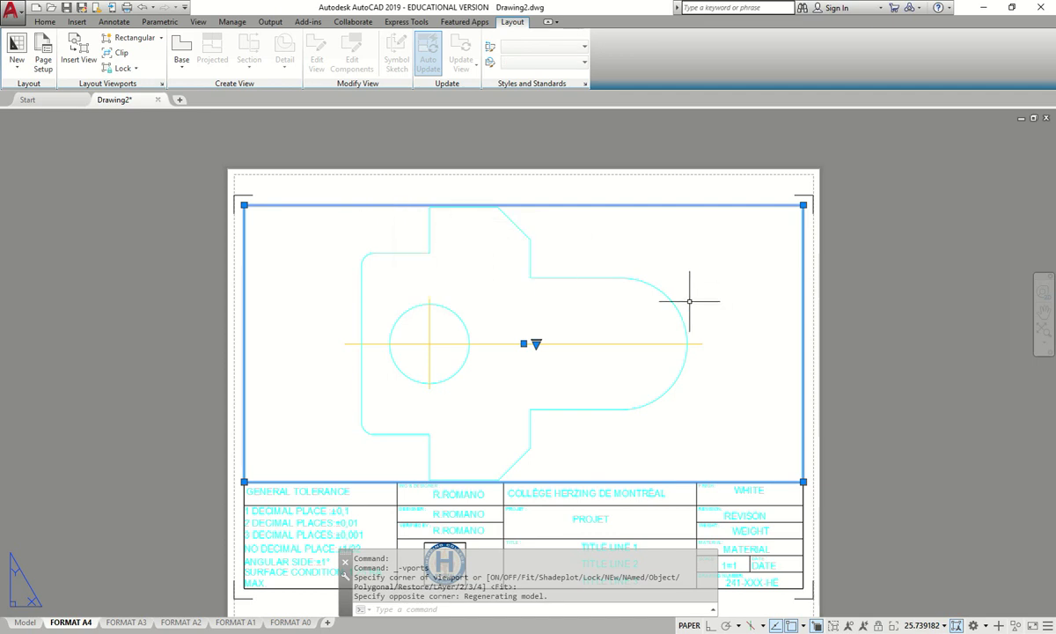
left_click(926, 625)
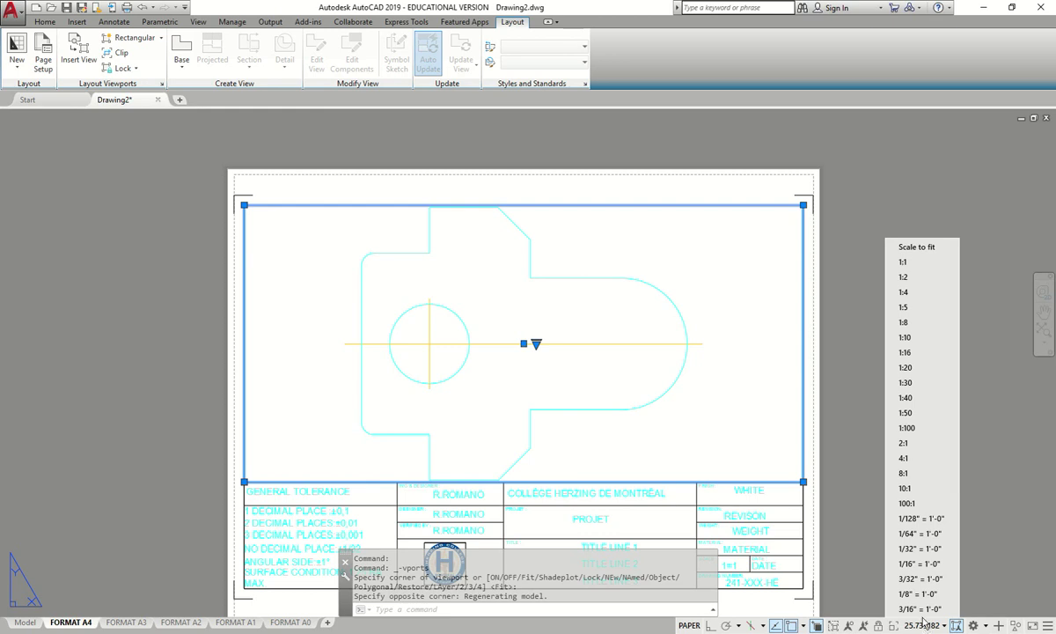
left_click(903, 262)
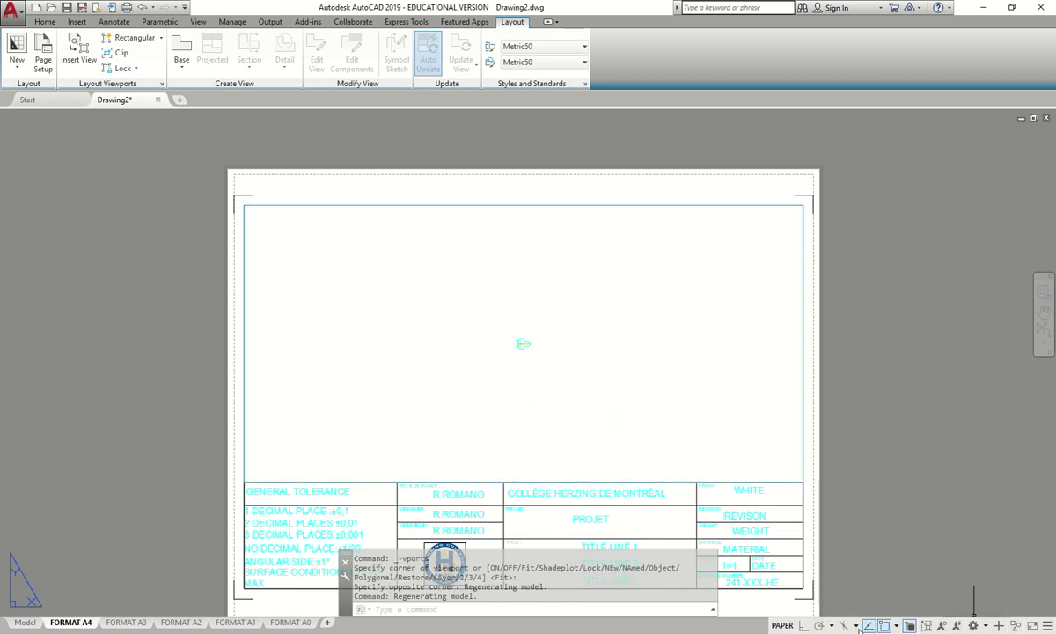
- Reselect the viewport and change its scale to 10:1
left_click(802, 392)
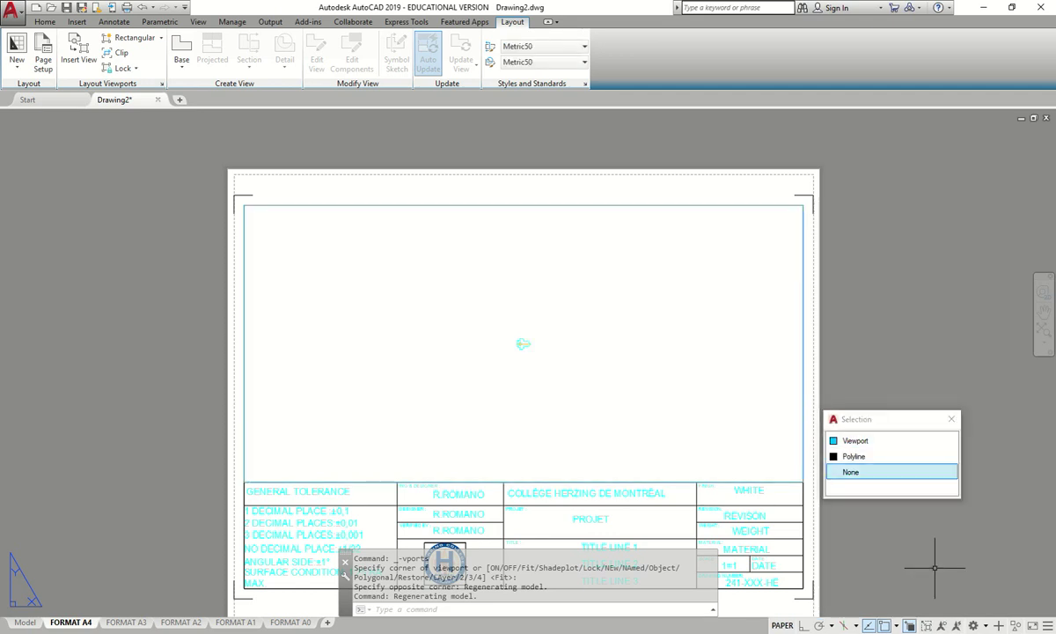
left_click(871, 440)
left_click(939, 627)
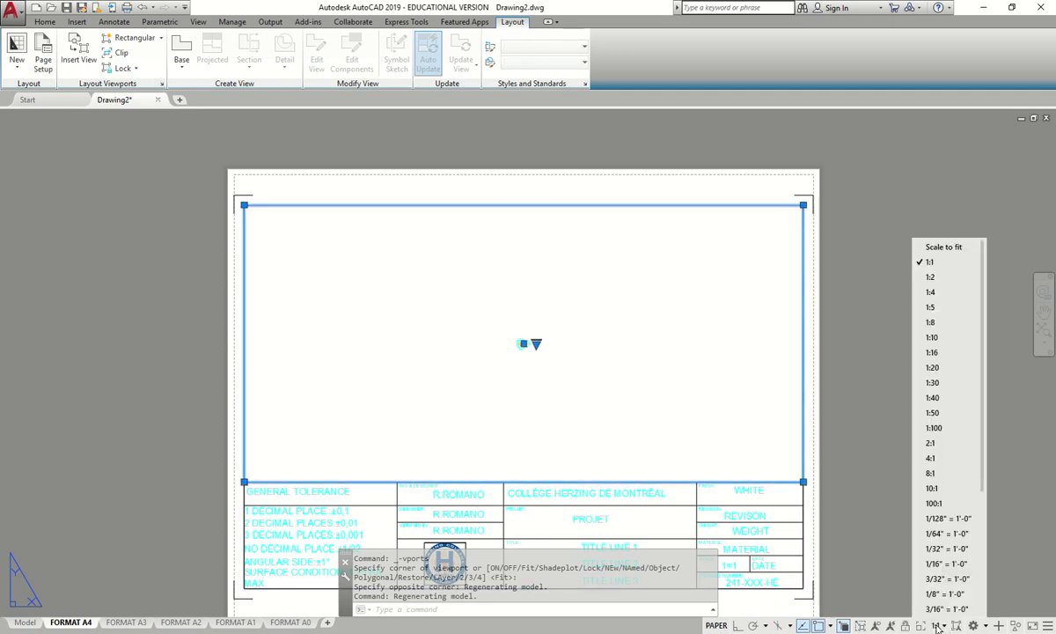
left_click(880, 264)
key("Escape")
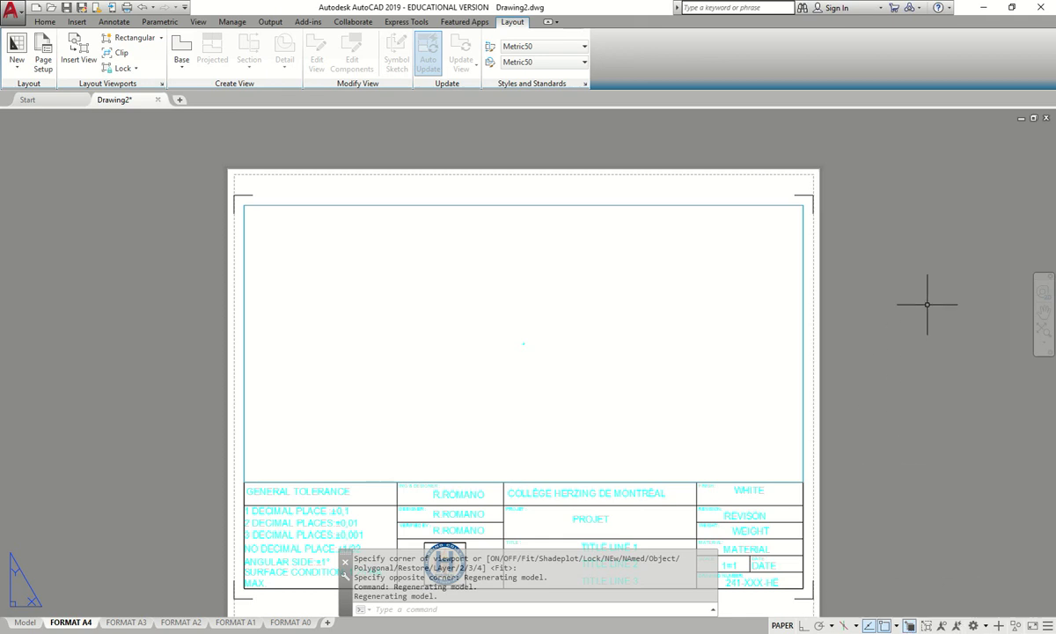
left_click(809, 313)
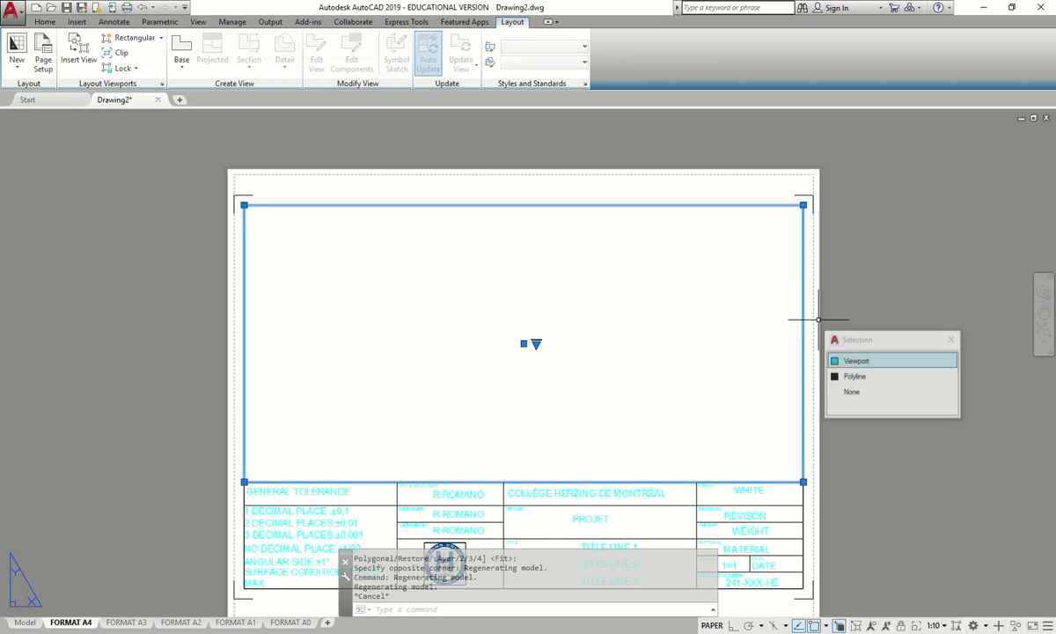
left_click(851, 391)
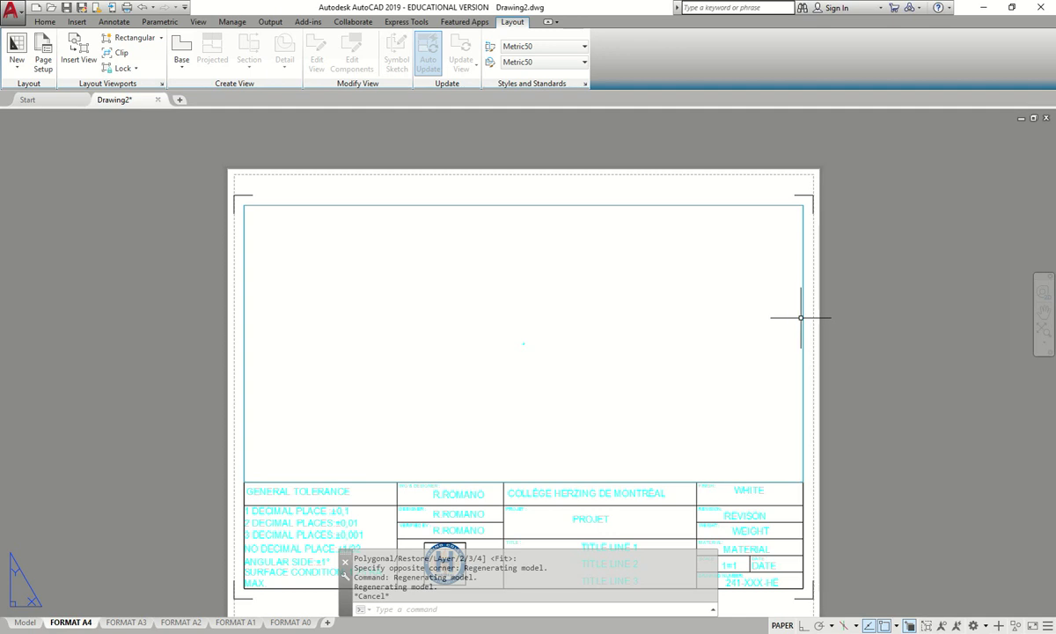
left_click(807, 312)
left_click(863, 359)
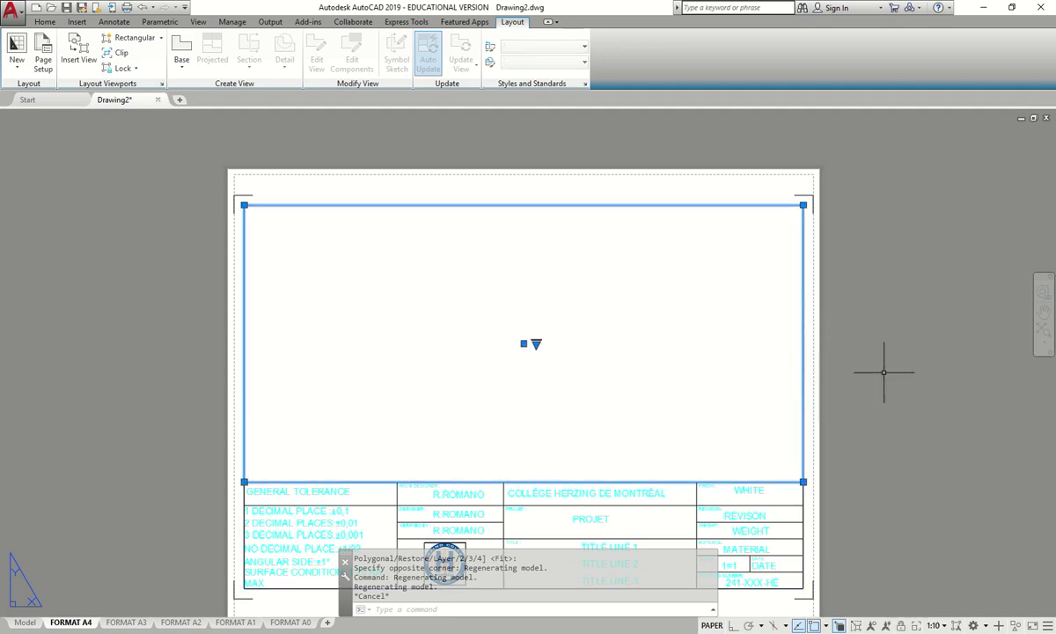
left_click(940, 625)
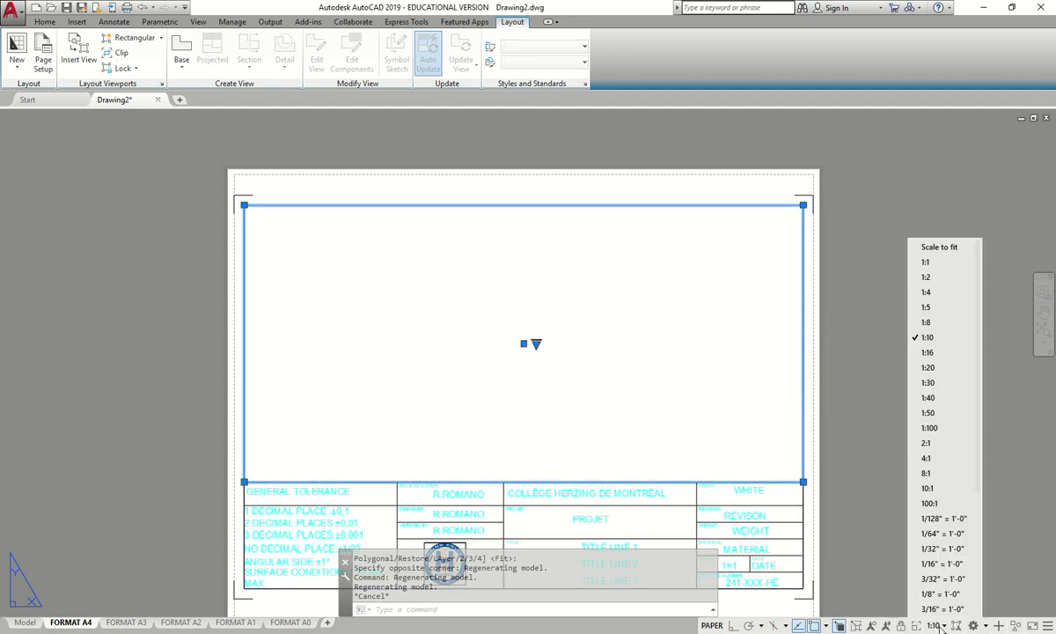
left_click(929, 489)
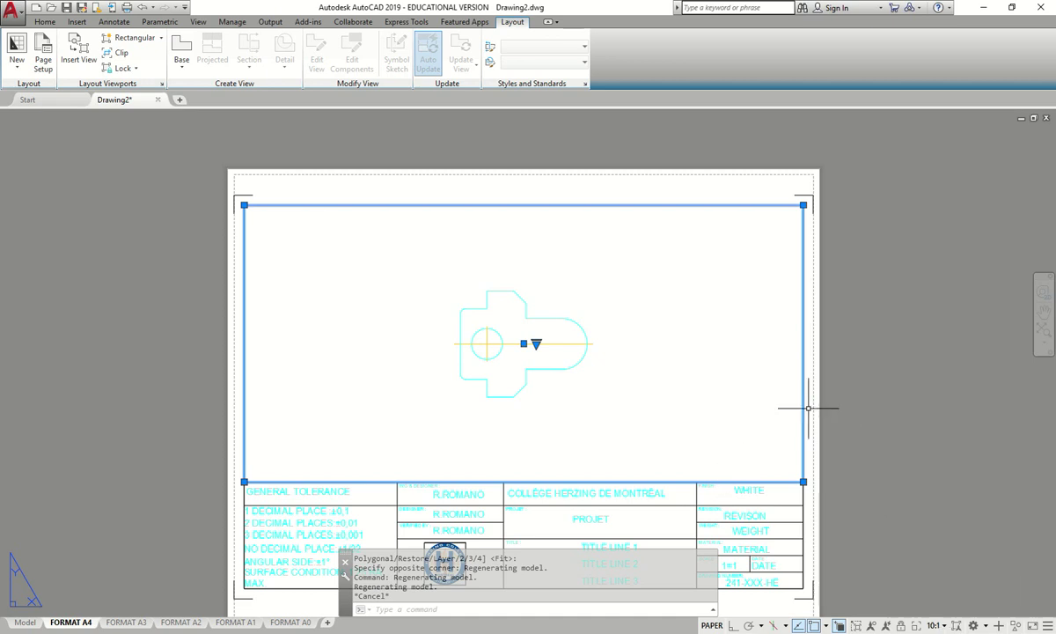
- Enter the viewport's model space, undoing an accidental zoom inside it
key("Escape")
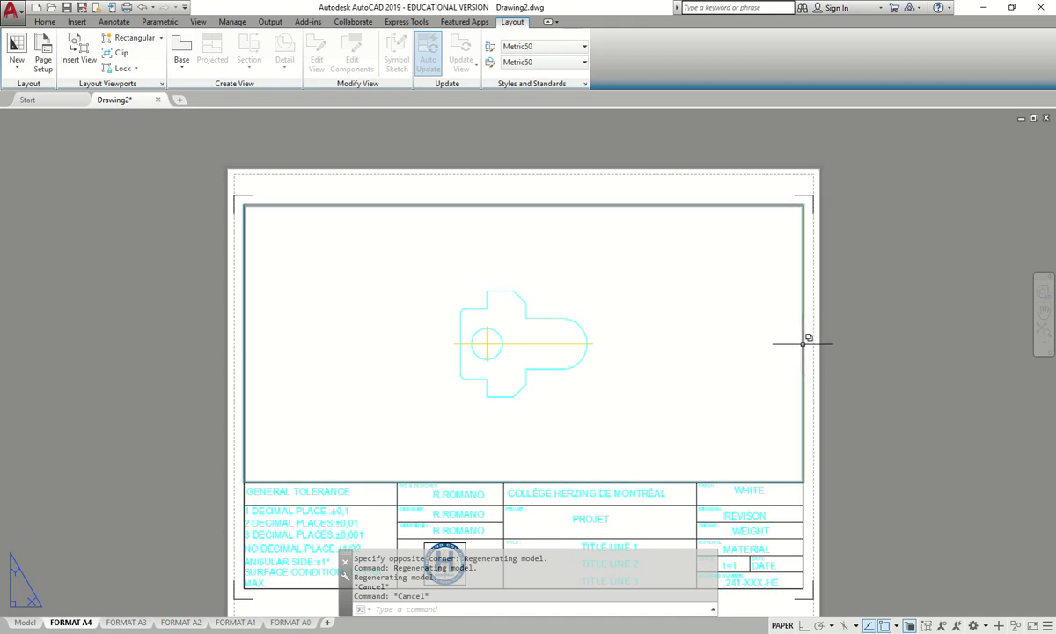
left_click(803, 342)
left_click(850, 383)
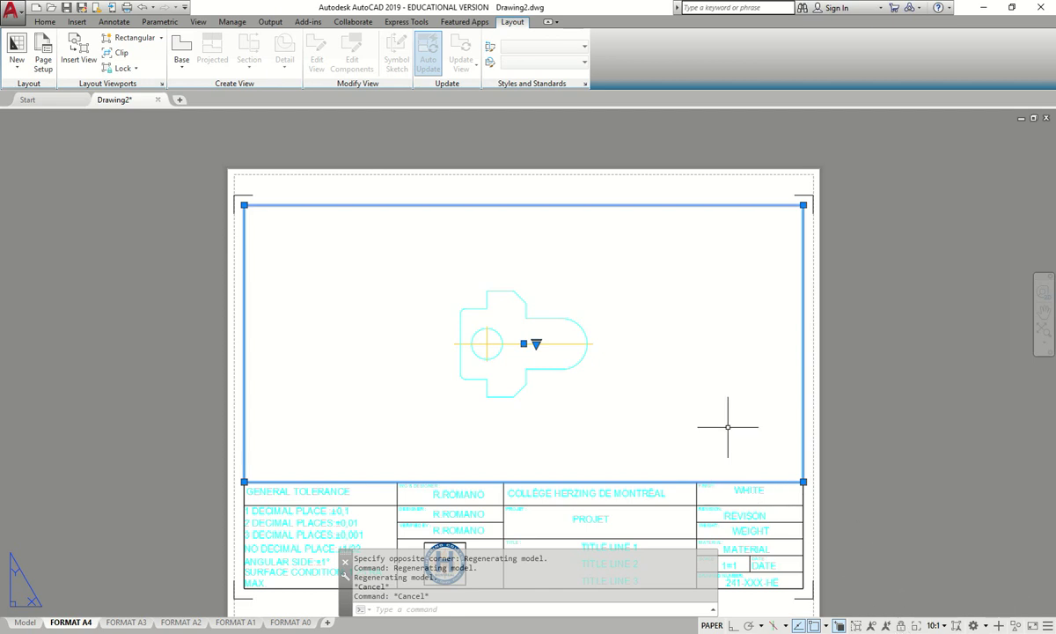
double_click(624, 346)
scroll(484, 348, "up", 10)
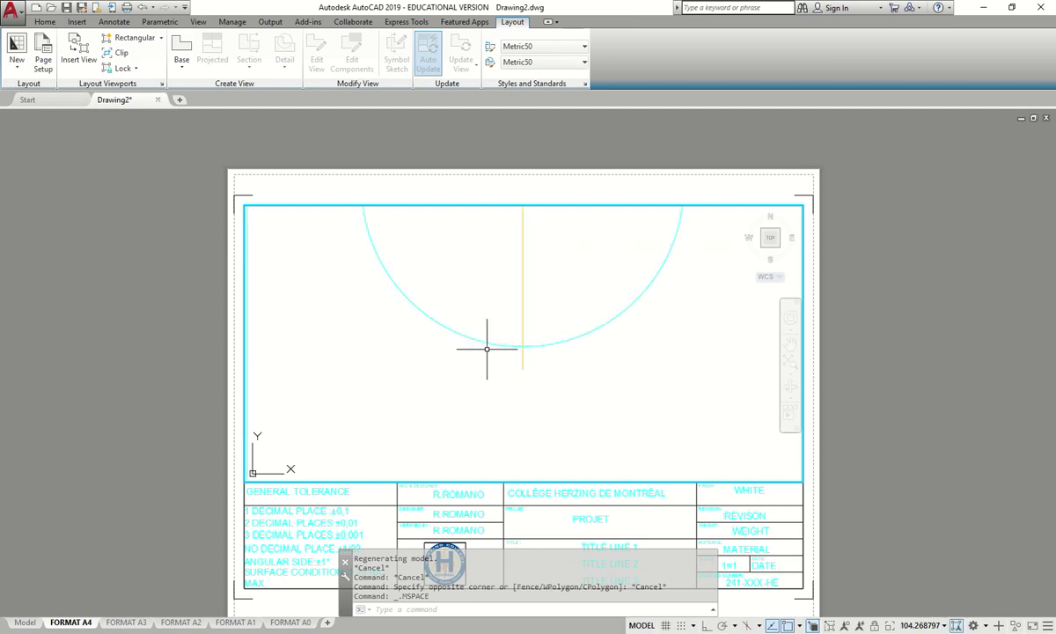
key("ctrl+z")
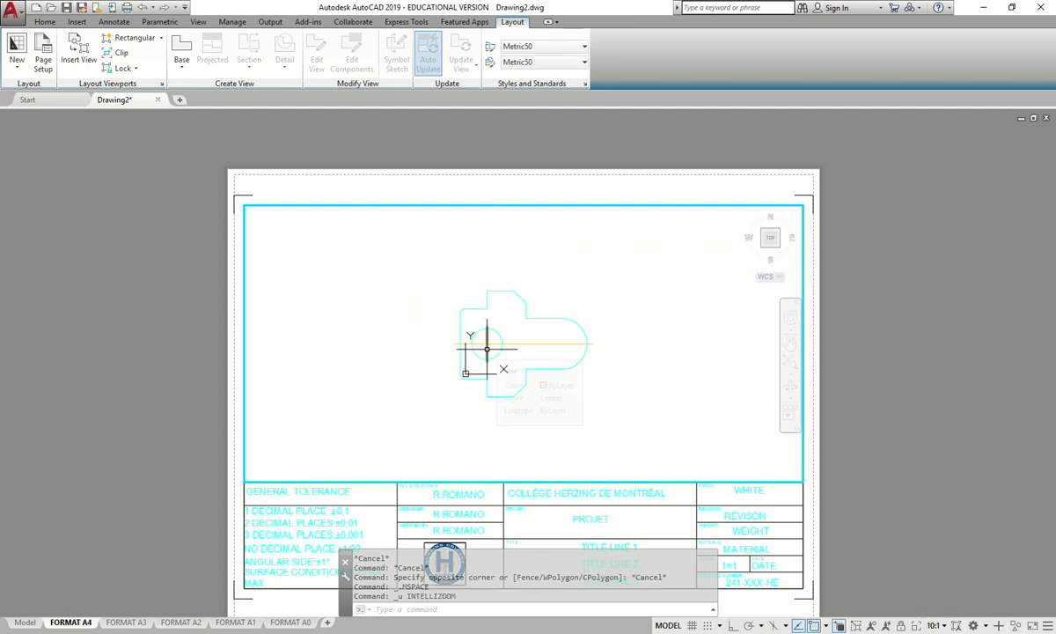
- Step out of the viewport, select it, then re-enter it and zoom around the part
double_click(825, 443)
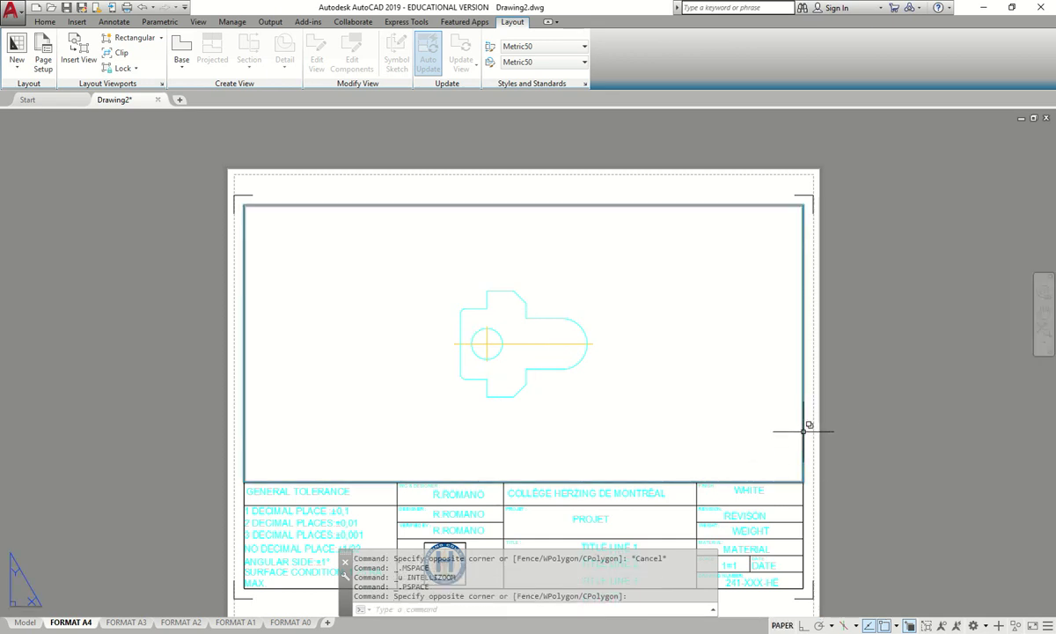
left_click(802, 429)
left_click(832, 479)
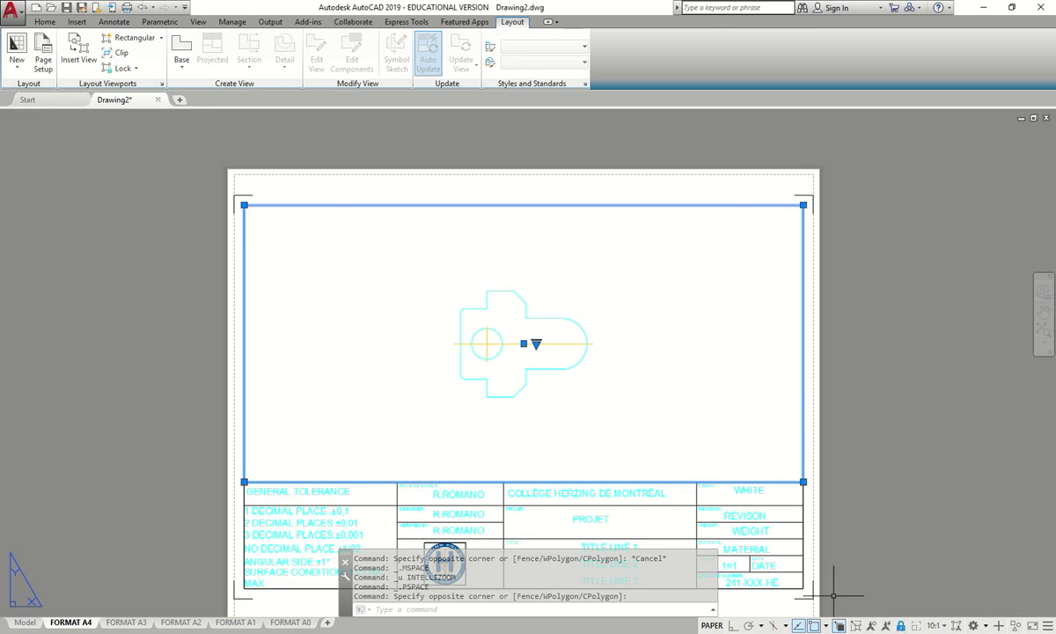
key("Escape")
scroll(538, 318, "up", 4)
left_click(510, 359)
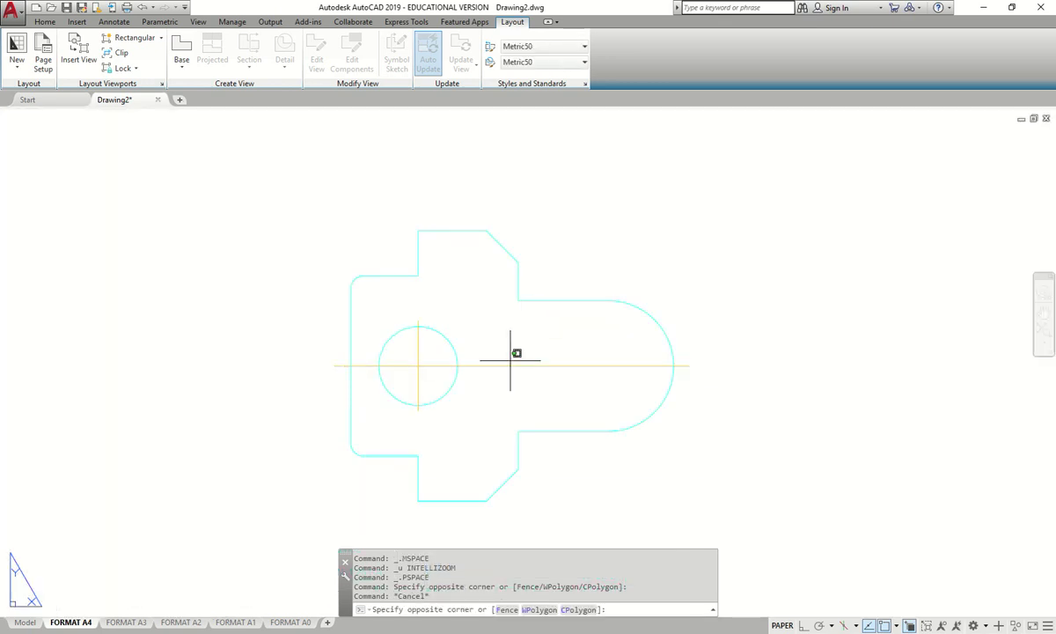
double_click(477, 353)
scroll(476, 353, "down", 5)
scroll(476, 353, "up", 4)
scroll(464, 350, "up", 4)
scroll(464, 349, "down", 5)
scroll(464, 349, "up", 3)
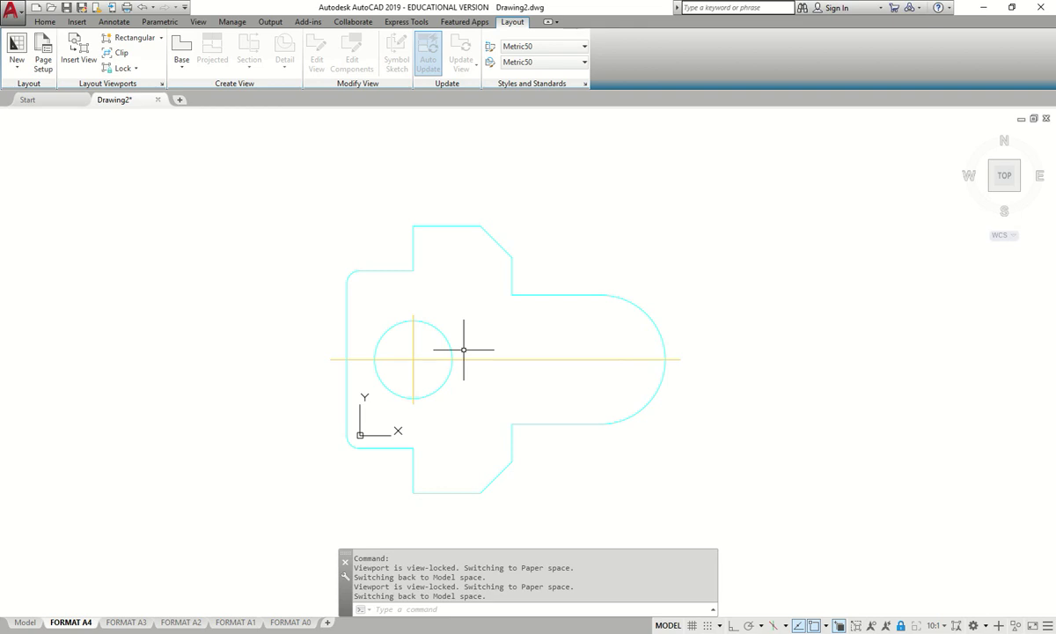
- Return to paper space with PS, check the viewport with MS, and pan to show the title block
type("ps")
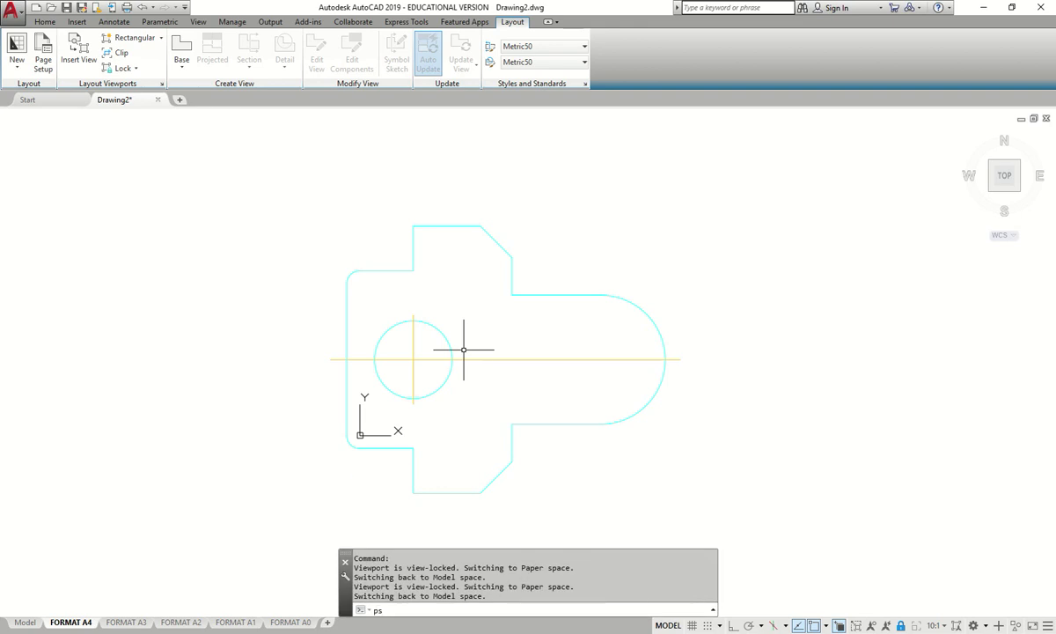
key("Return")
scroll(410, 361, "down", 5)
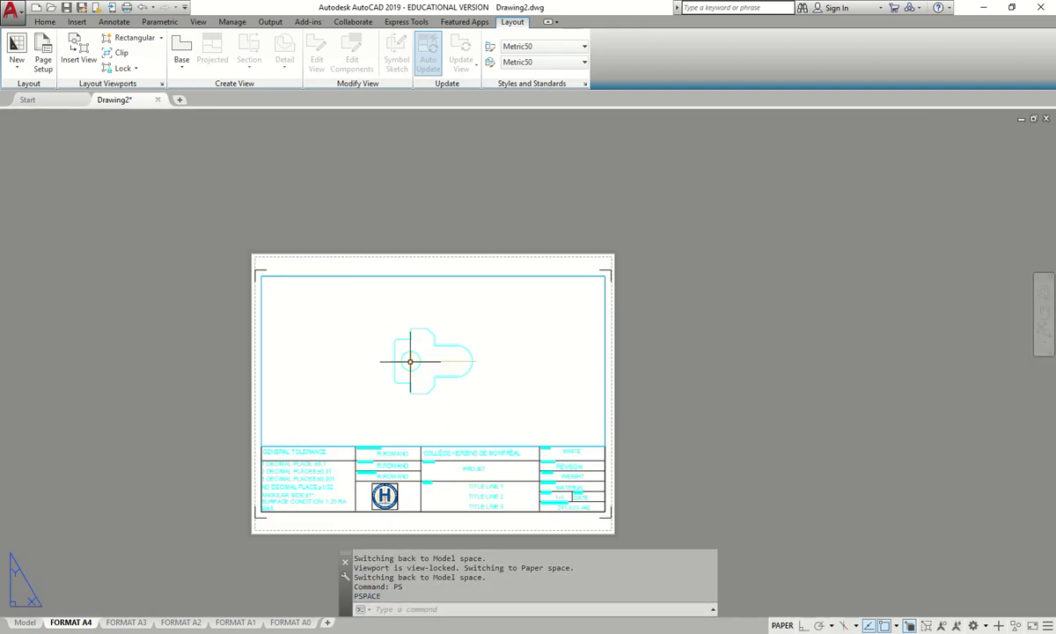
type("ms")
key("Return")
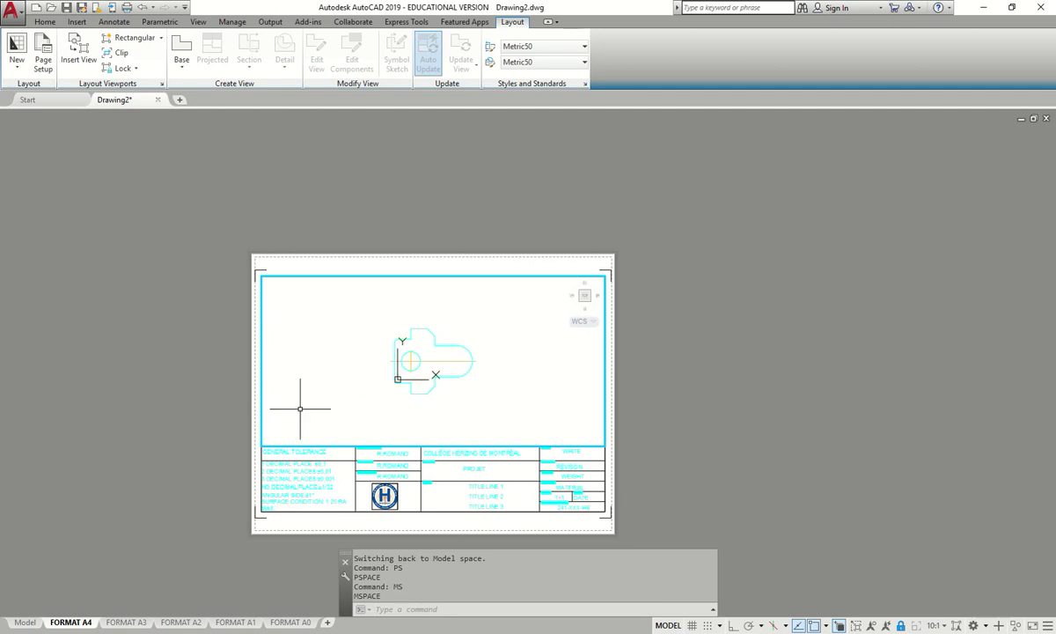
scroll(590, 290, "up", 4)
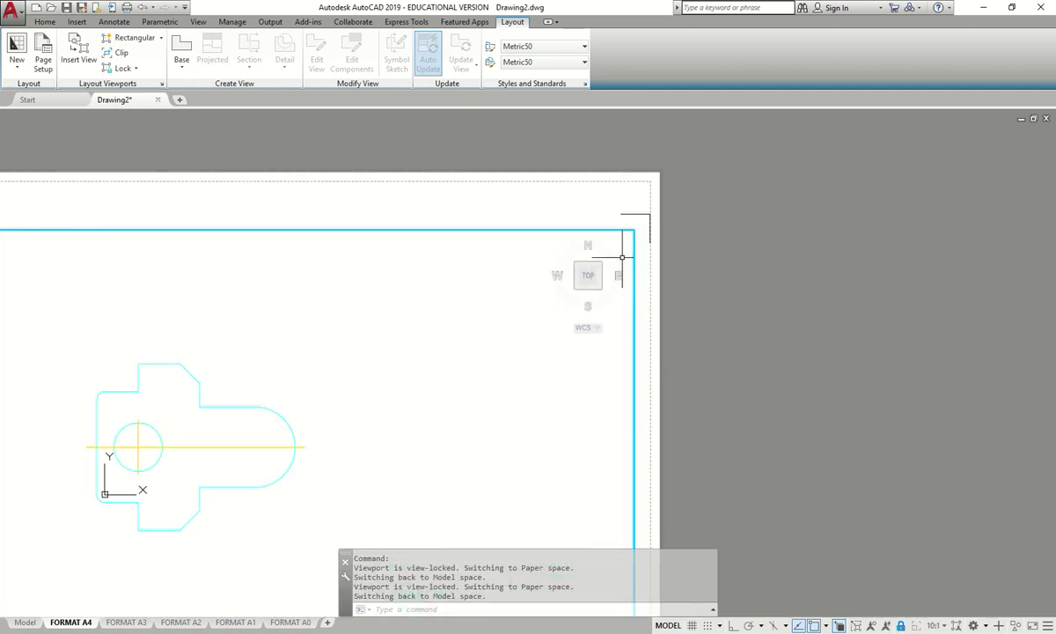
middle_click_drag(406, 362, 622, 205)
scroll(339, 449, "down", 2)
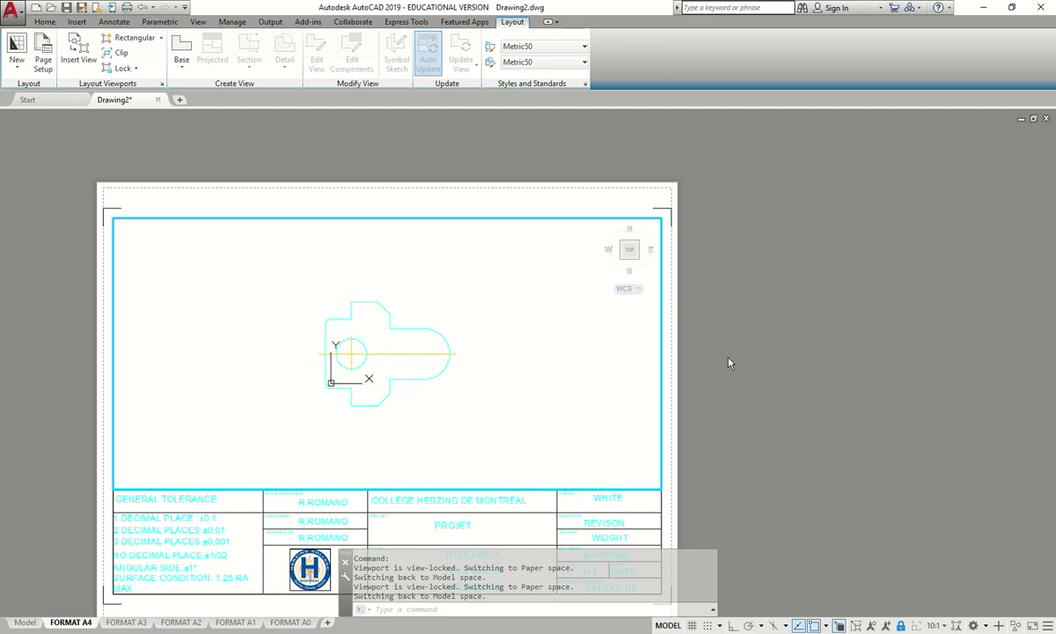
type("ps")
key("Return")
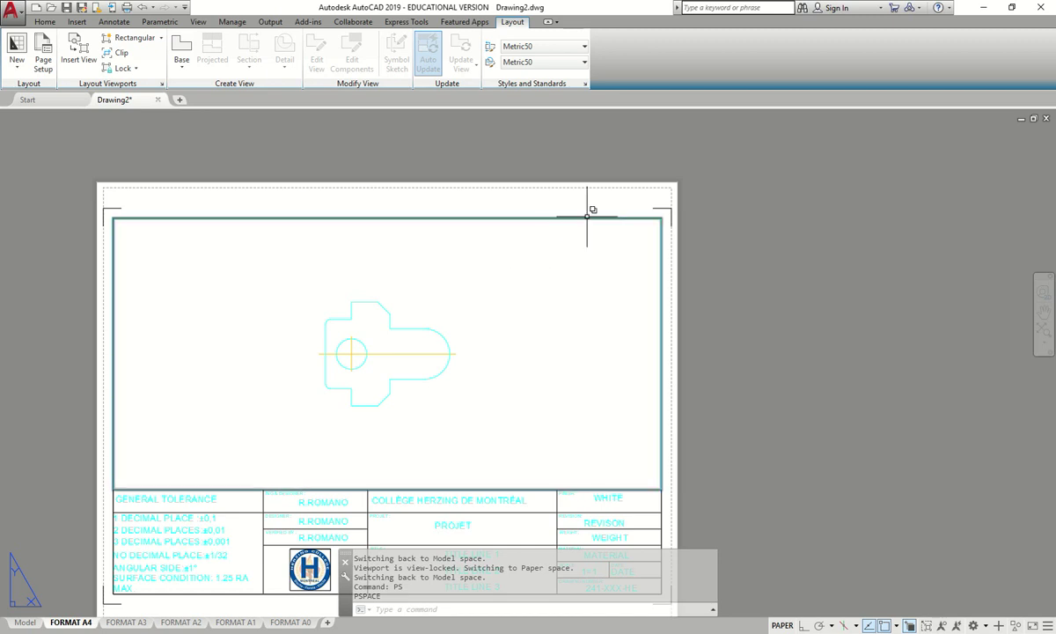
scroll(480, 304, "up", 2)
middle_click_drag(498, 315, 678, 222)
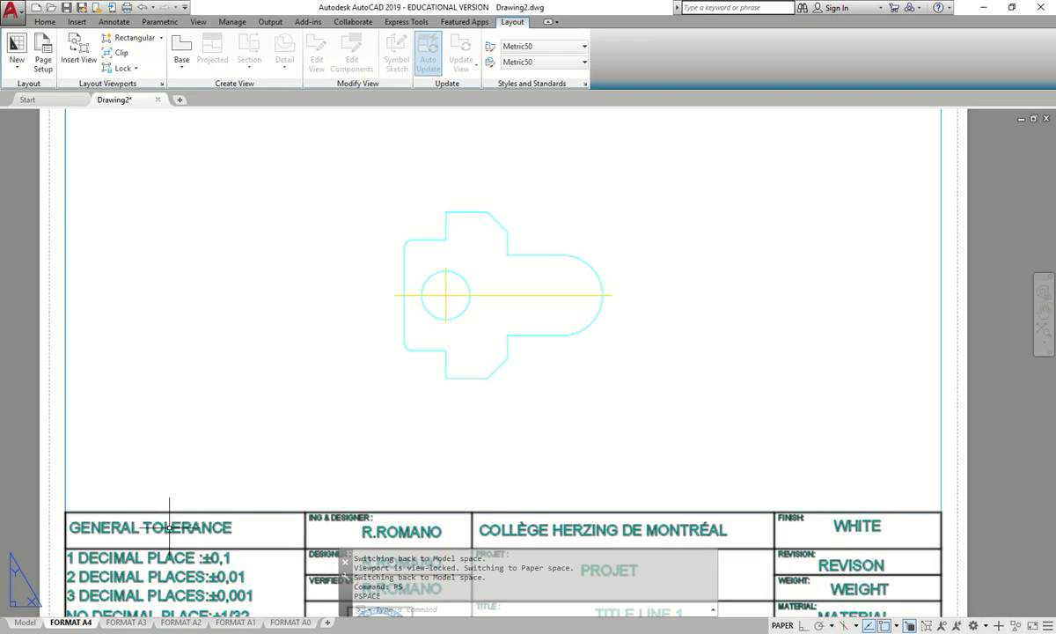
left_click(24, 622)
scroll(306, 359, "down", 4)
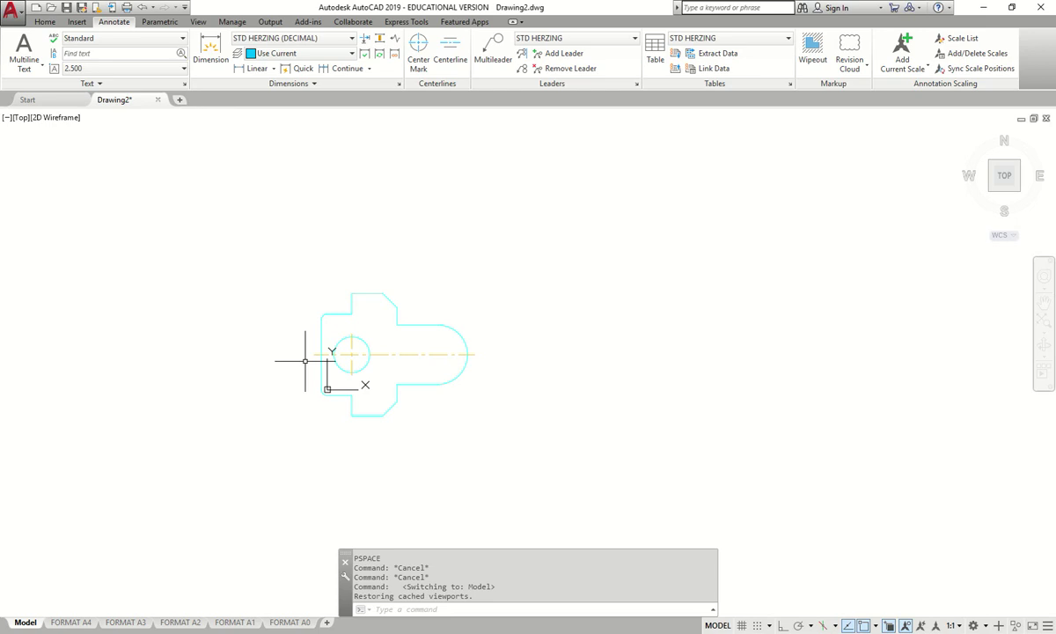
scroll(308, 361, "up", 4)
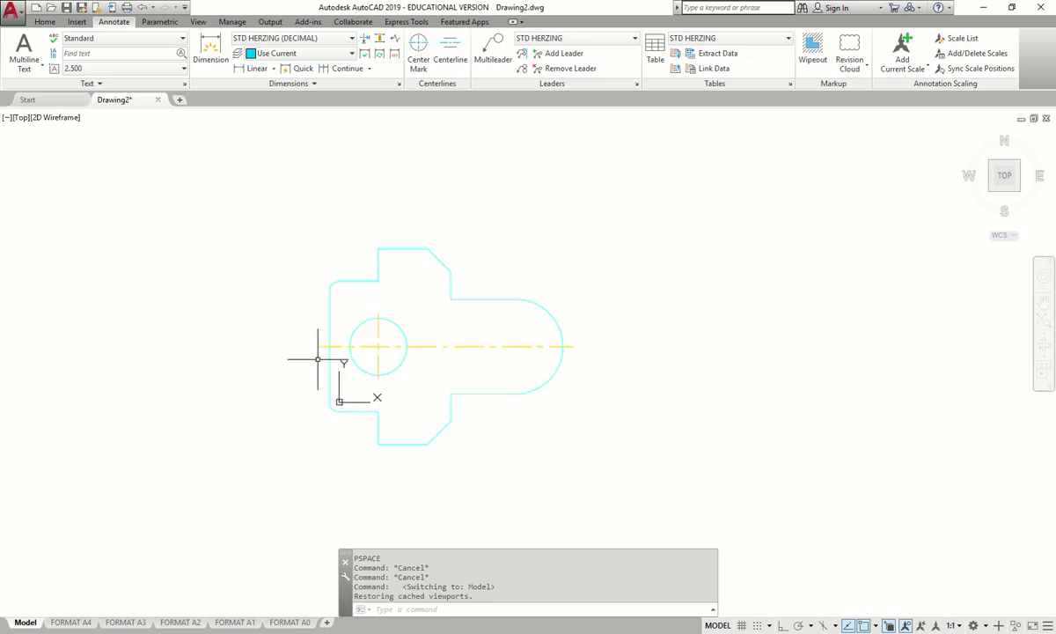
middle_click_drag(320, 354, 250, 378)
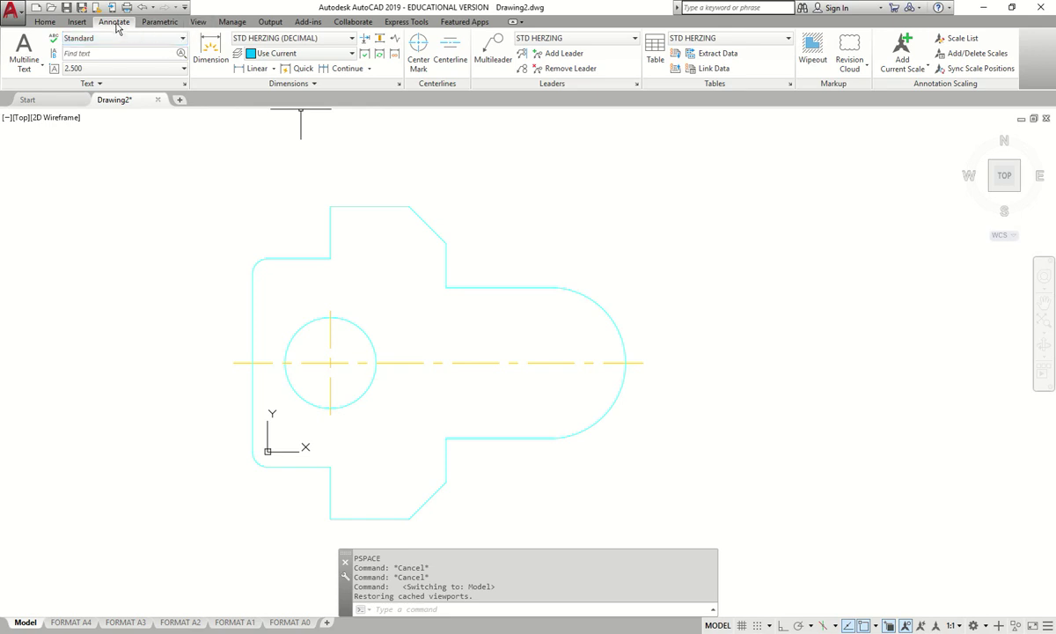
left_click(209, 46)
key("Return")
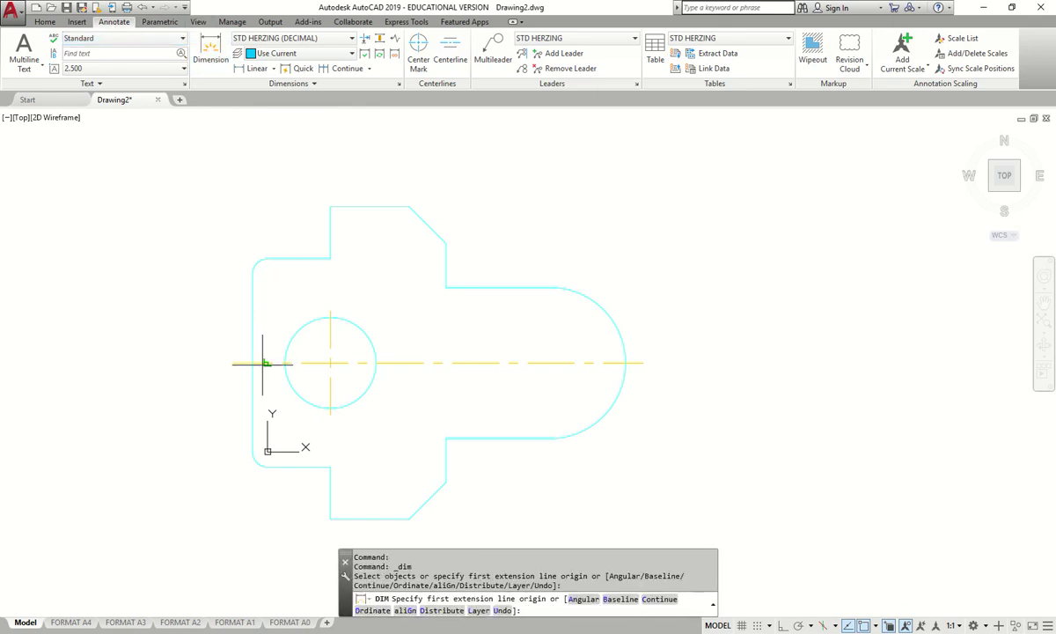
left_click(253, 362)
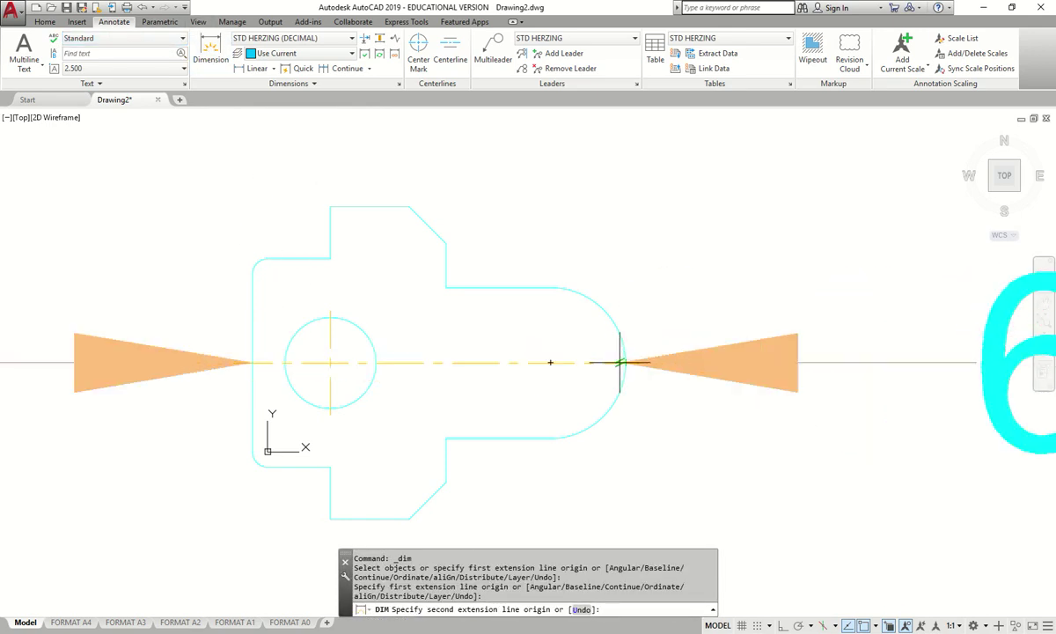
left_click(624, 362)
scroll(563, 215, "down", 5)
left_click(554, 176)
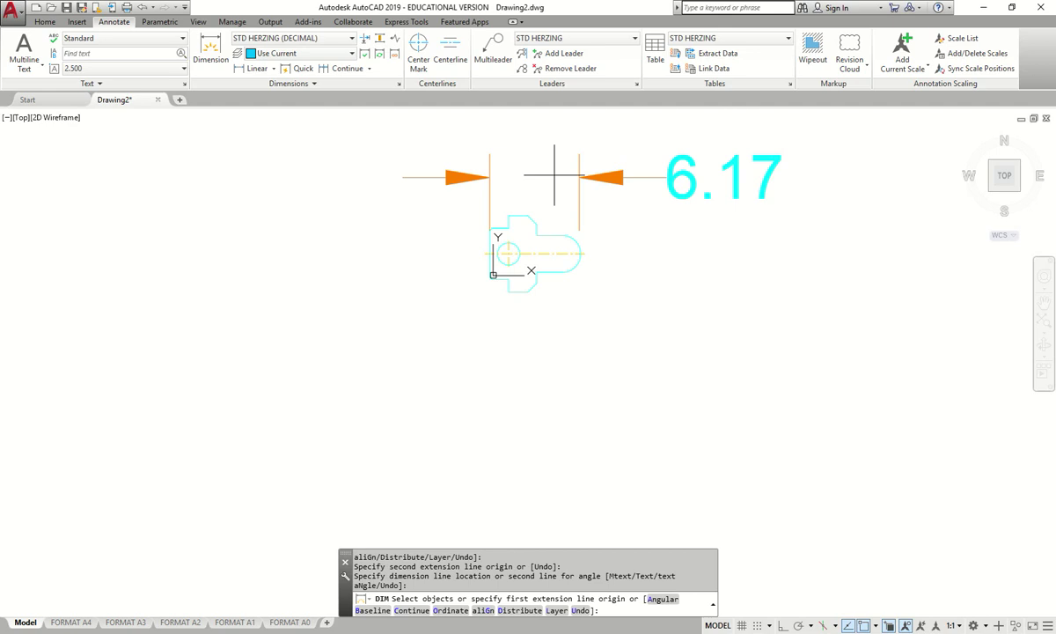
key("Escape")
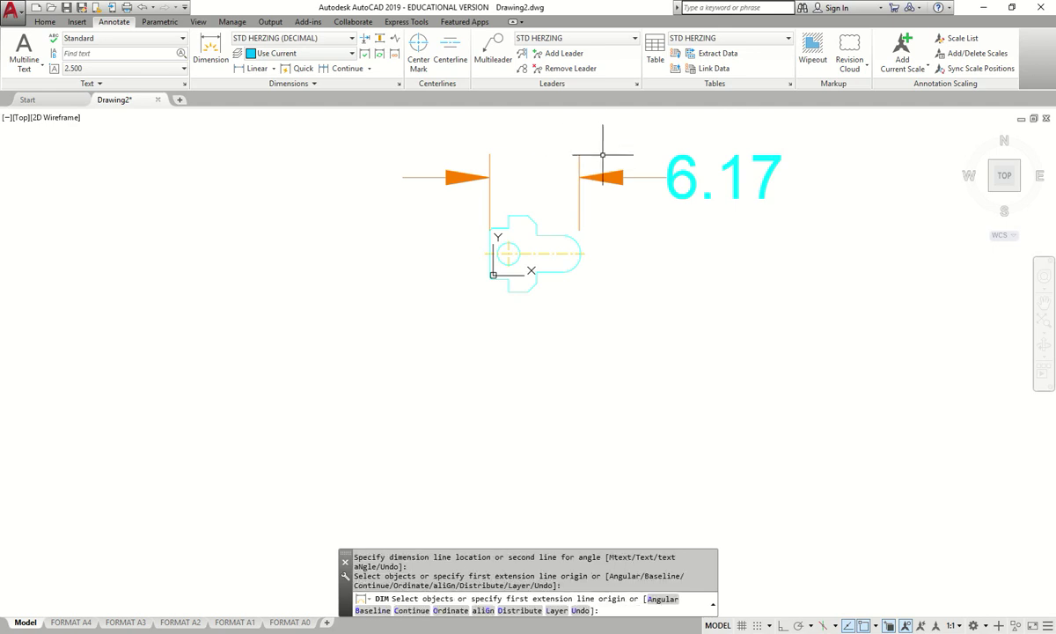
left_click(604, 165)
left_click(531, 191)
key("Escape")
key("Escape")
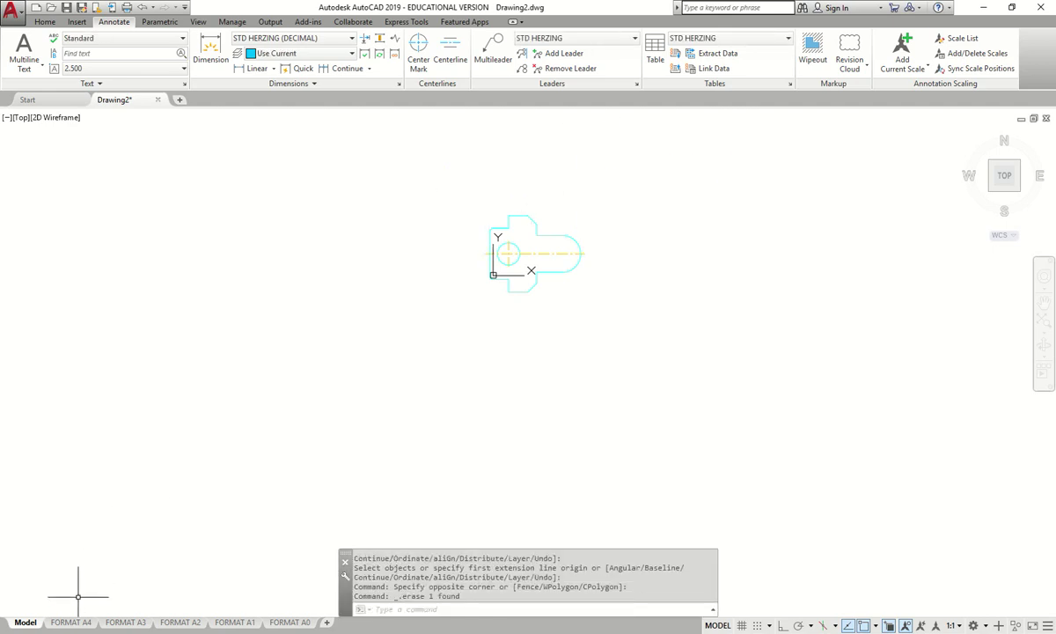
left_click(70, 622)
- Make Notes the current layer
scroll(409, 251, "down", 2)
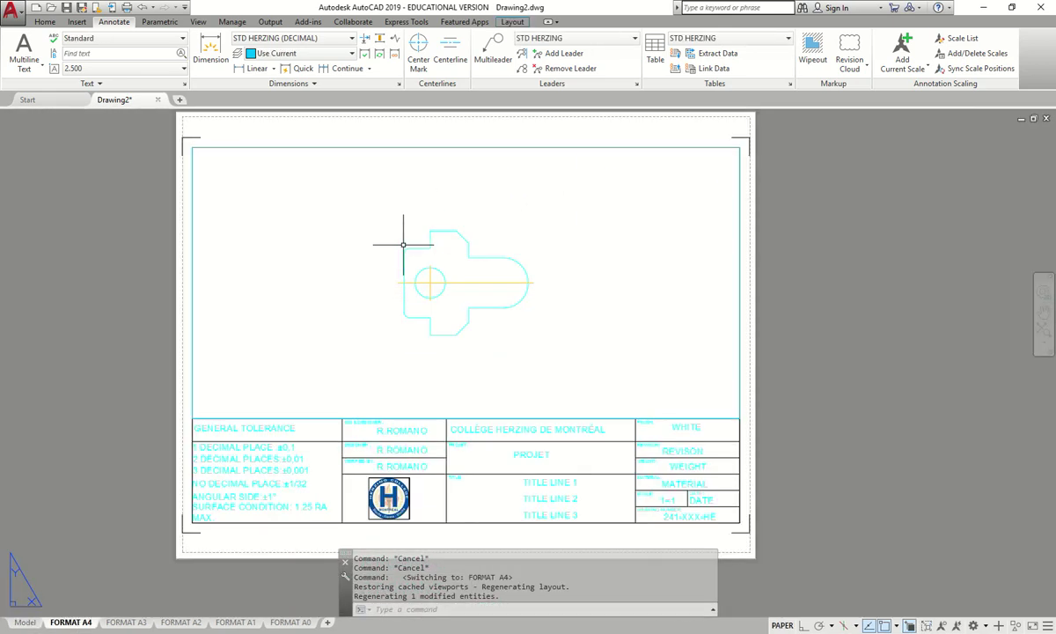
left_click(44, 22)
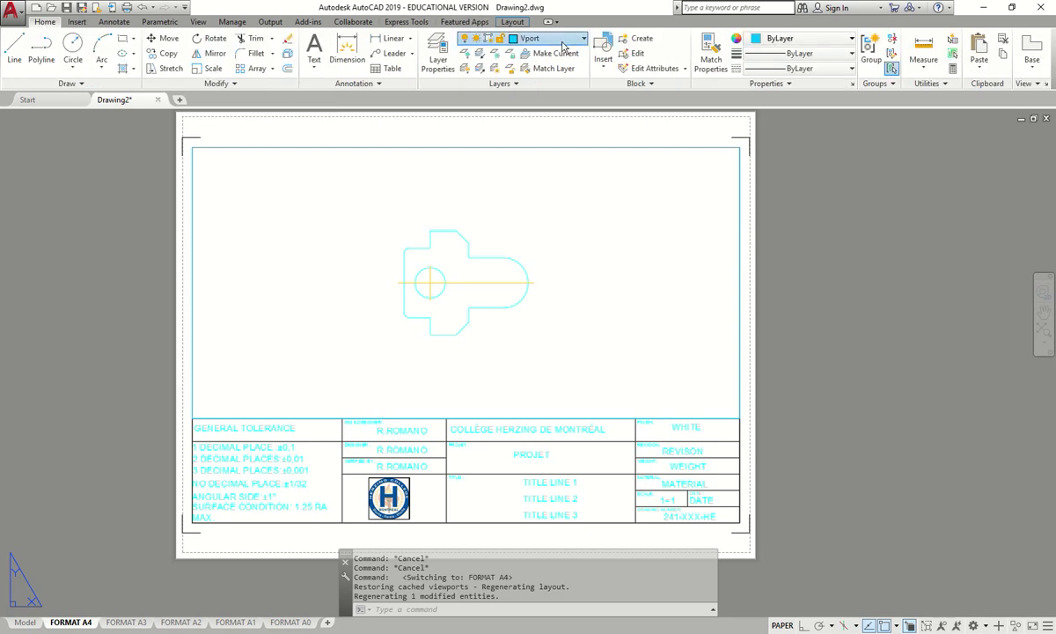
left_click(528, 37)
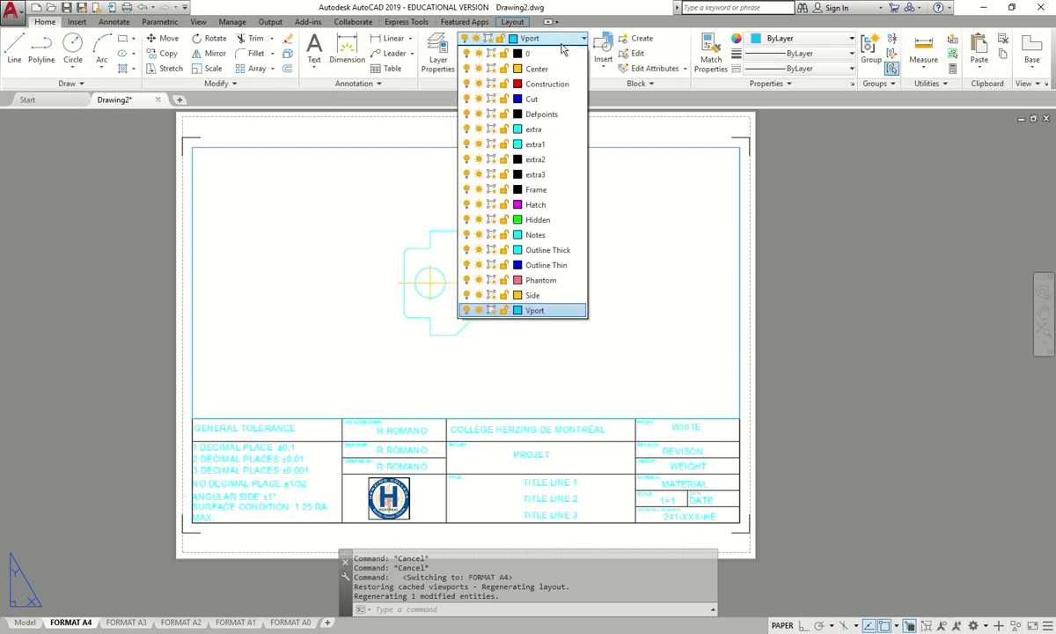
left_click(535, 235)
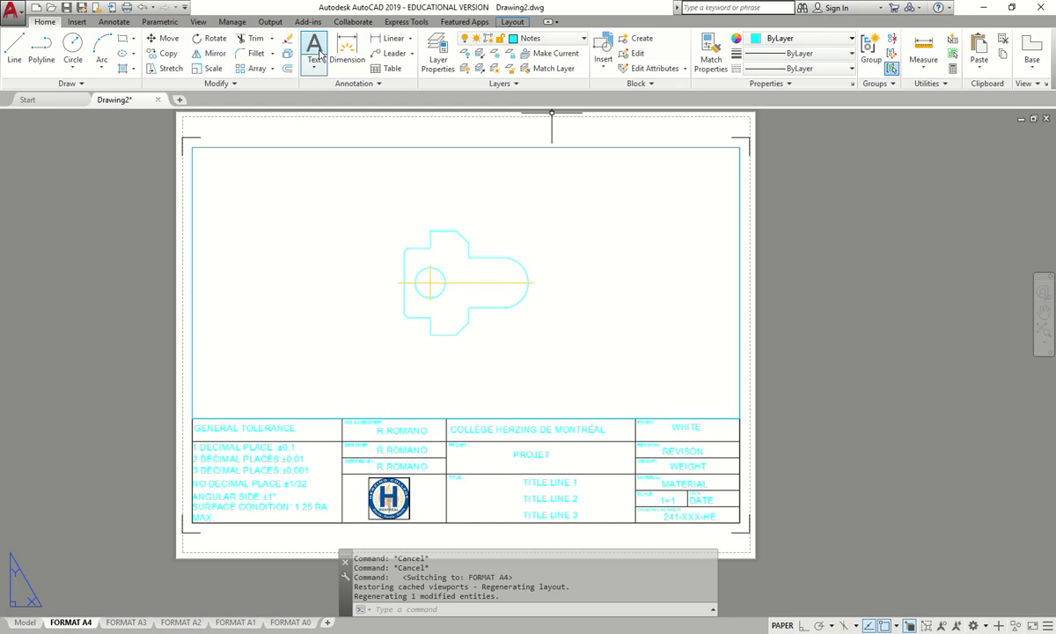
- Bring up the Figure 5-103 reference image in Photos and move it aside
scroll(455, 205, "up", 2)
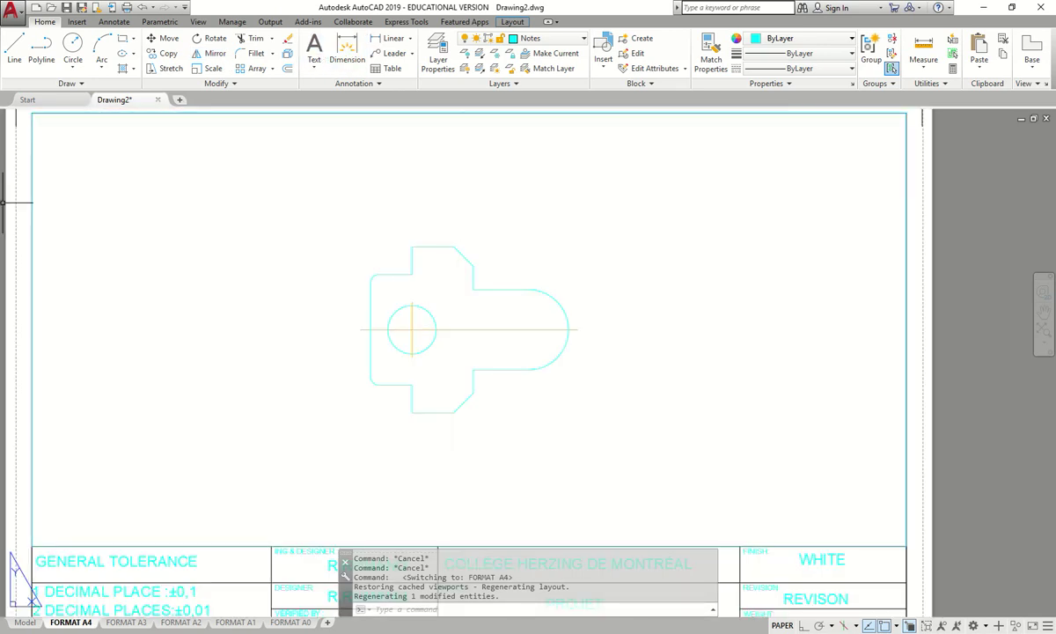
key("alt+Tab")
left_click_drag(403, 97, 472, 101)
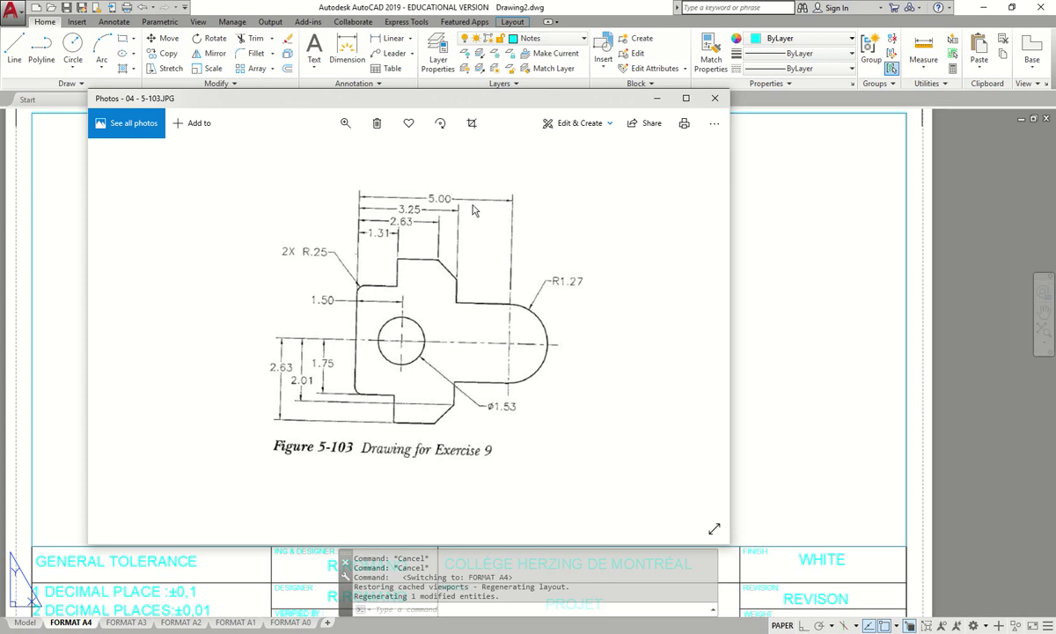
- Begin a dimension at the upper-left corner, check the reference figure, then cancel it
mouse_move(495, 105)
left_mouse_down()
mouse_move(311, 147)
mouse_move(0, 106)
left_mouse_up()
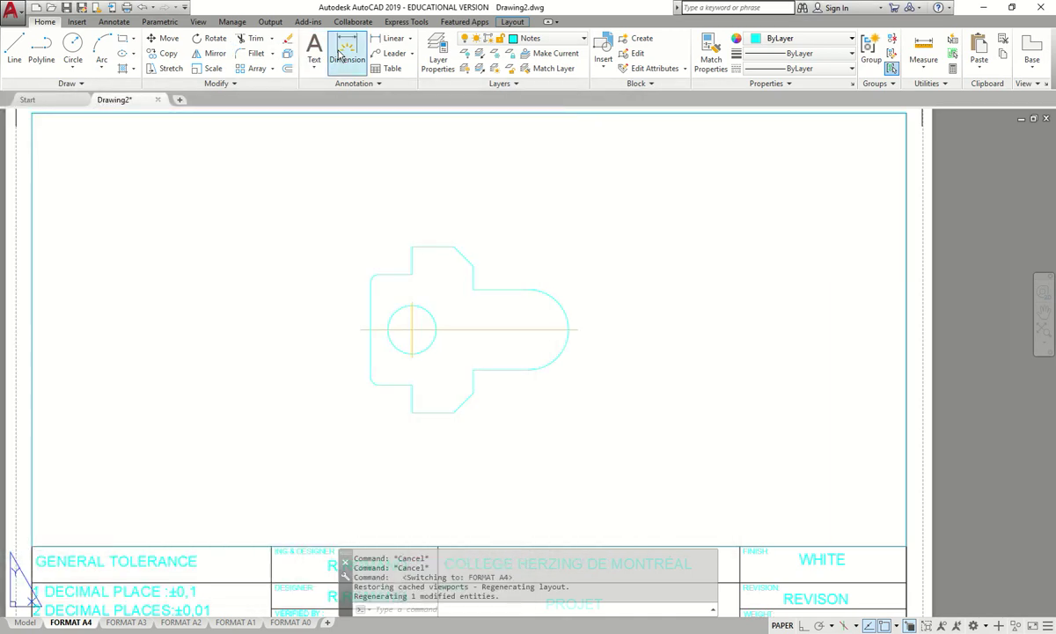
scroll(373, 295, "up", 3)
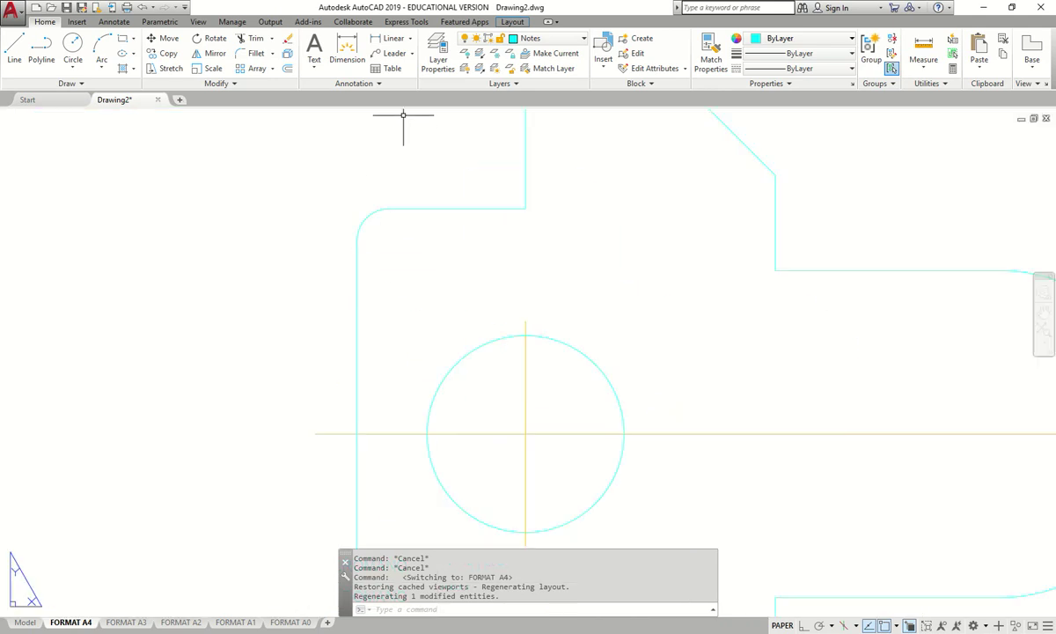
left_click(347, 48)
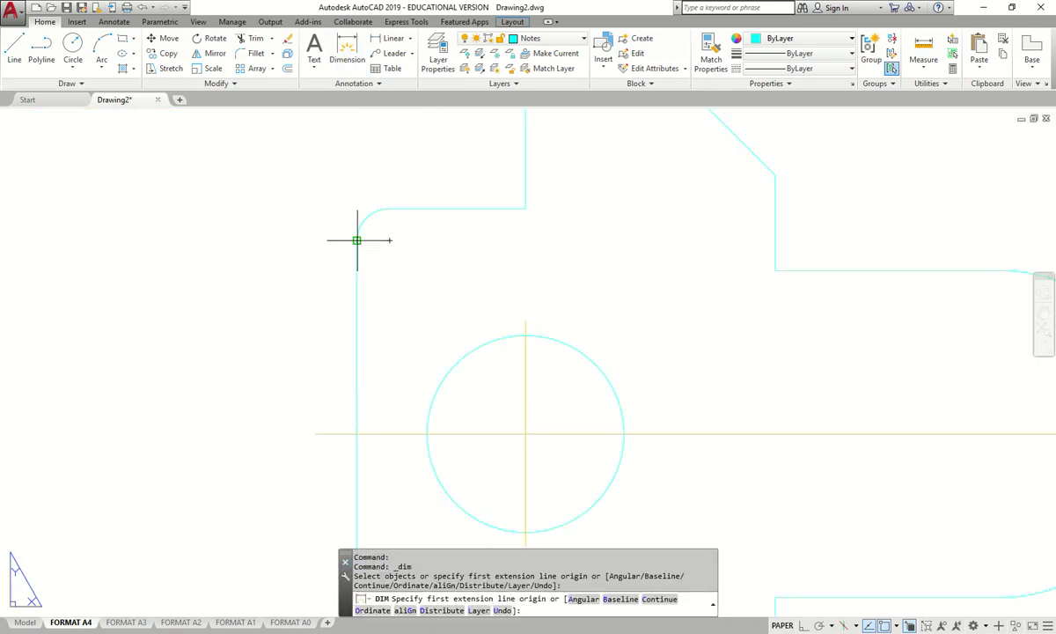
left_click(356, 239)
scroll(357, 239, "down", 5)
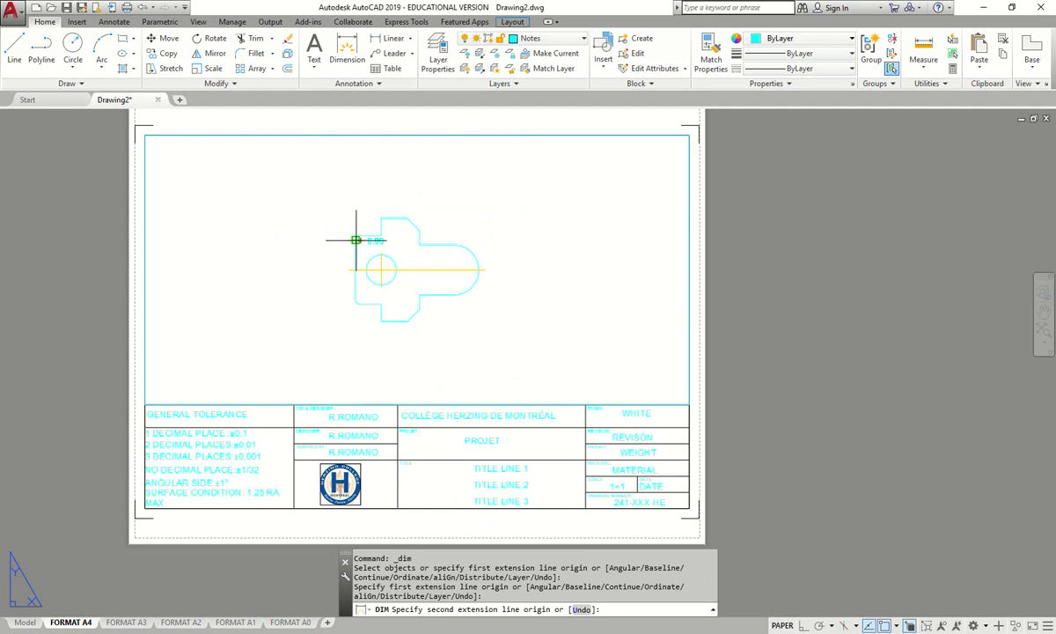
scroll(454, 255, "up", 3)
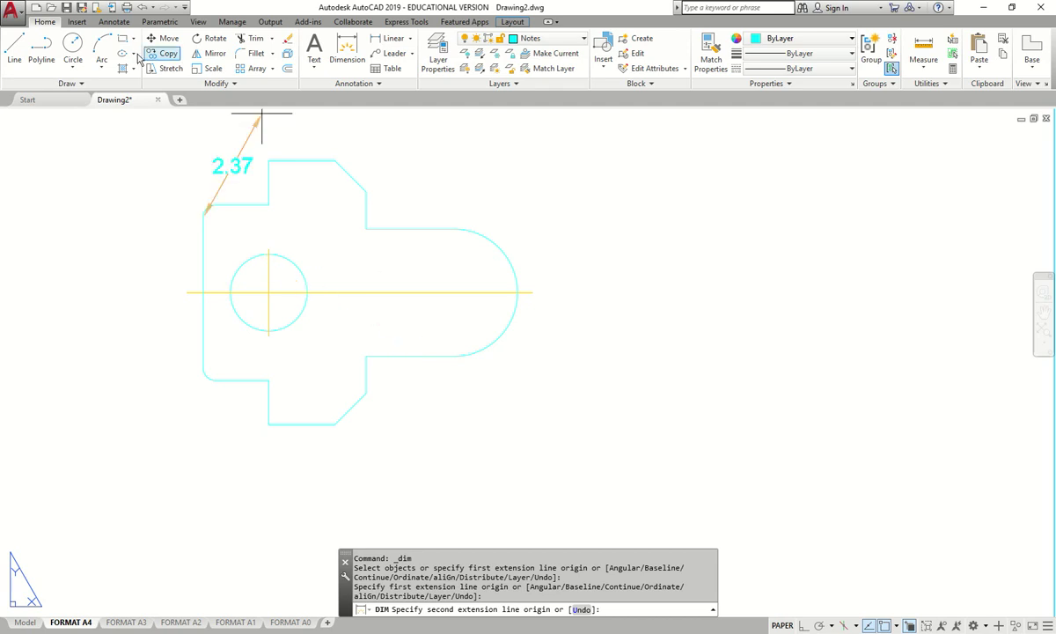
key("alt+Tab")
left_click_drag(498, 117, 512, 114)
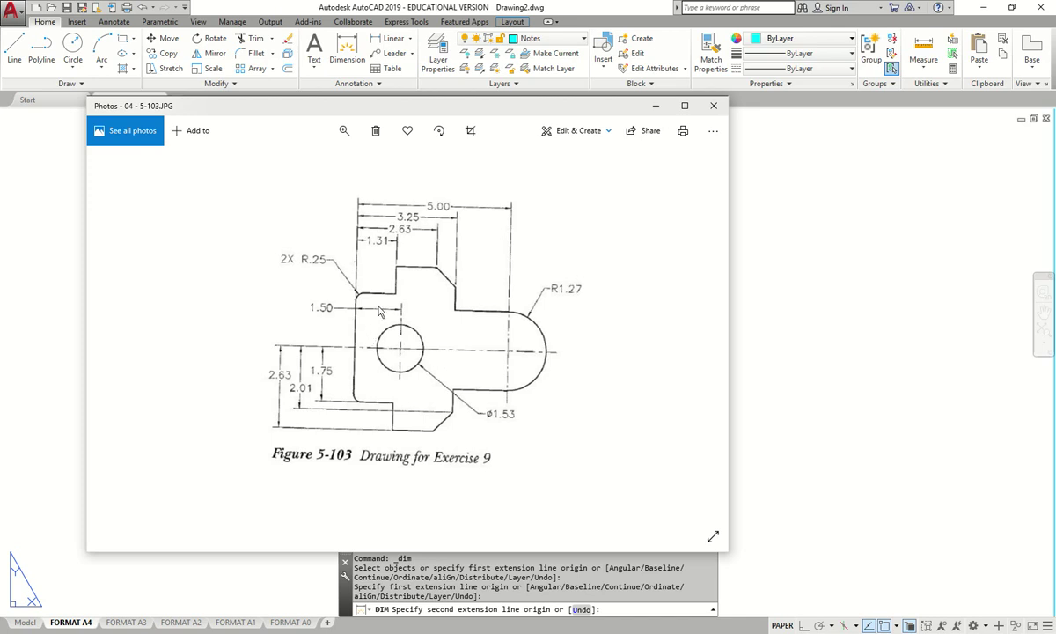
left_click_drag(537, 111, 0, 123)
key("Escape")
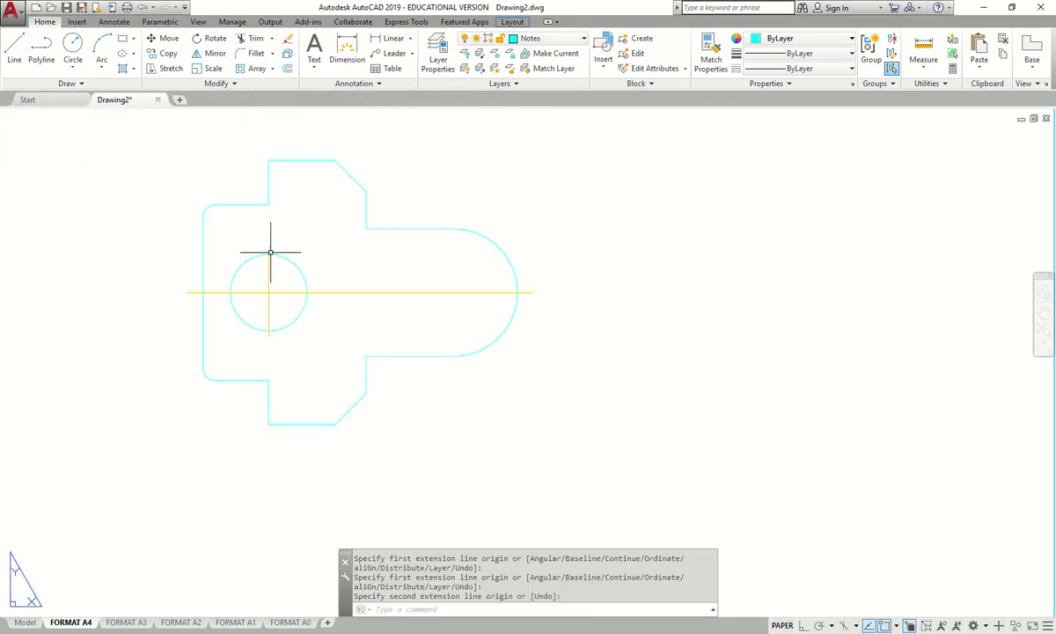
- Inside the viewport, erase the horizontal and vertical centerlines through the hole
left_click(340, 292)
key("Escape")
double_click(341, 277)
left_click(344, 275)
left_click(321, 313)
key("Delete")
left_click(264, 256)
key("Delete")
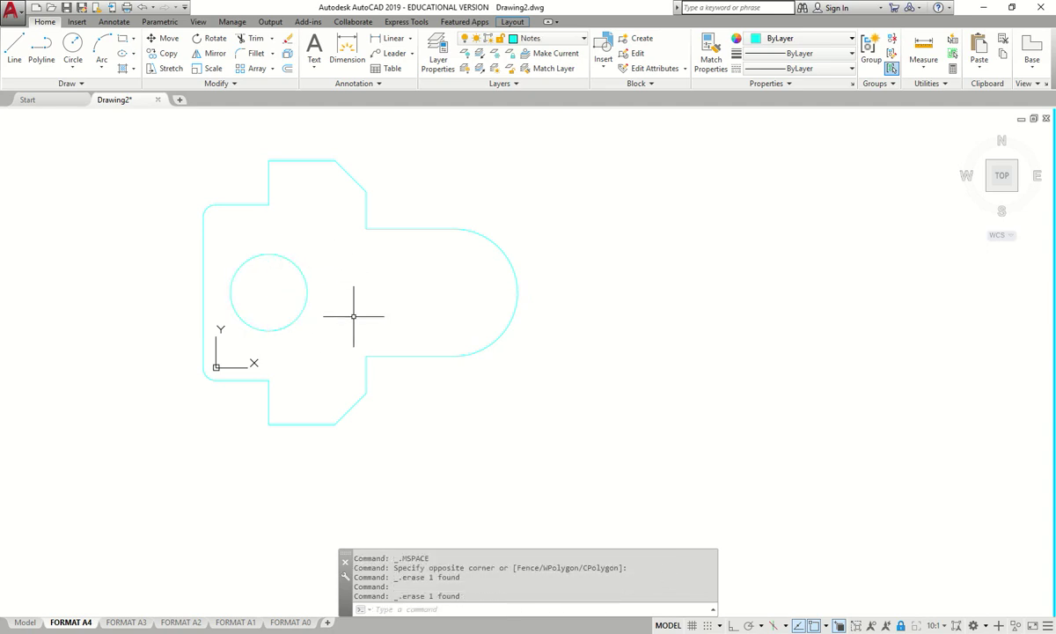
- Return to paper space with PS
middle_click_drag(437, 308, 535, 330)
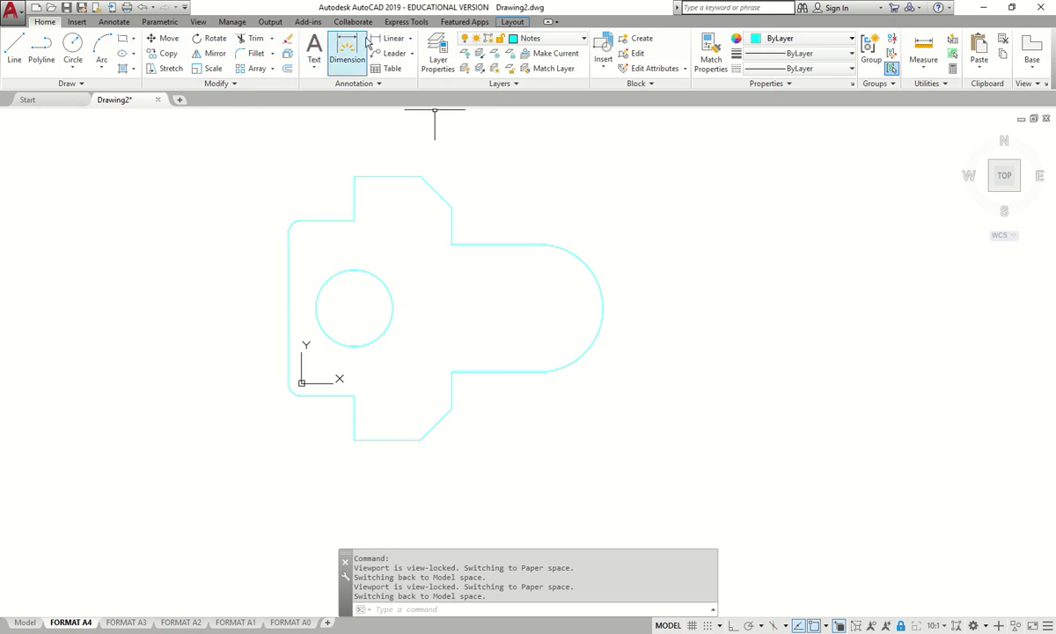
type("ps")
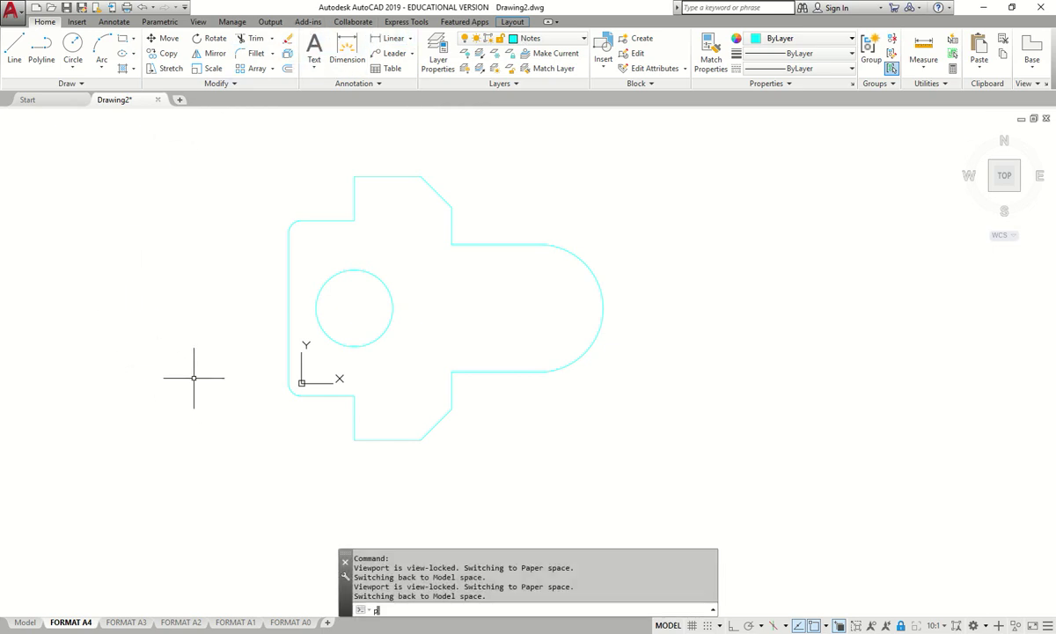
key("Return")
scroll(459, 240, "down", 2)
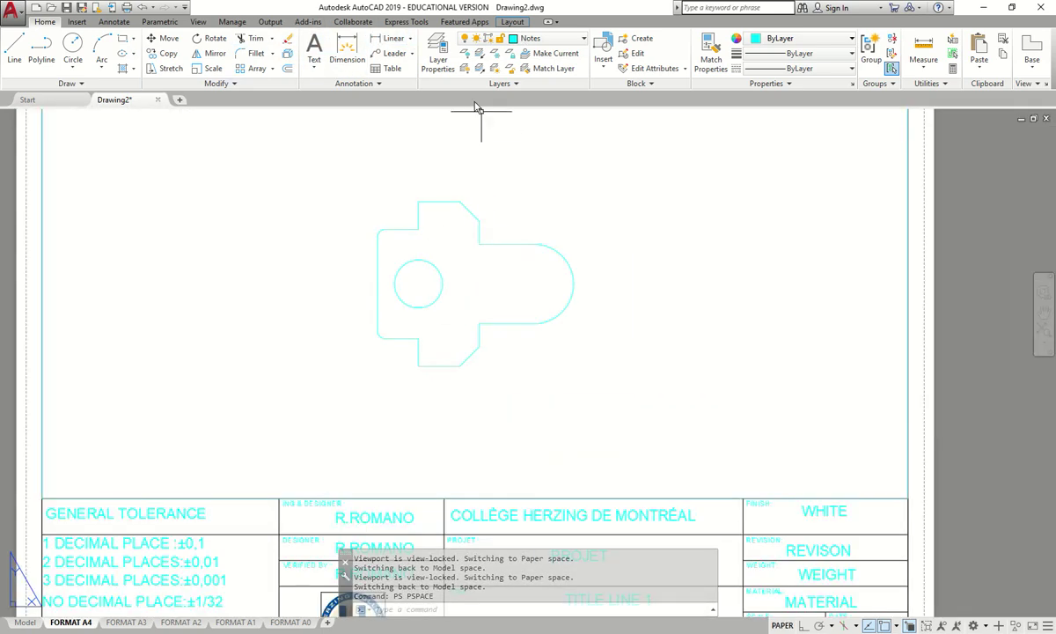
left_click(512, 22)
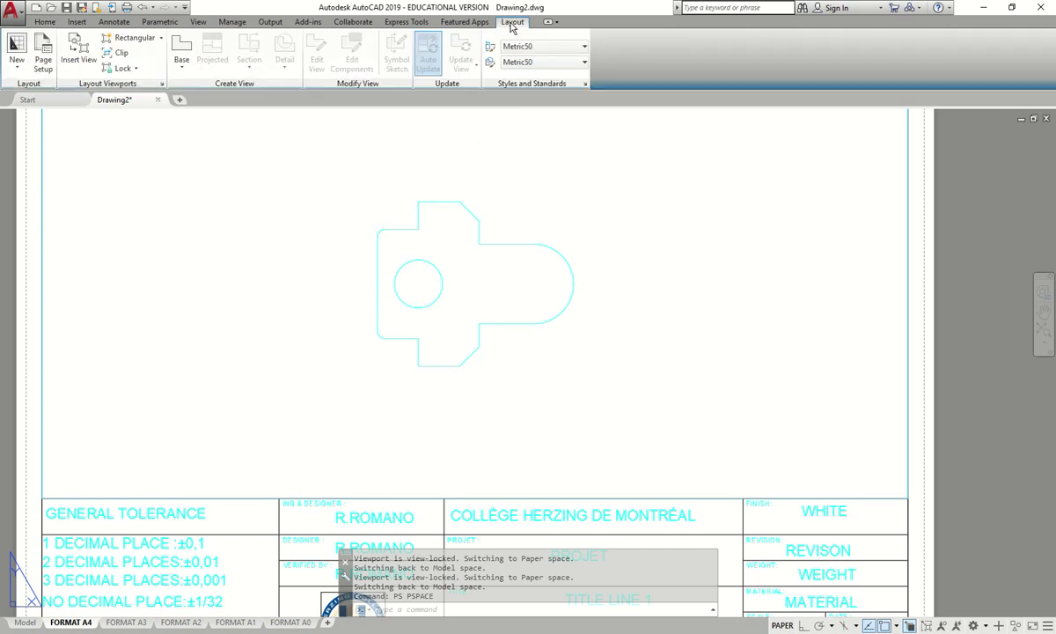
- Place Center Mark annotations on the hole circle and the right-end arc
left_click(114, 22)
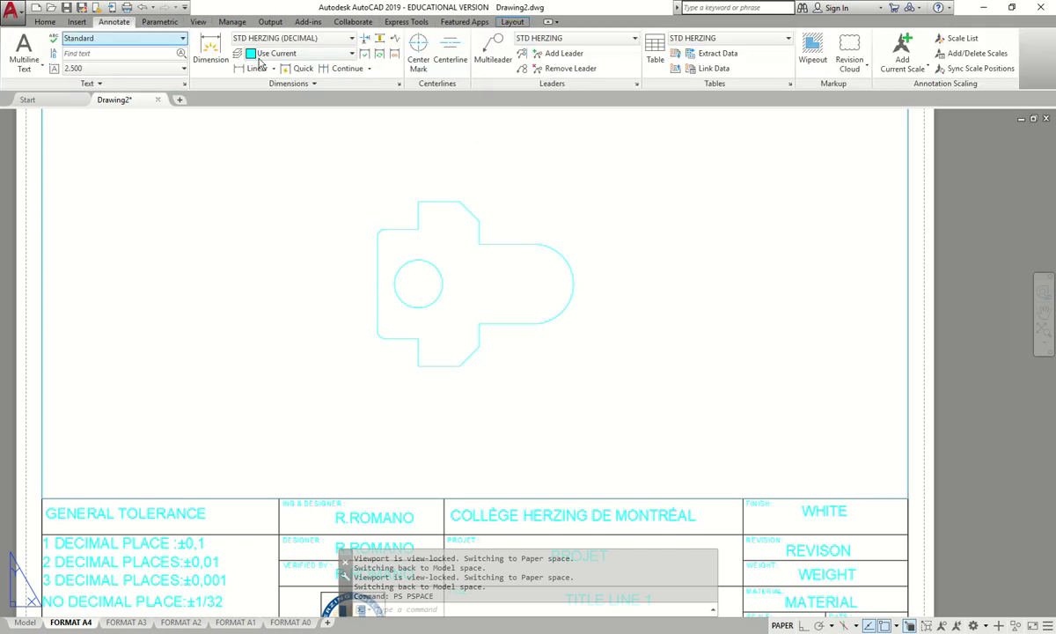
left_click(418, 48)
left_click(438, 273)
scroll(426, 289, "up", 3)
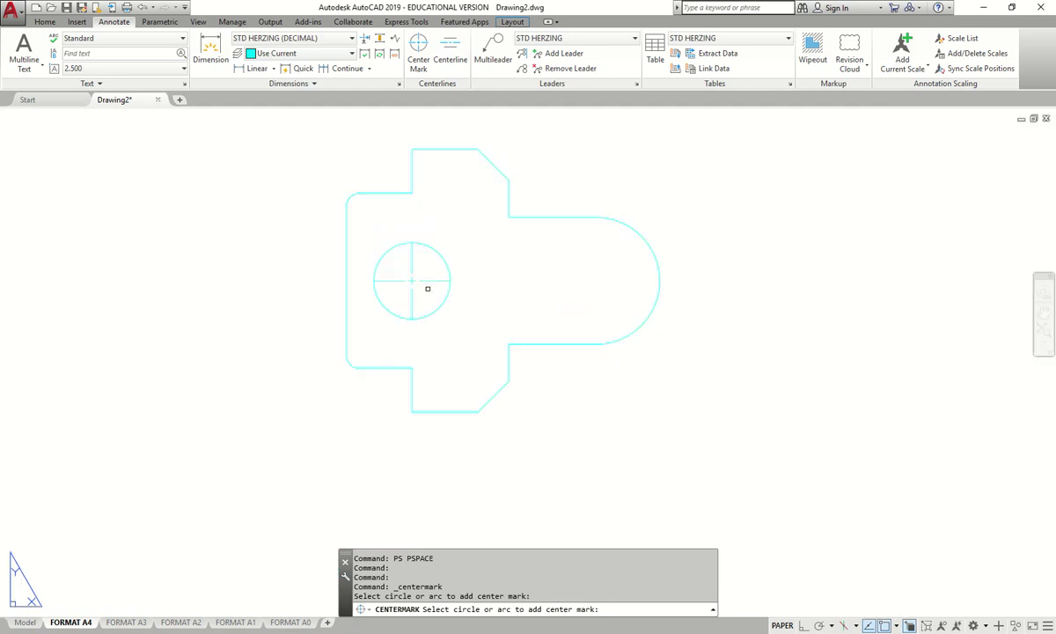
scroll(413, 287, "down", 2)
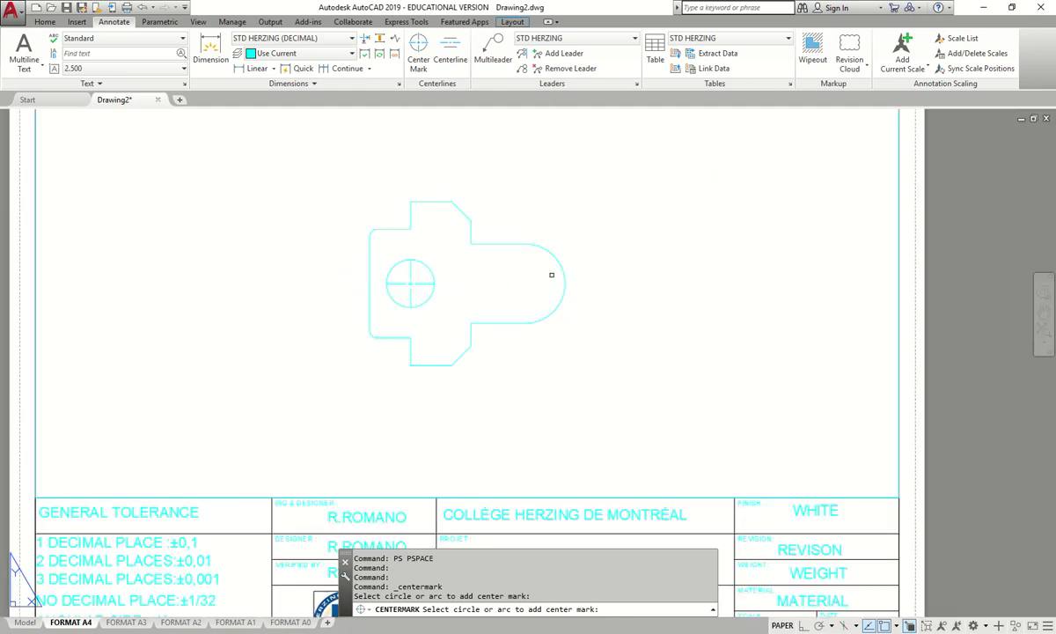
left_click(564, 273)
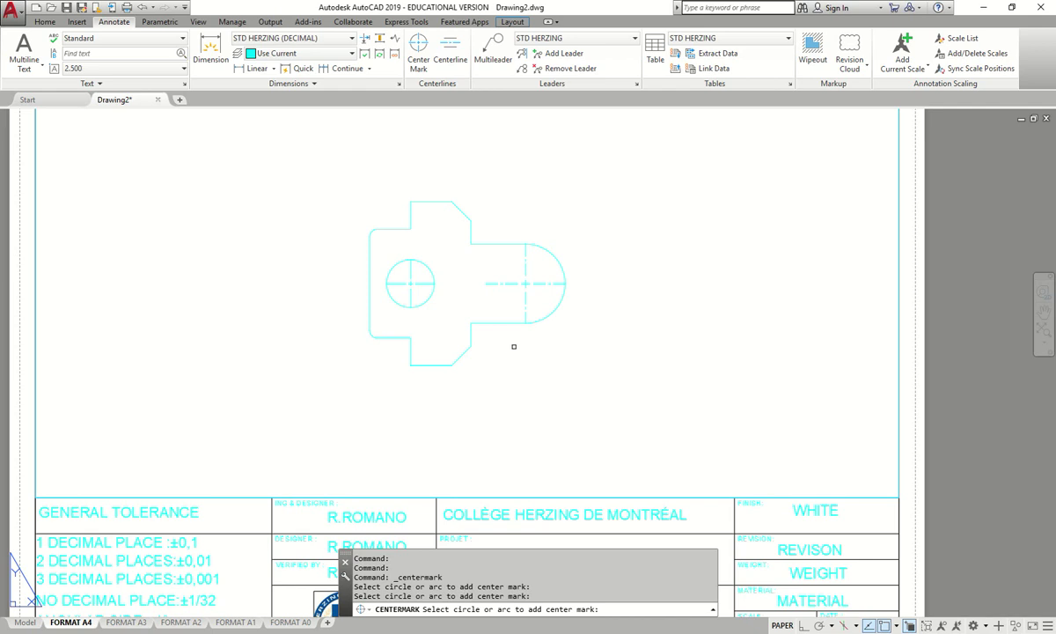
key("Escape")
scroll(526, 283, "up", 2)
- Stretch the hole centre mark's horizontal line right to the end arc, with snapping turned off
scroll(369, 270, "up", 2)
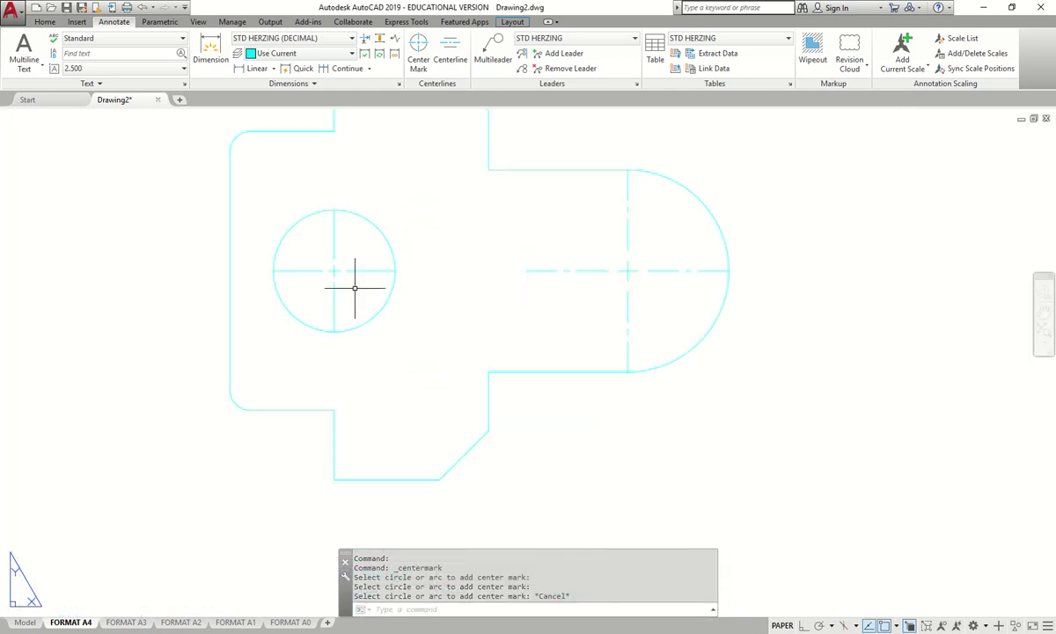
left_click(368, 270)
left_click(395, 271)
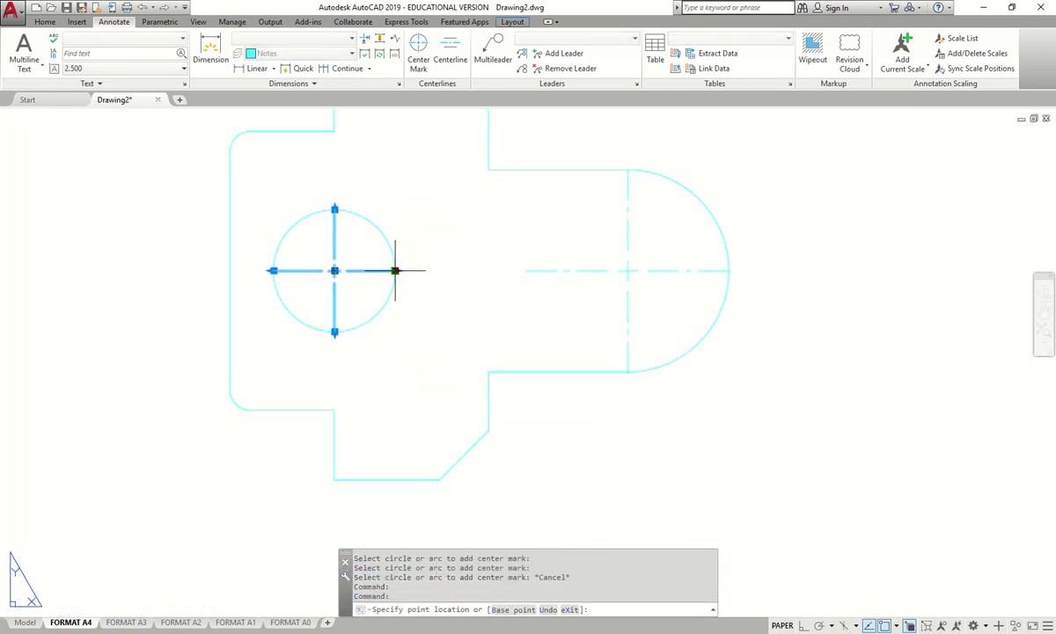
key("Escape")
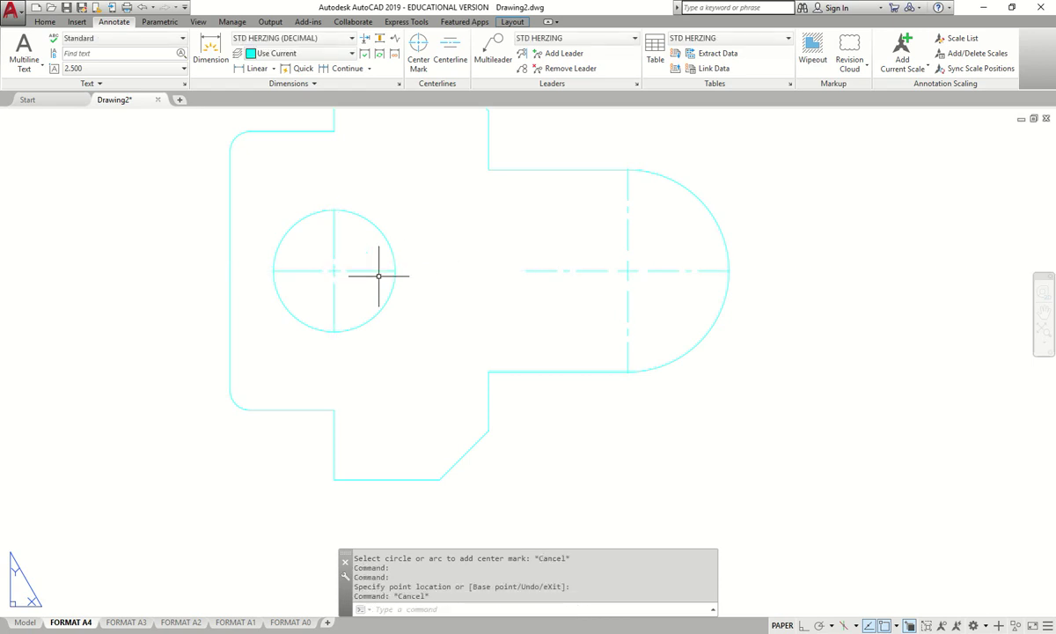
left_click(395, 270)
right_click(477, 275, "shift")
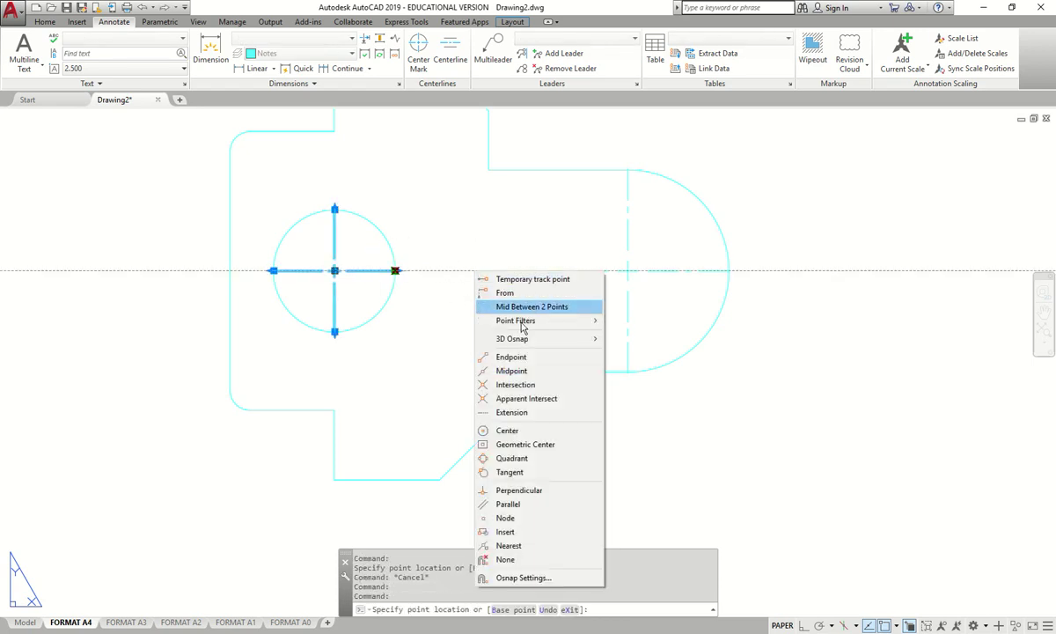
left_click(526, 561)
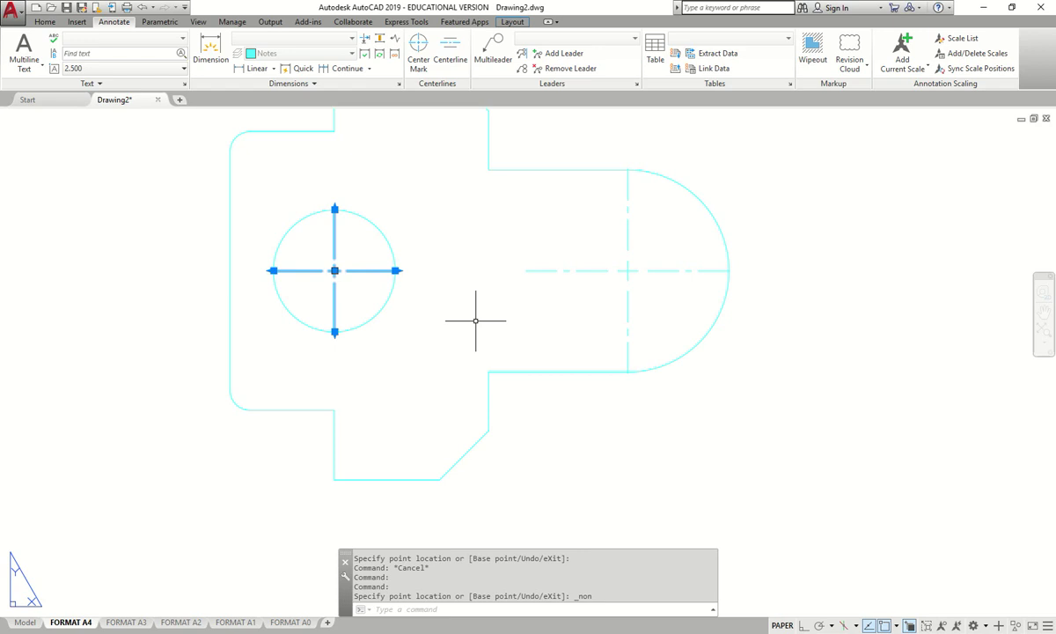
scroll(396, 270, "up", 6)
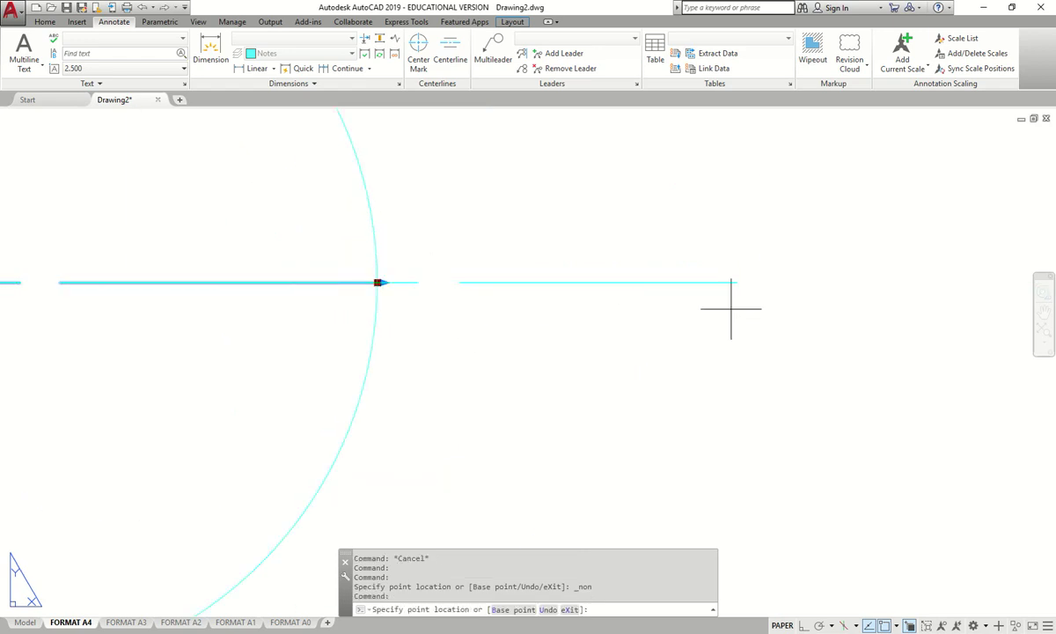
scroll(731, 306, "down", 4)
double_click(819, 305)
key("Escape")
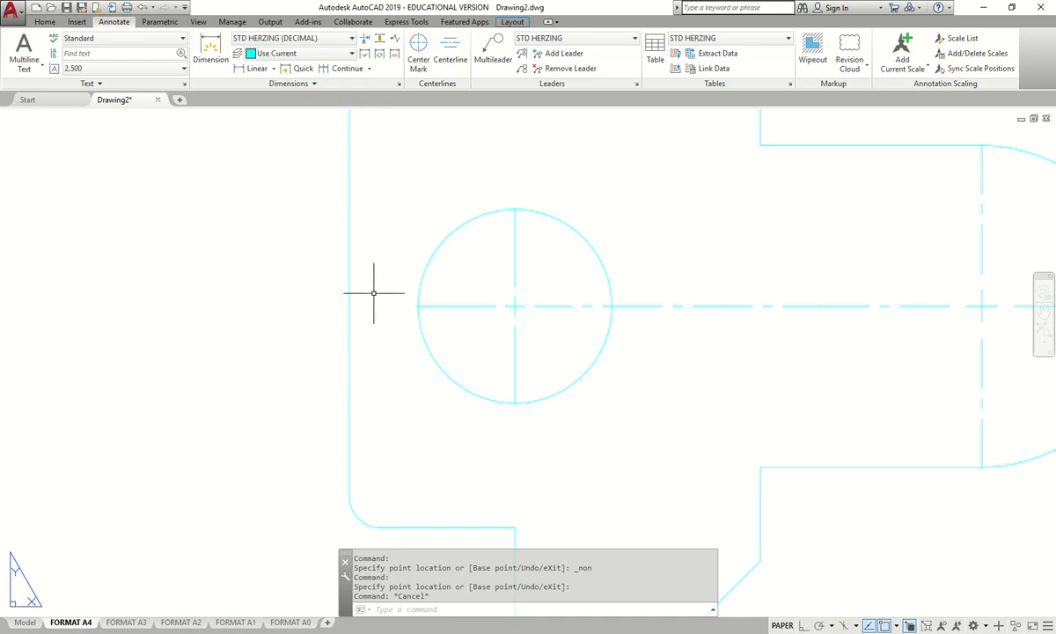
- Extend the centre mark's vertical line upward above the hole
key("Escape")
left_click(515, 210)
scroll(515, 207, "up", 2)
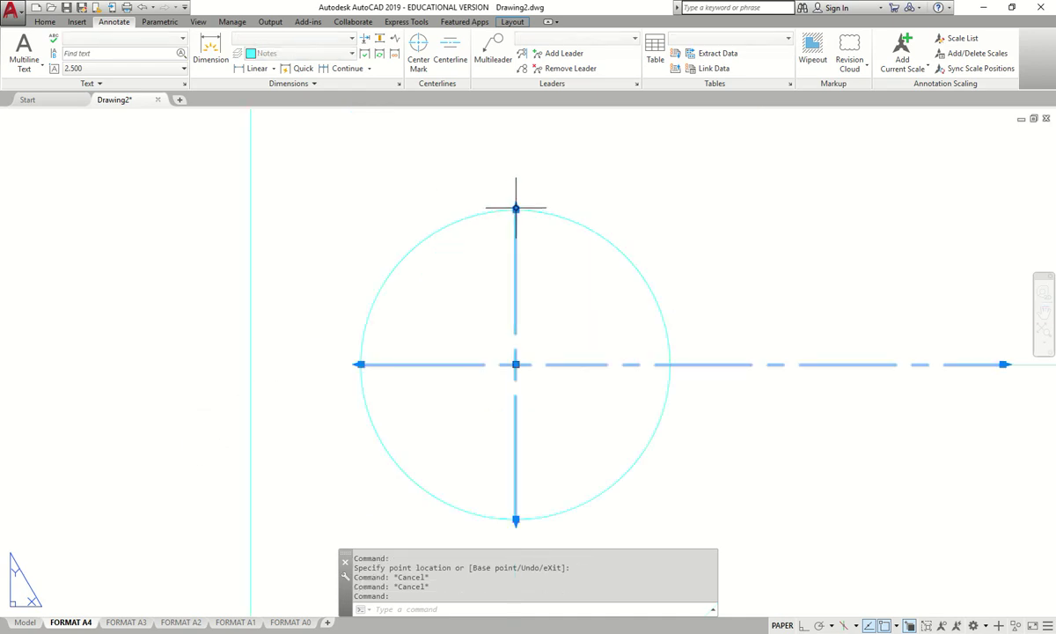
left_click(516, 208)
middle_click_drag(516, 160, 521, 236)
right_click(521, 236, "shift")
left_click(546, 480)
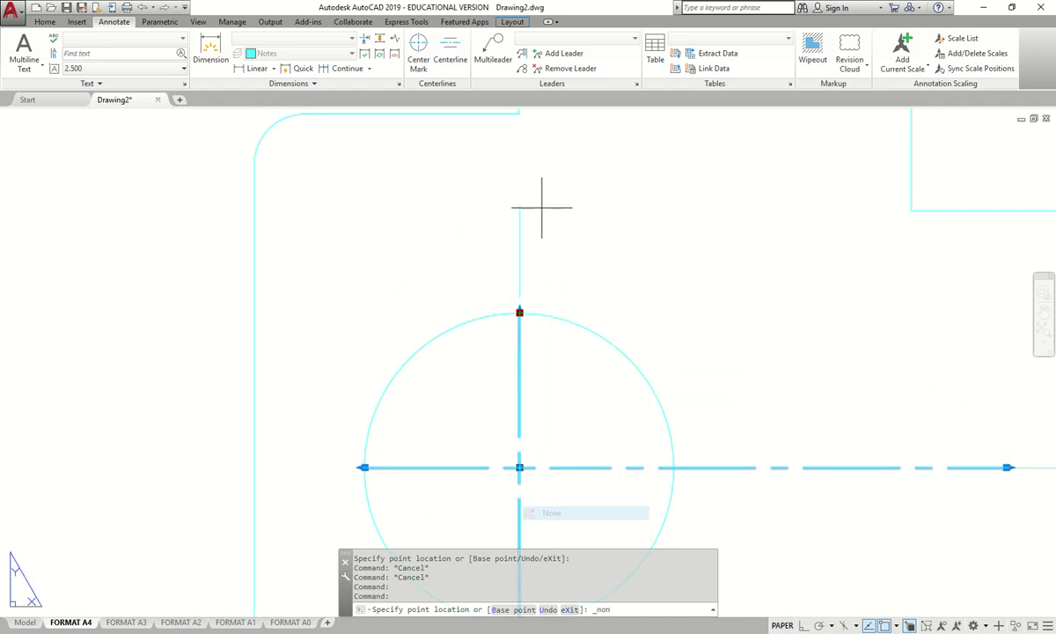
left_click(520, 194)
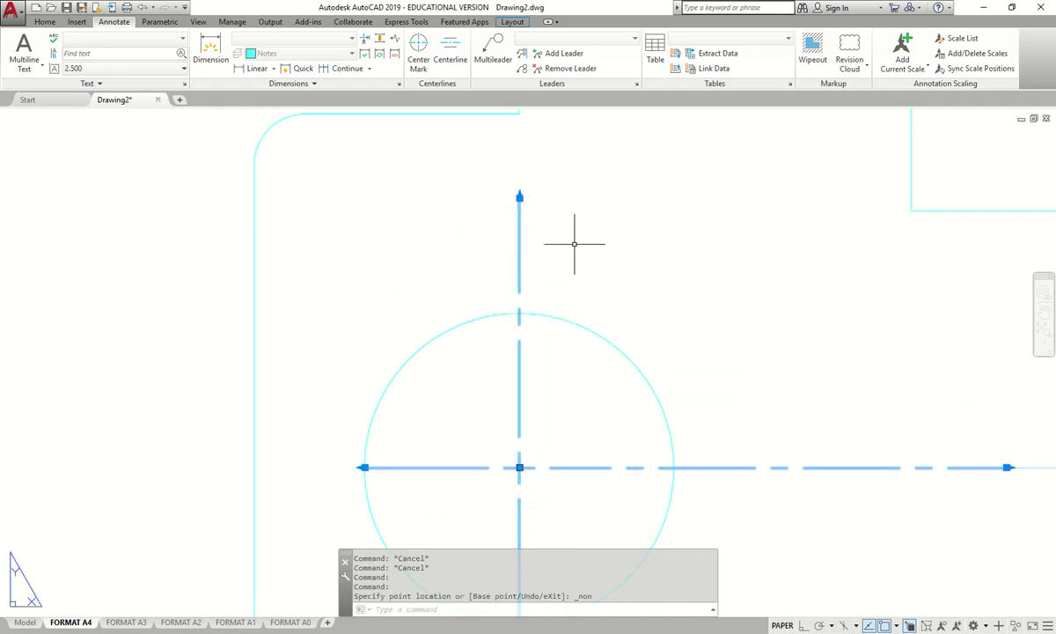
key("Escape")
- Open the hole centre mark's Properties with MO
scroll(454, 199, "down", 3)
scroll(454, 199, "up", 2)
left_click(456, 198)
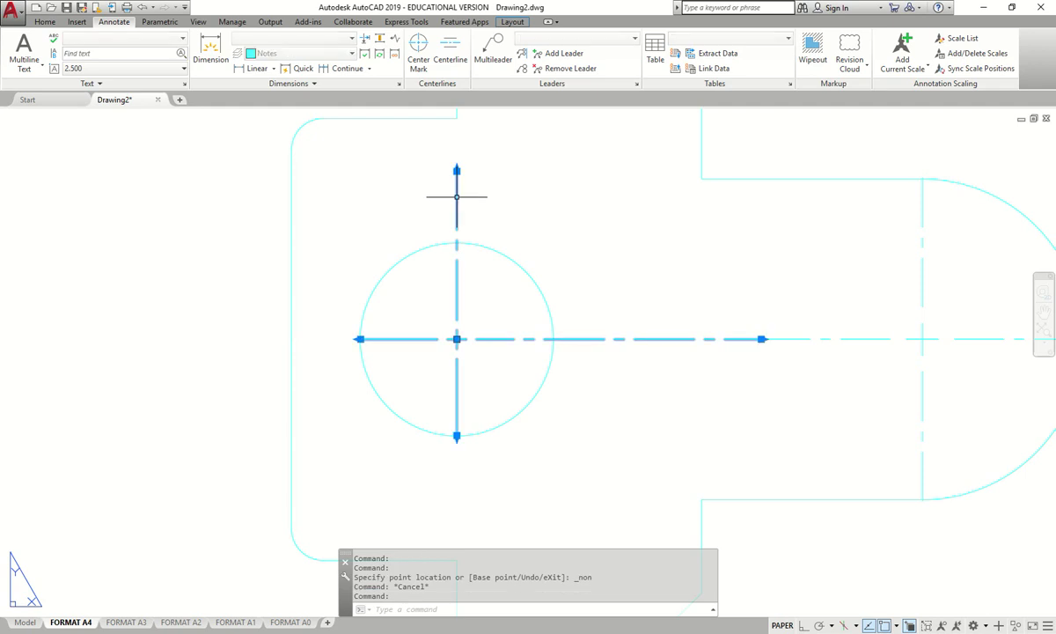
type("MO")
key("Return")
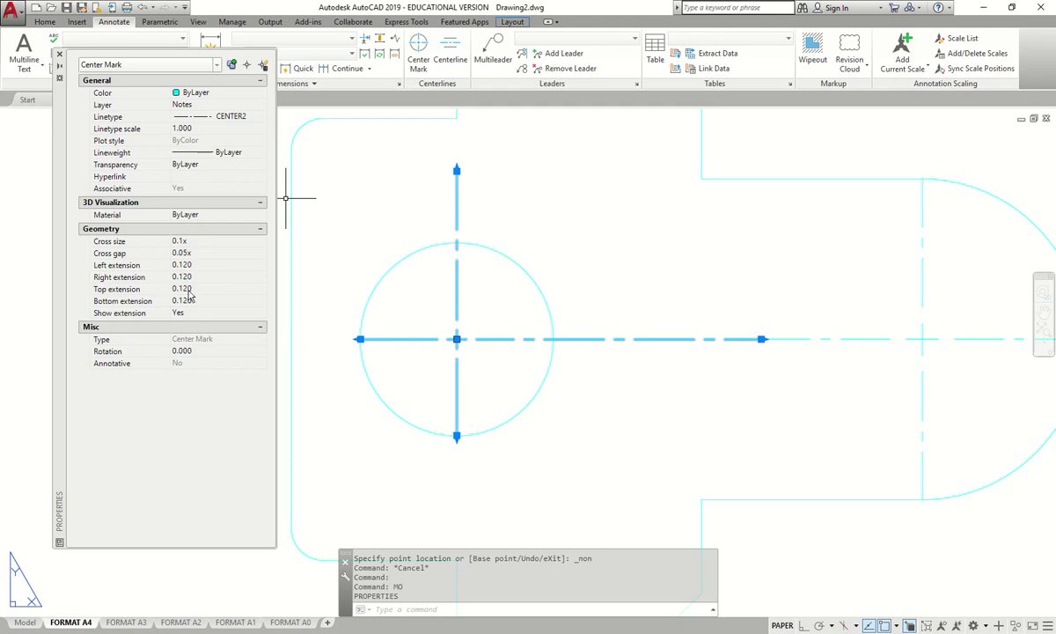
- Set the hole centre mark's right, left, top and bottom extensions to 2, then close Properties
key("Escape")
key("Escape")
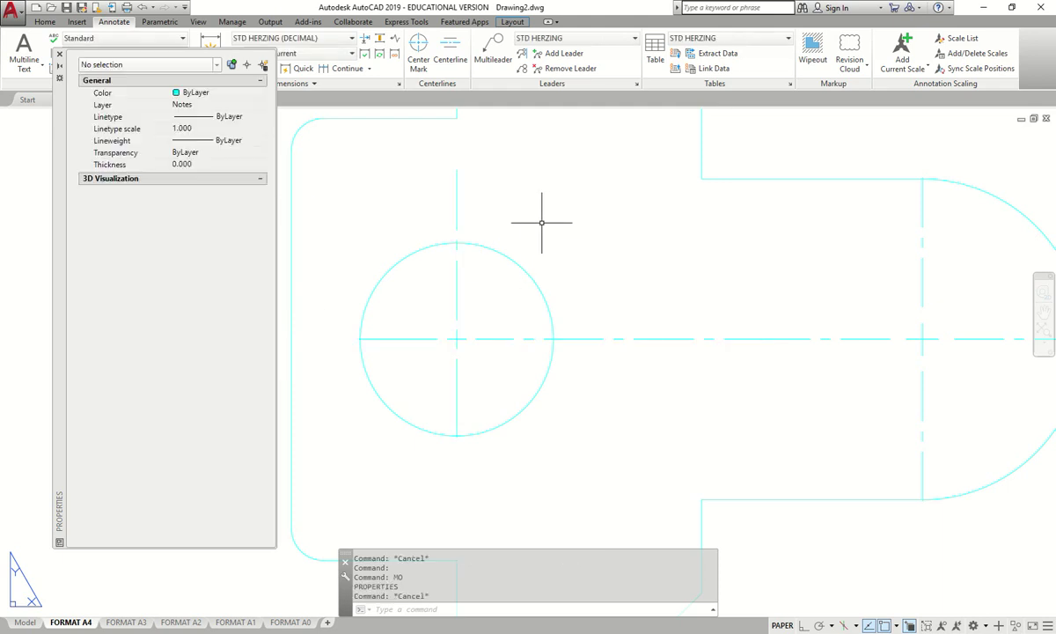
left_click(456, 216)
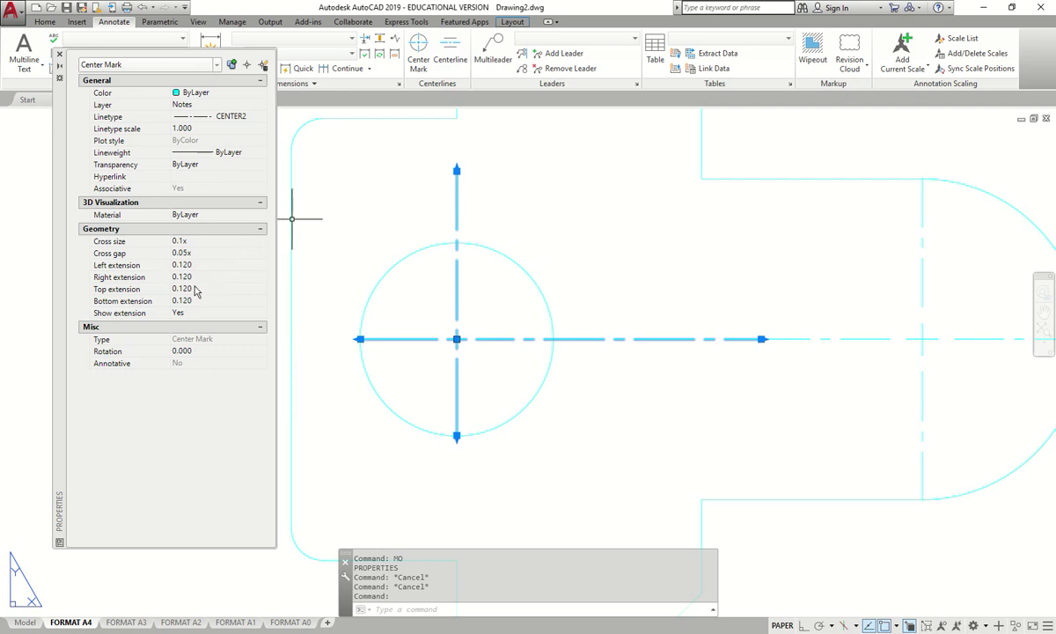
left_click(196, 276)
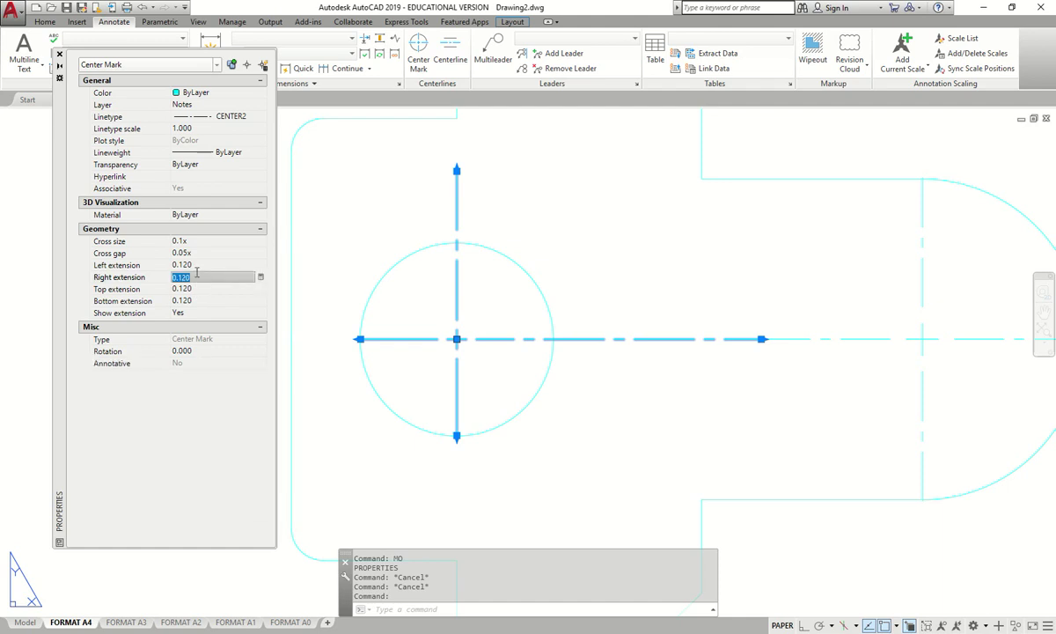
type("2")
left_click(206, 264)
type("2")
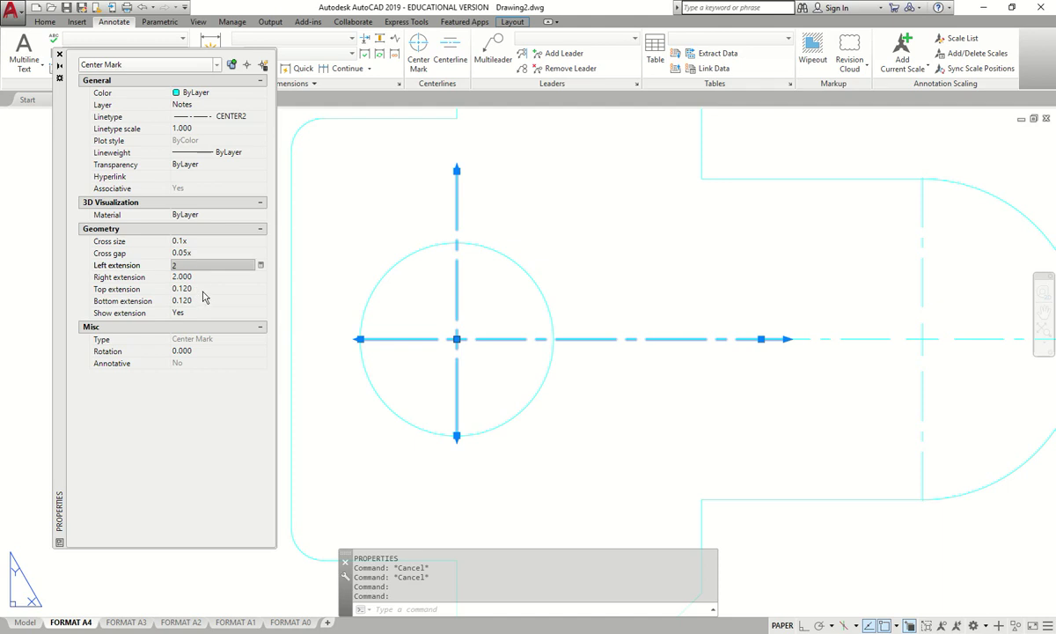
left_click(207, 289)
type("2")
left_click(205, 301)
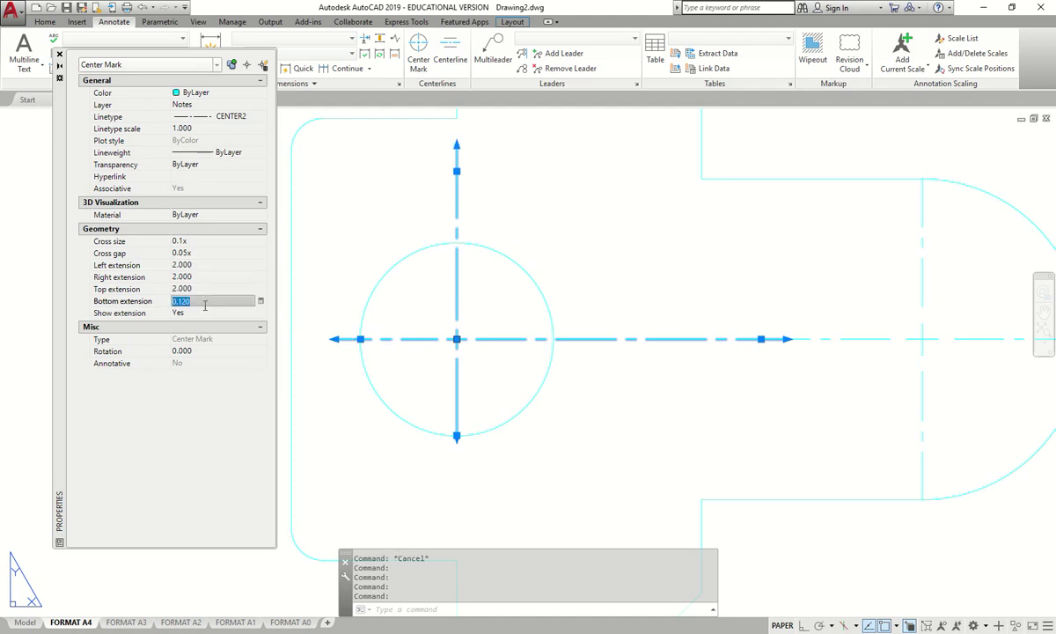
type("2")
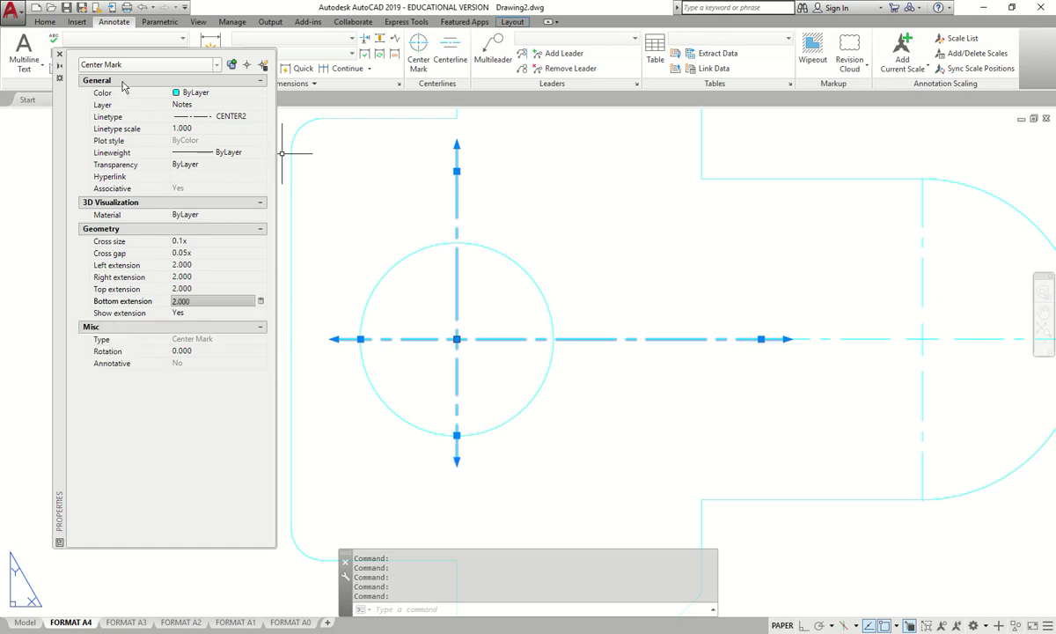
left_click(60, 56)
key("Escape")
scroll(528, 212, "down", 1)
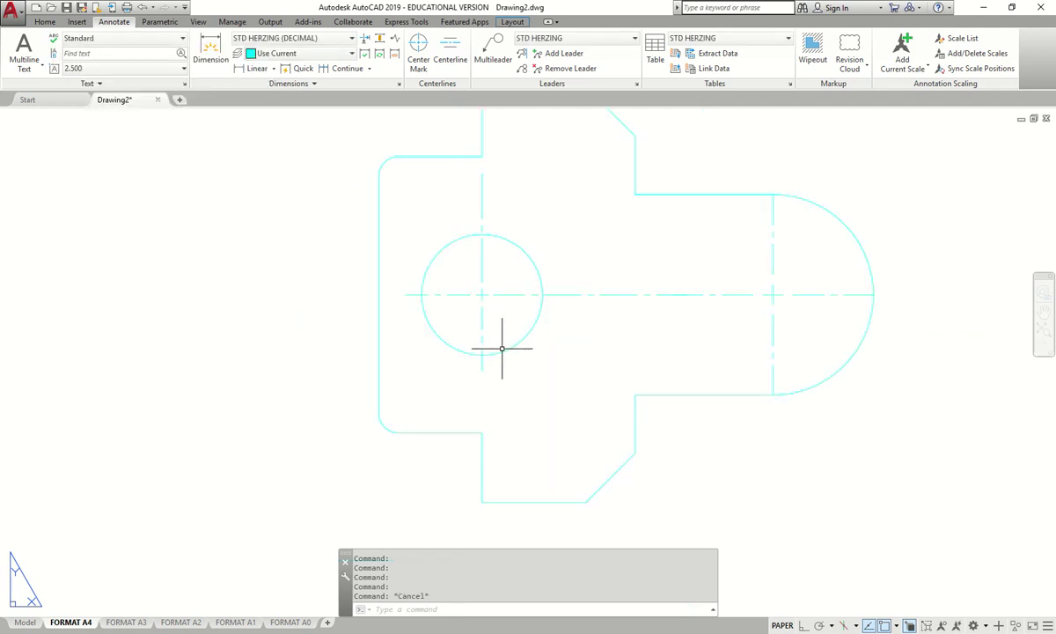
- Select the right arc's centre mark and open its Properties with MO
scroll(500, 271, "down", 2)
middle_click_drag(684, 264, 551, 285)
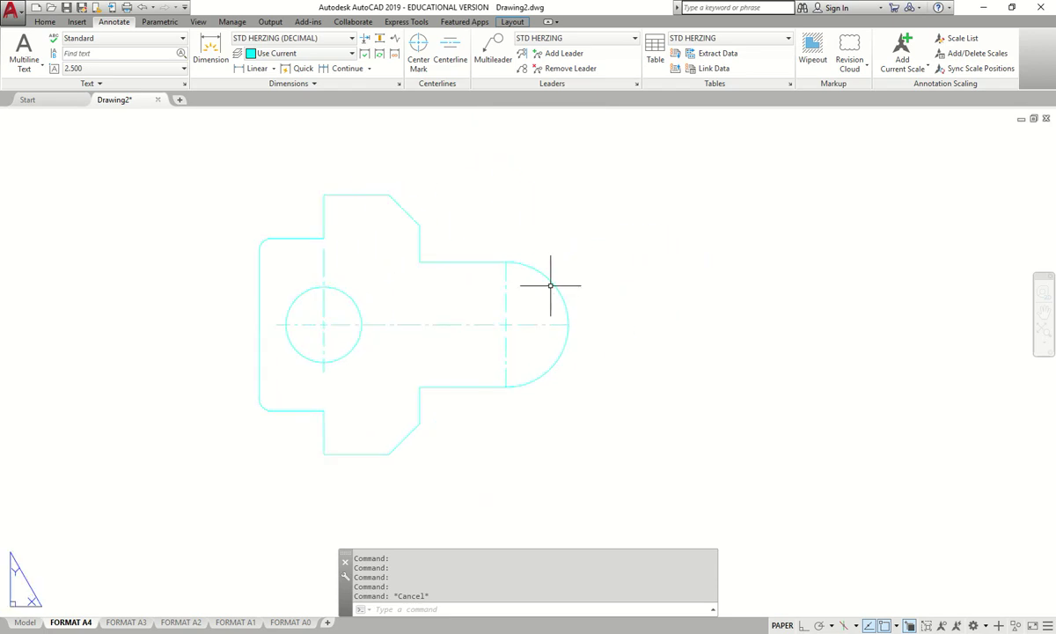
left_click(505, 287)
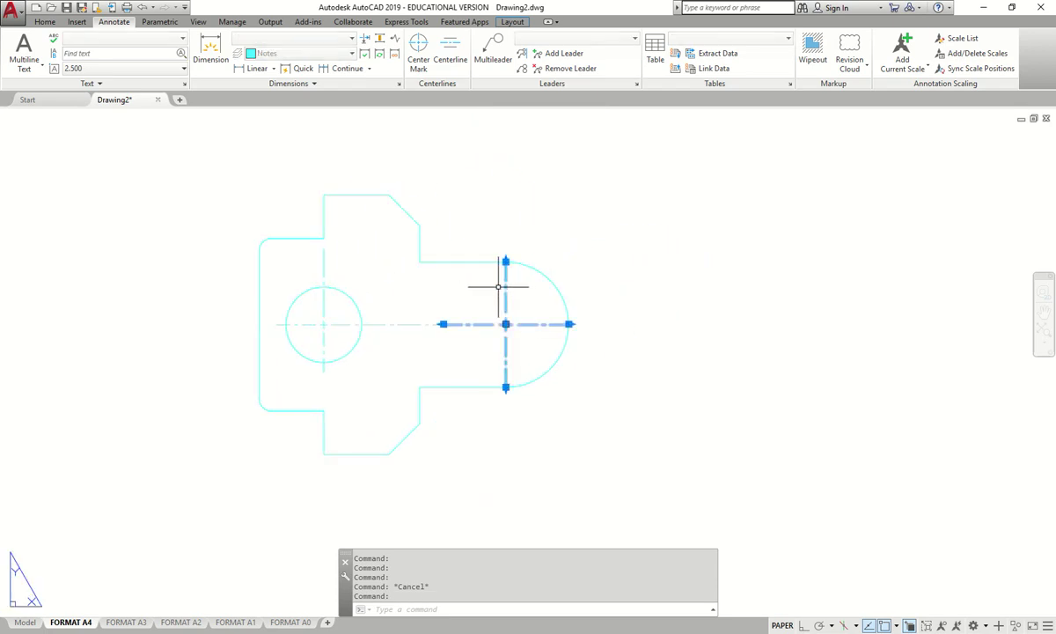
type("mo")
key("Return")
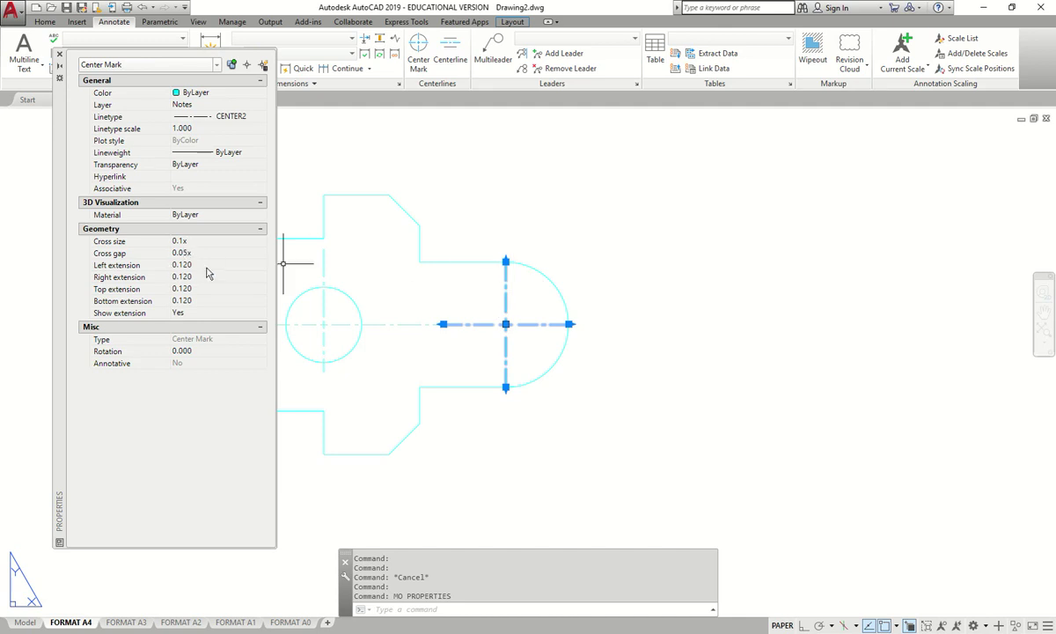
- Set its left, right, top and bottom extensions to 2
left_click(203, 266)
type("2")
left_click(207, 278)
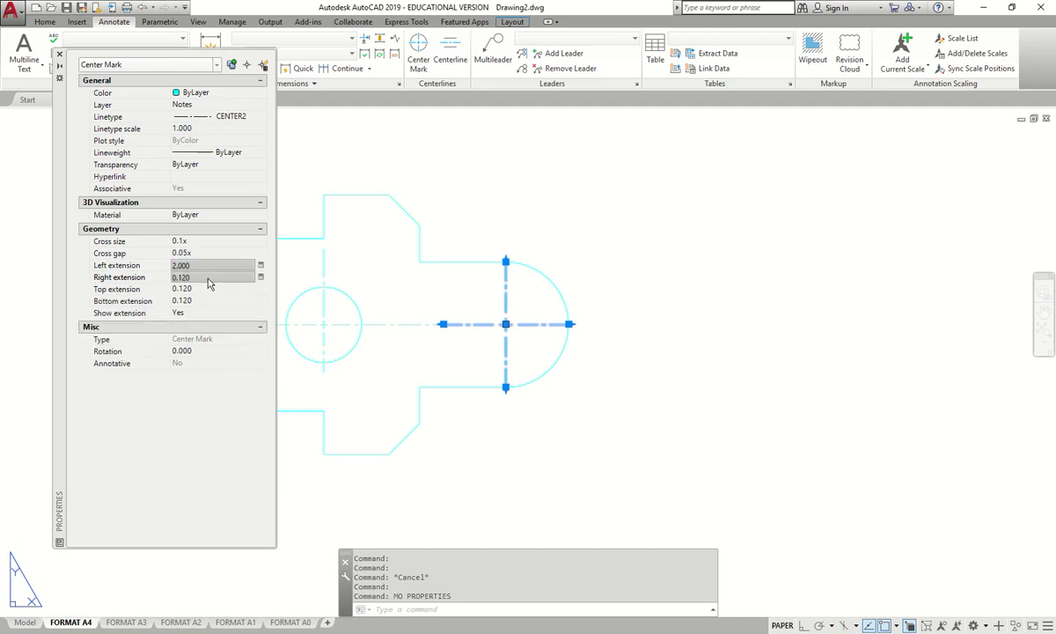
type("2")
left_click(208, 289)
type("2")
left_click(208, 301)
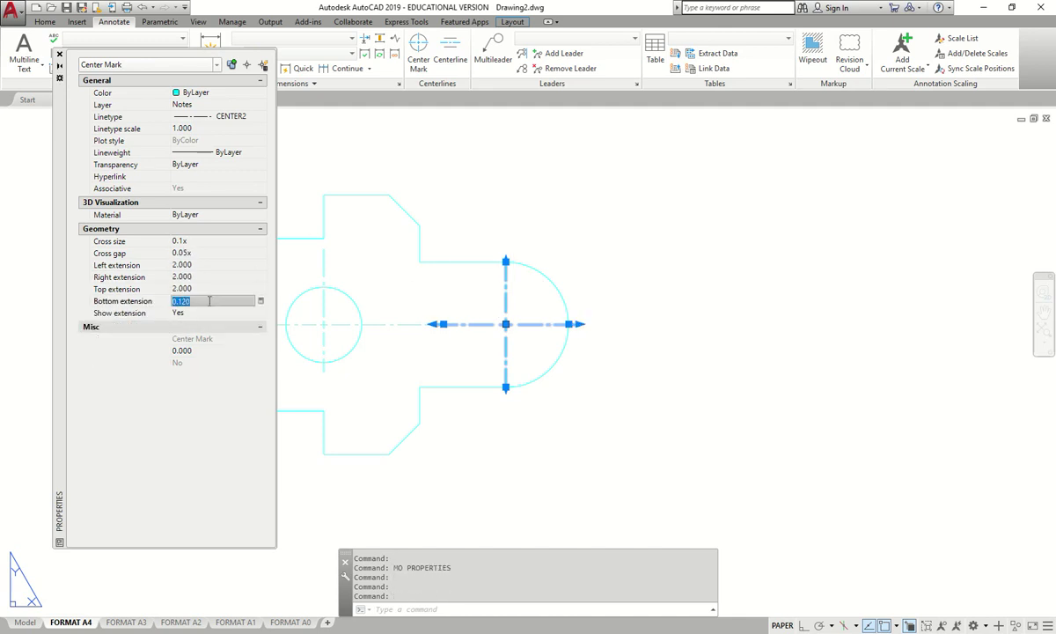
left_click(209, 289)
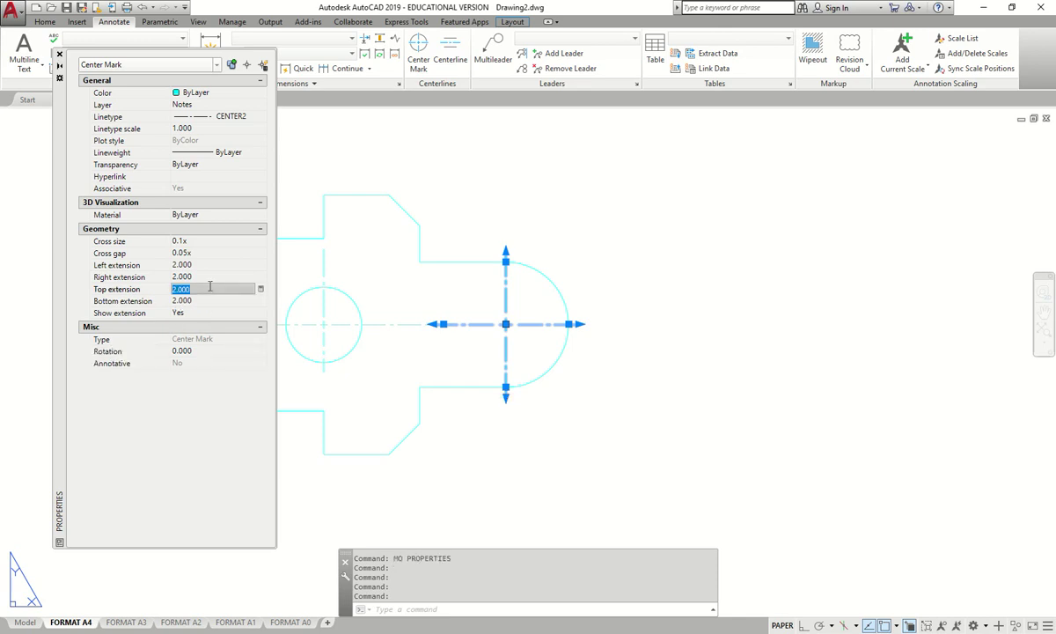
- Check the updated centre mark and close the Properties palette
key("Escape")
key("Escape")
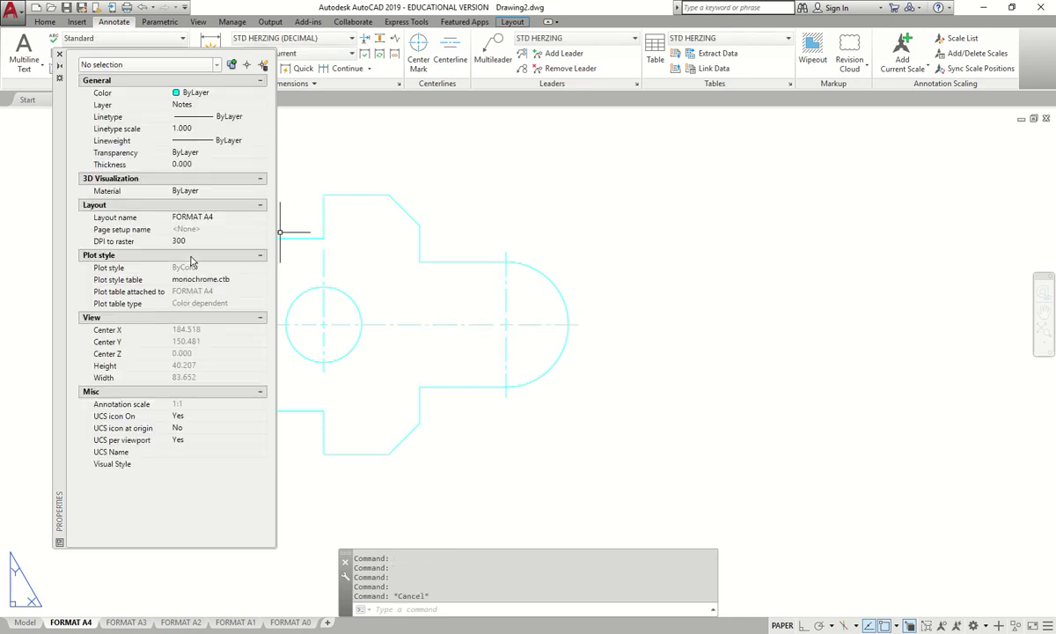
left_click(506, 284)
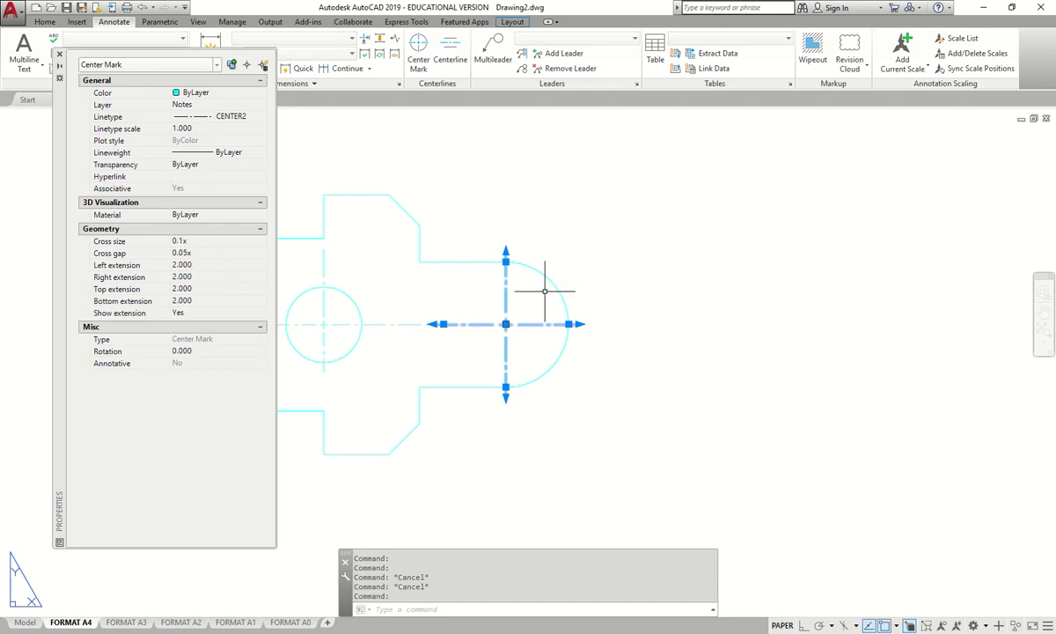
key("Escape")
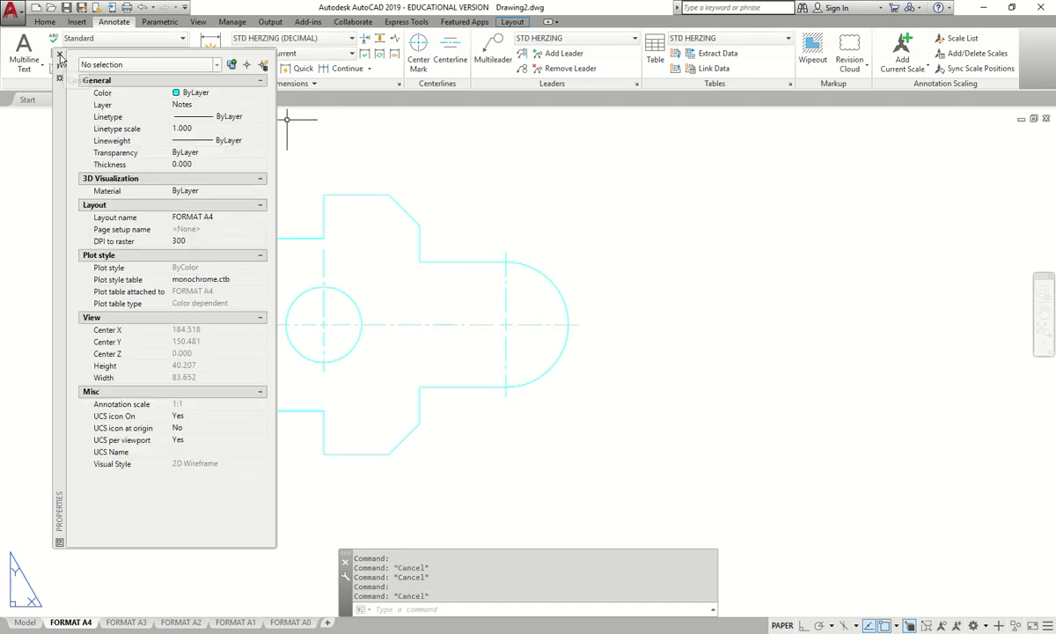
left_click(60, 56)
middle_click_drag(354, 229, 459, 216)
scroll(484, 295, "up", 2)
- Check the centre lines' layers in the Layer list, then open the Layer Properties Manager
left_click(402, 221)
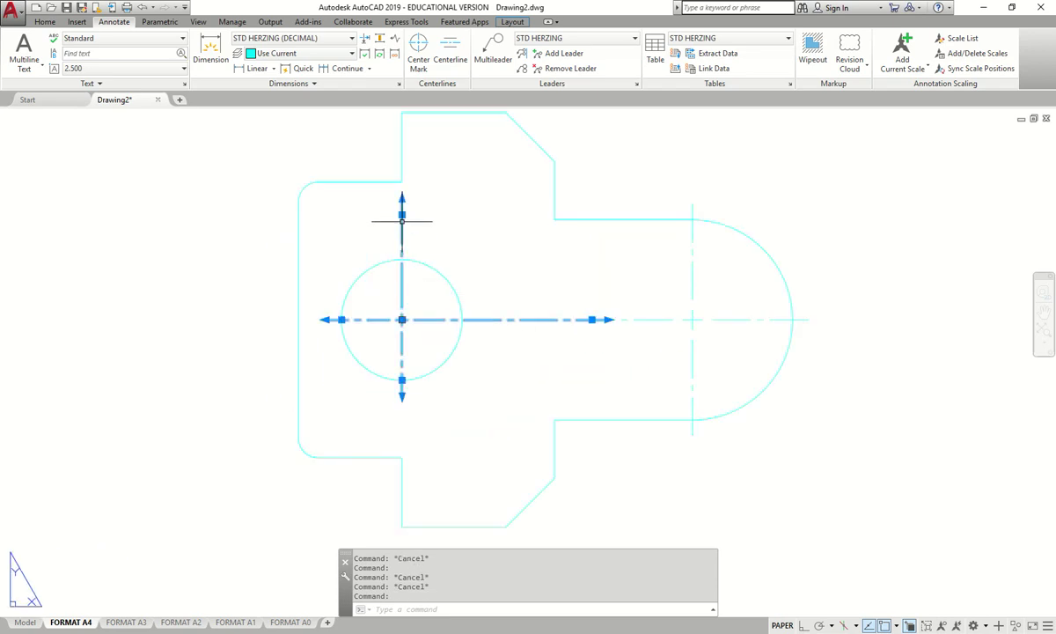
left_click(49, 21)
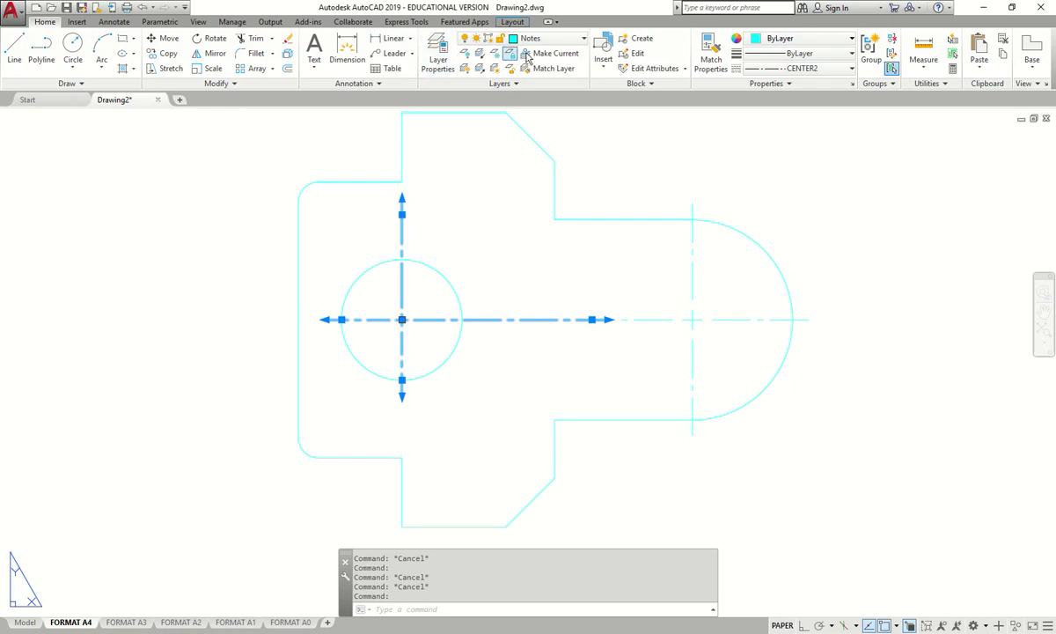
key("Escape")
left_click(691, 276)
key("Escape")
left_click(543, 41)
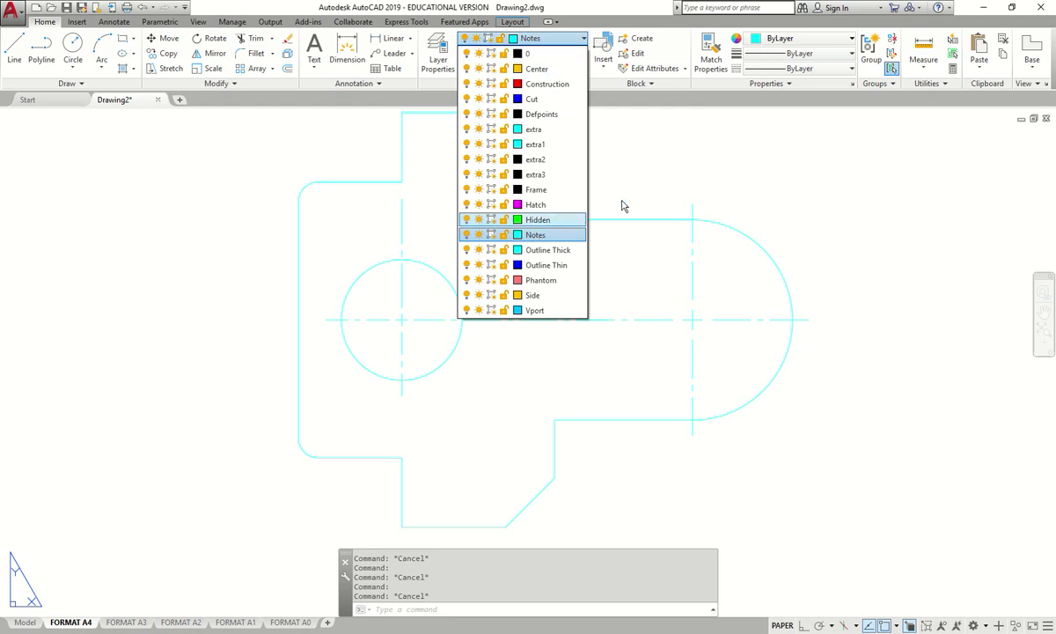
key("Escape")
type("l")
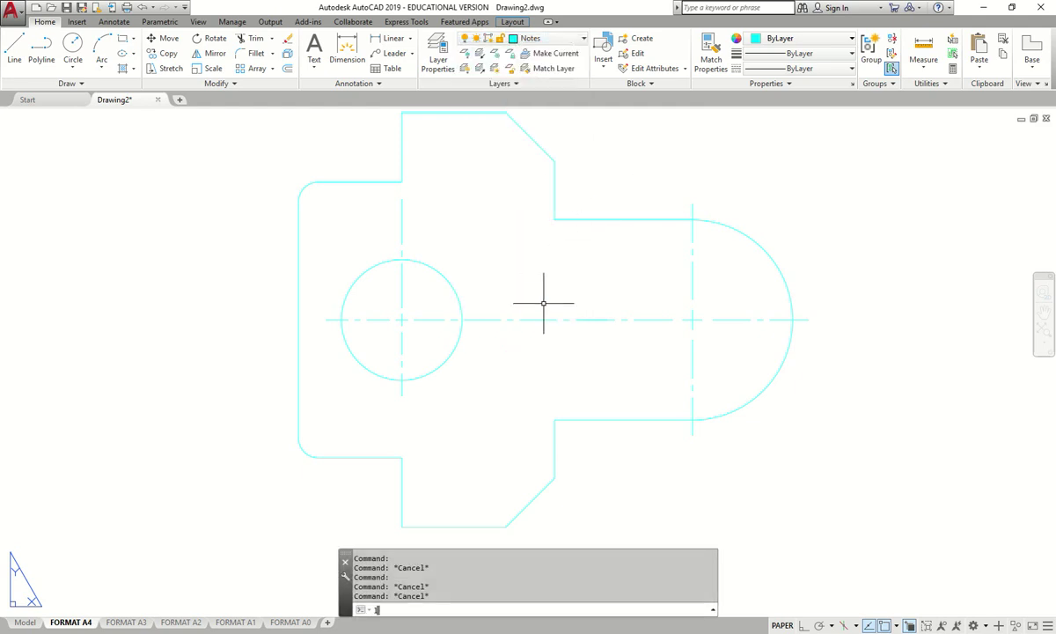
type("ay")
key("Return")
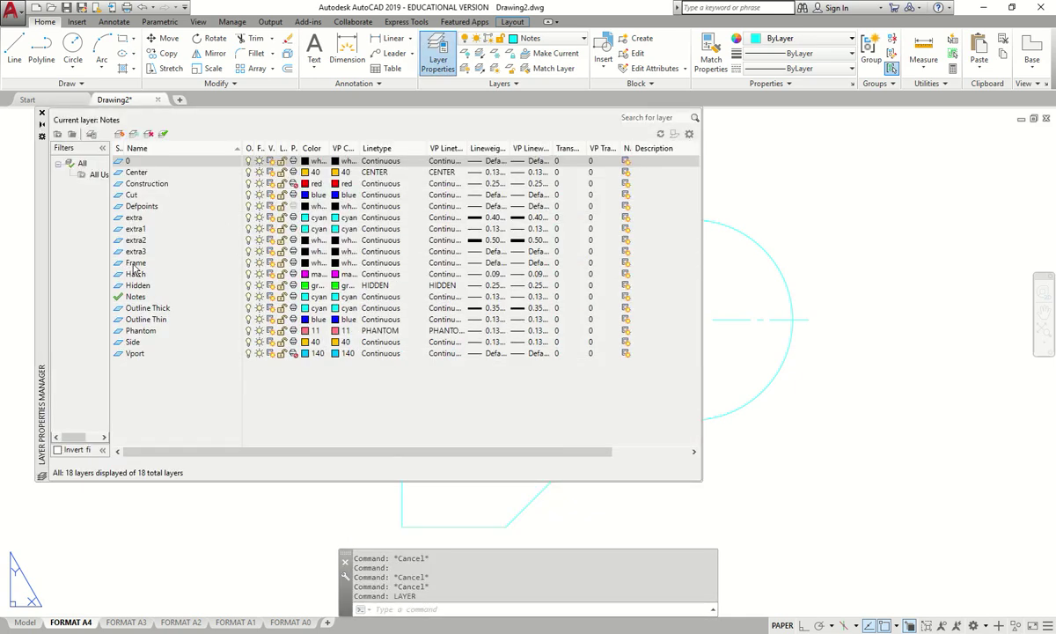
- Create a new layer named Anno, give it colour 140, and set it current
left_click(136, 298)
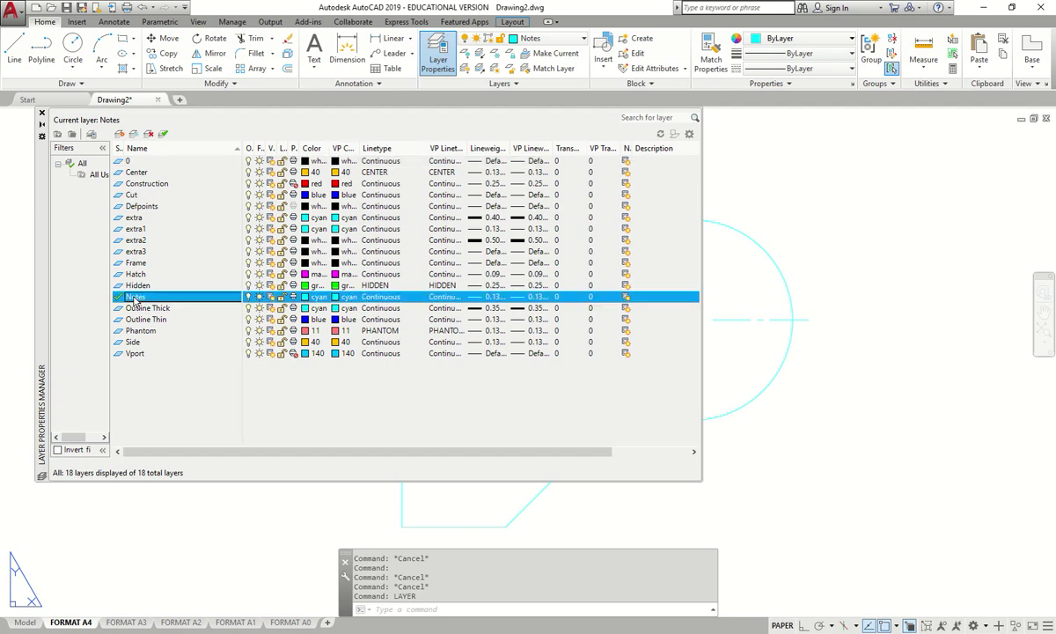
left_click(120, 135)
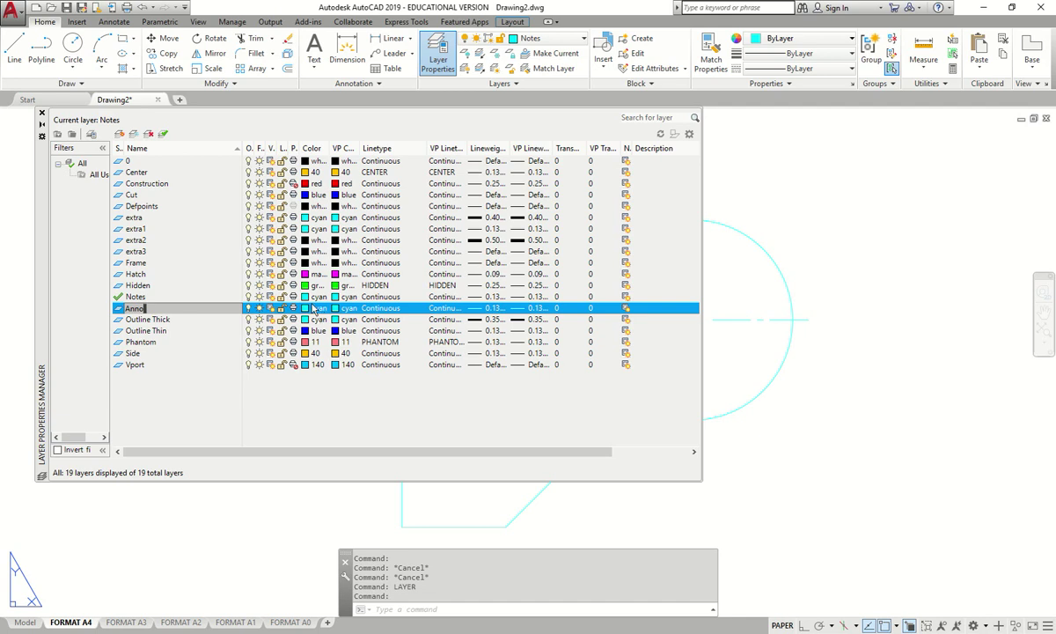
left_click(305, 308)
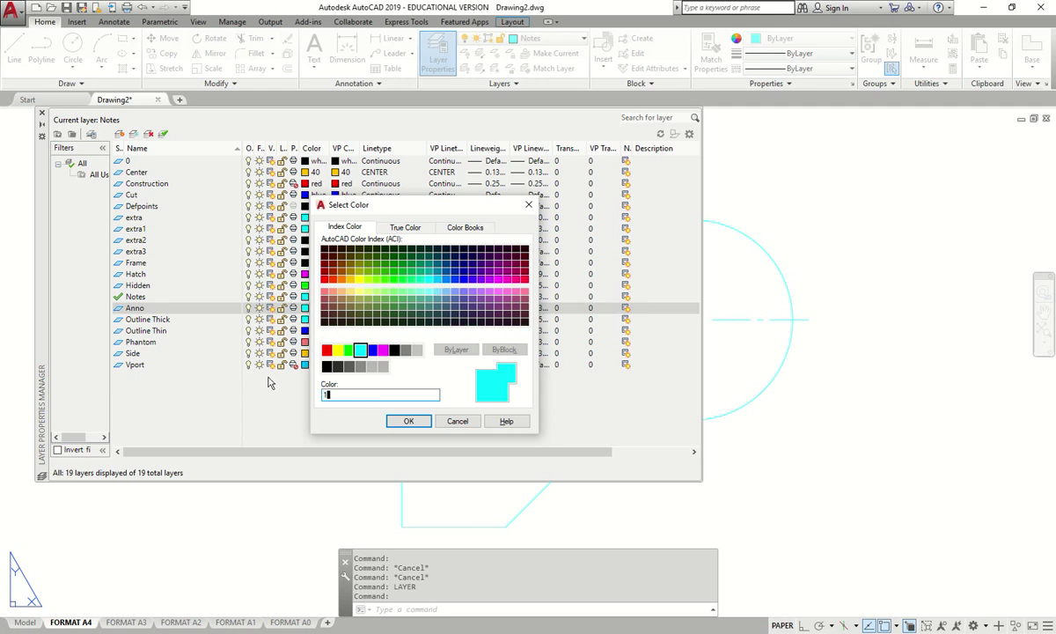
left_click(403, 420)
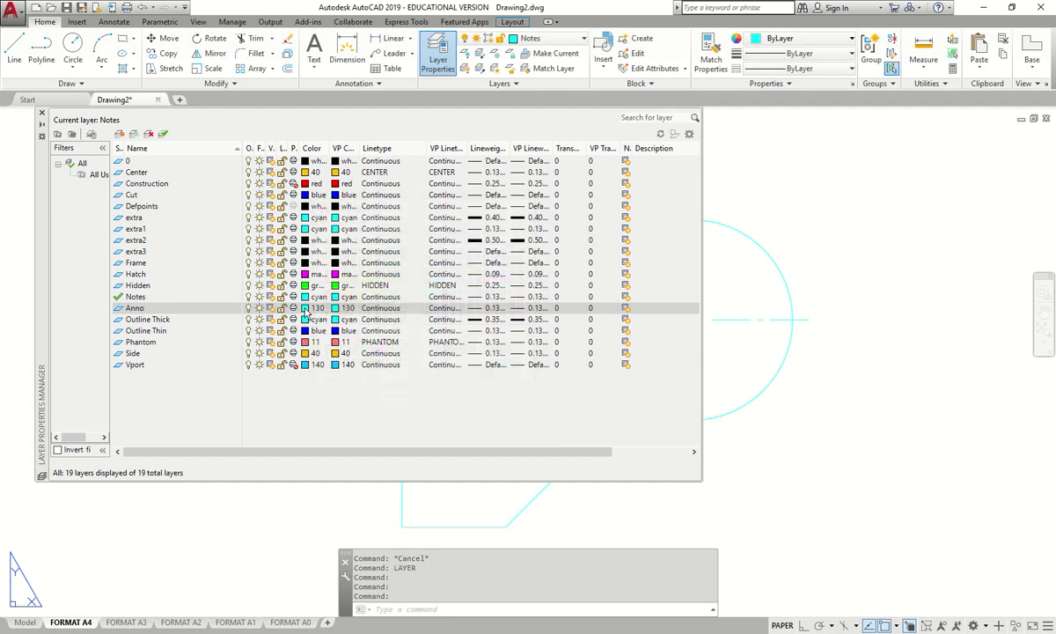
left_click(305, 309)
type("140")
left_click(403, 422)
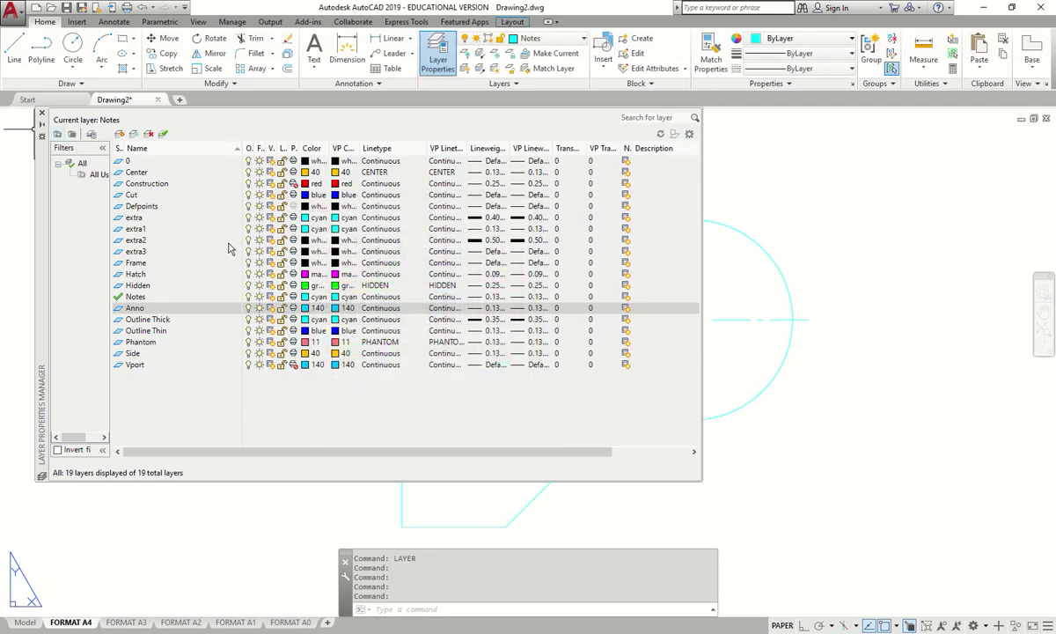
double_click(119, 310)
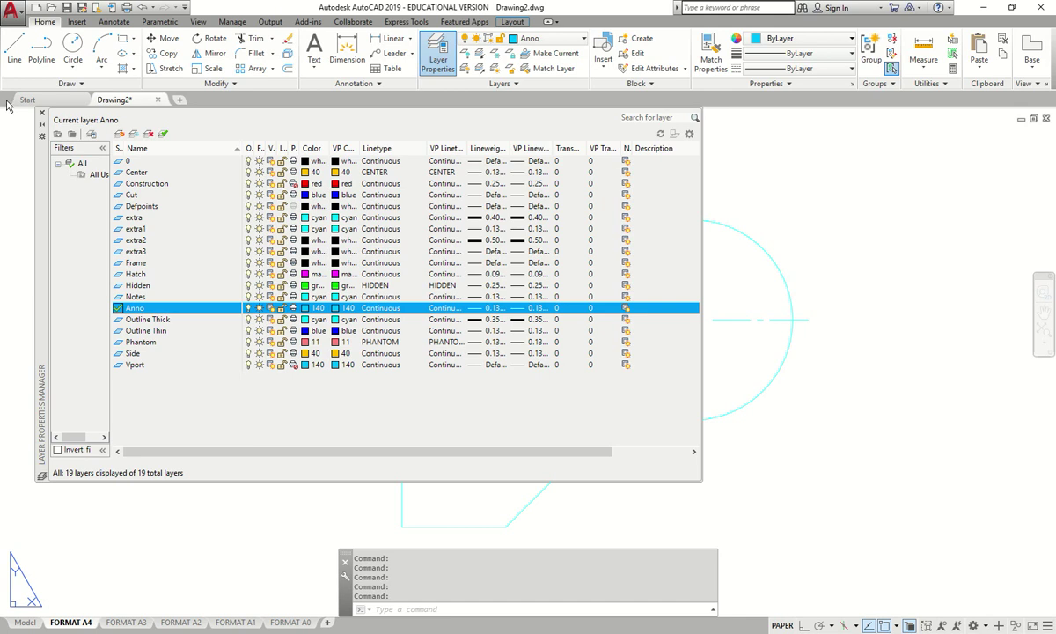
- Enter the viewport's model space and check which layer the top-right chamfer line uses
left_click(41, 113)
scroll(537, 321, "down", 3)
scroll(598, 295, "up", 1)
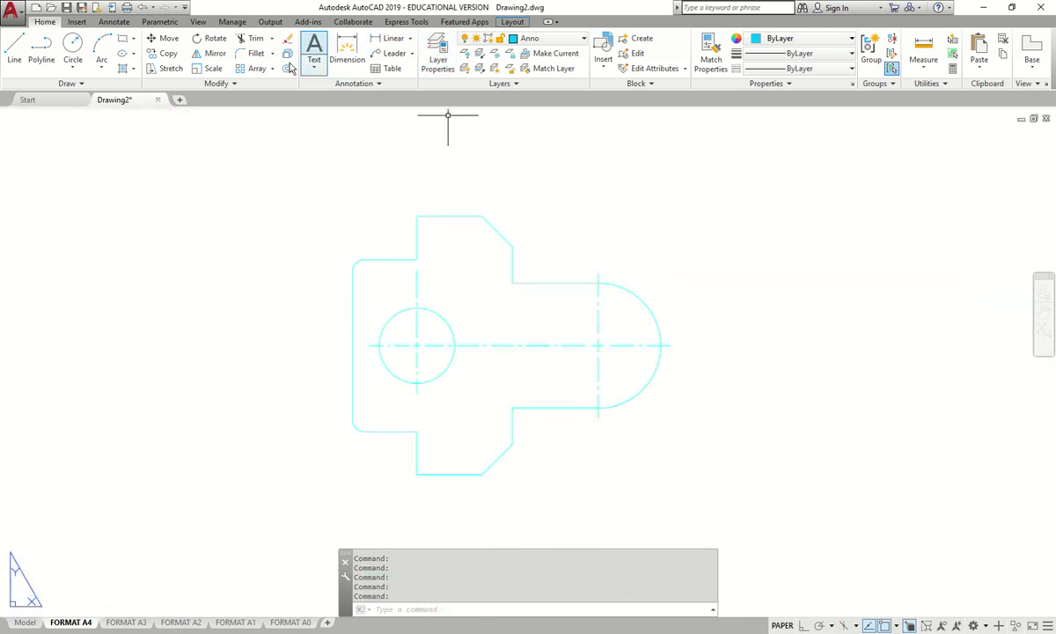
key("Escape")
left_click(501, 229)
left_click(489, 229)
double_click(491, 223)
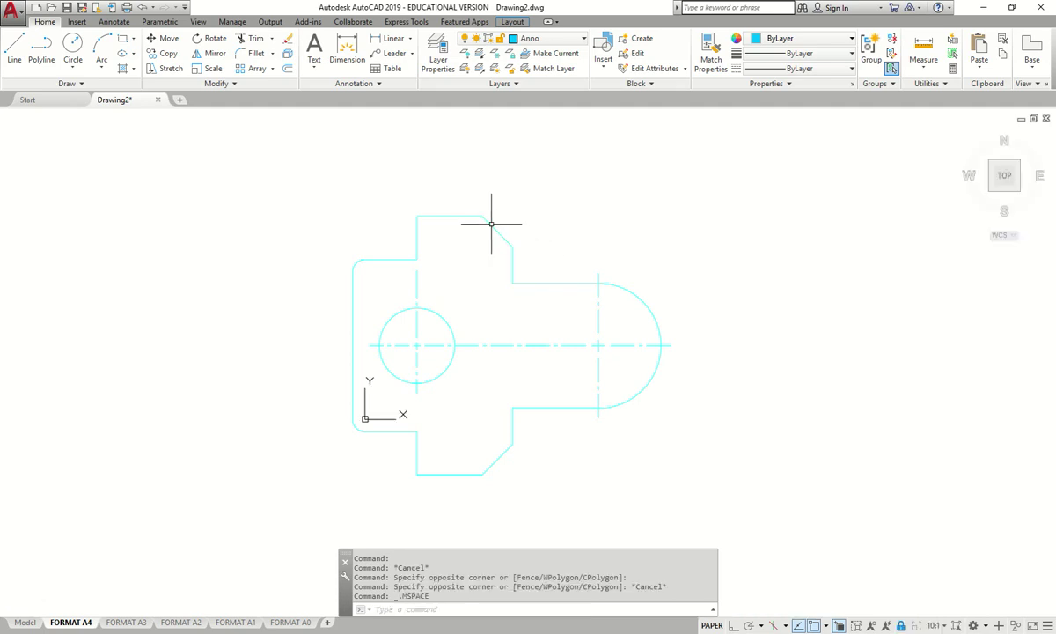
left_click(491, 224)
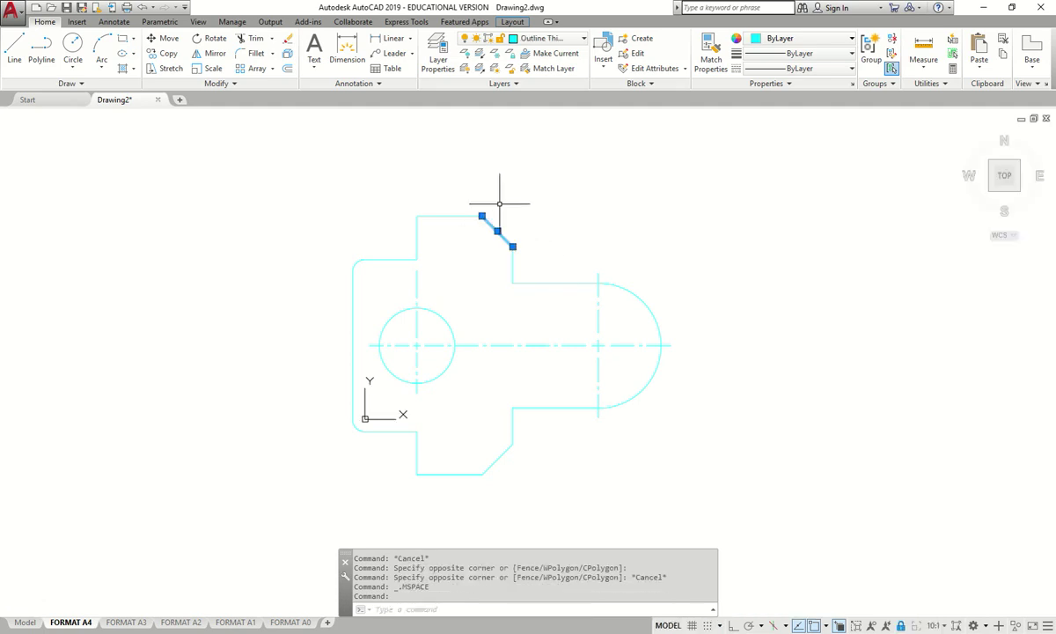
left_click(568, 38)
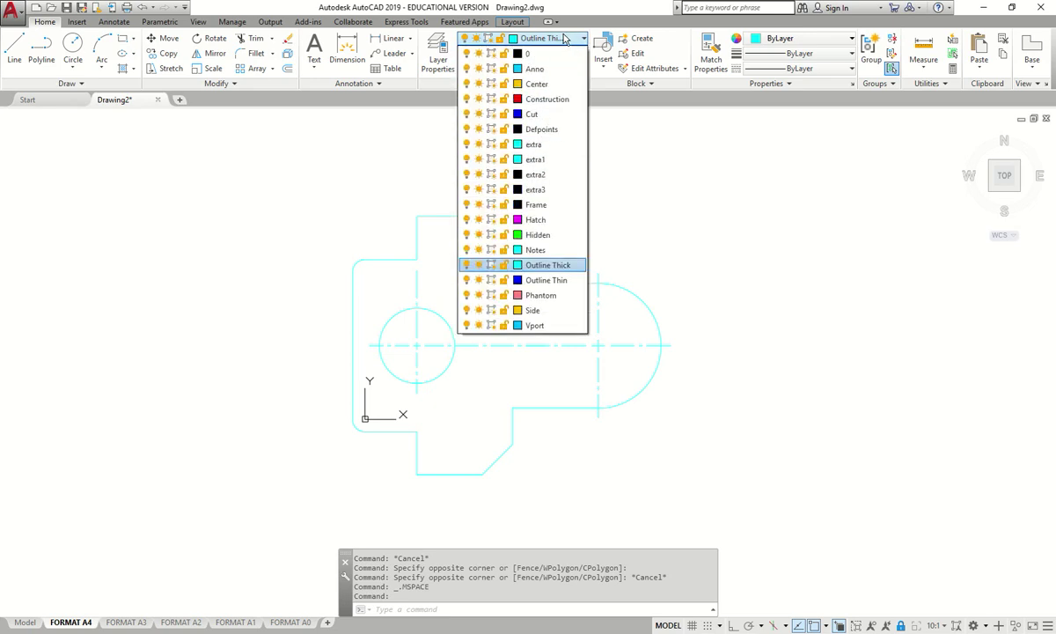
key("Escape")
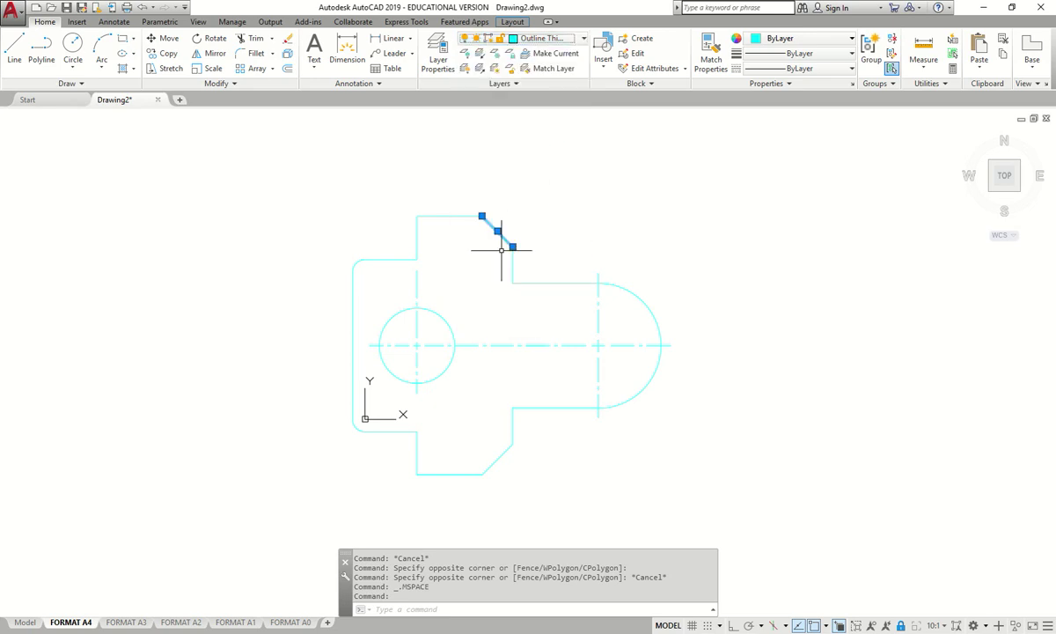
key("Escape")
- Move the hole circle onto the Outline Thin layer
left_click(448, 323)
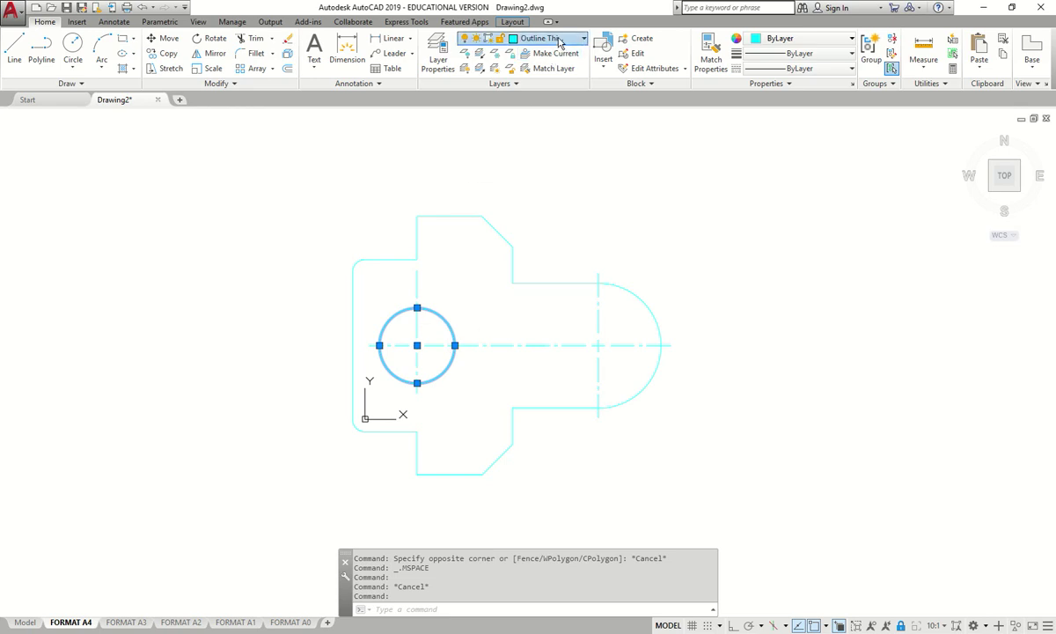
left_click(554, 38)
left_click(556, 280)
key("Escape")
scroll(532, 219, "down", 2)
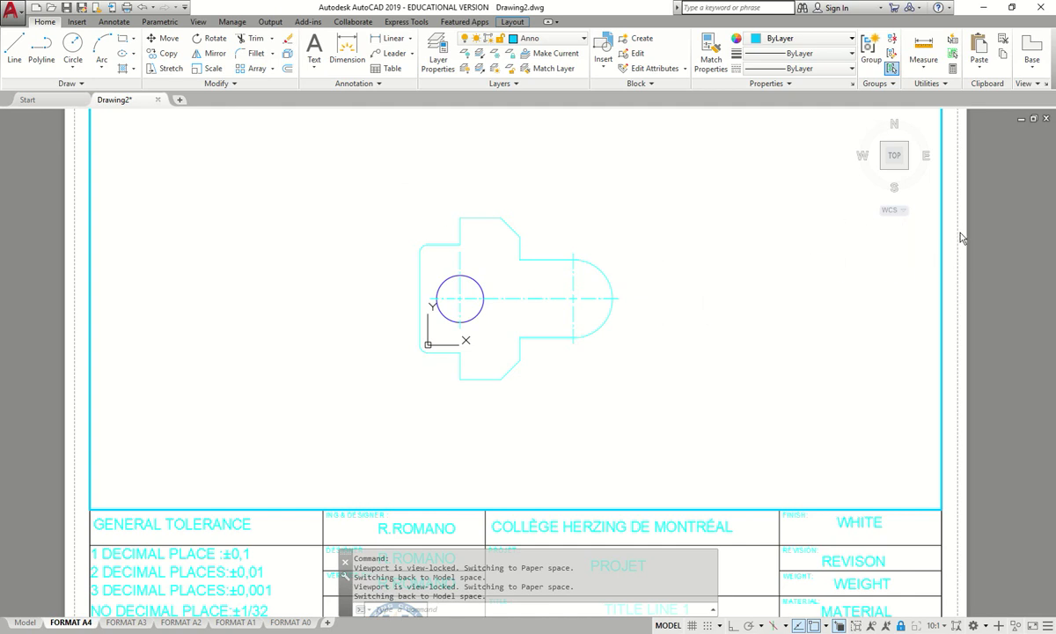
- Return to the A4 layout, make STD HERZING (DECIMAL) the current dimension style, and start Dimension
double_click(503, 343)
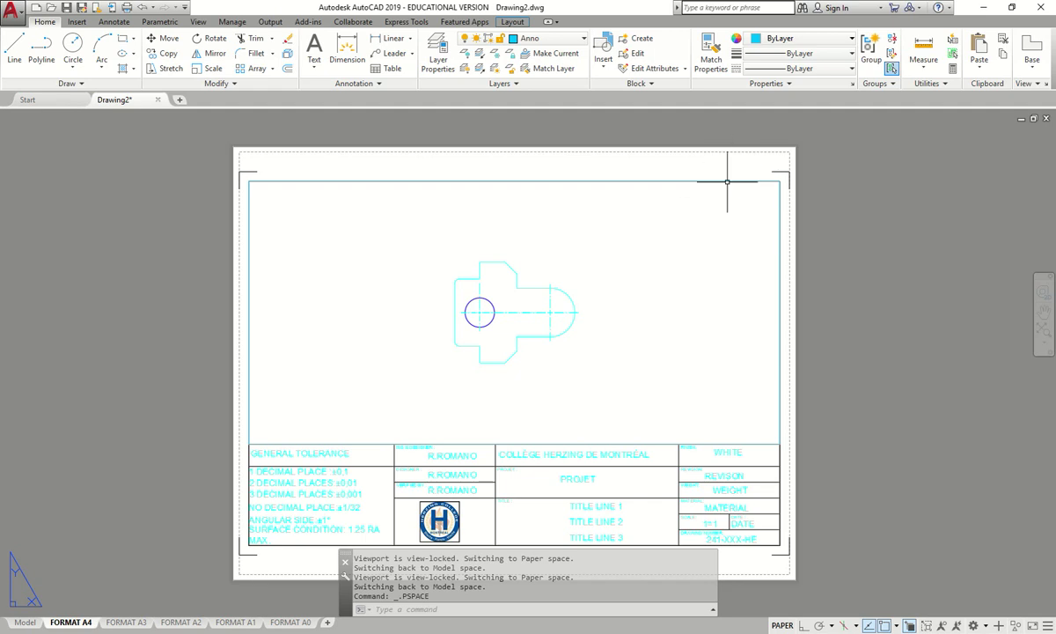
left_click(118, 24)
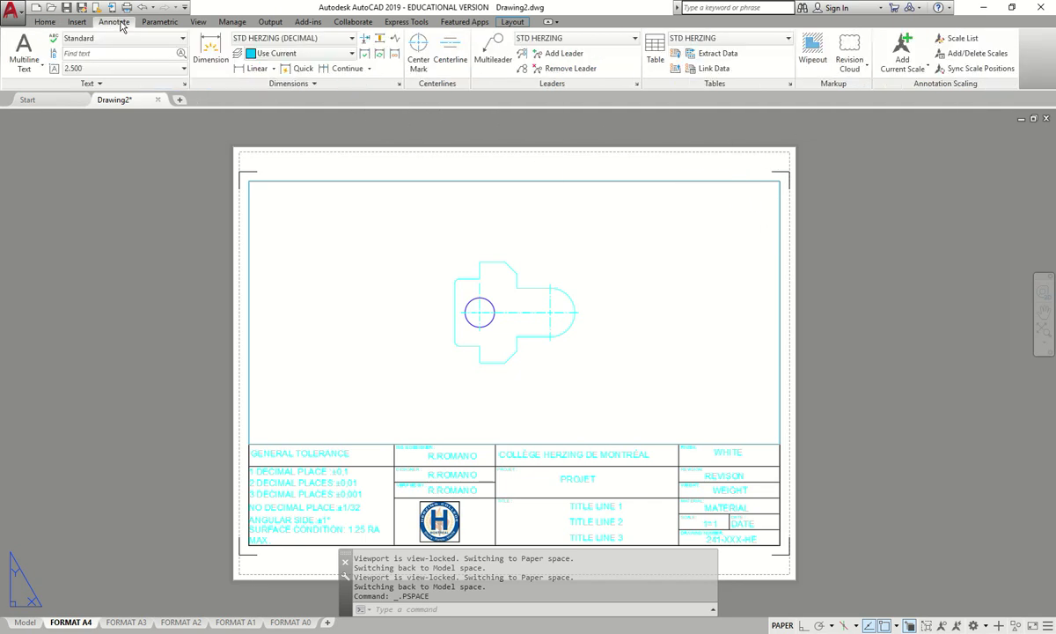
left_click(283, 40)
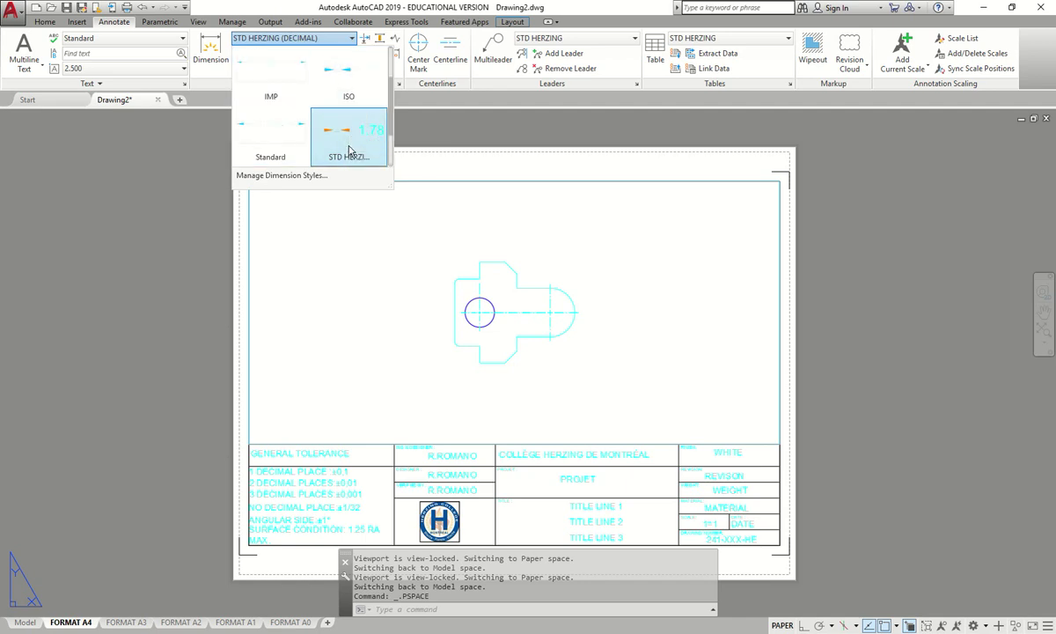
left_click(350, 151)
left_click(210, 53)
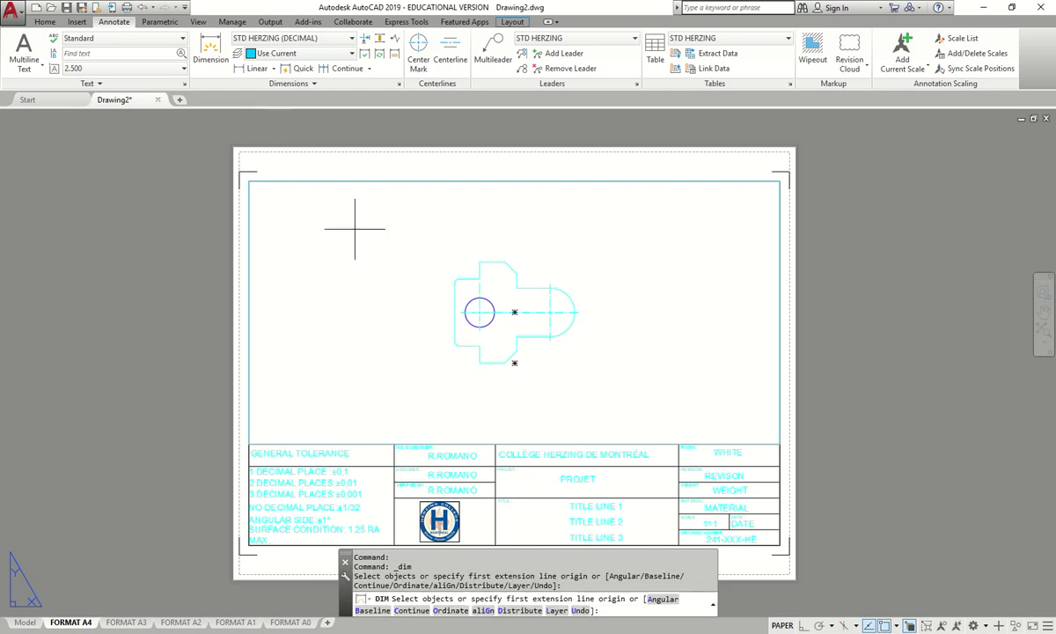
- Place the 5.00 dimension from the part's left edge to the right arc's centre line
scroll(483, 314, "up", 4)
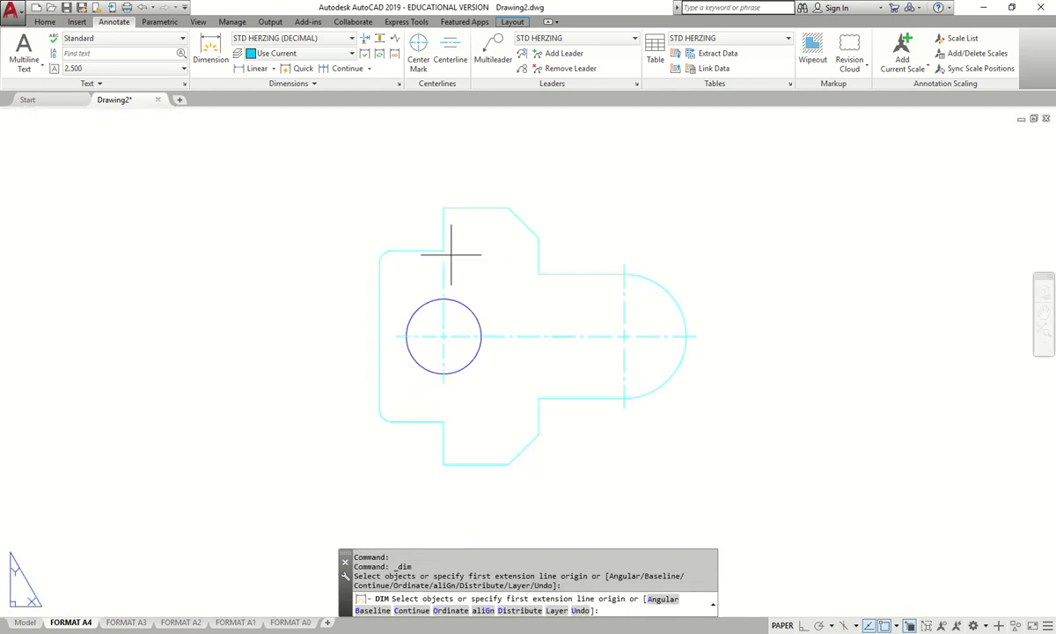
left_click(380, 335)
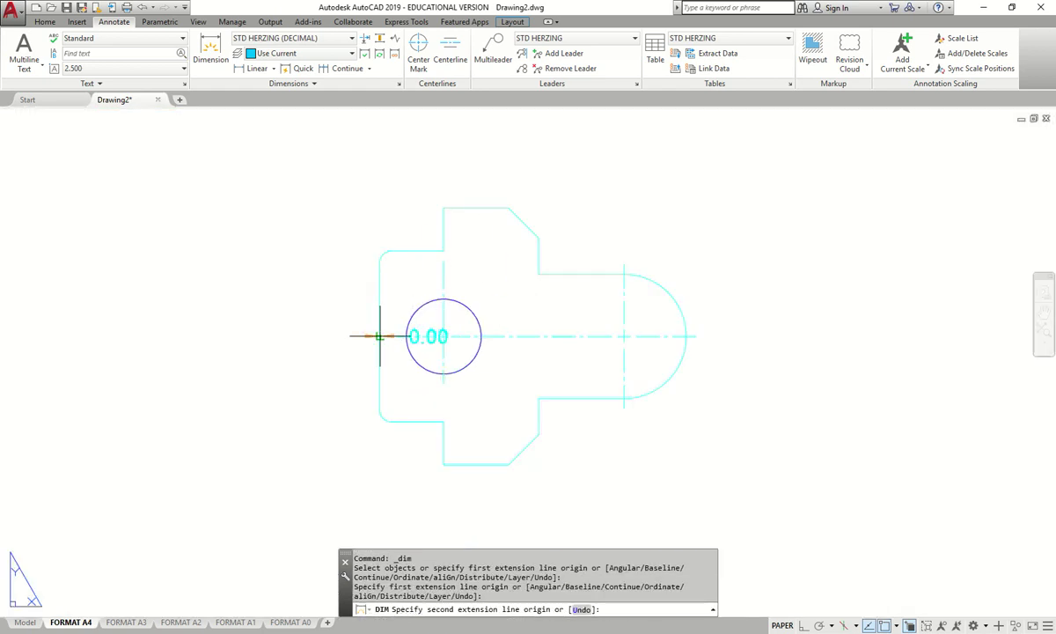
left_click(624, 264)
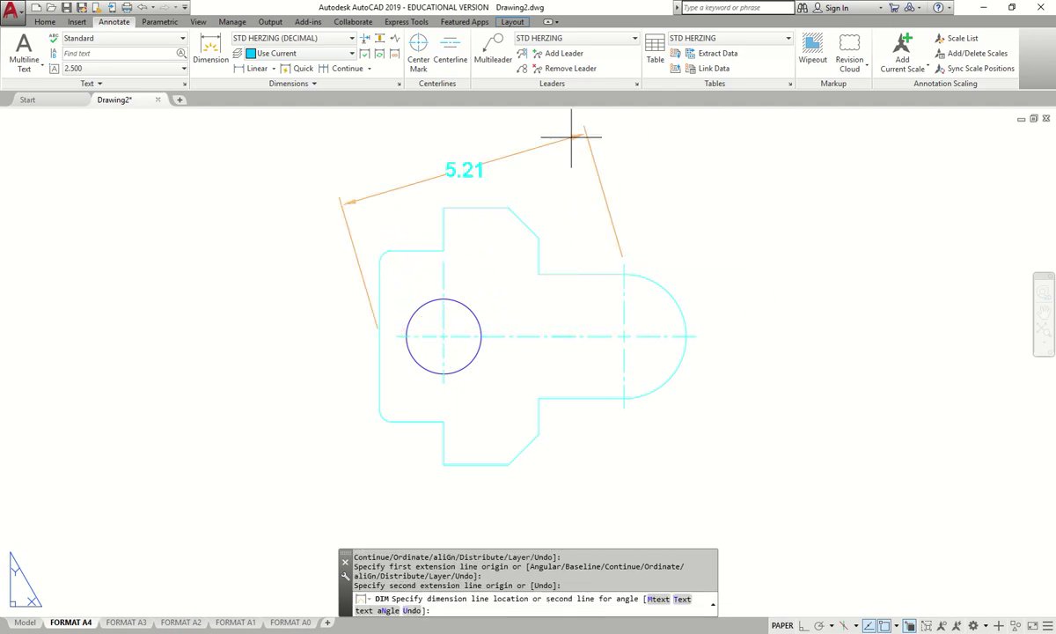
mouse_move(625, 149)
middle_mouse_down()
mouse_move(643, 157)
mouse_move(642, 207)
middle_mouse_up()
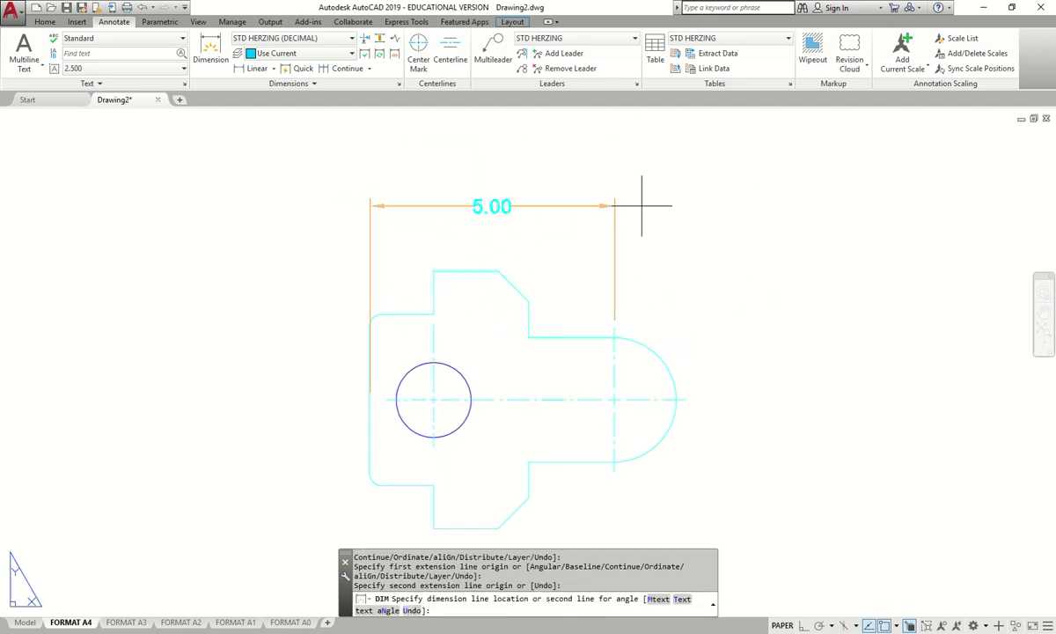
left_click(676, 172)
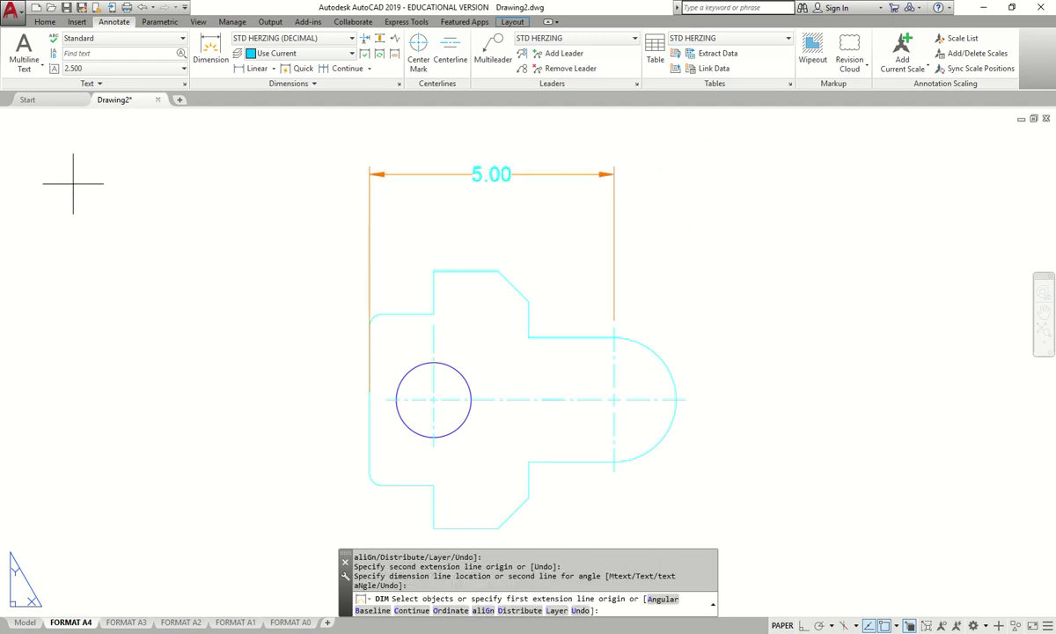
key("alt+Tab")
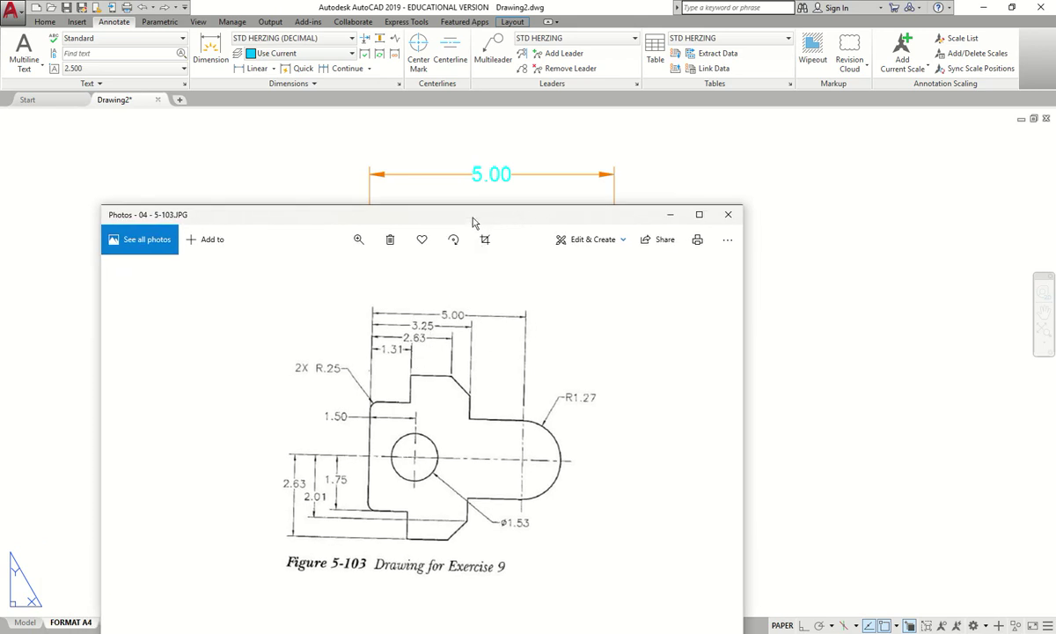
key("alt+Tab")
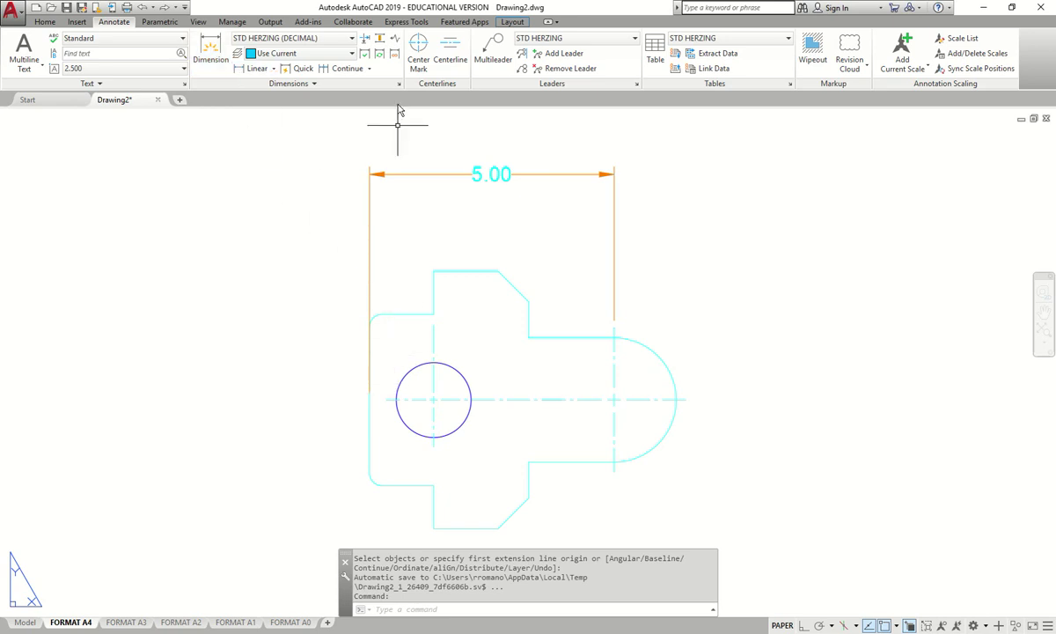
- Replace a wrong 32.50 dimension with a 3.25 dimension from the left corner to the chamfer
left_click(210, 48)
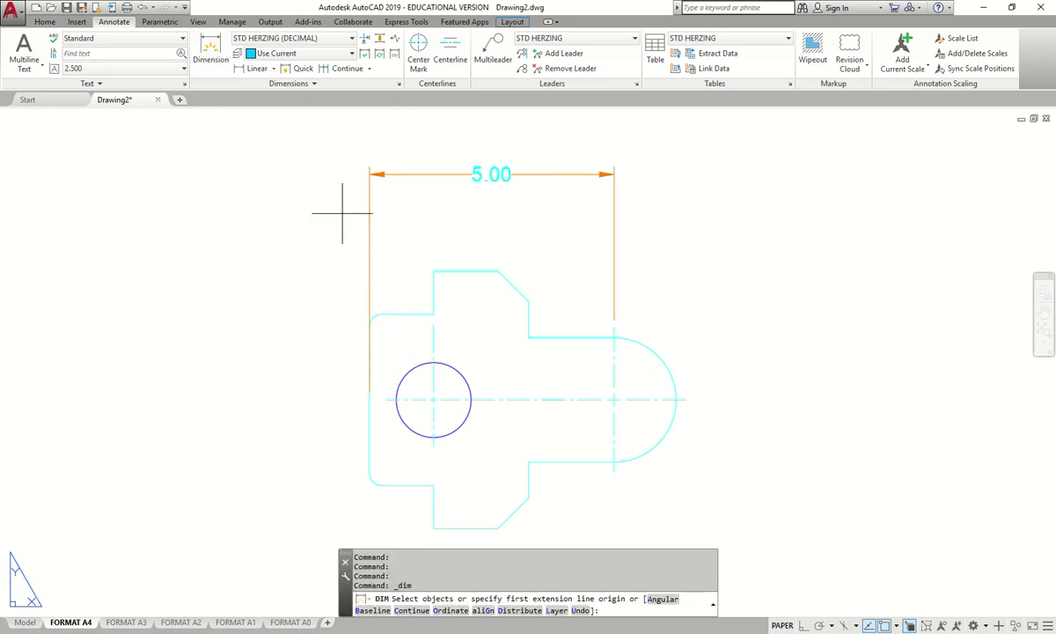
left_click(369, 399)
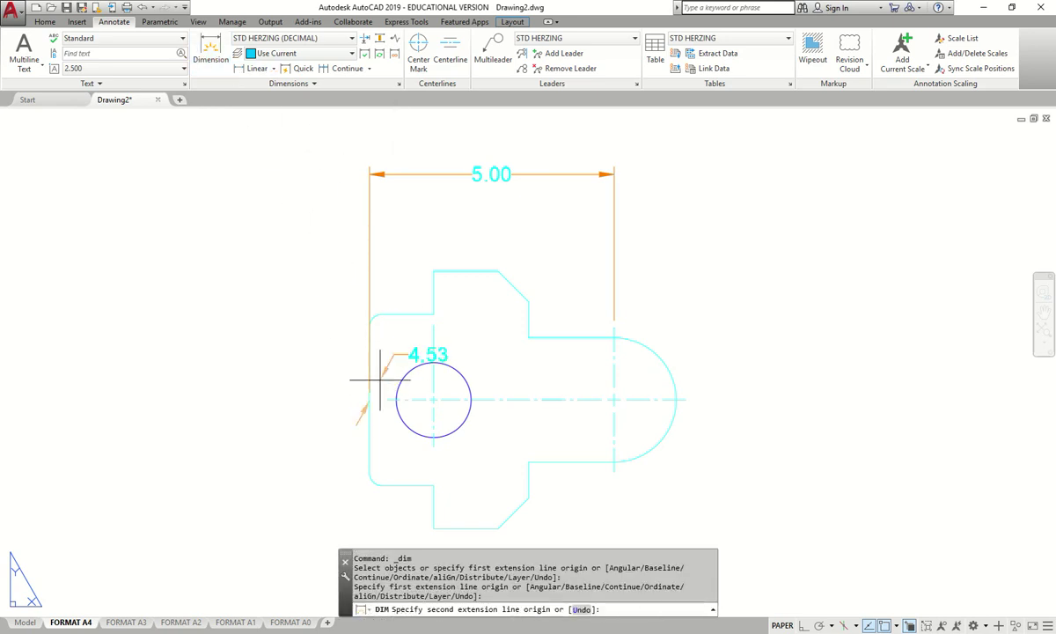
left_click(529, 300)
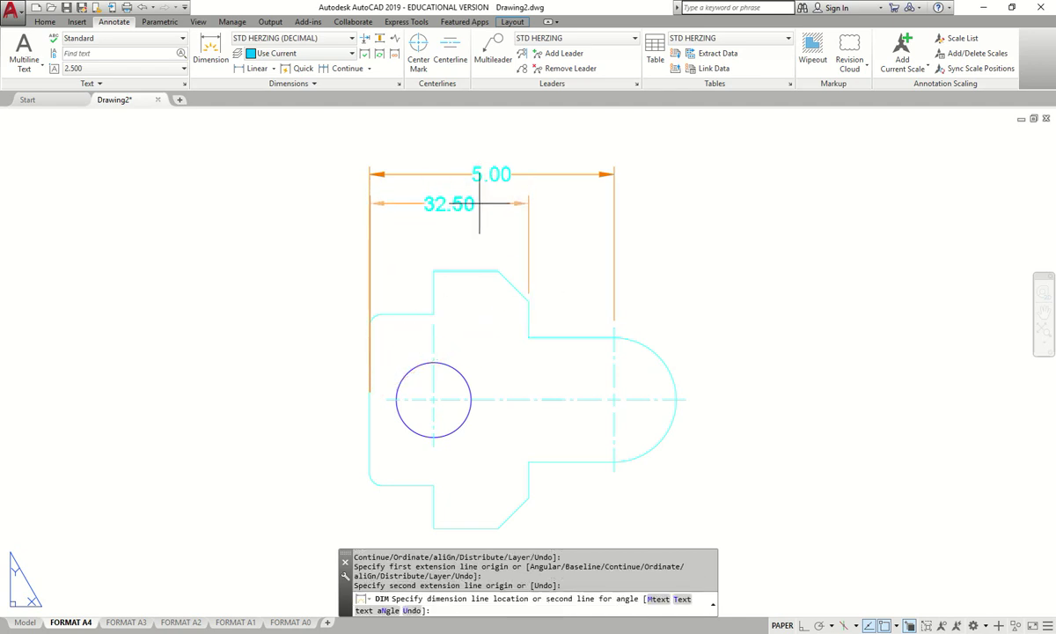
left_click(449, 203)
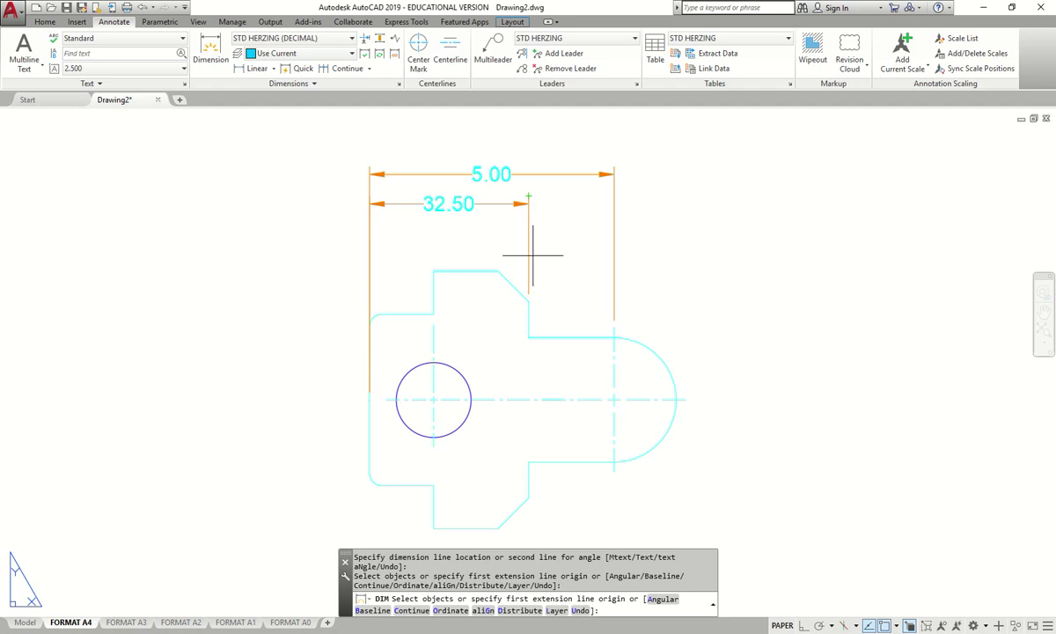
key("Return")
left_click(530, 205)
key("Delete")
left_click(211, 52)
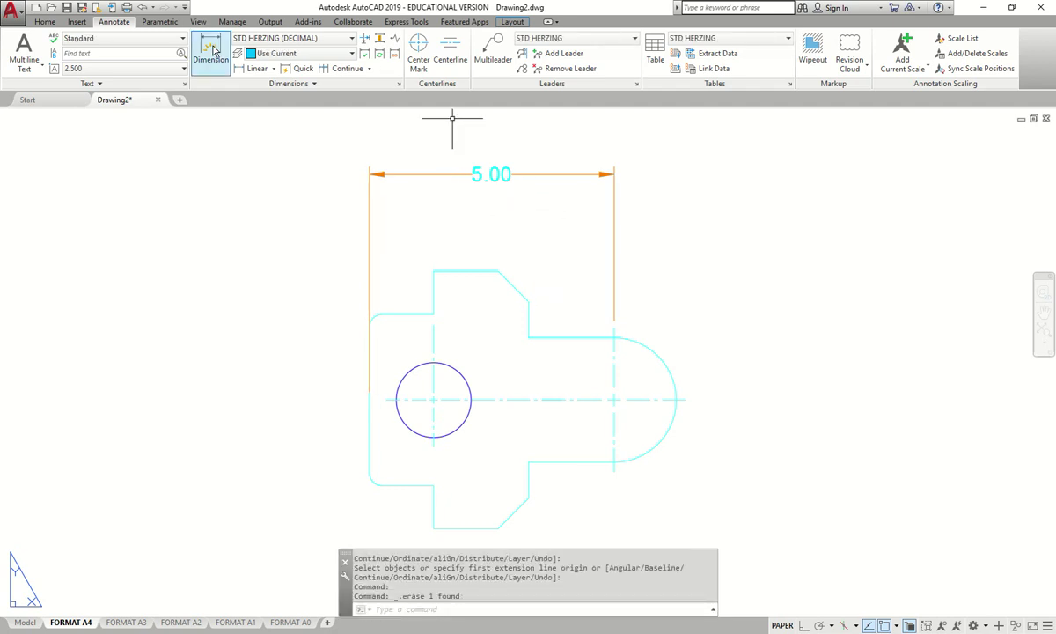
left_click(528, 301)
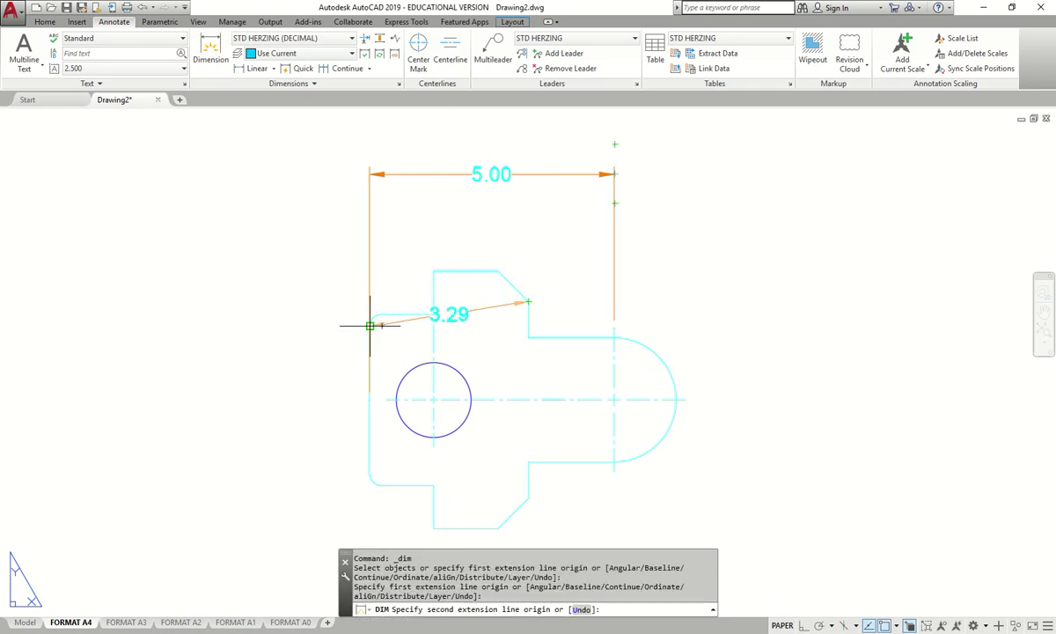
left_click(369, 325)
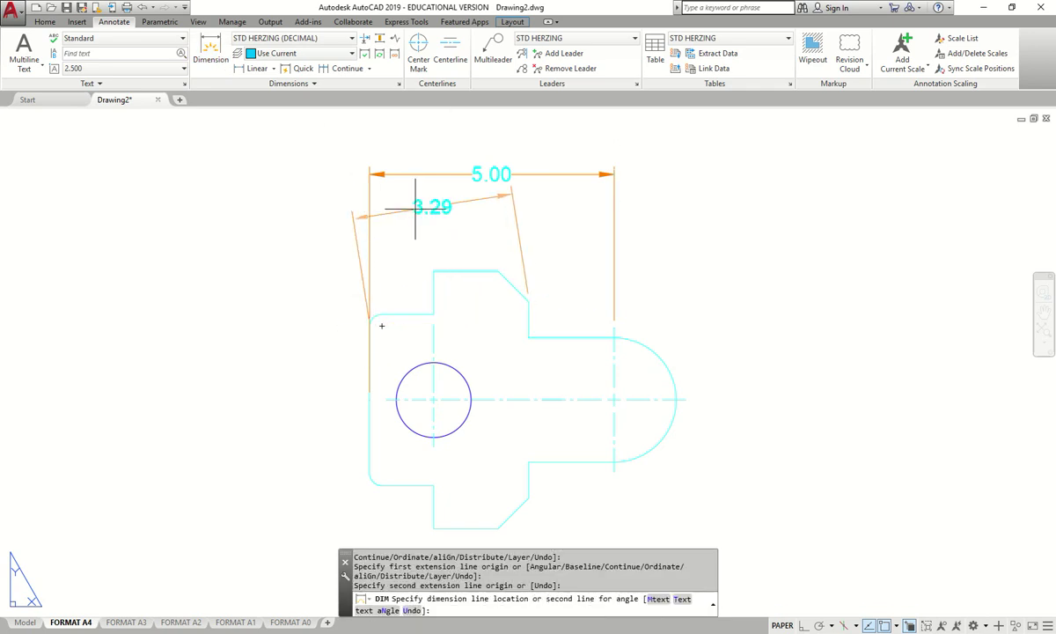
left_click(540, 198)
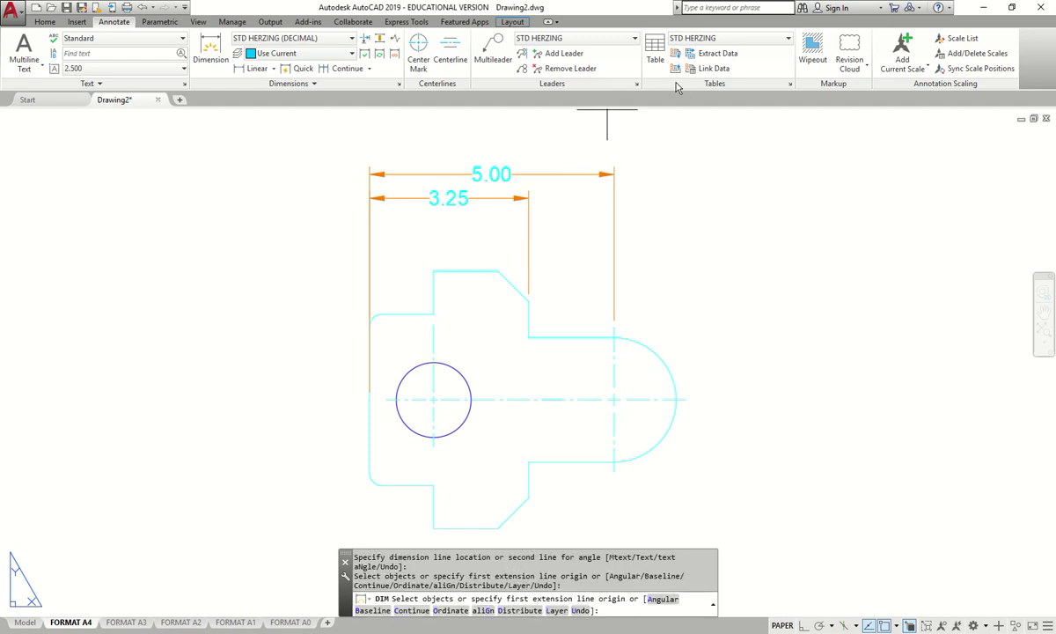
- Add the 2.63 and 1.31 horizontal dimensions measured from the part's left corner
left_click(211, 51)
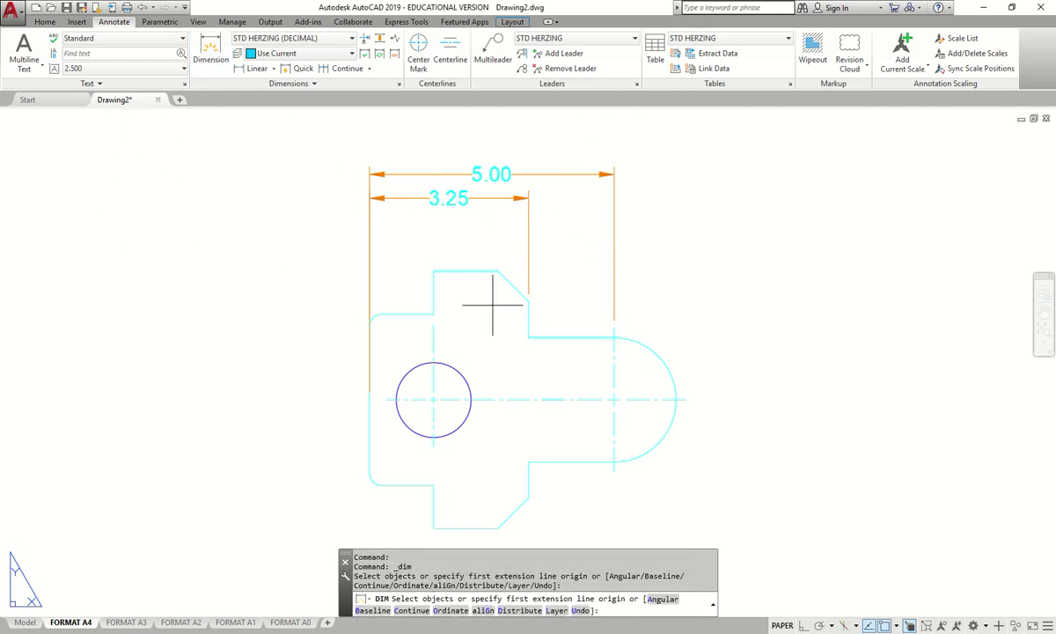
key("Return")
left_click(498, 272)
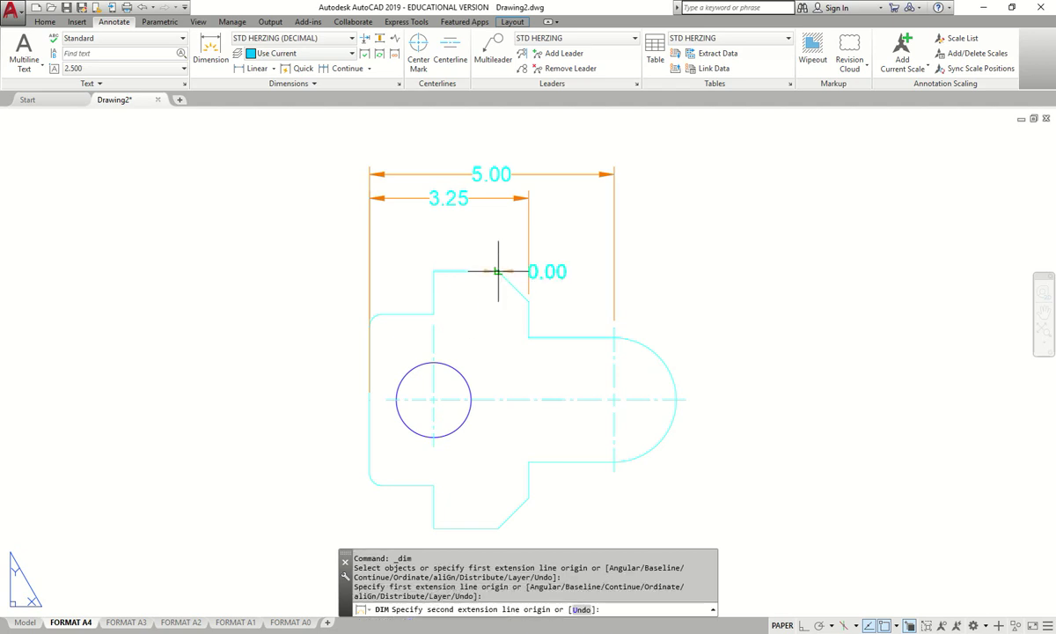
left_click(369, 326)
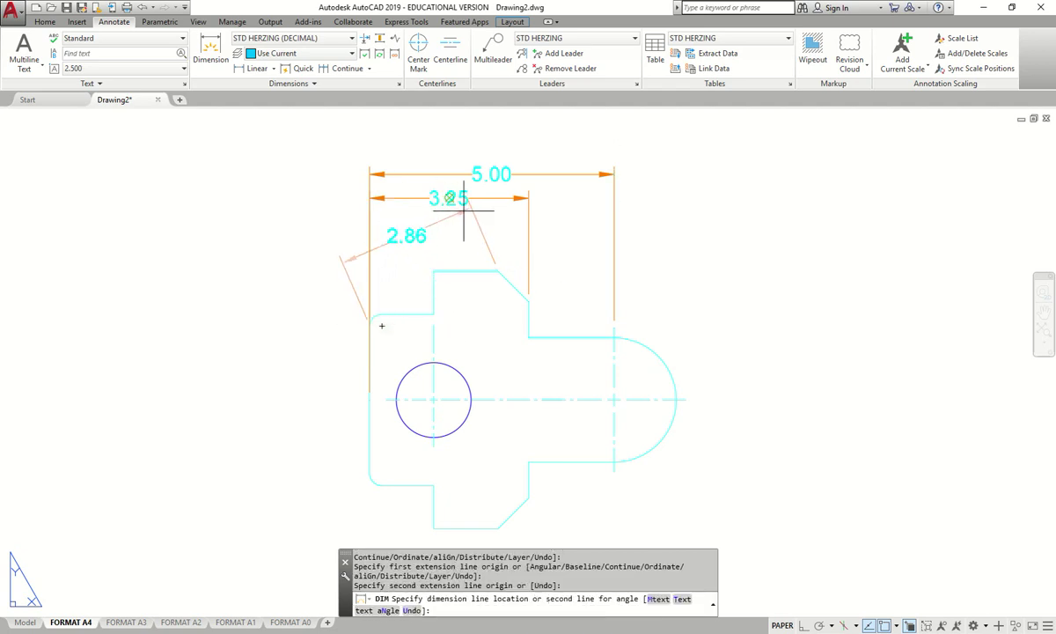
left_click(511, 221)
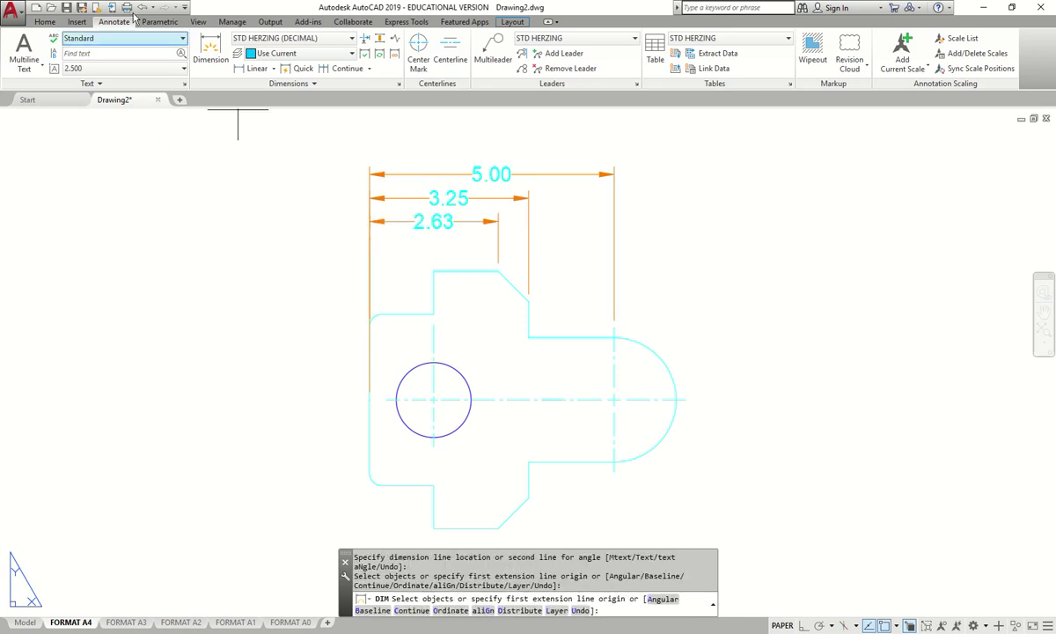
left_click(211, 46)
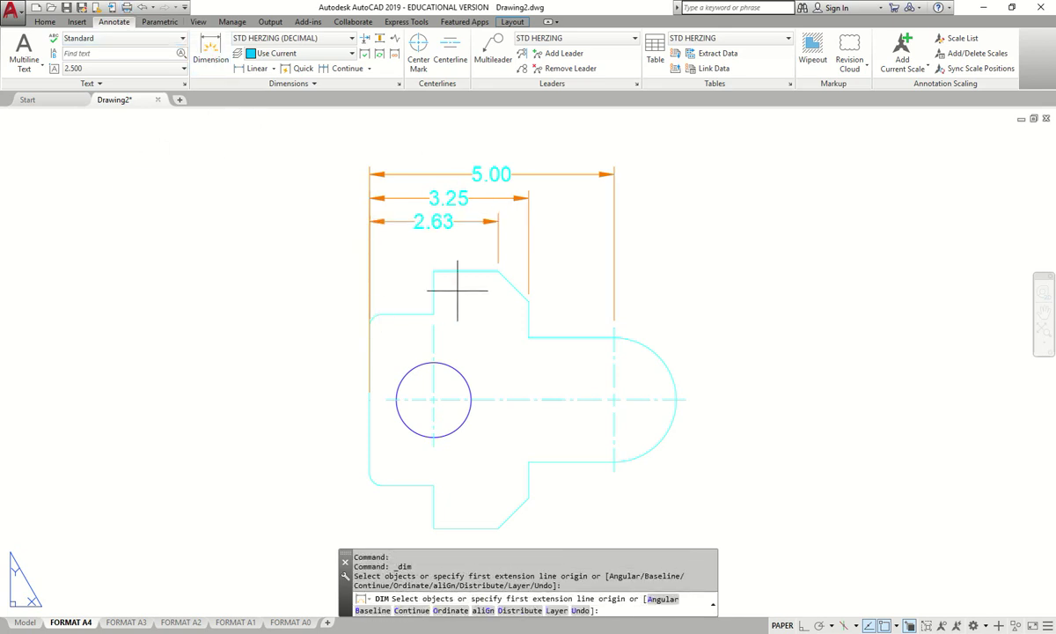
left_click(433, 271)
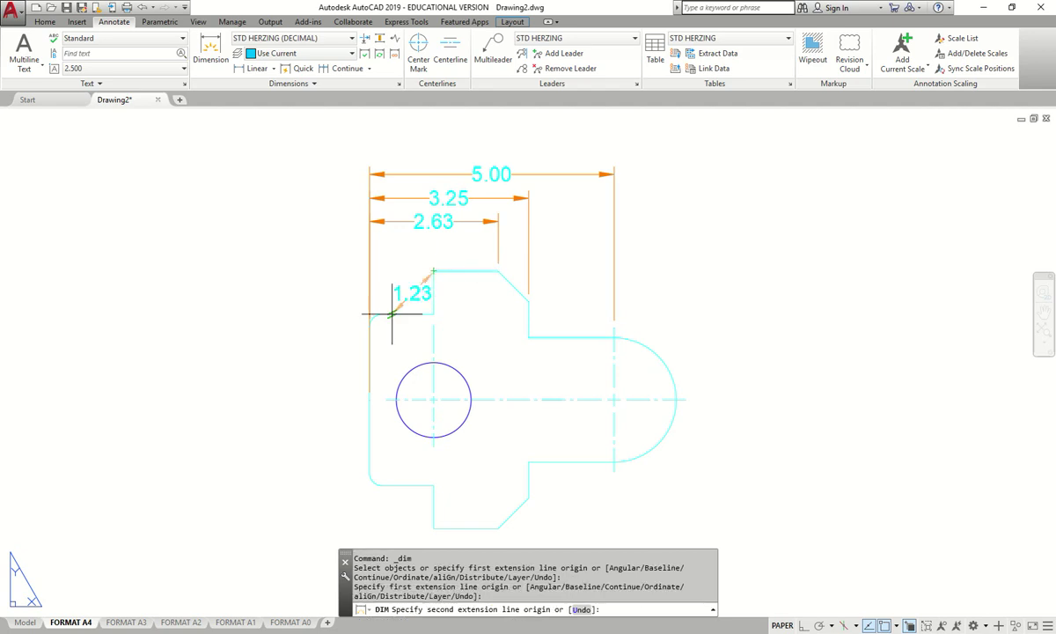
left_click(370, 360)
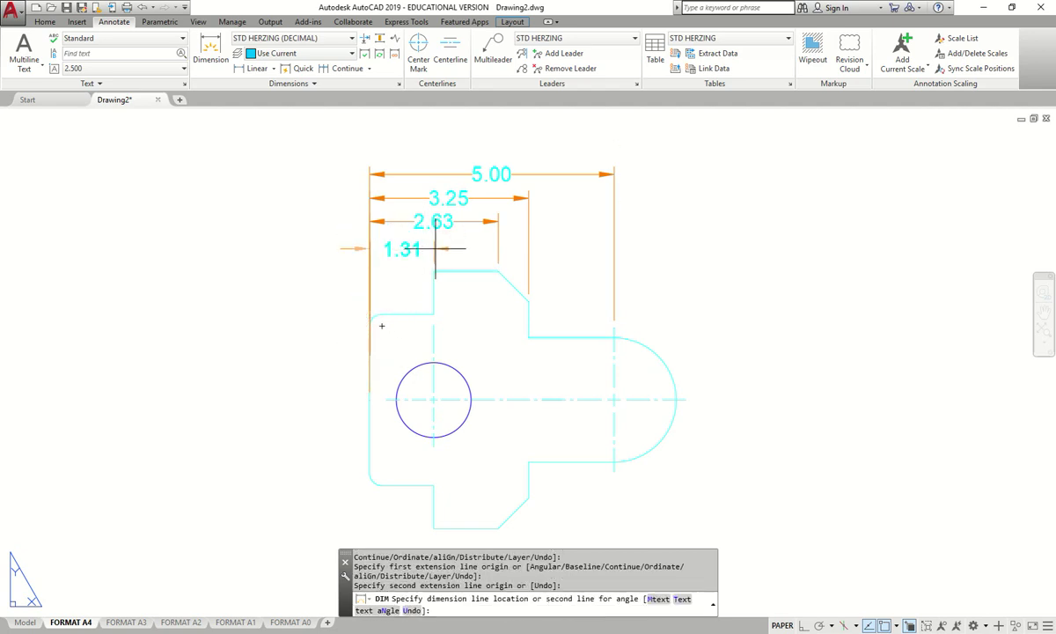
left_click(467, 246)
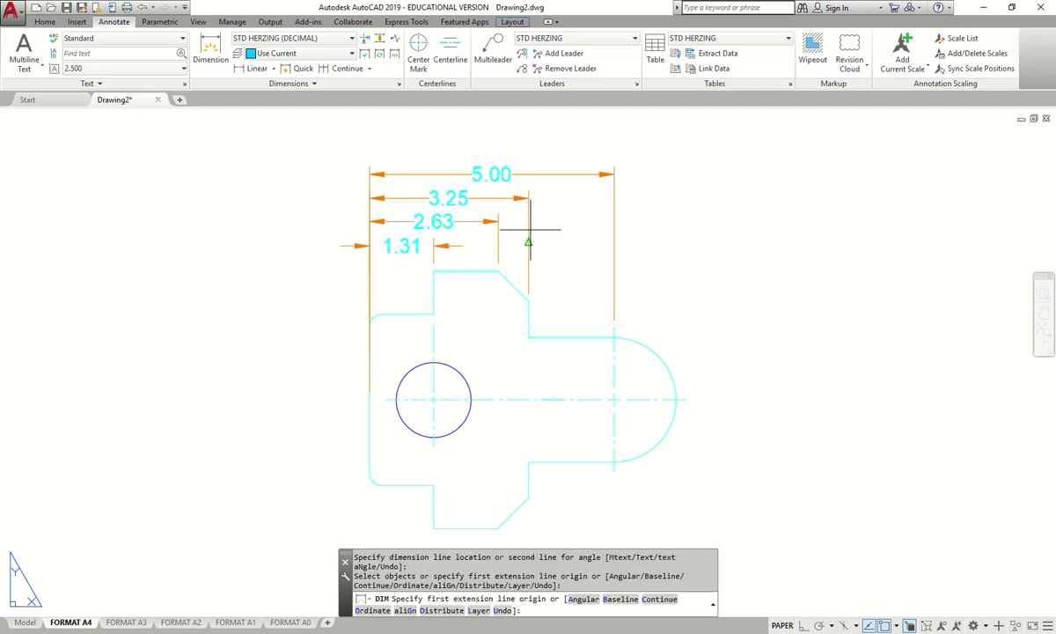
key("Return")
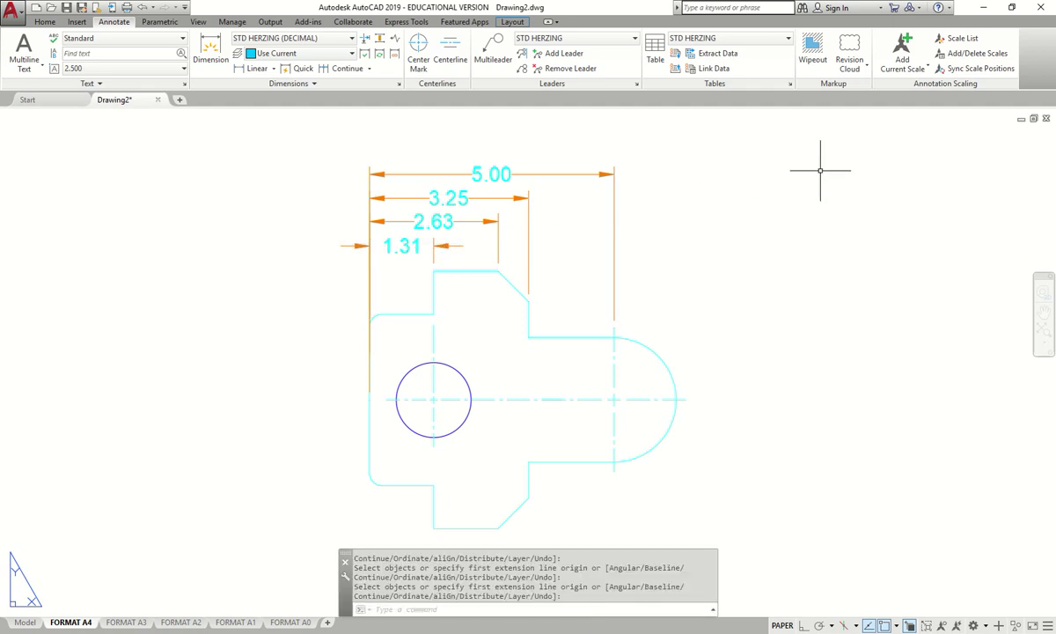
- Shift the 5.00 dimension's text to the right
left_click(503, 172)
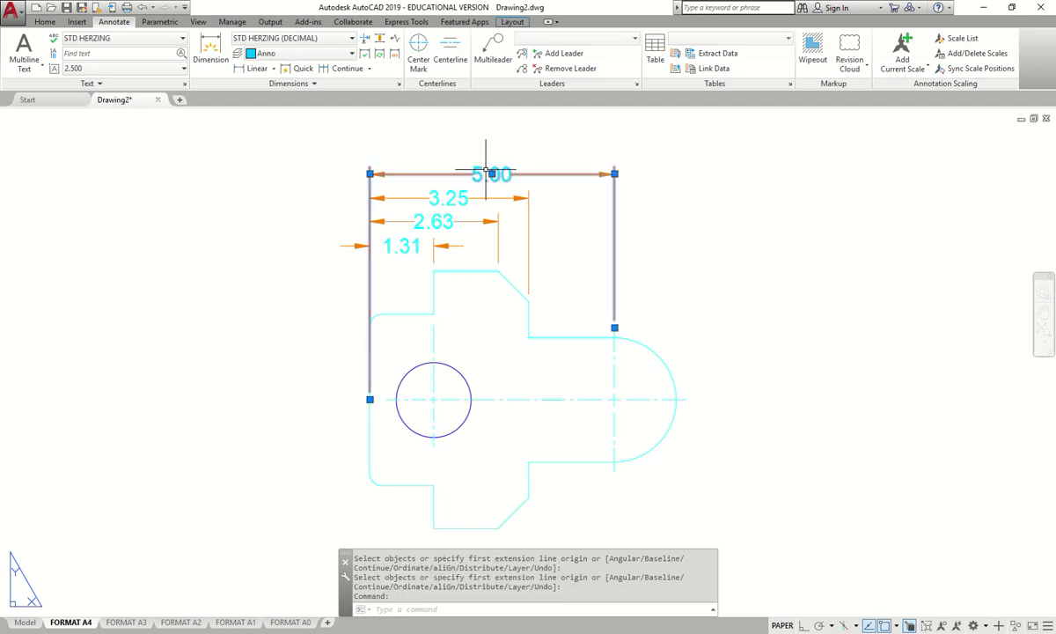
left_click(491, 173)
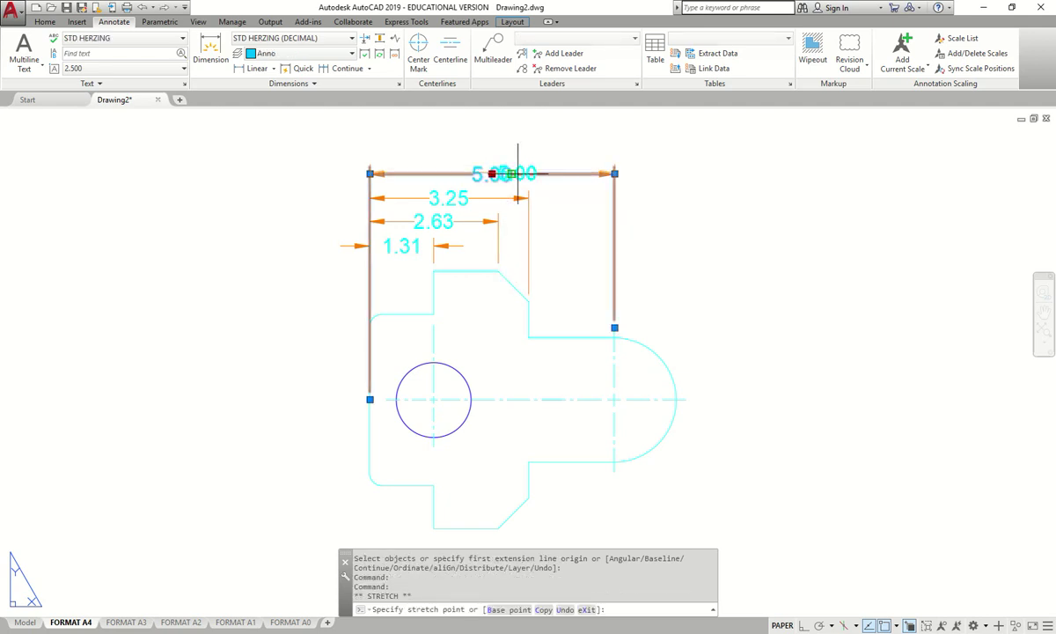
left_click(518, 173)
key("Escape")
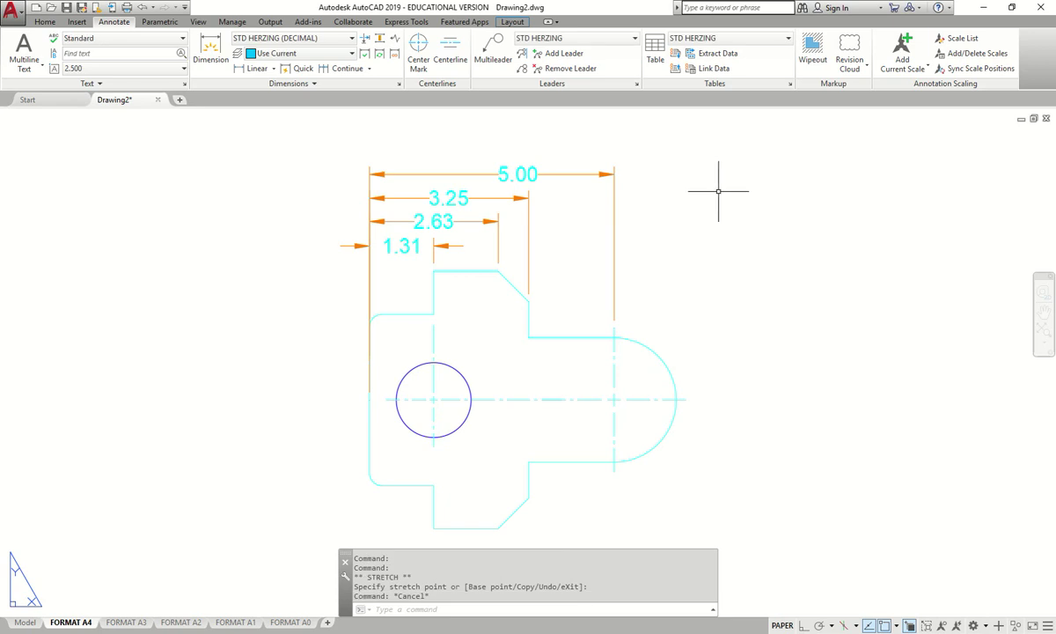
scroll(558, 213, "down", 2)
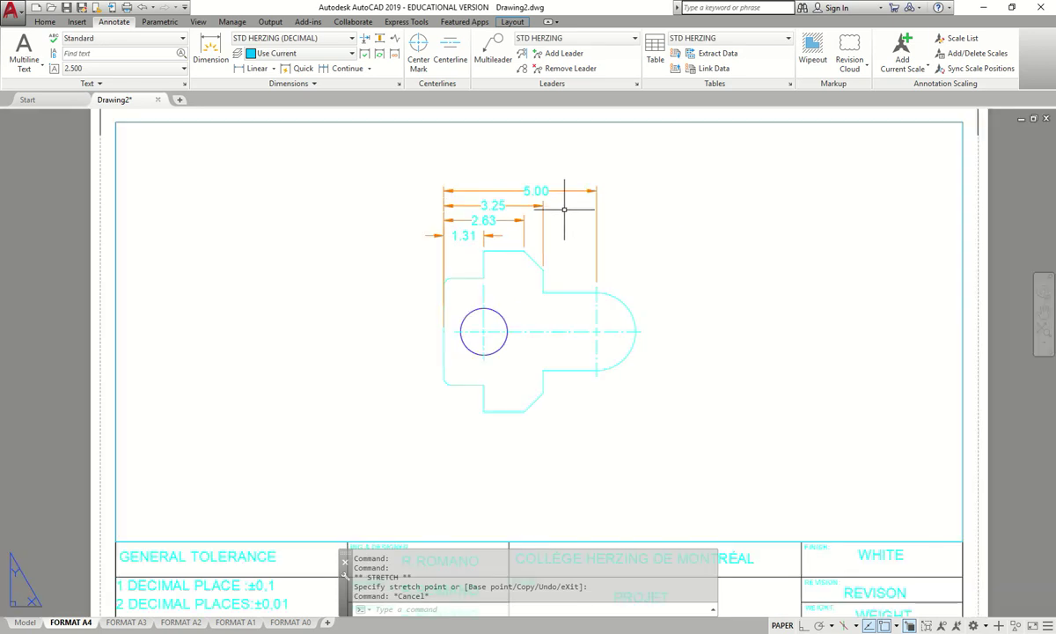
scroll(559, 268, "up", 2)
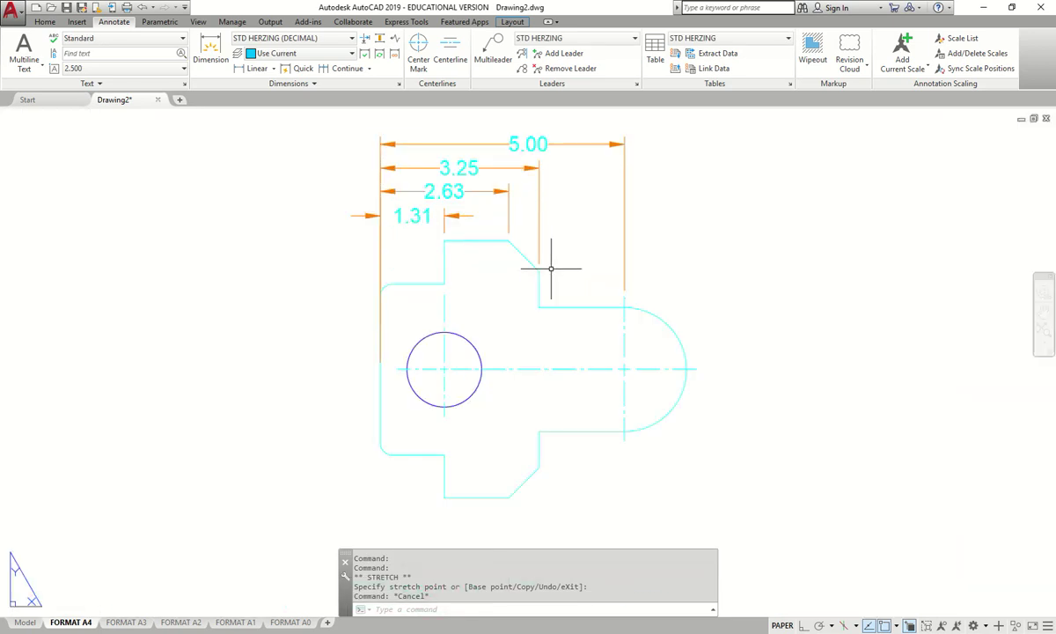
scroll(616, 290, "down", 2)
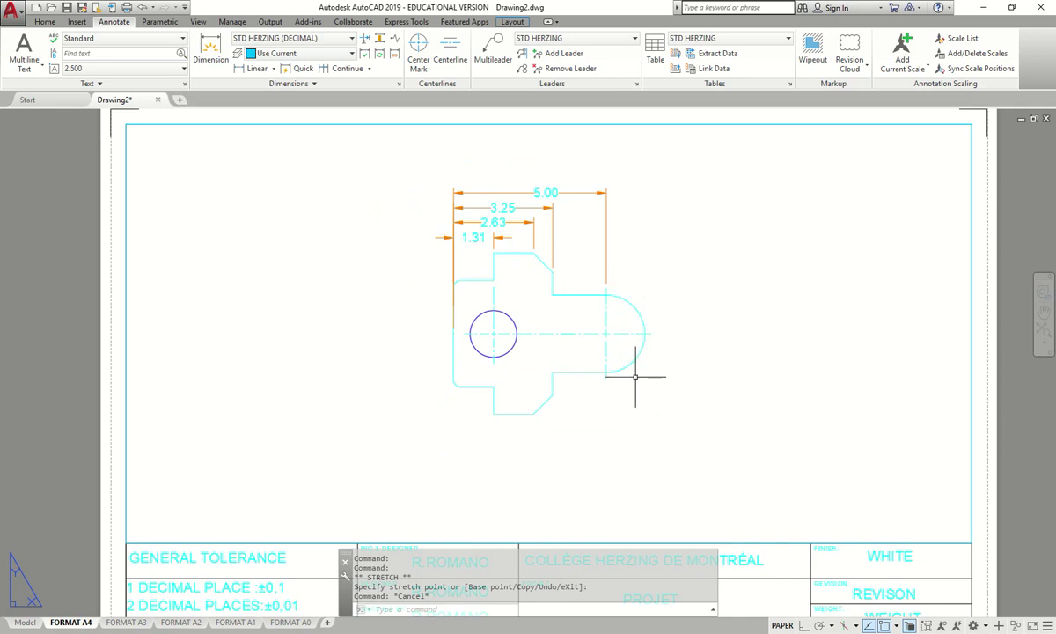
- Dimension the rounded right-end arc as R1.27 and compare with the Figure 5-103 reference
left_click(211, 49)
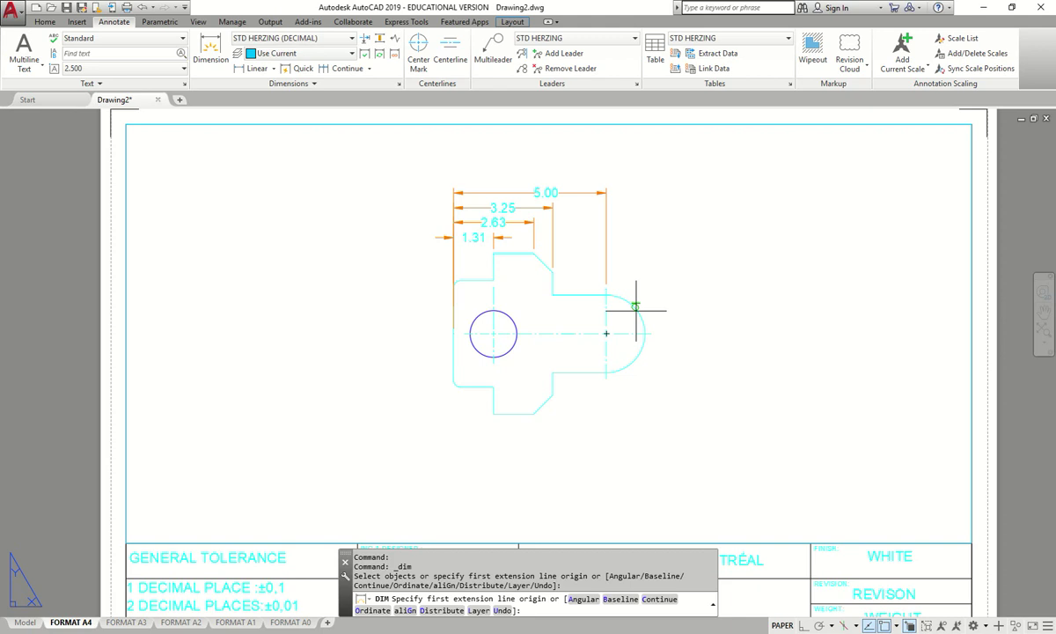
scroll(628, 308, "up", 5)
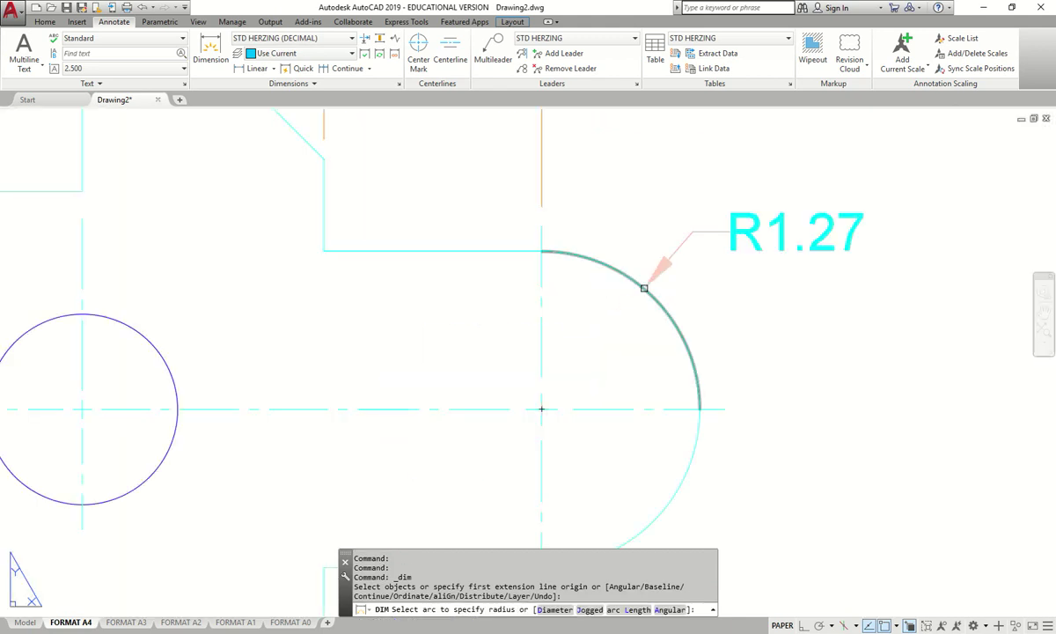
left_click(644, 288)
left_click(707, 223)
scroll(722, 180, "down", 4)
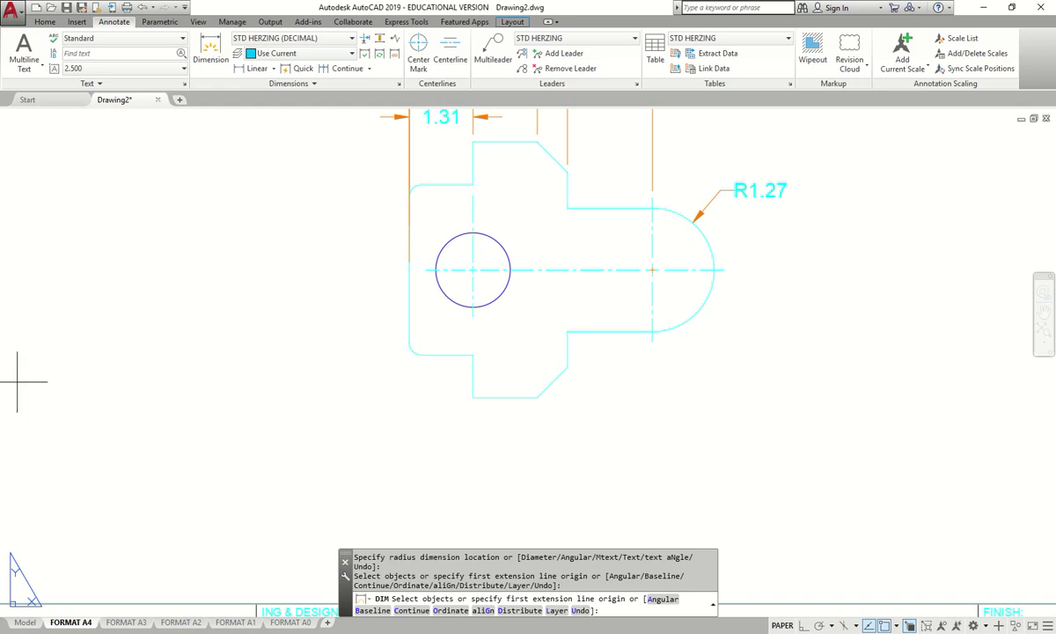
key("alt+Tab")
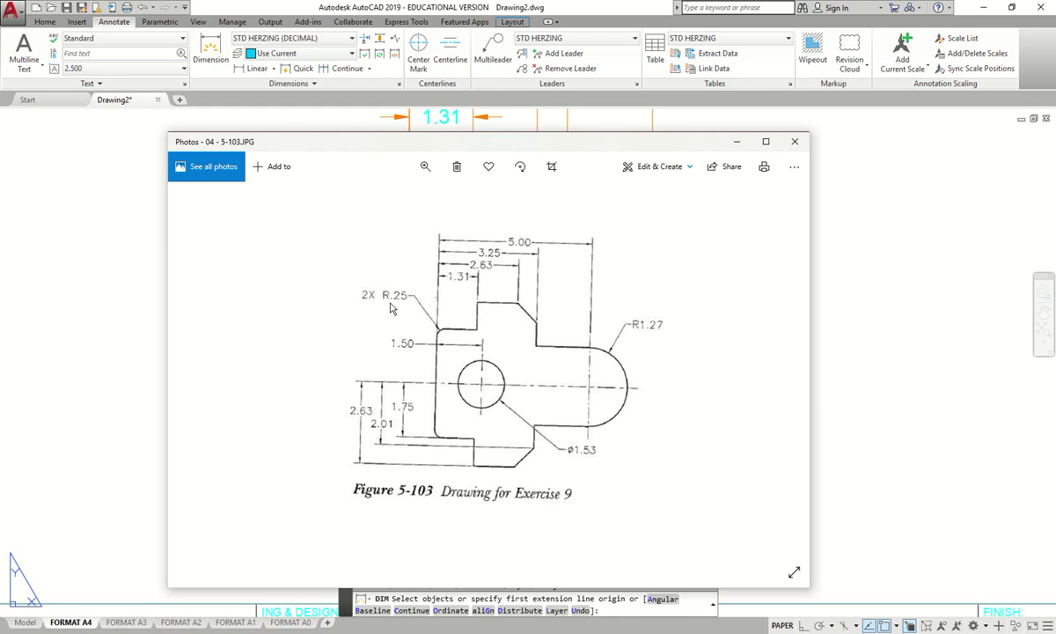
left_click(431, 128)
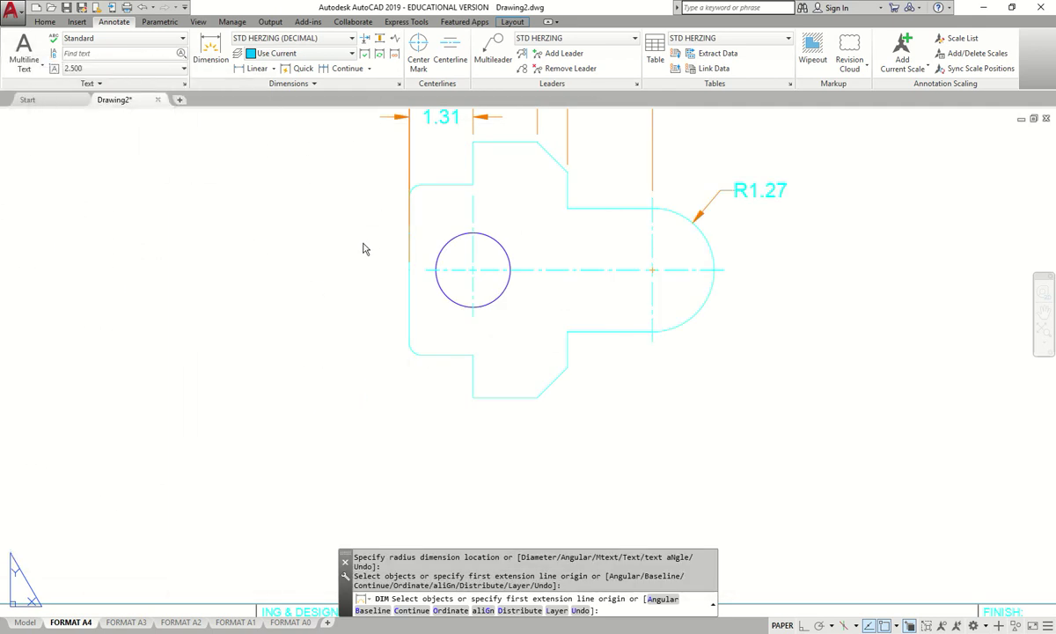
- Dimension the upper-left fillet arc with an R0.25 radius placed to the upper left
scroll(352, 277, "down", 2)
left_click(210, 53)
scroll(378, 264, "down", 1)
scroll(384, 242, "up", 6)
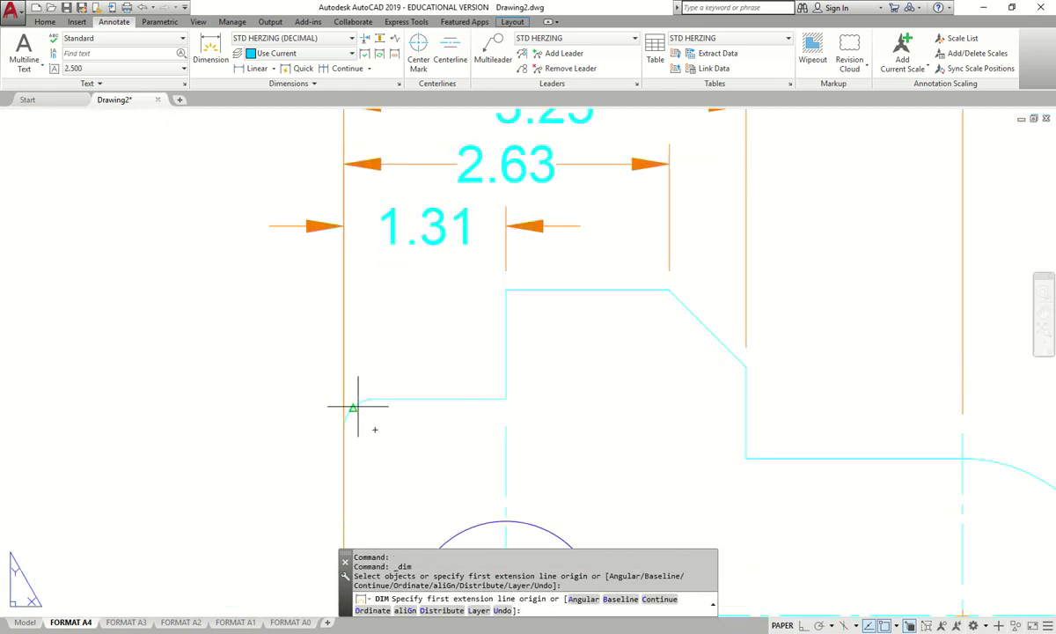
scroll(356, 404, "up", 3)
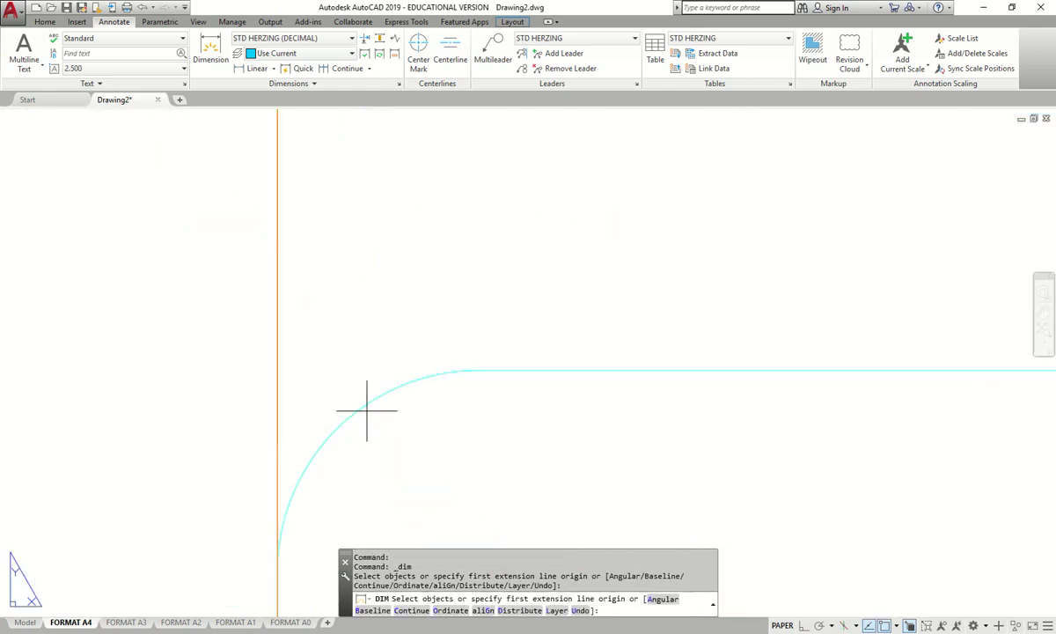
left_click(364, 407)
scroll(254, 330, "down", 8)
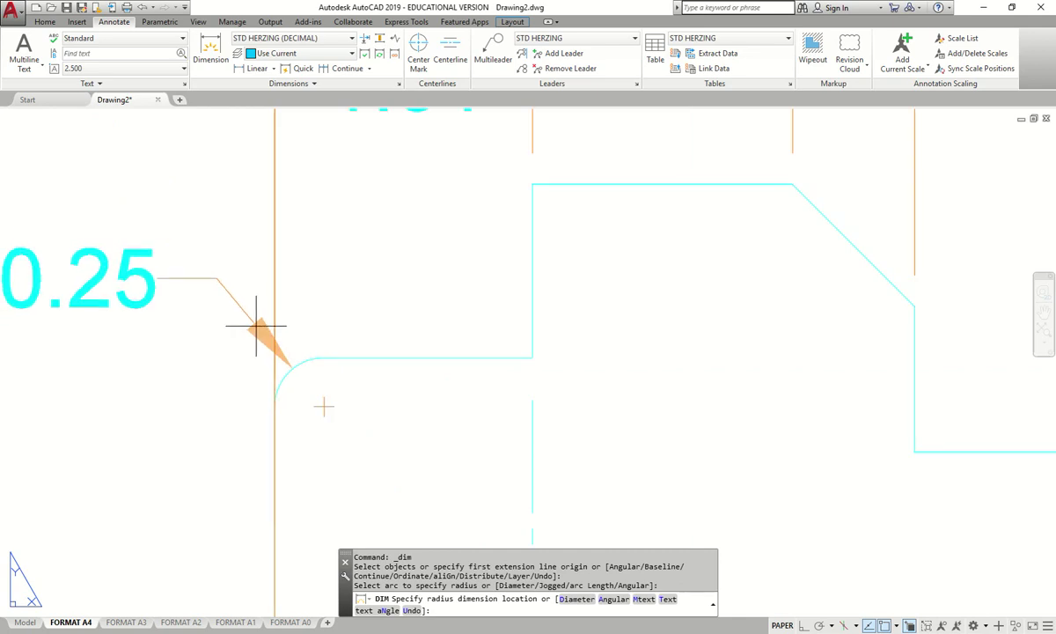
left_click(212, 287)
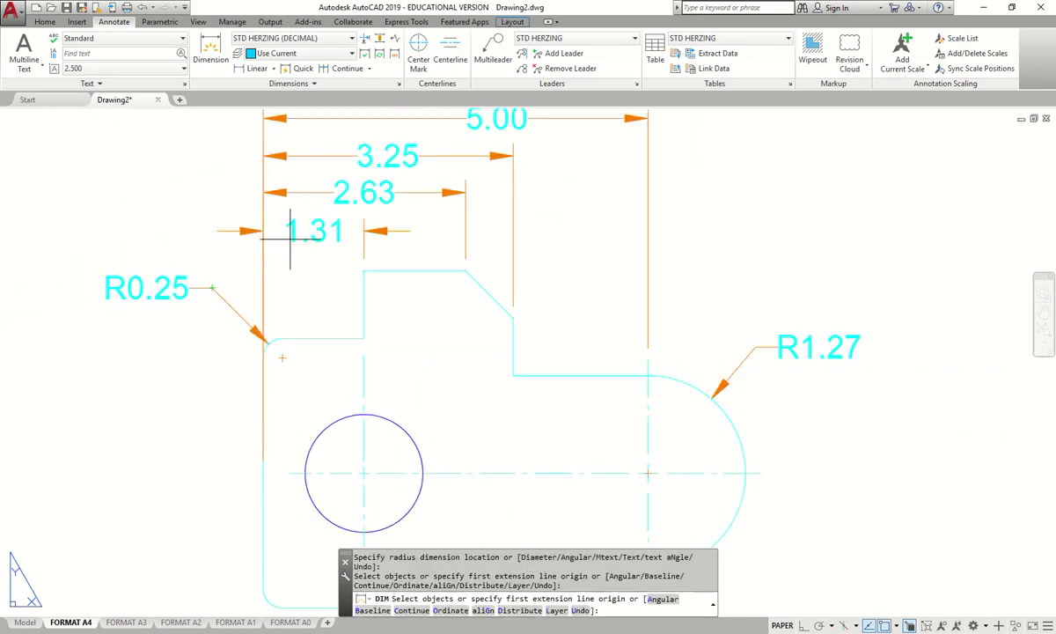
scroll(212, 330, "down", 5)
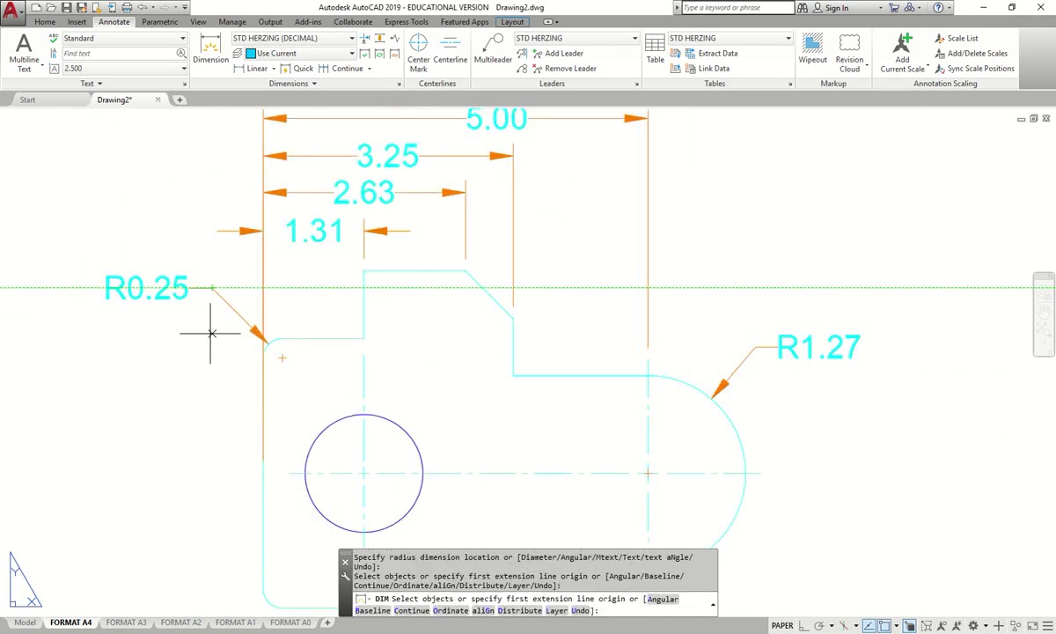
key("Return")
- Bring the Figure 5-103 reference photo back in front of AutoCAD
scroll(278, 288, "up", 6)
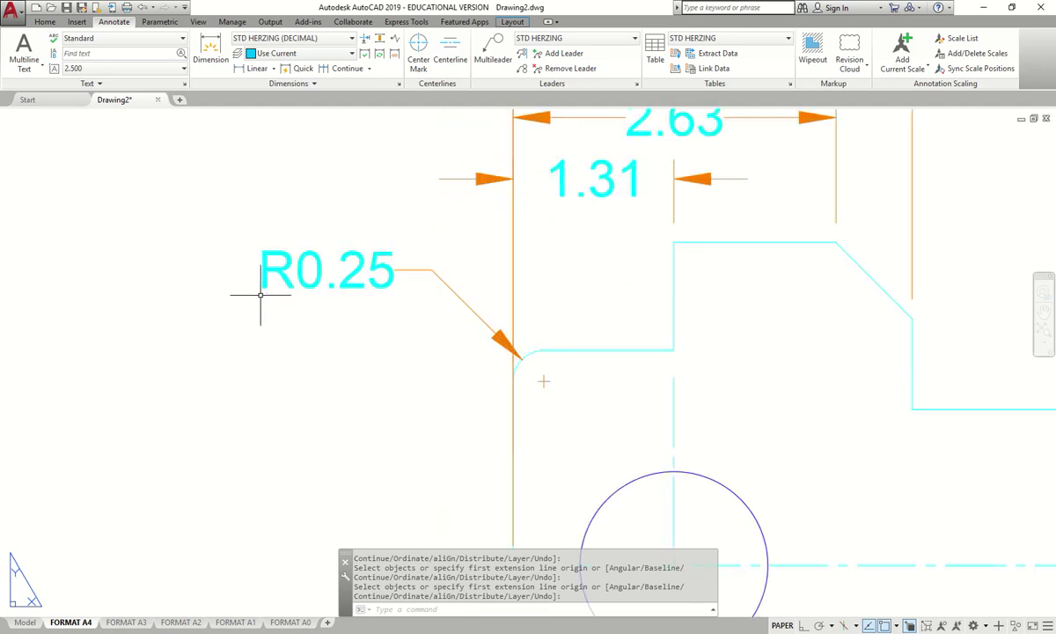
scroll(264, 290, "down", 2)
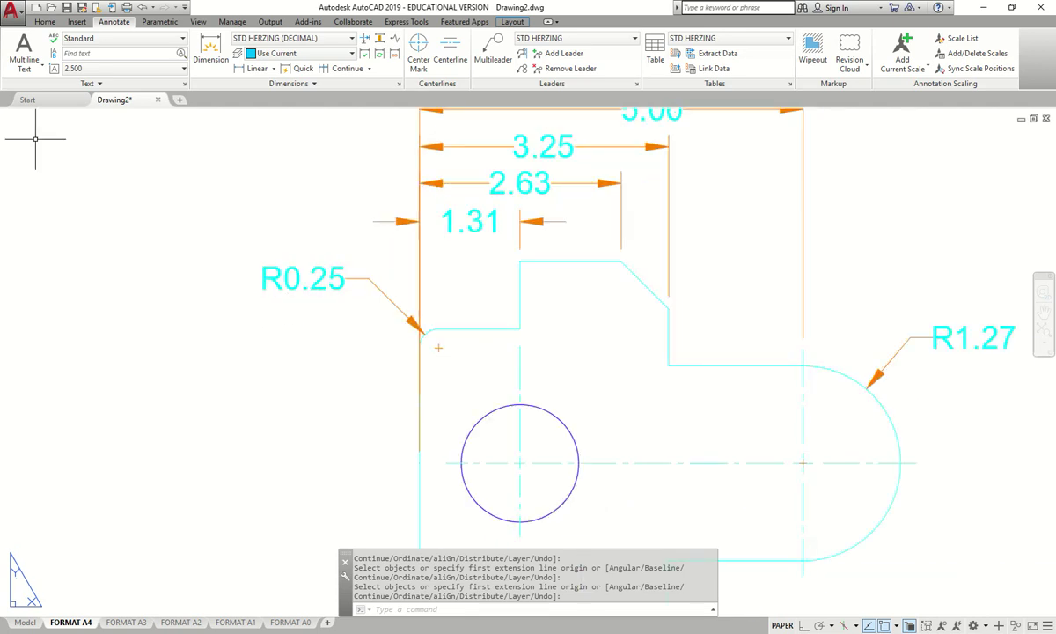
key("alt+Tab")
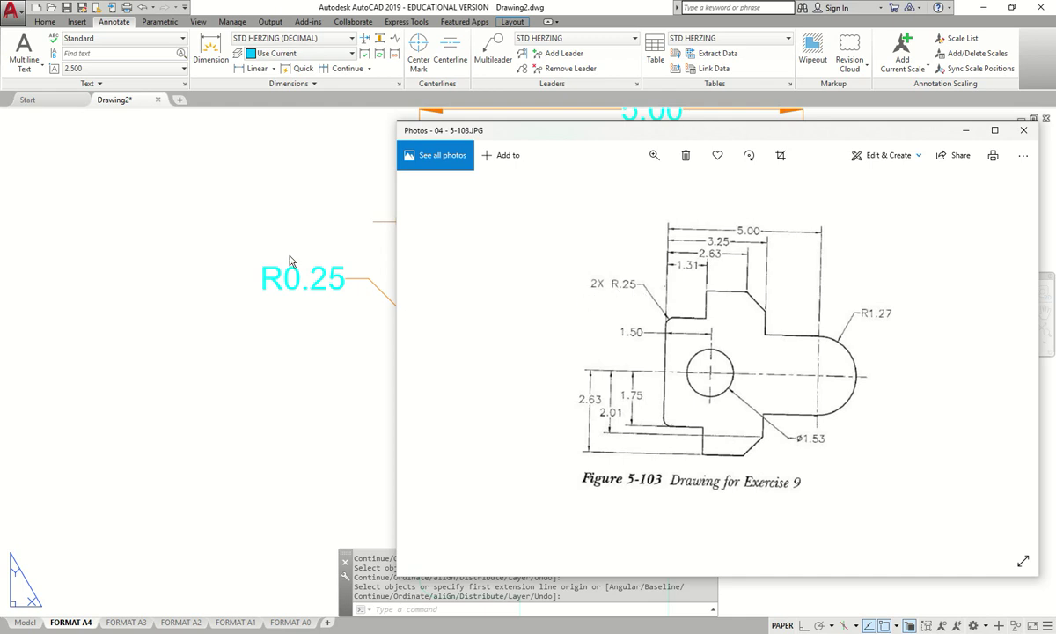
- Slide the Figure 5-103 photo left, return to AutoCAD and select the R0.25 dimension
left_click_drag(628, 132, 86, 163)
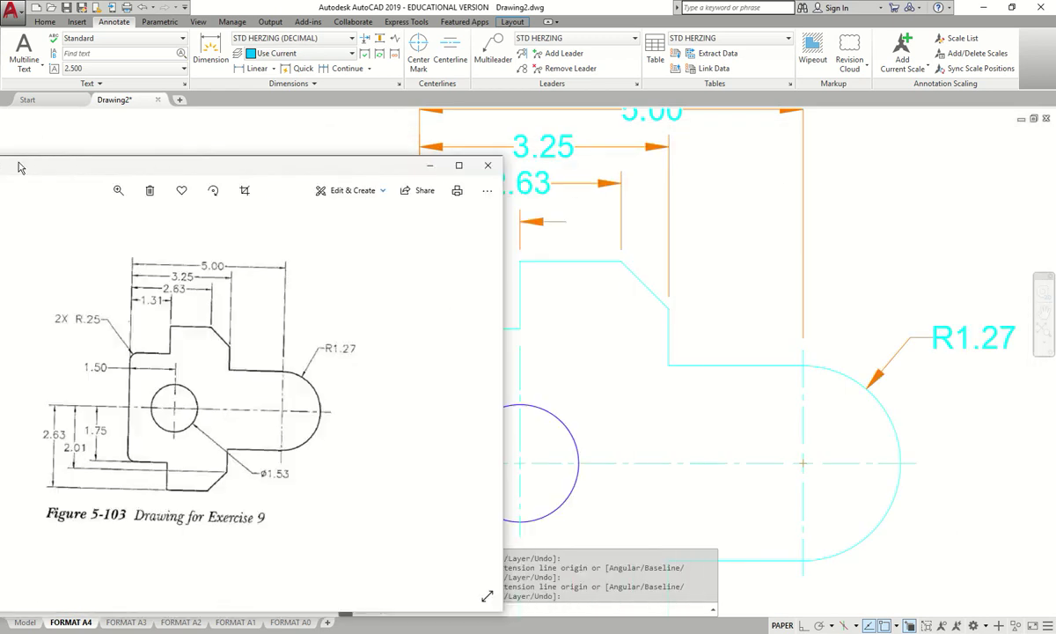
key("alt+Tab")
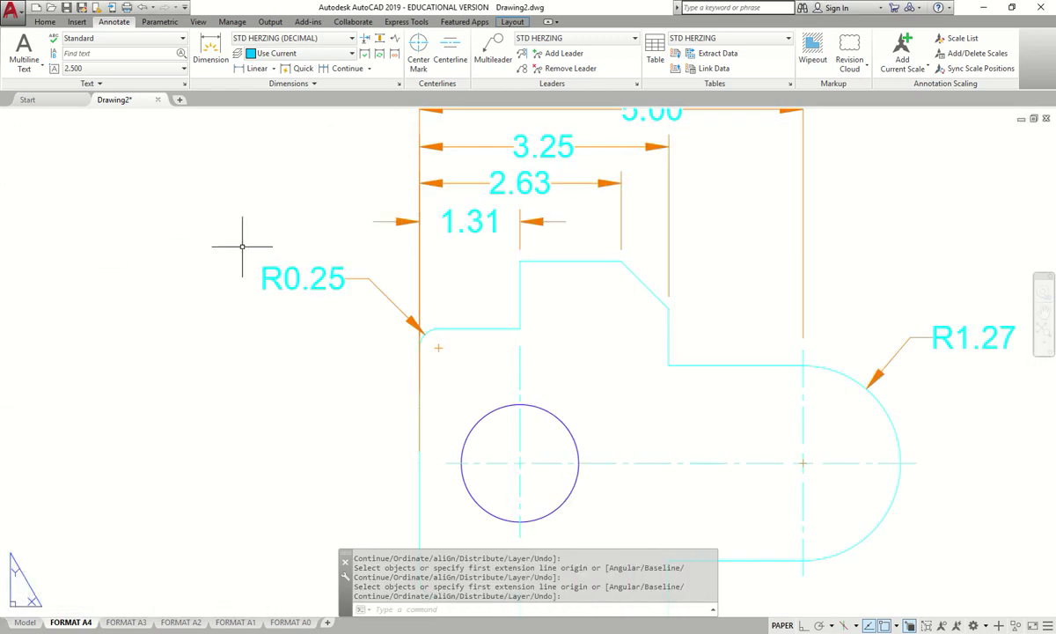
key("Escape")
left_click(278, 279)
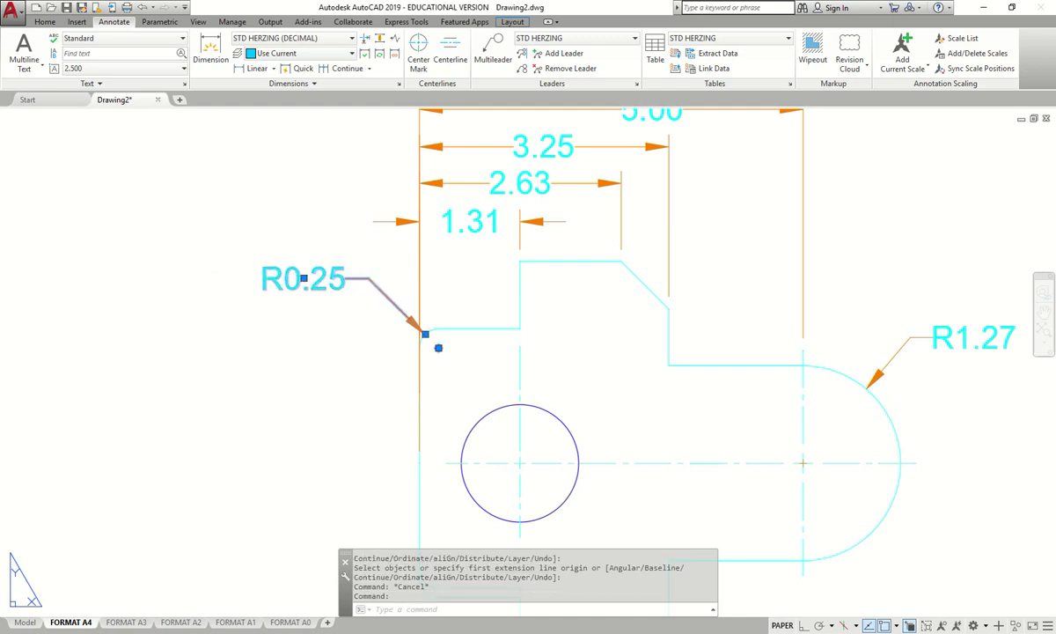
- Prefix the R0.25 radius label with '2X' so it reads 2X R0.25
double_click(275, 282)
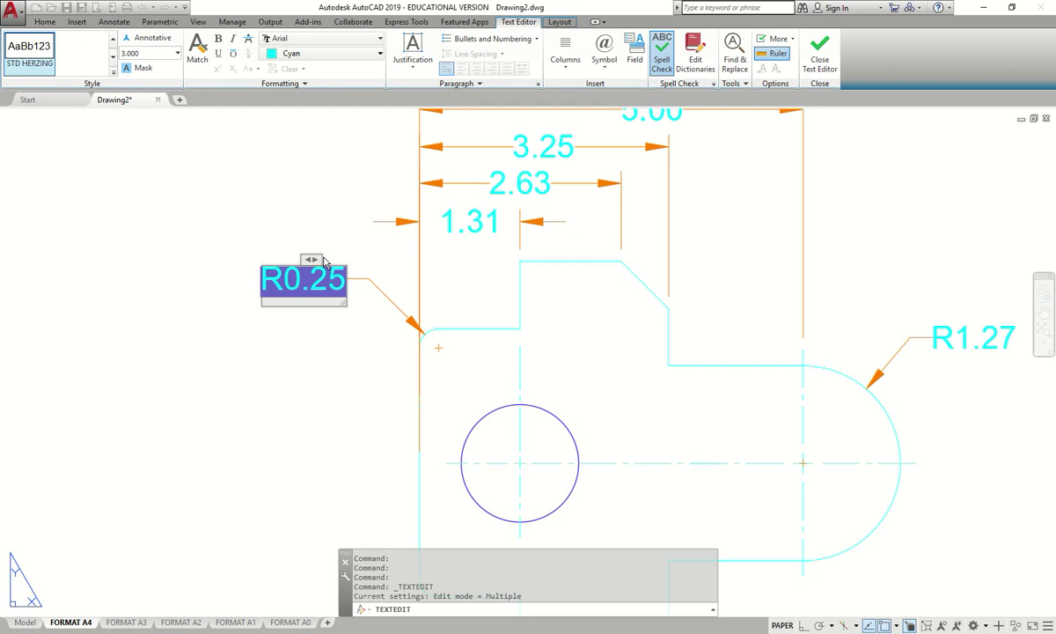
type("2X")
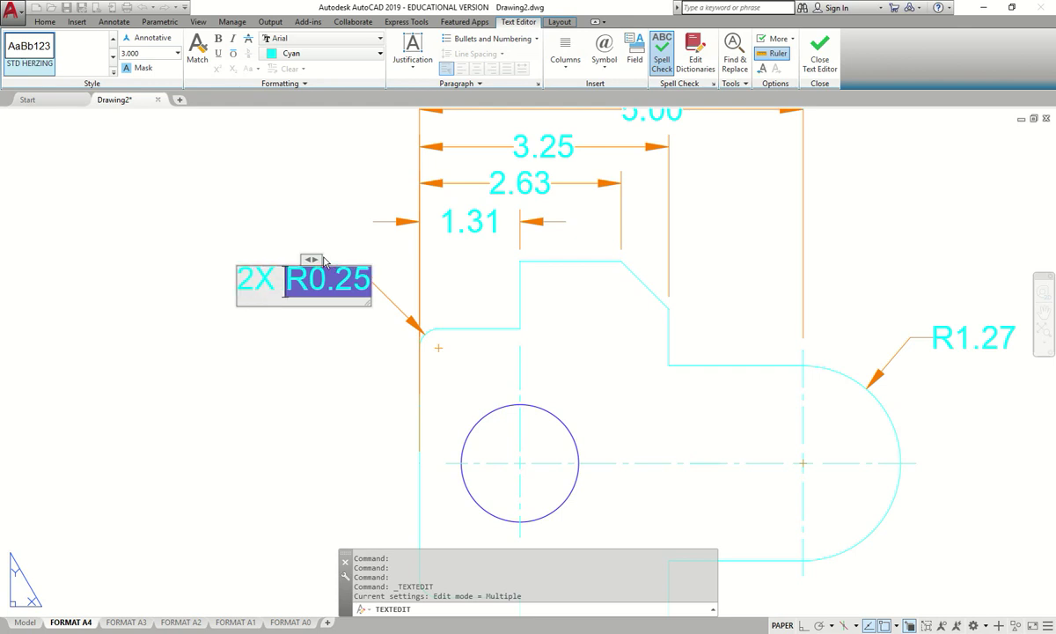
left_click(338, 383)
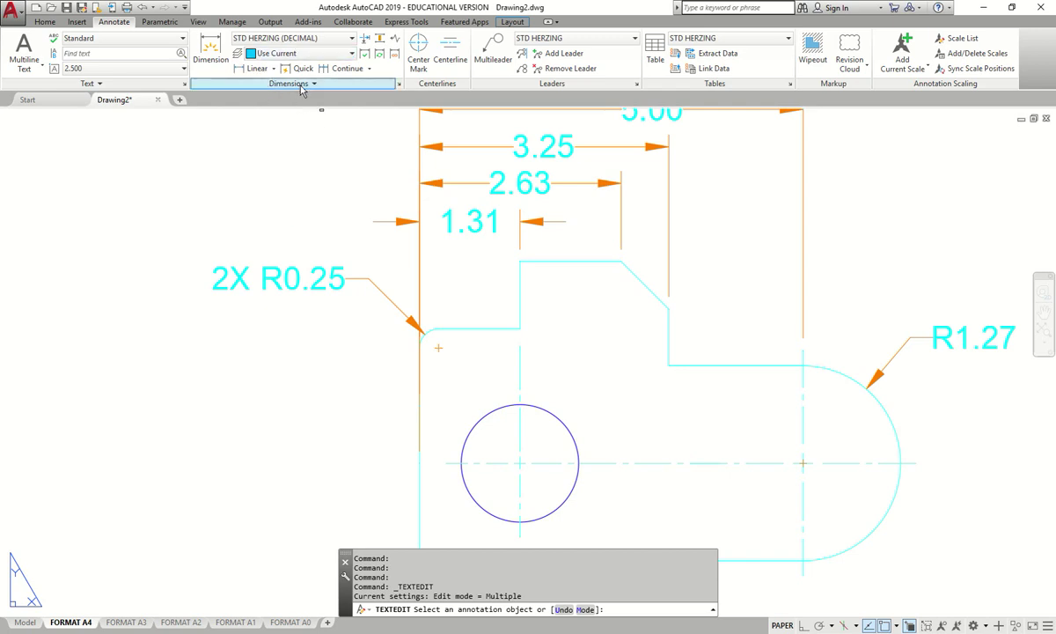
- Make the STD HERZING (DECIMAL) style suppress leading zeros for linear and angular dimensions
left_click(399, 84)
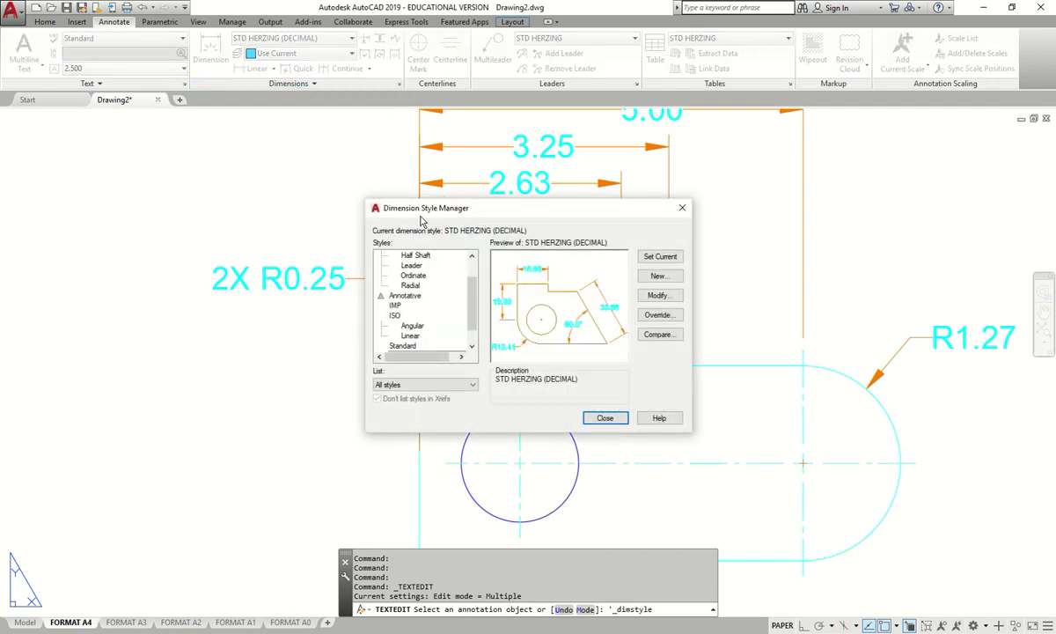
left_click_drag(416, 220, 386, 177)
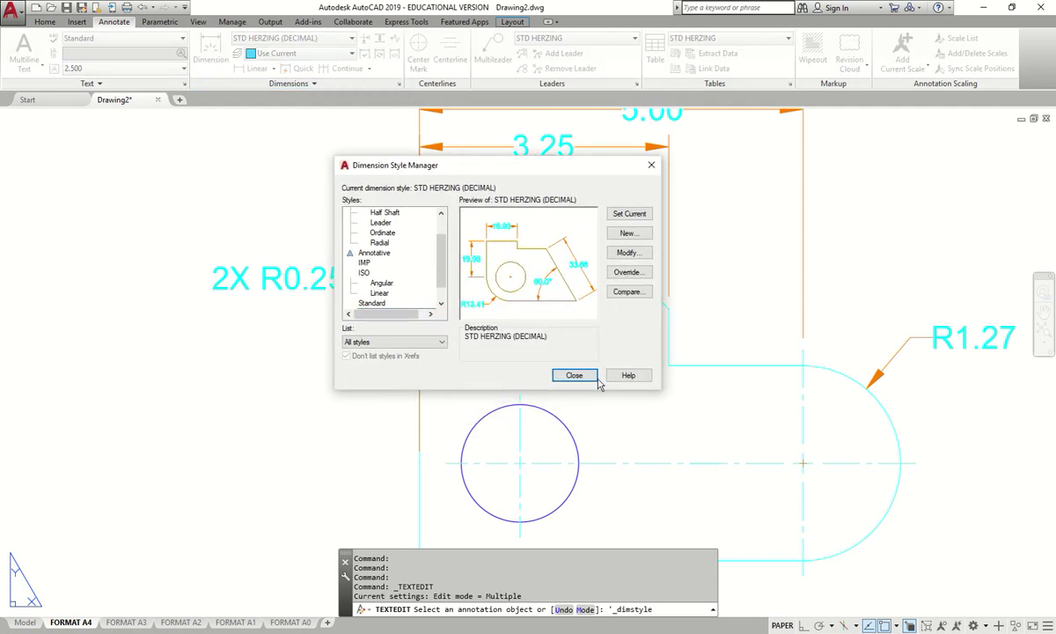
left_click_drag(661, 389, 907, 534)
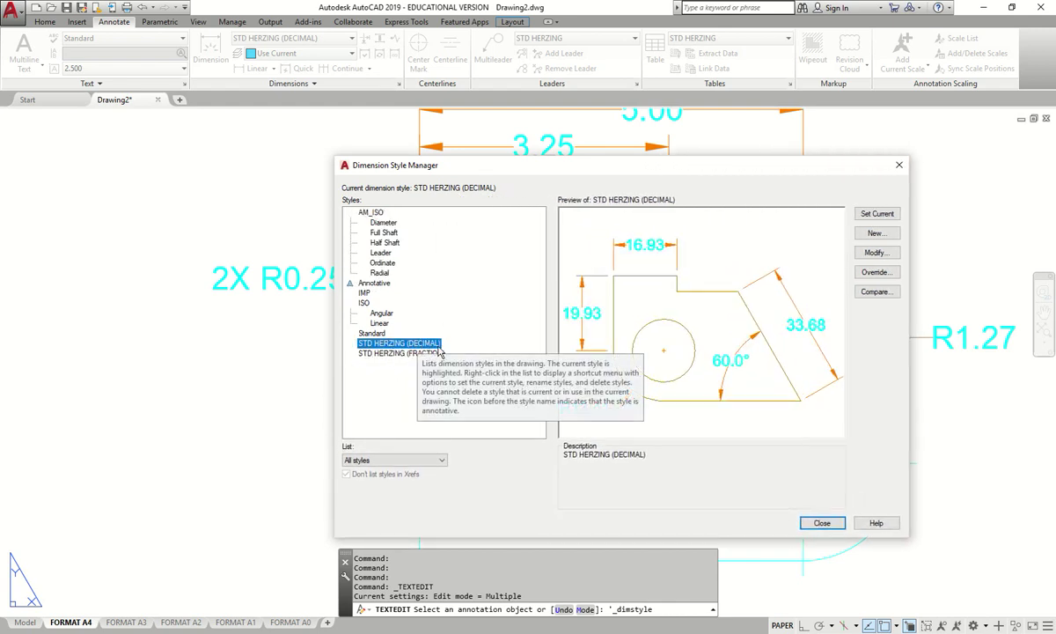
left_click(876, 254)
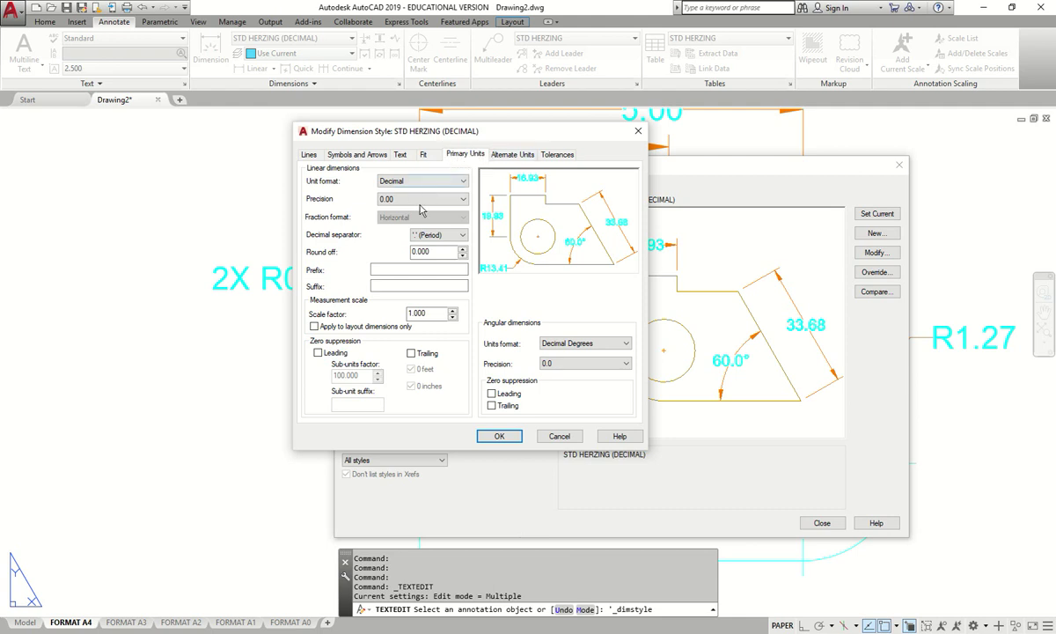
left_click(318, 353)
left_click_drag(387, 134, 473, 132)
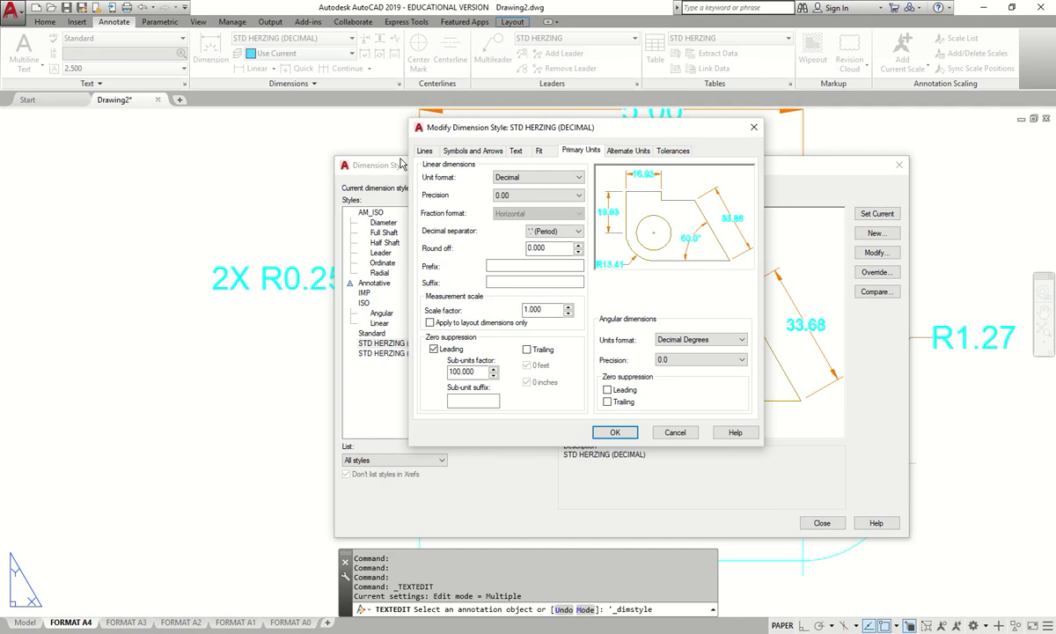
left_click(608, 389)
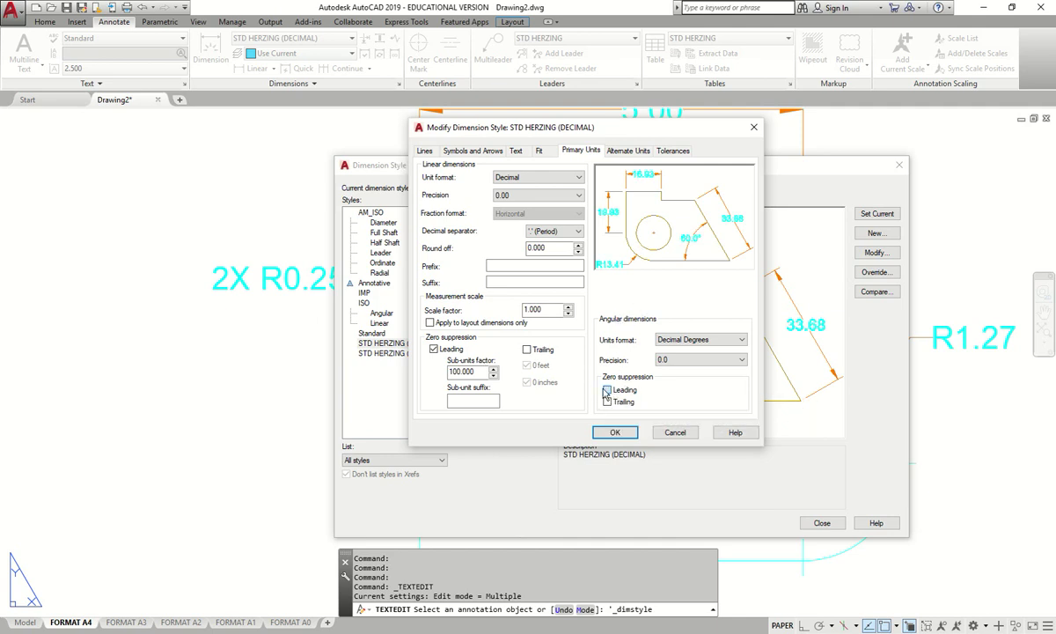
left_click(615, 433)
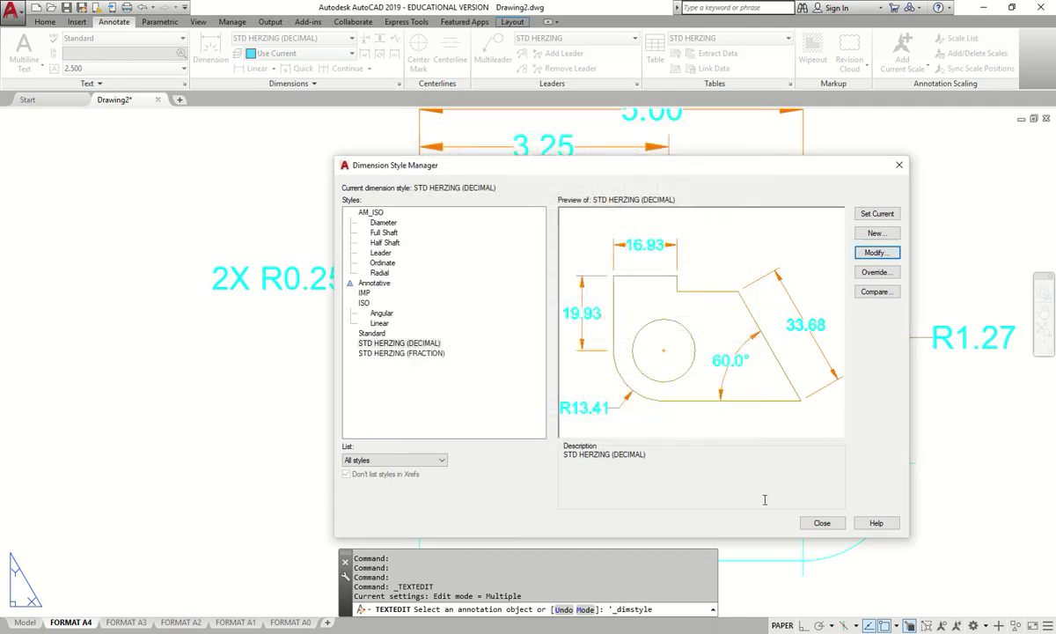
left_click(820, 523)
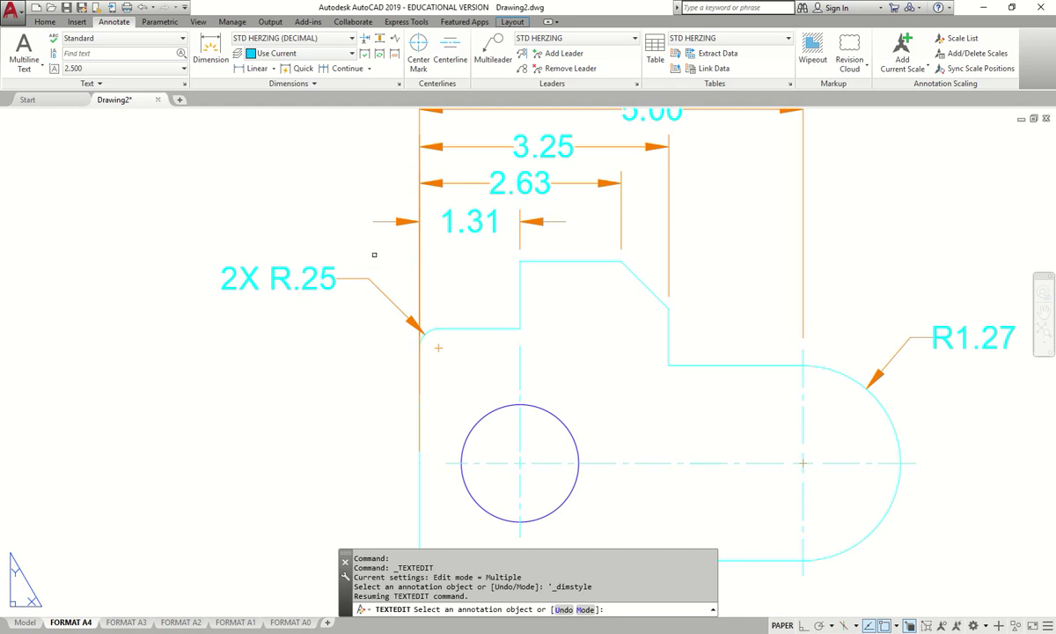
- Add a Ø1.53 diameter dimension to the hole, placed below right, then view the reference
scroll(351, 168, "down", 5)
scroll(405, 278, "up", 3)
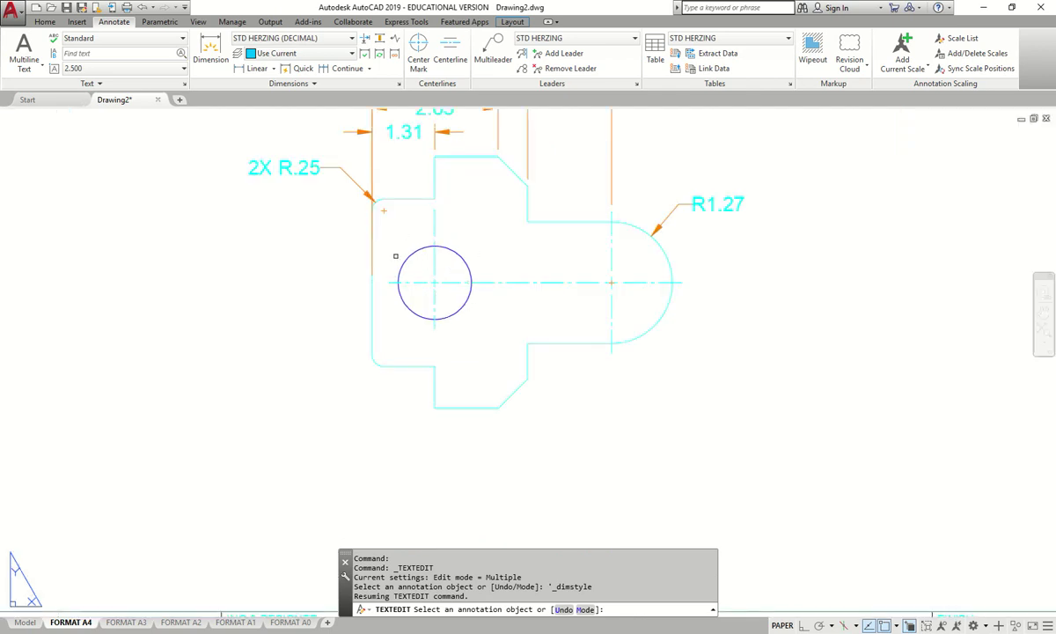
left_click(210, 51)
scroll(466, 308, "up", 4)
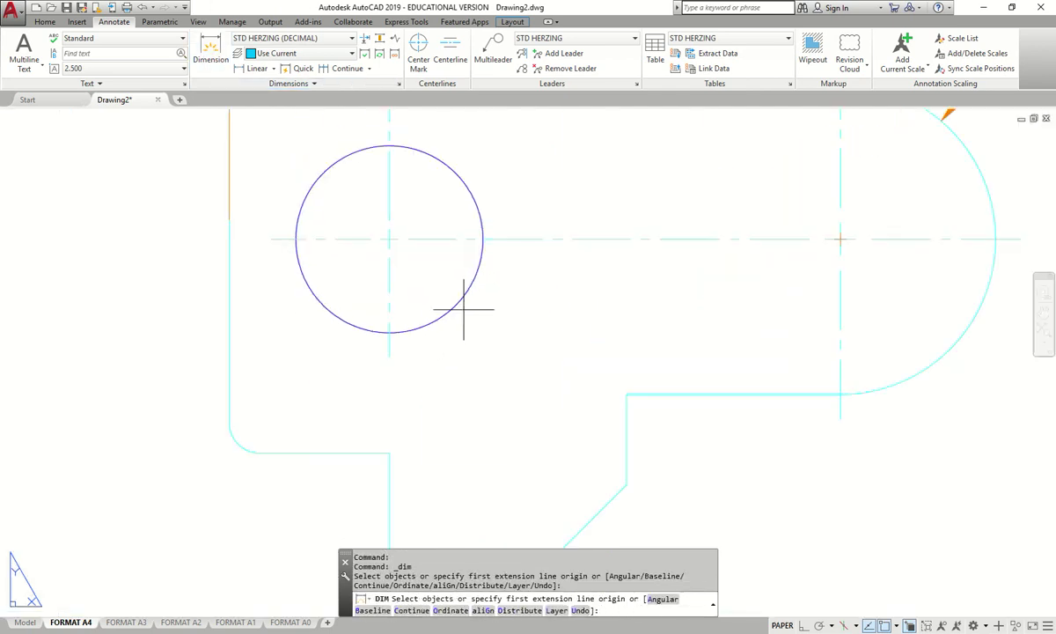
scroll(454, 308, "up", 7)
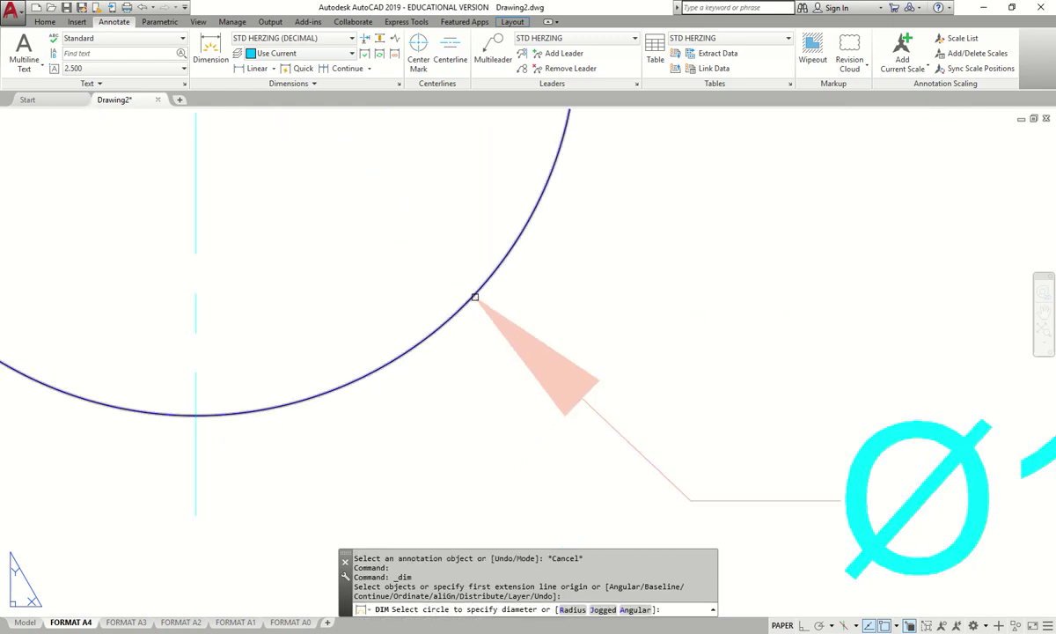
left_click(475, 297)
scroll(492, 308, "down", 11)
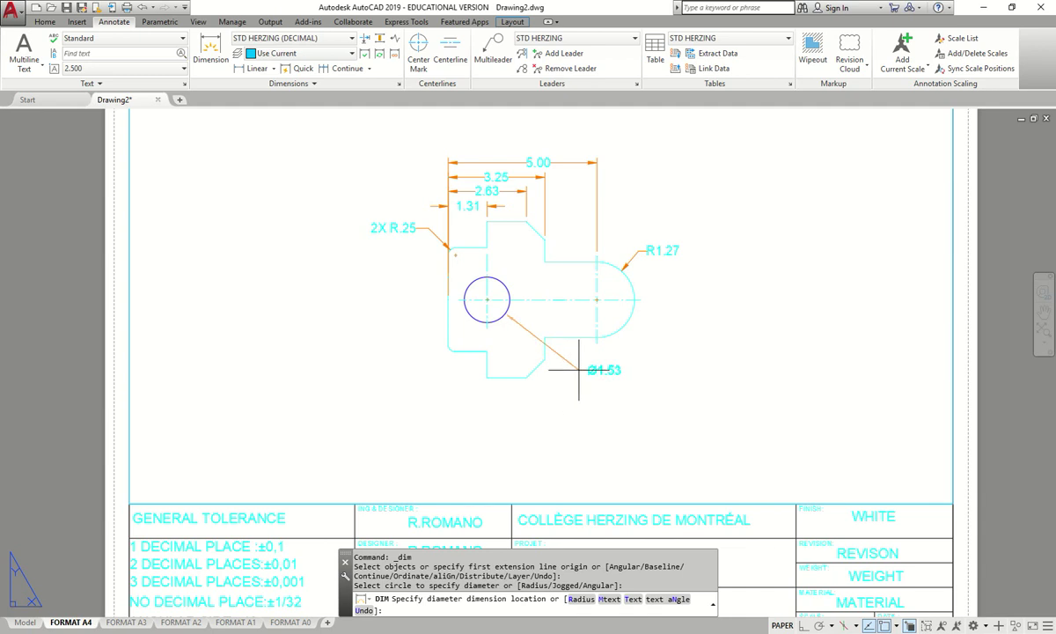
left_click(572, 361)
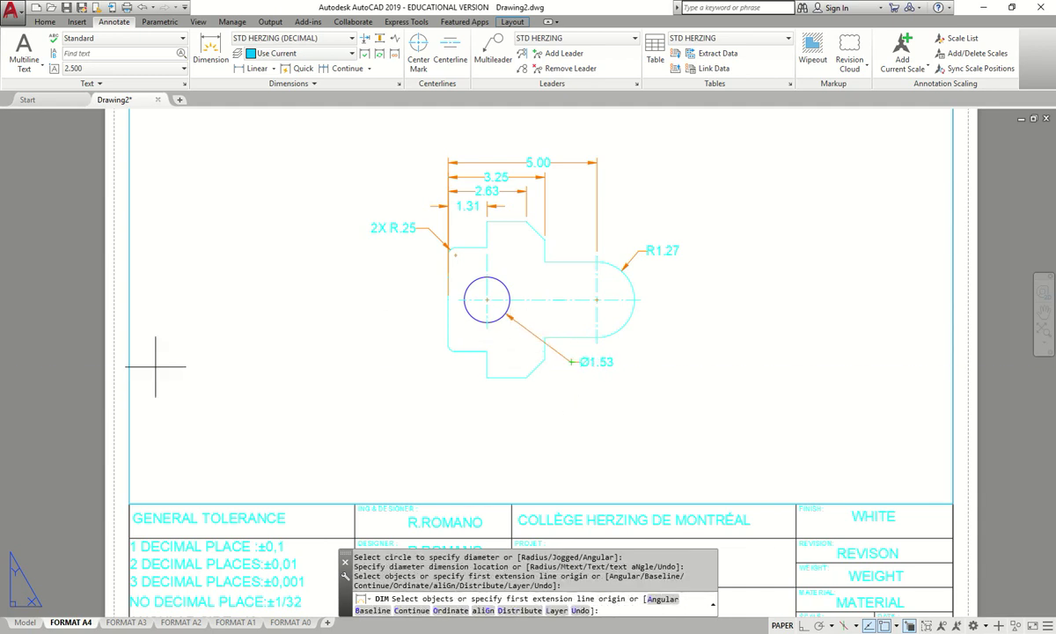
key("Escape")
left_click(210, 53)
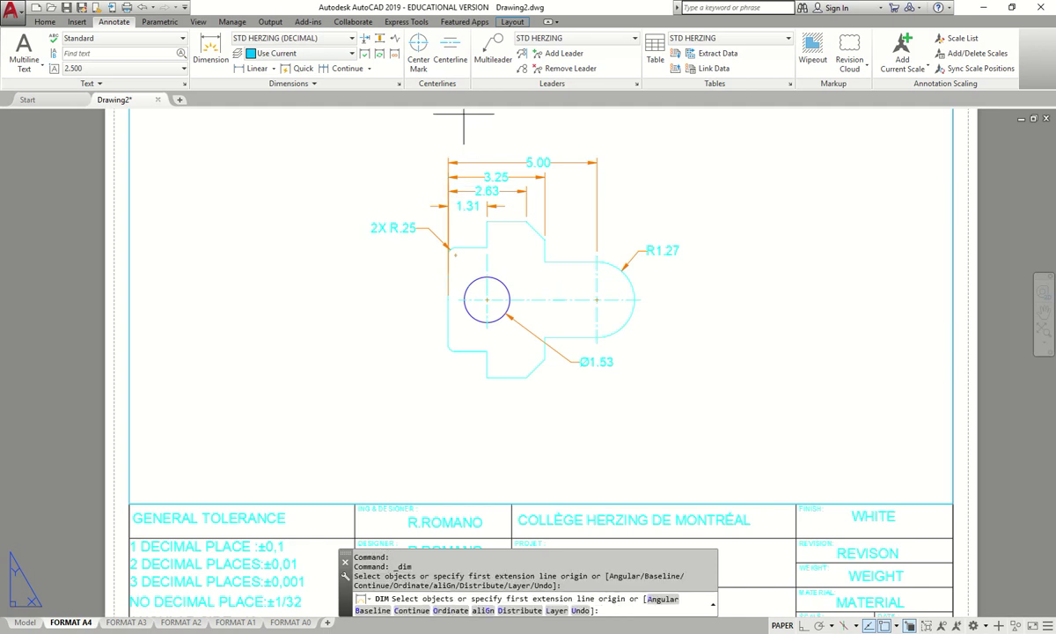
key("alt+Tab")
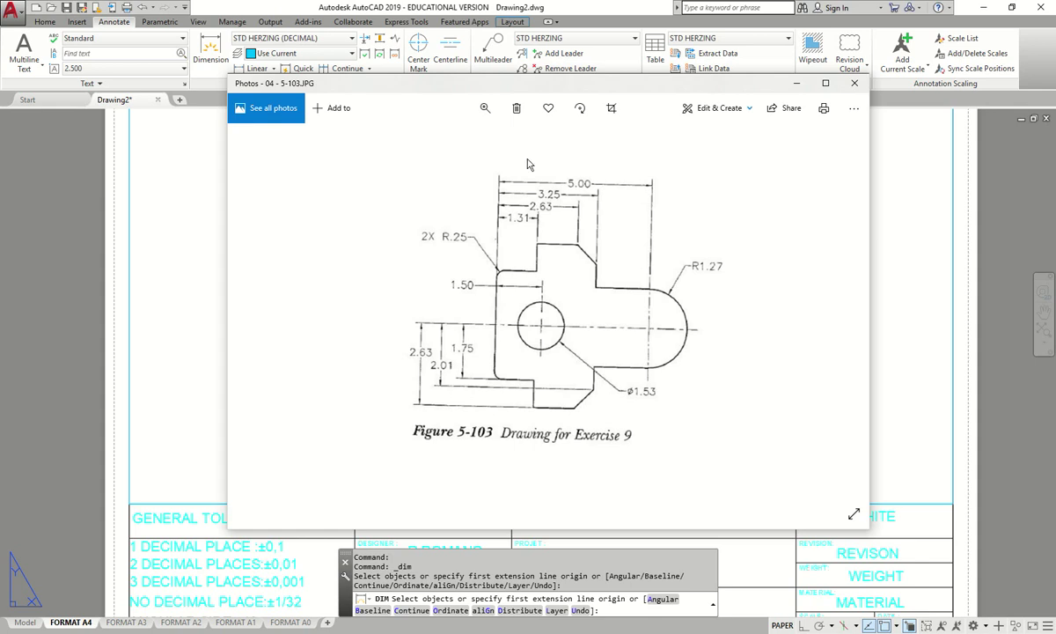
left_click(557, 76)
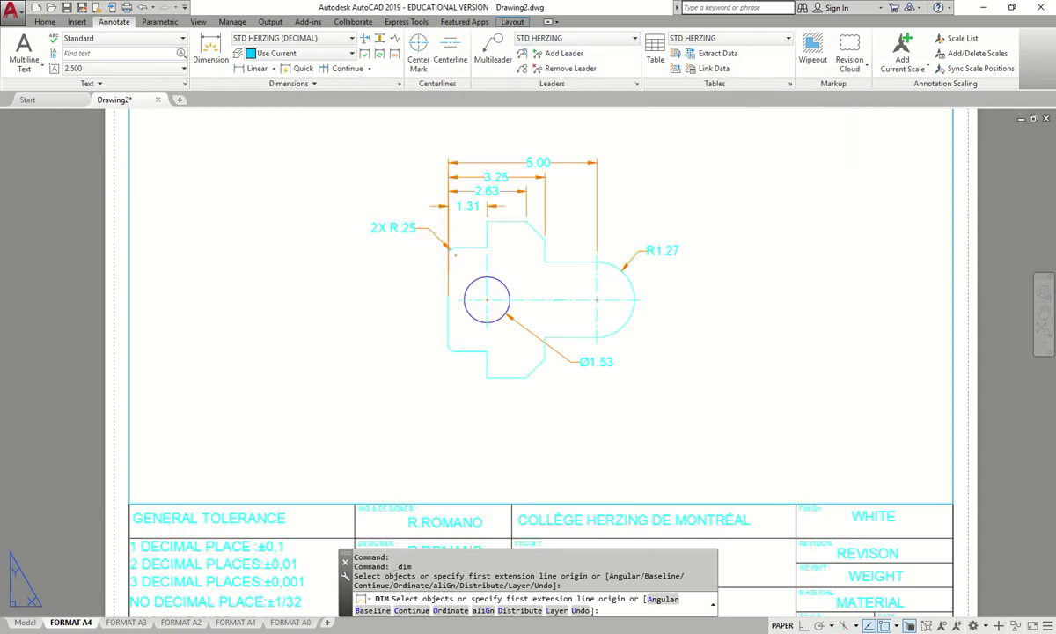
scroll(478, 277, "up", 10)
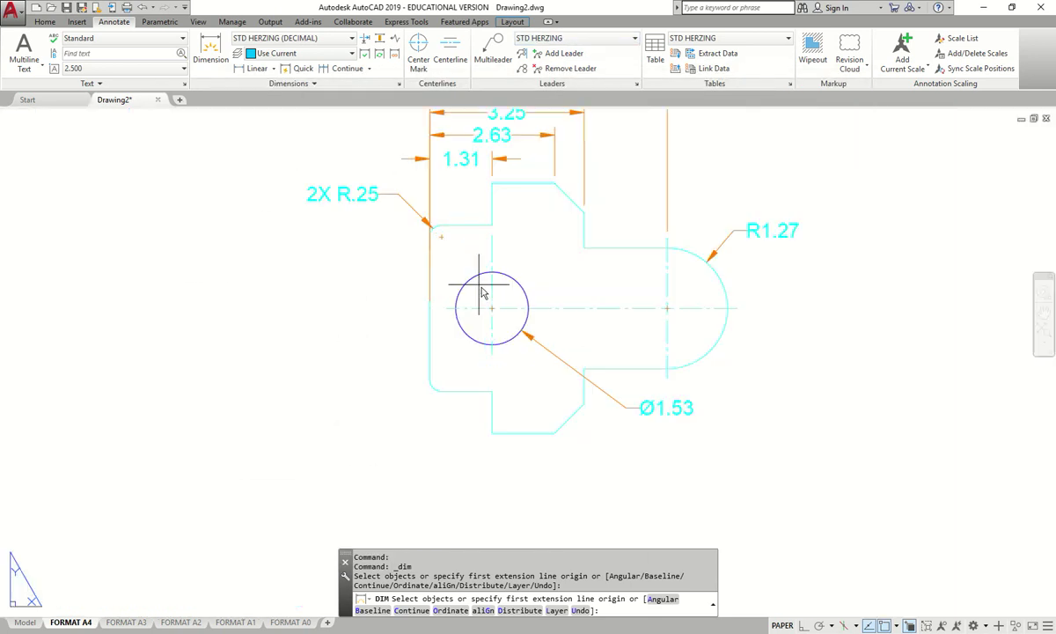
scroll(378, 318, "down", 4)
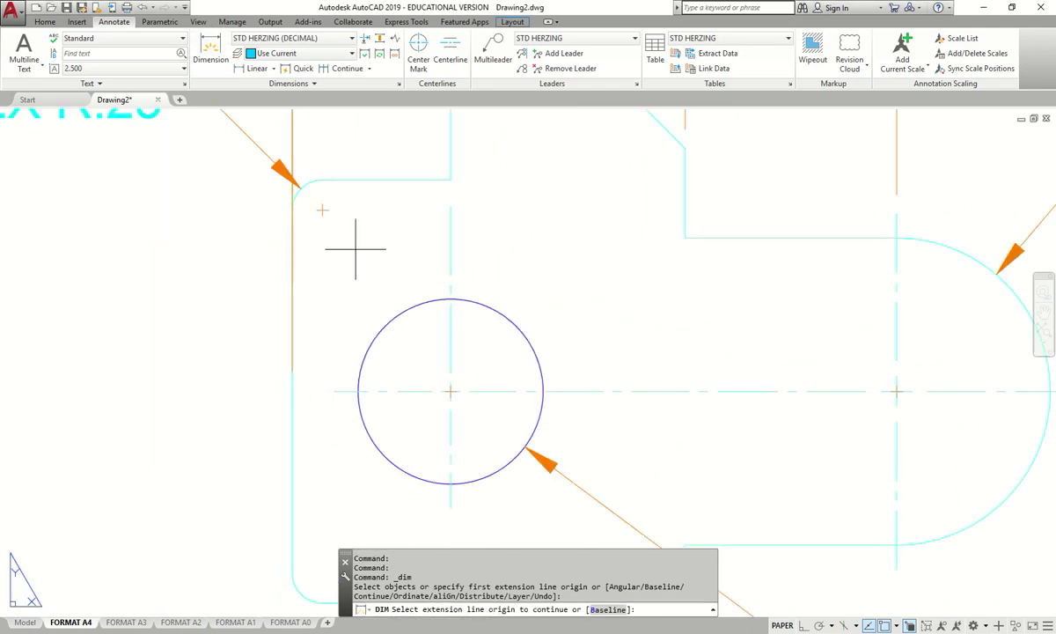
left_click(444, 389)
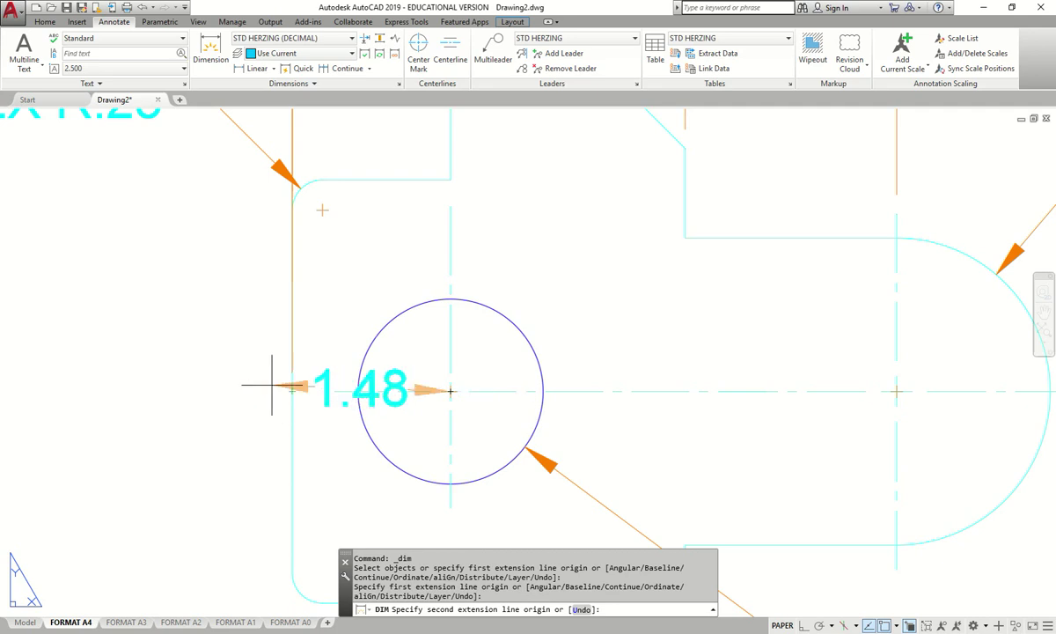
left_click(292, 391)
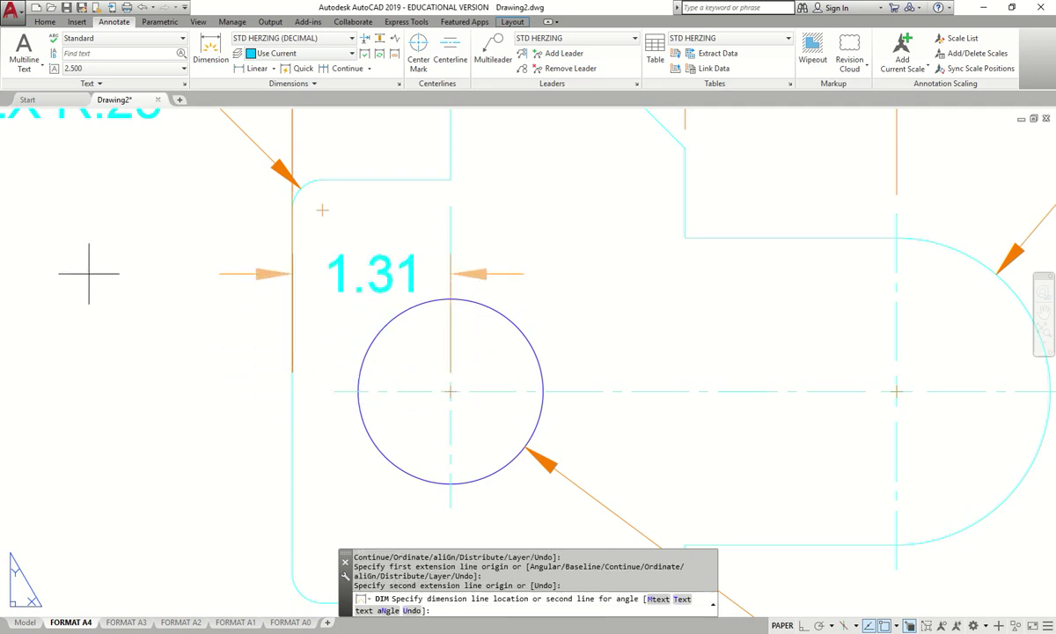
scroll(321, 255, "down", 3)
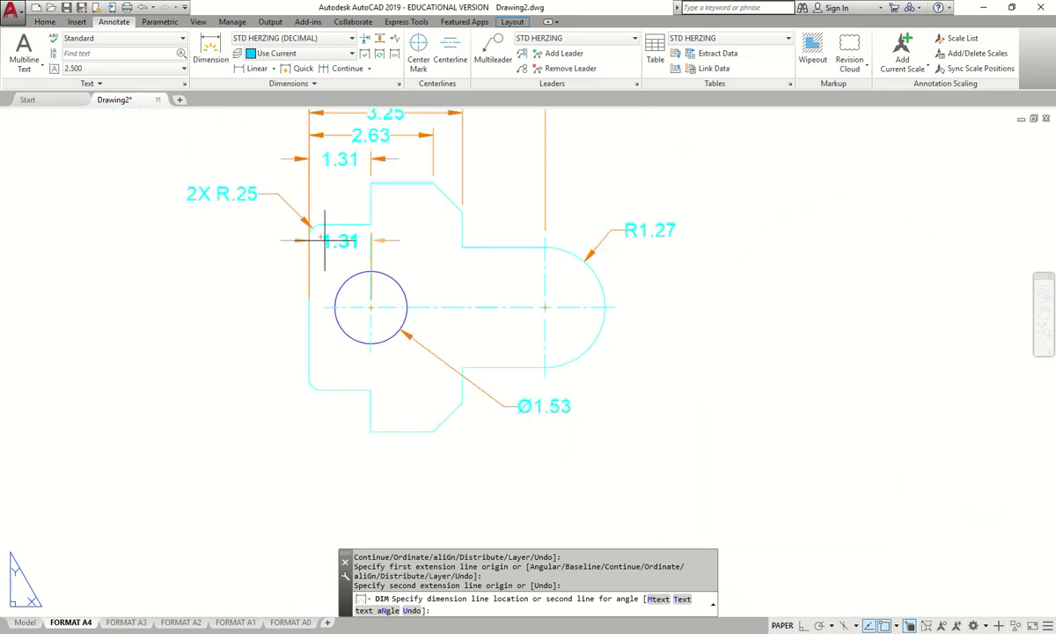
scroll(325, 257, "up", 4)
scroll(341, 264, "down", 3)
scroll(343, 264, "up", 3)
scroll(340, 333, "down", 3)
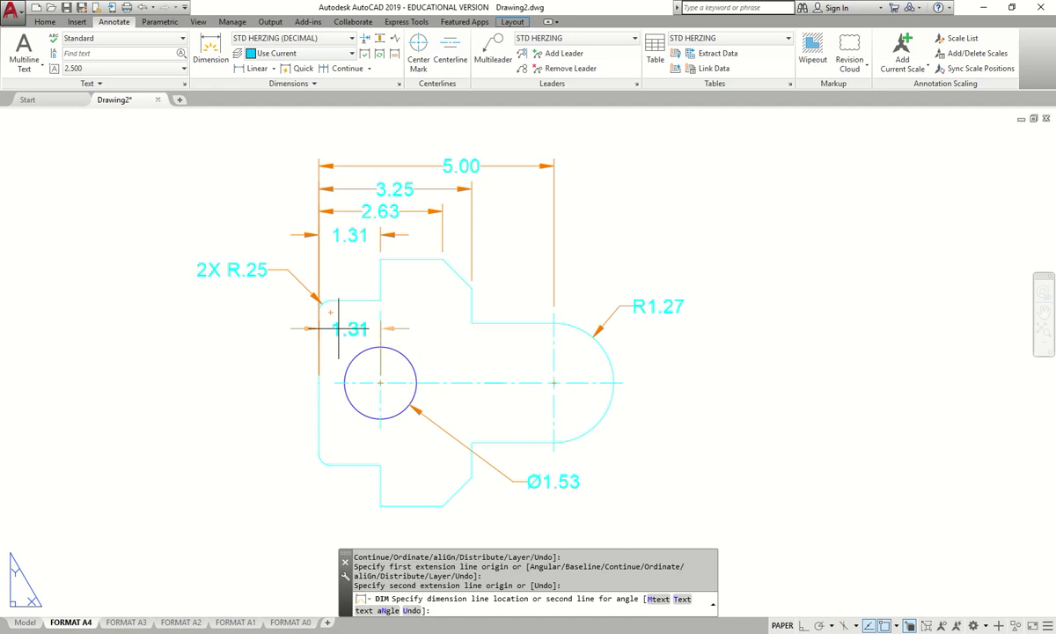
scroll(338, 329, "up", 2)
scroll(337, 327, "down", 2)
scroll(338, 328, "up", 2)
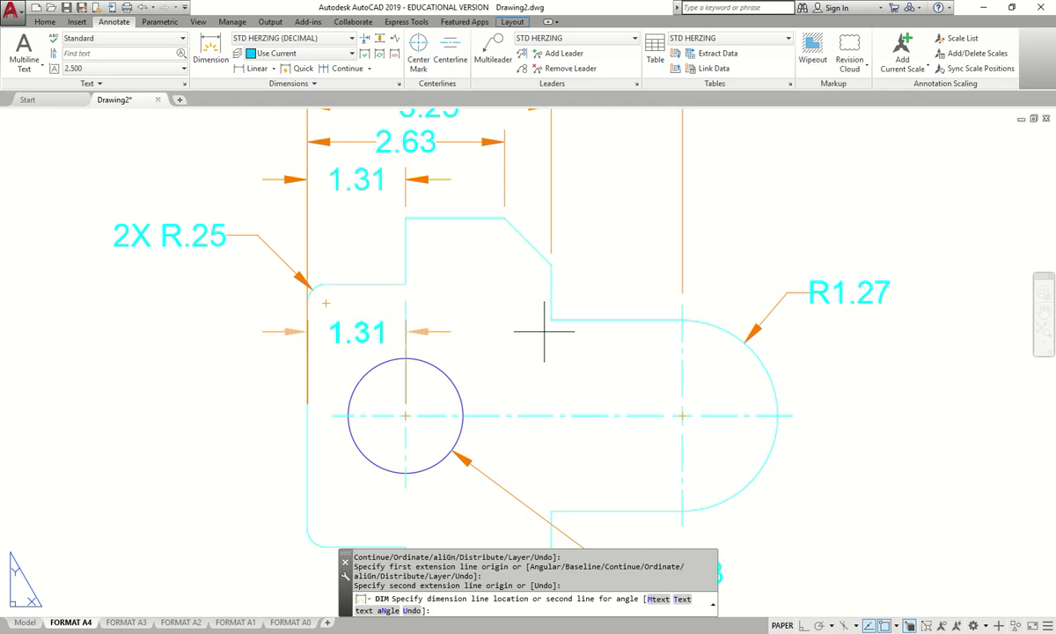
key("Escape")
- Compare against the Figure 5-103 photo, then slide its window off the left screen edge
key("alt+Tab")
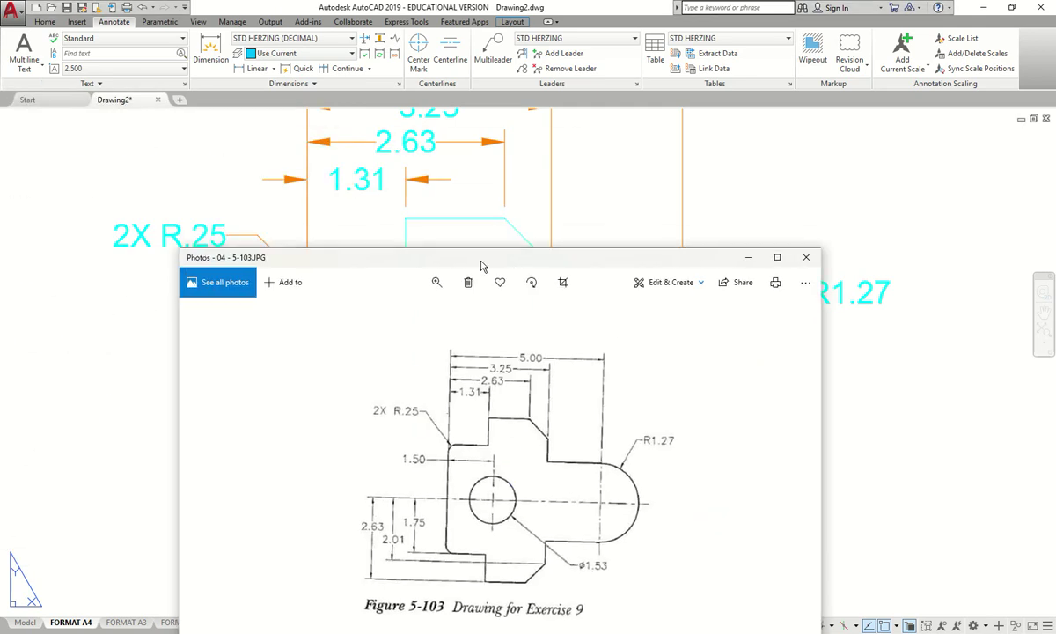
left_click_drag(481, 265, 516, 79)
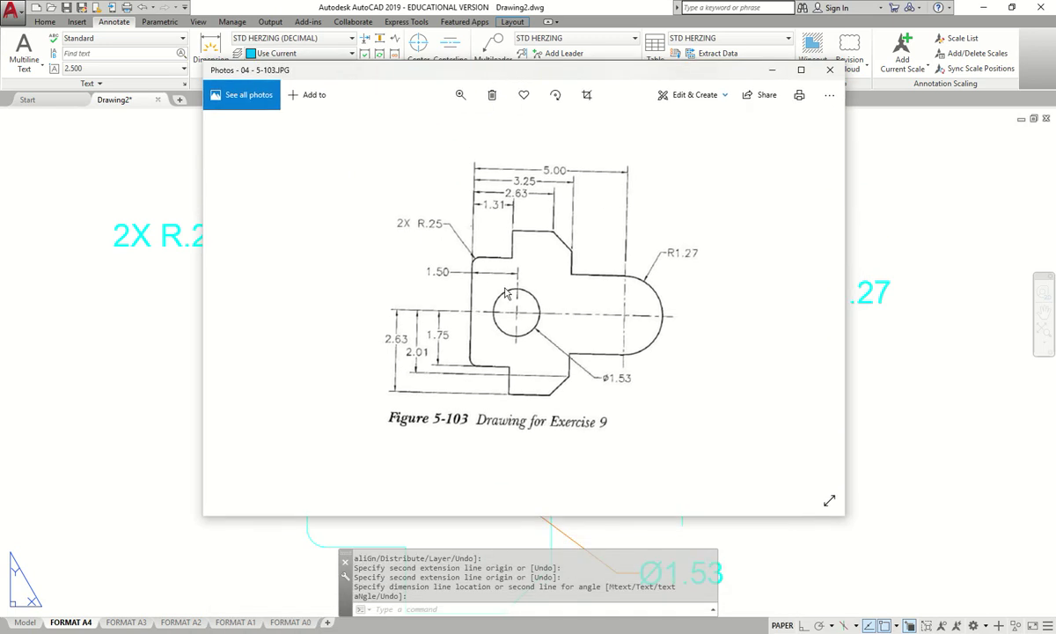
mouse_move(523, 71)
left_mouse_down()
mouse_move(297, 106)
mouse_move(0, 97)
left_mouse_up()
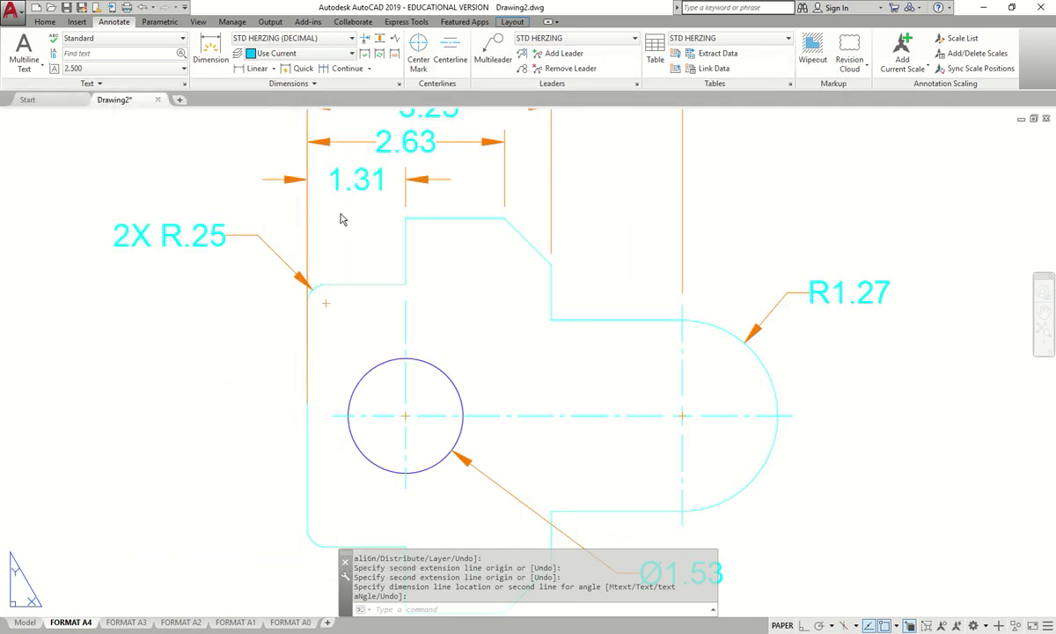
left_click_drag(5, 230, 475, 258)
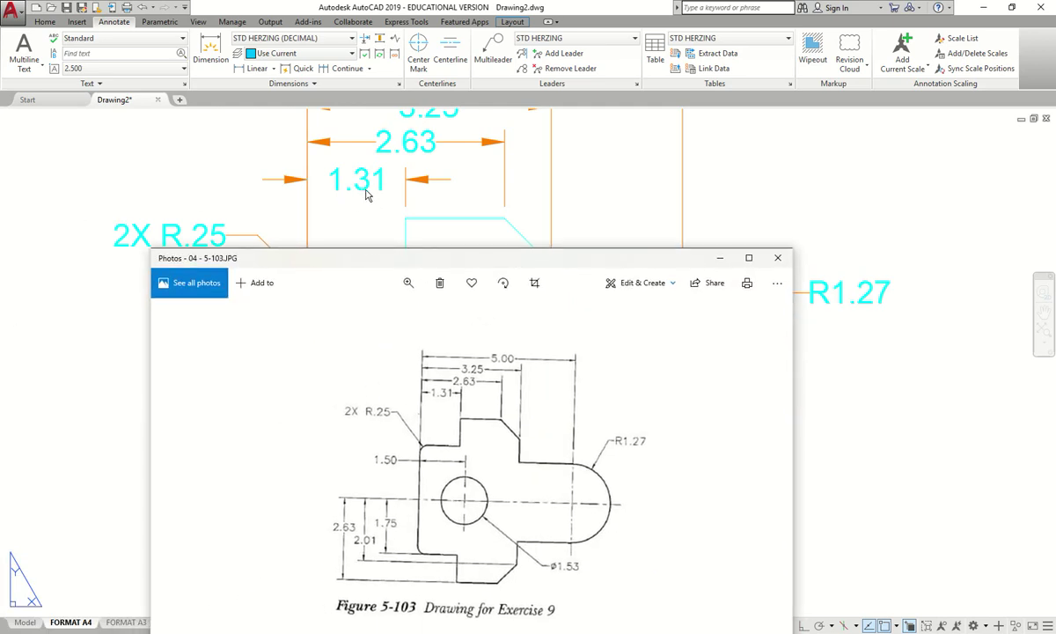
left_click_drag(466, 268, 0, 264)
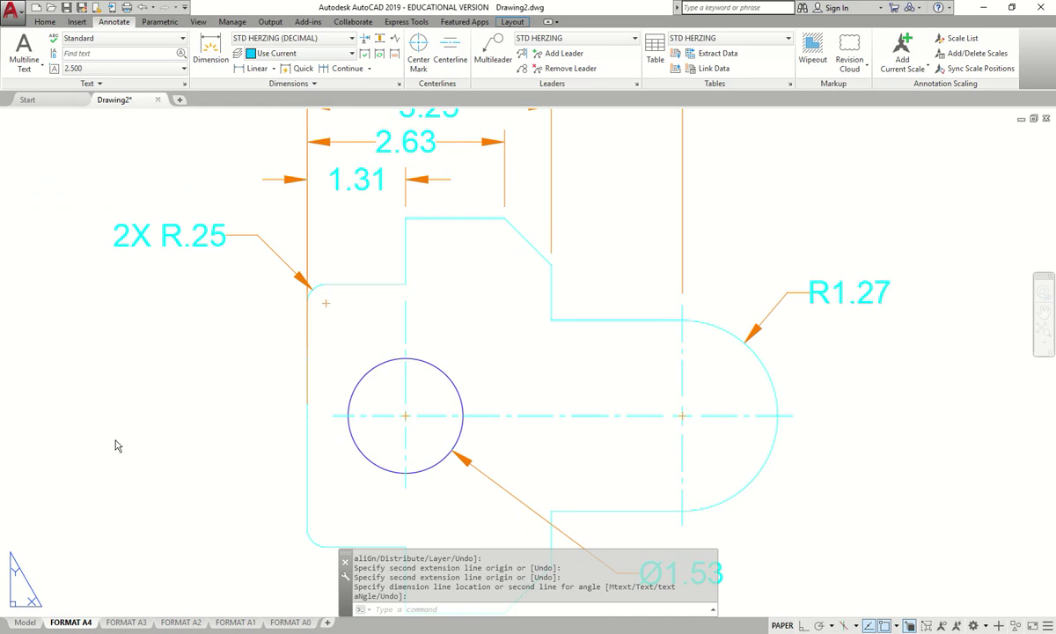
- In model space, move the hole circle 0.19 to the right from its centre with Ortho on
left_click(24, 622)
key("Escape")
scroll(501, 227, "up", 5)
left_click(488, 109)
left_click(381, 442)
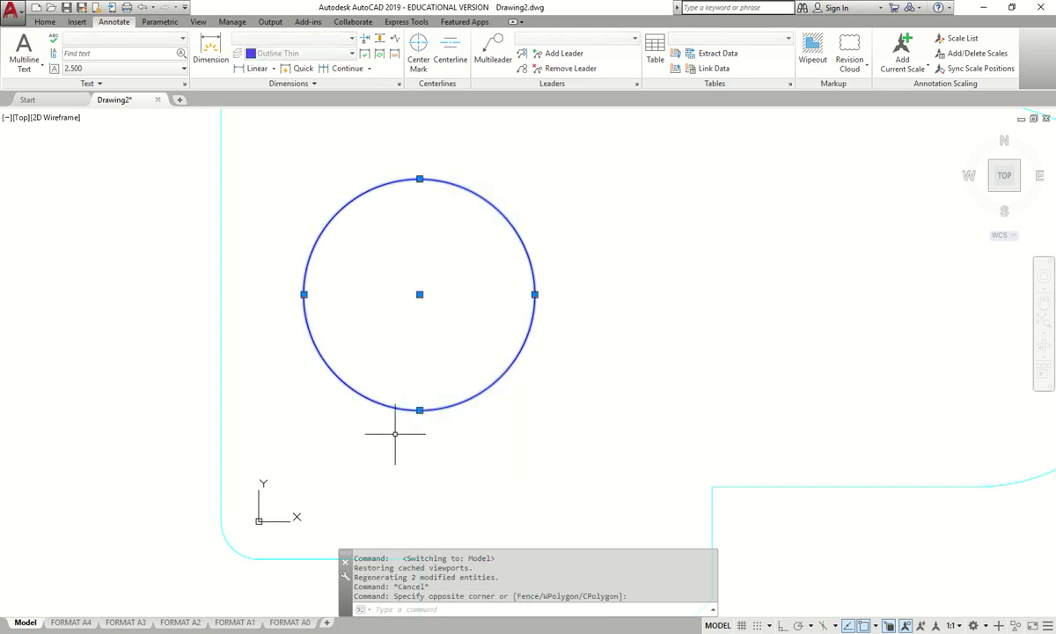
type("m")
key("Return")
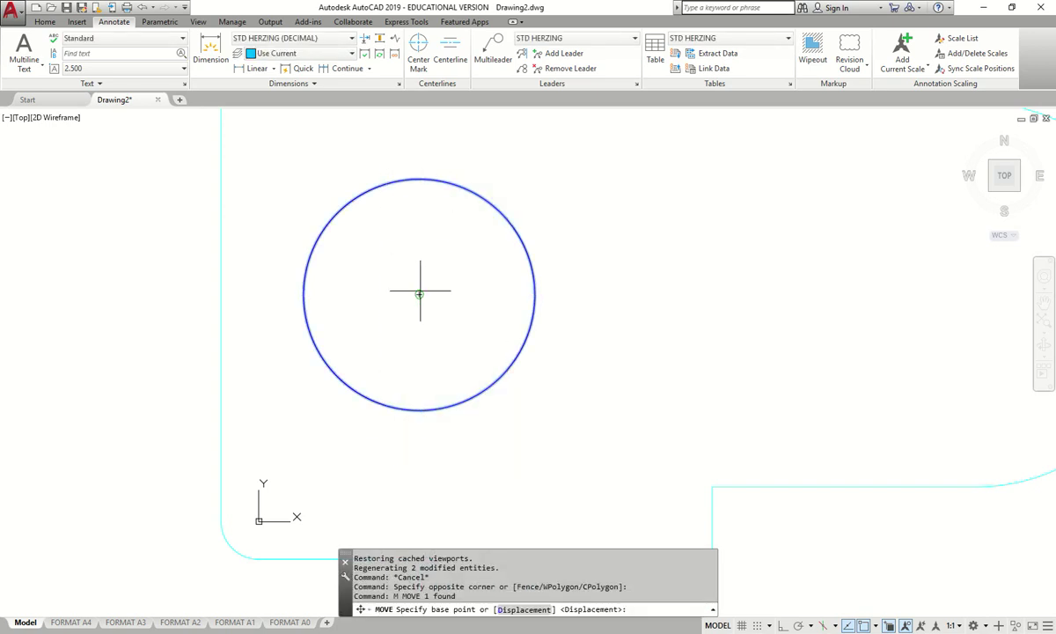
left_click(420, 294)
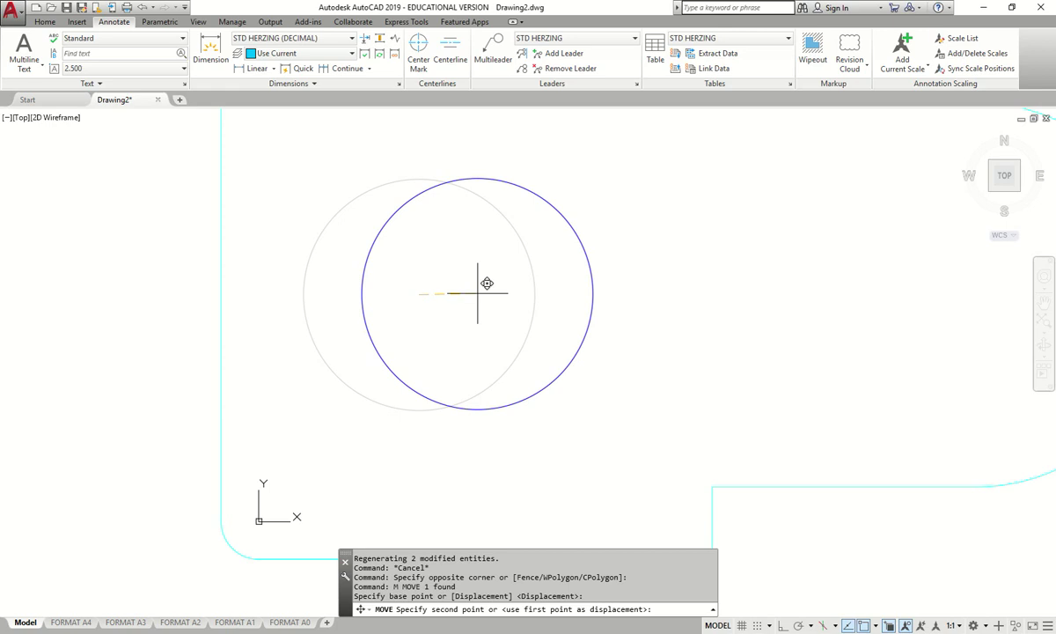
key("F8")
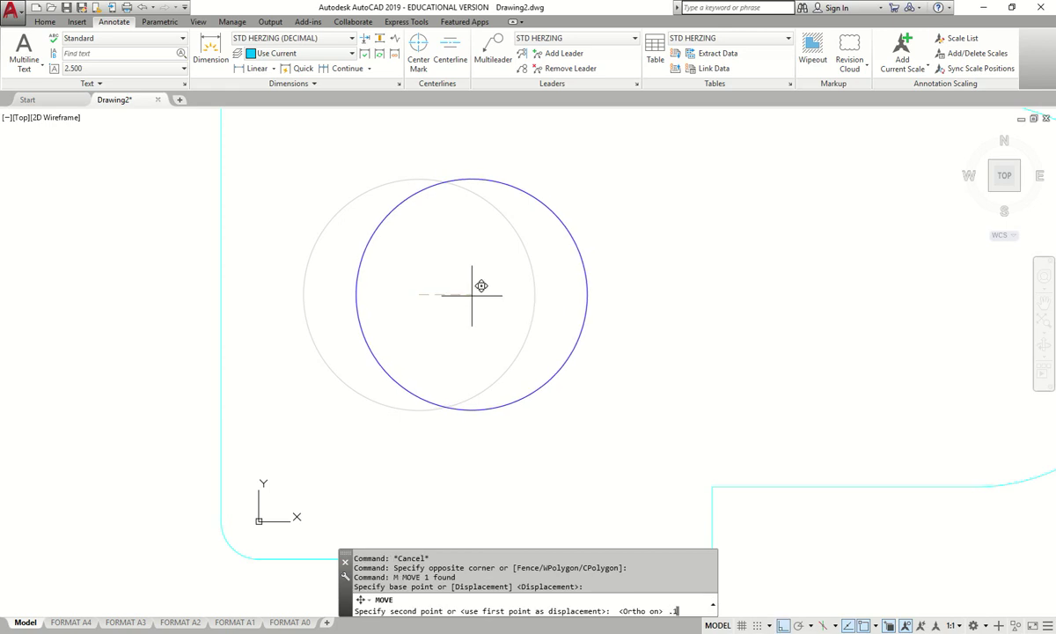
type(".19")
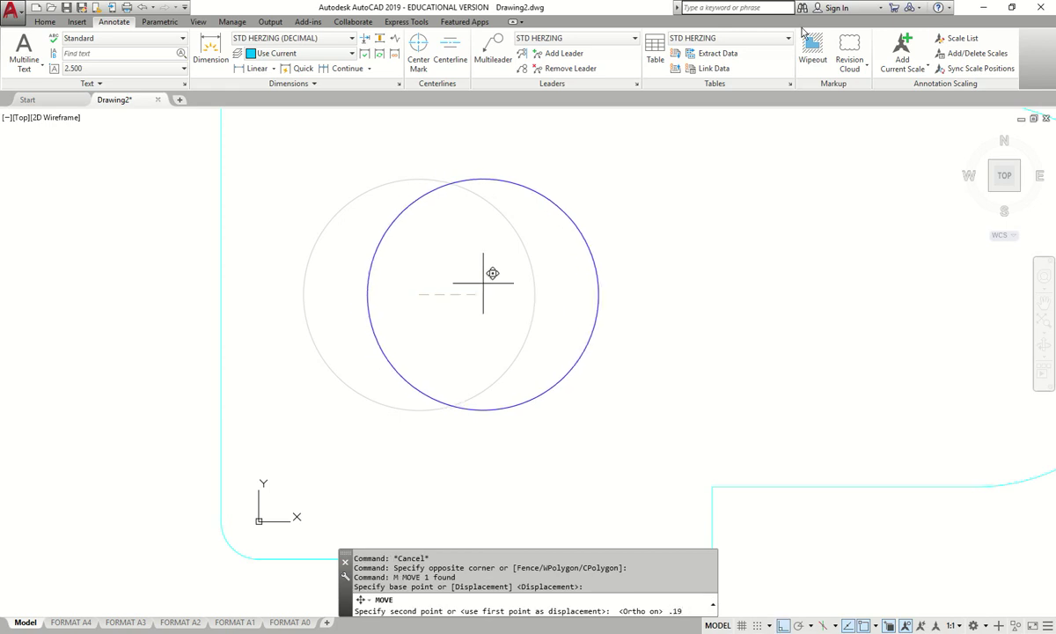
key("Return")
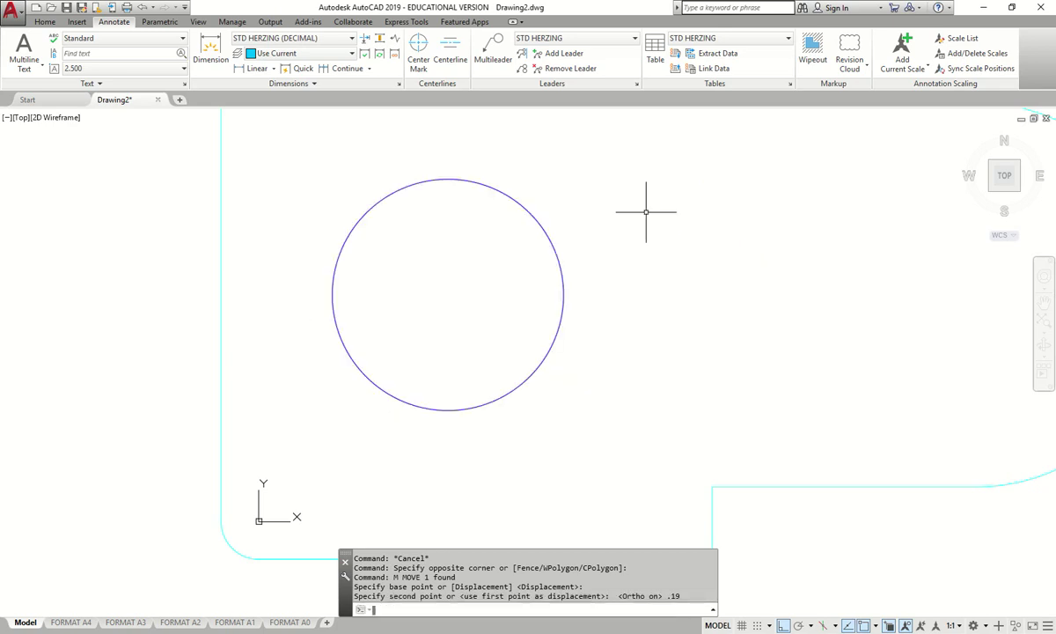
scroll(545, 264, "down", 5)
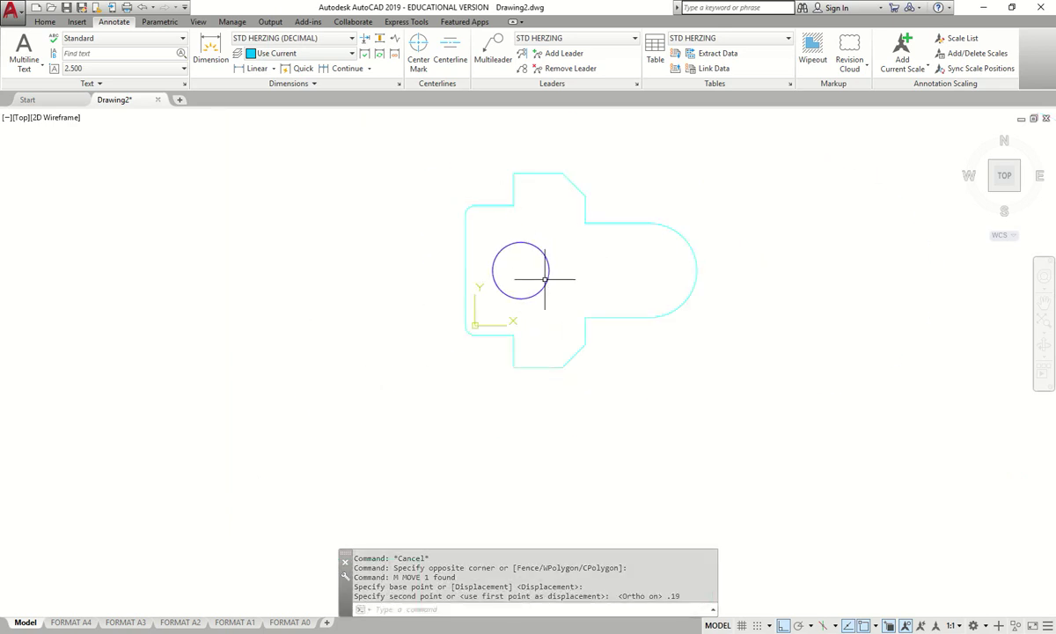
- Back in the FORMAT A4 layout, try a hole dimension and cancel the unwanted 15.00 result
left_click(70, 622)
scroll(368, 396, "down", 1)
scroll(370, 392, "up", 1)
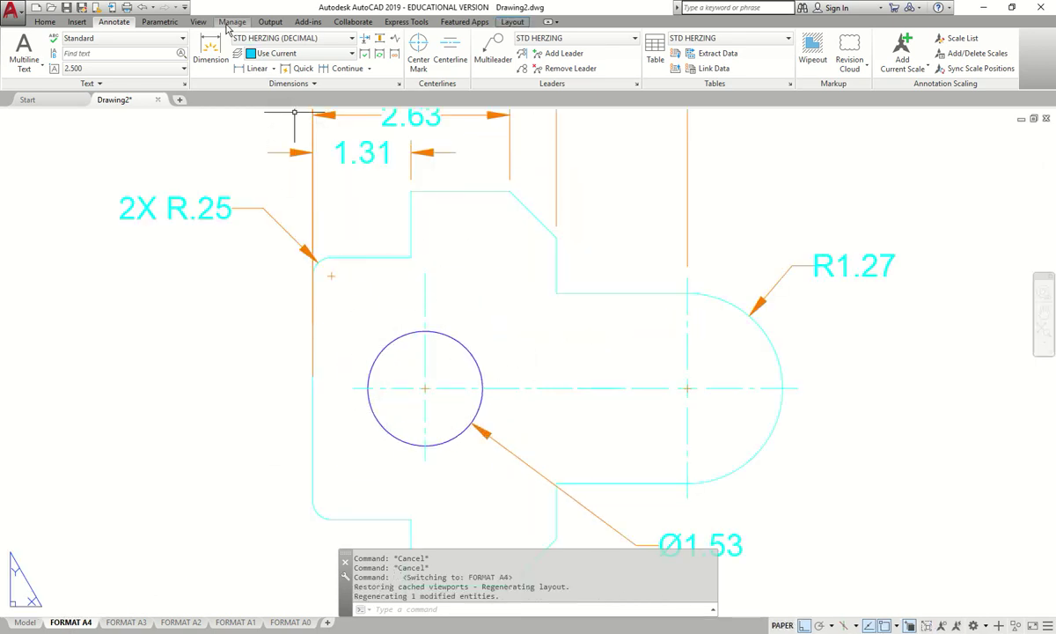
left_click(210, 48)
scroll(388, 408, "up", 4)
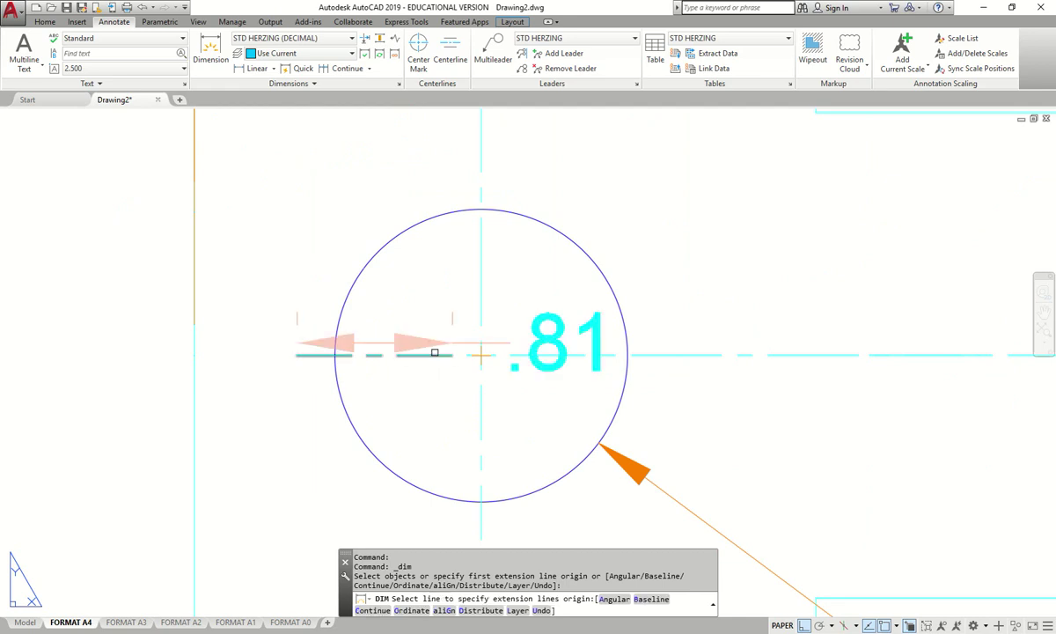
left_click(481, 355)
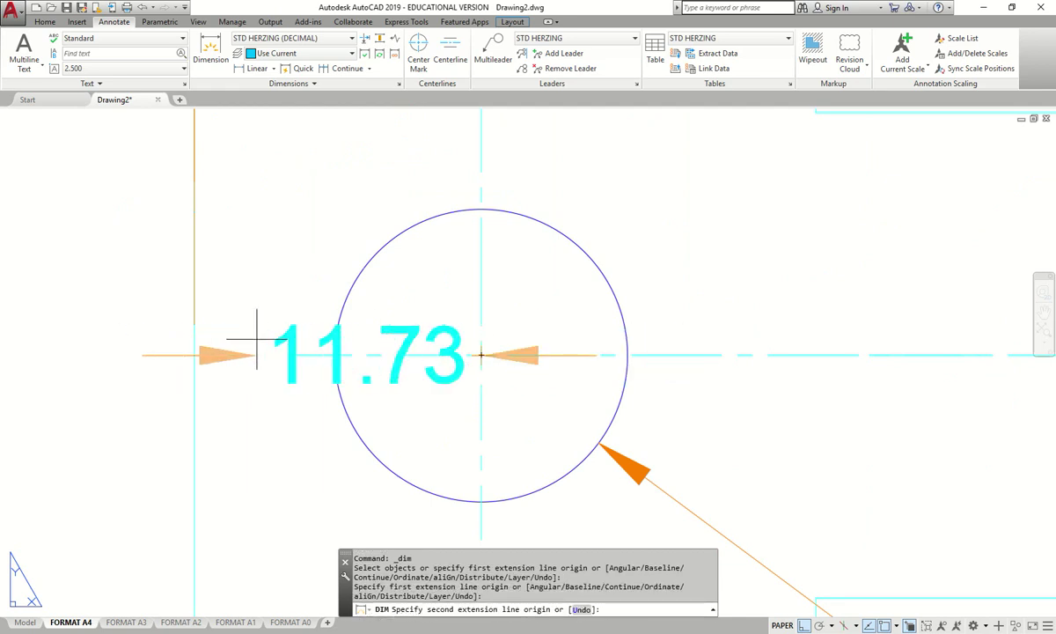
left_click(192, 354)
scroll(214, 308, "down", 8)
scroll(251, 264, "up", 6)
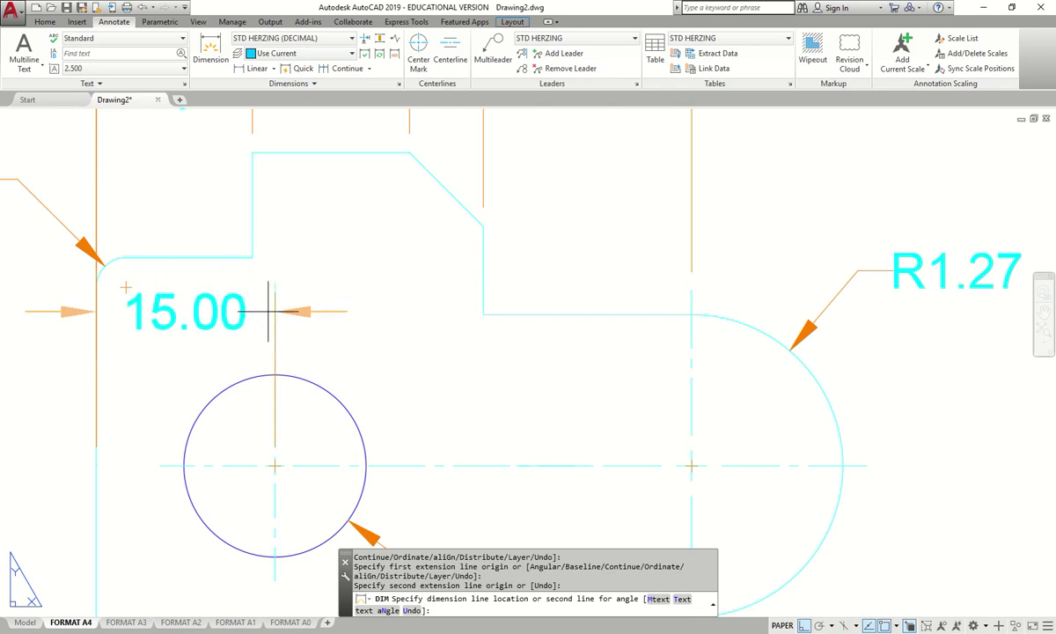
middle_click_drag(268, 311, 368, 252)
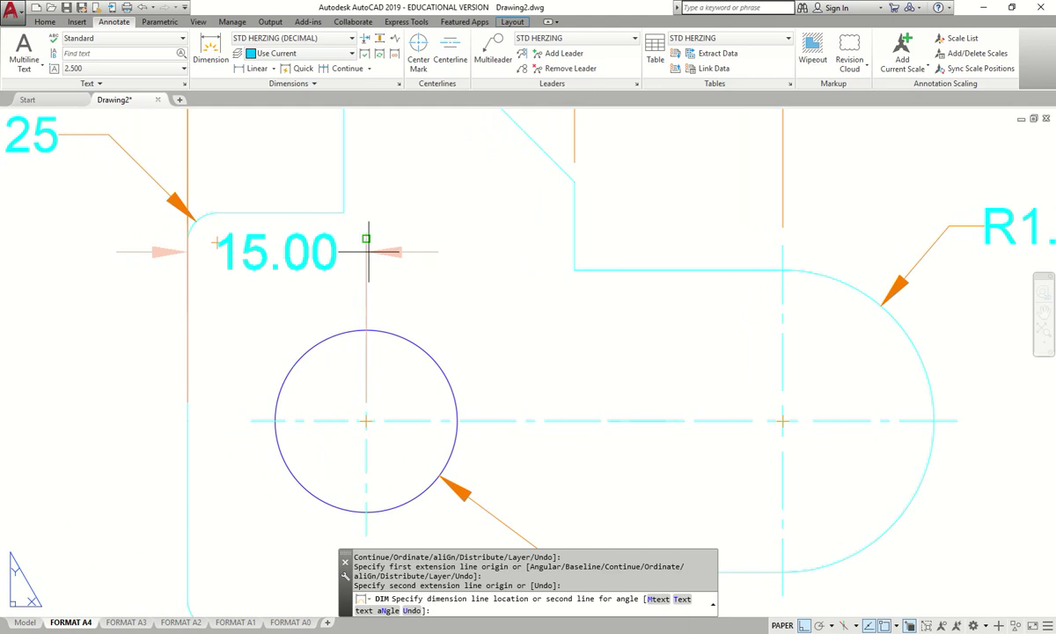
key("Escape")
- Dimension 1.50 from the part's left edge to the hole centre, placed above the part
left_click(210, 53)
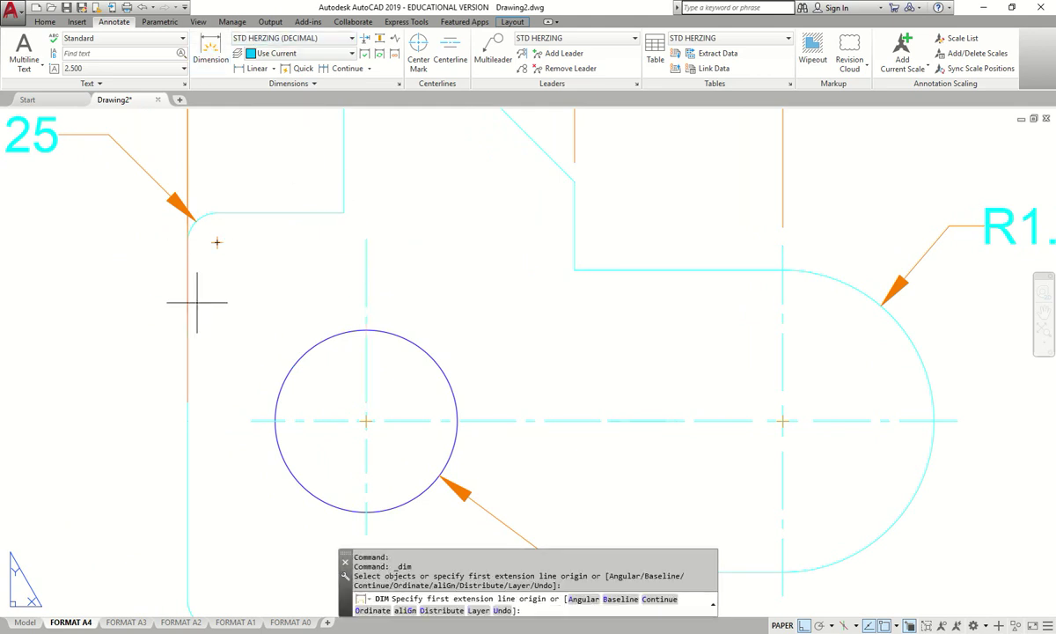
left_click(186, 421)
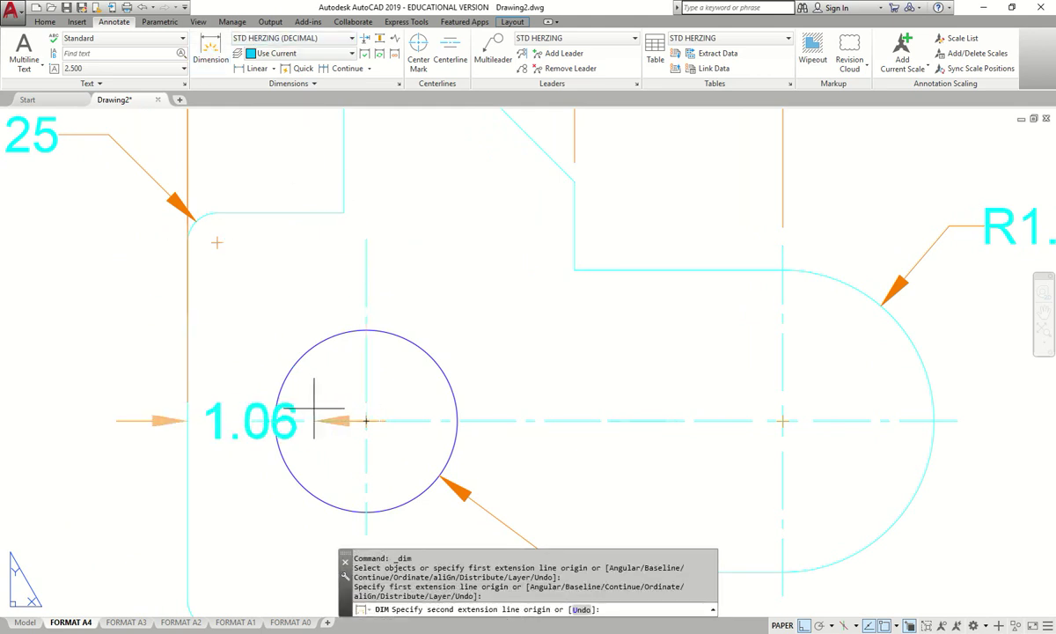
left_click(368, 422)
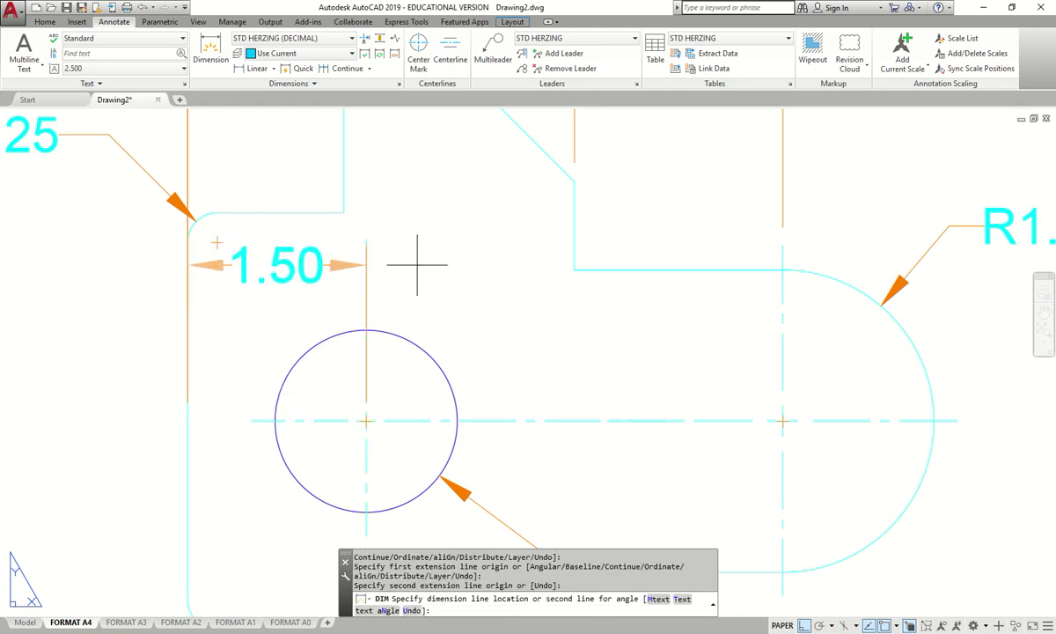
left_click(391, 117)
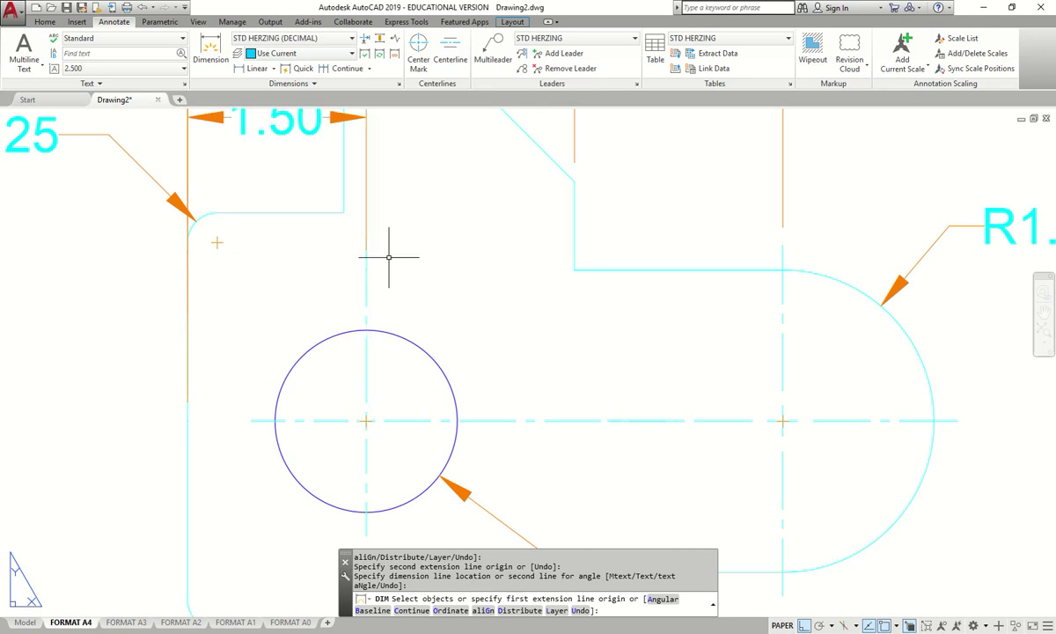
scroll(355, 206, "down", 6)
scroll(352, 211, "up", 4)
key("Escape")
- Lower the 1.50 dimension line with its grip to sit just above the hole
left_click(308, 137)
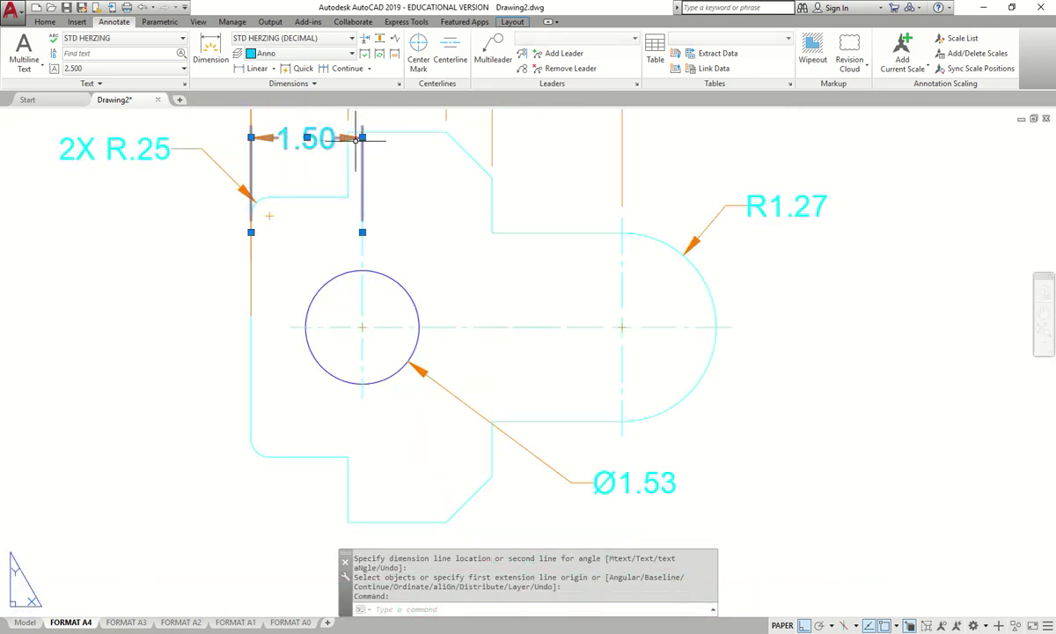
left_click(362, 137)
left_click(361, 214)
key("Escape")
scroll(288, 214, "up", 2)
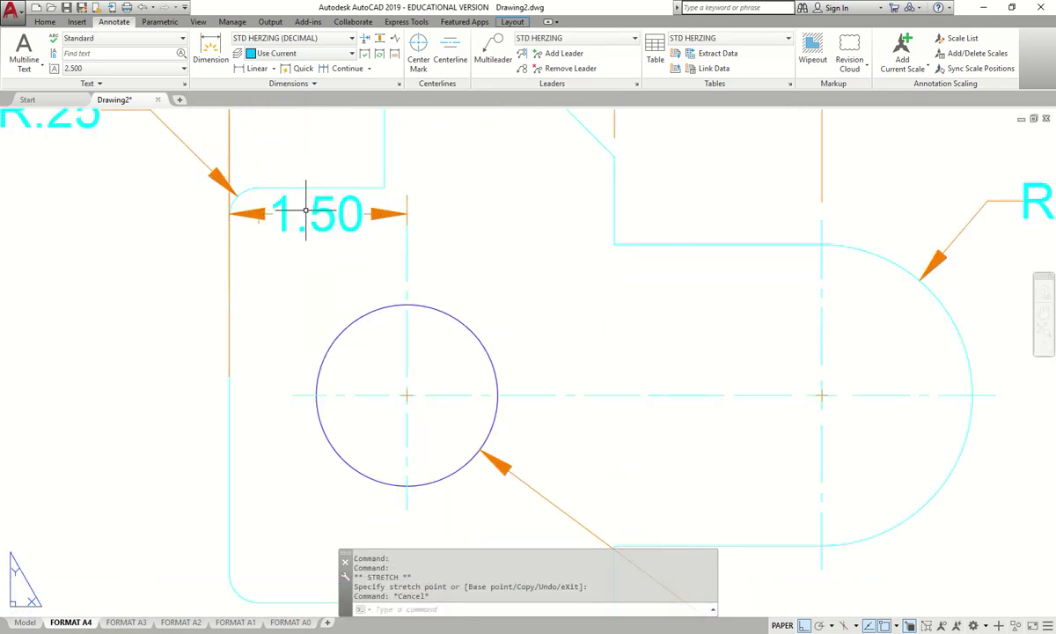
left_click(317, 212)
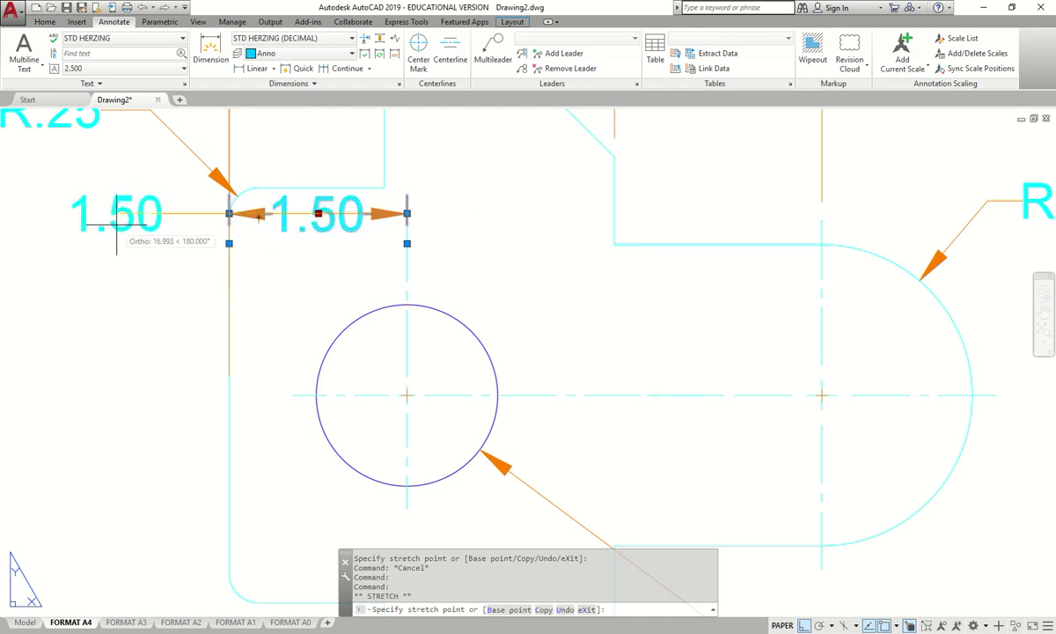
key("Escape")
scroll(226, 330, "down", 5)
mouse_move(378, 349)
middle_mouse_down()
mouse_move(390, 302)
mouse_move(439, 247)
middle_mouse_up()
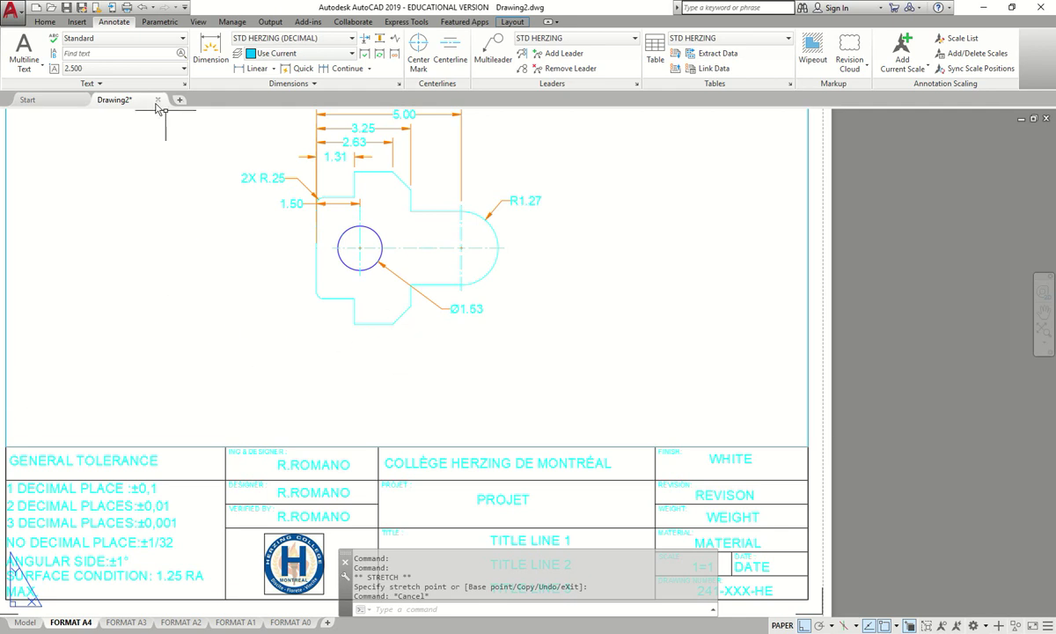
- Add a 2.63 vertical dimension from the bottom edge to the hole centre, left of the part
left_click(210, 53)
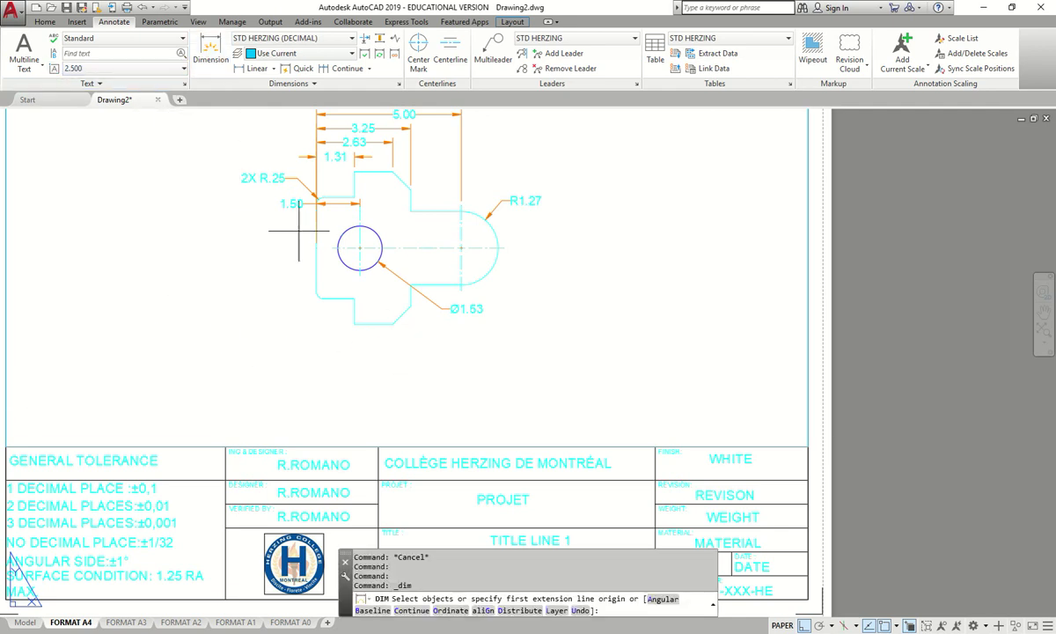
scroll(280, 216, "up", 2)
scroll(367, 271, "up", 3)
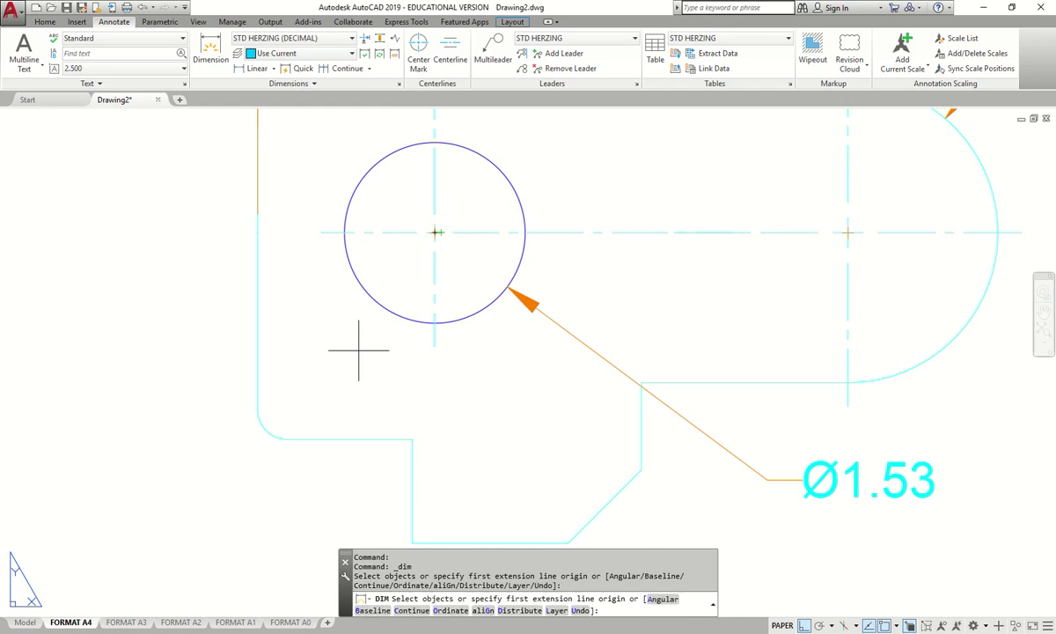
middle_click_drag(428, 502, 413, 430)
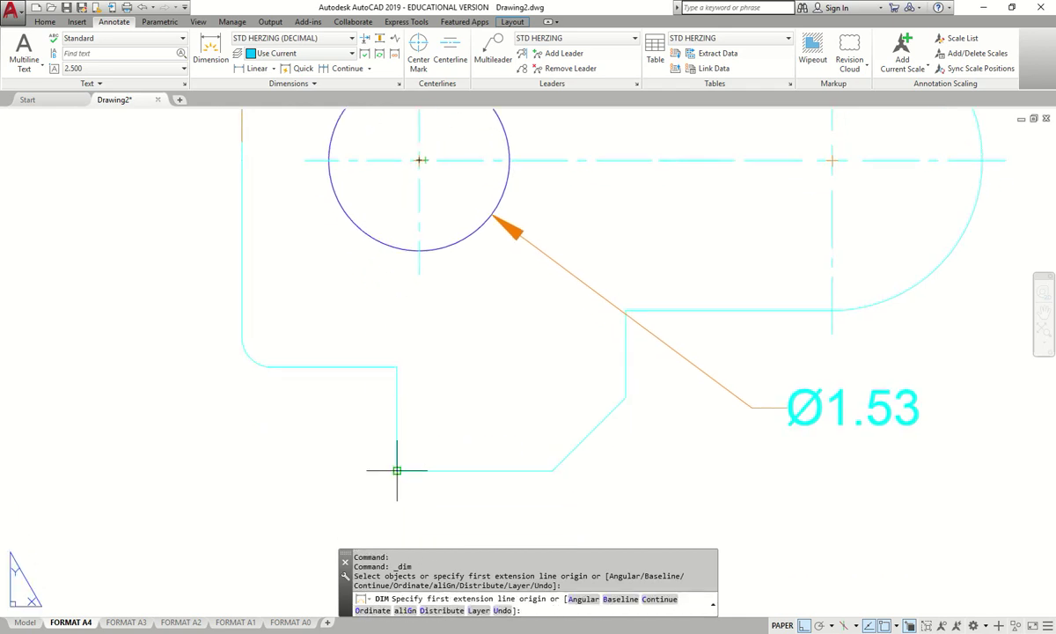
left_click(397, 470)
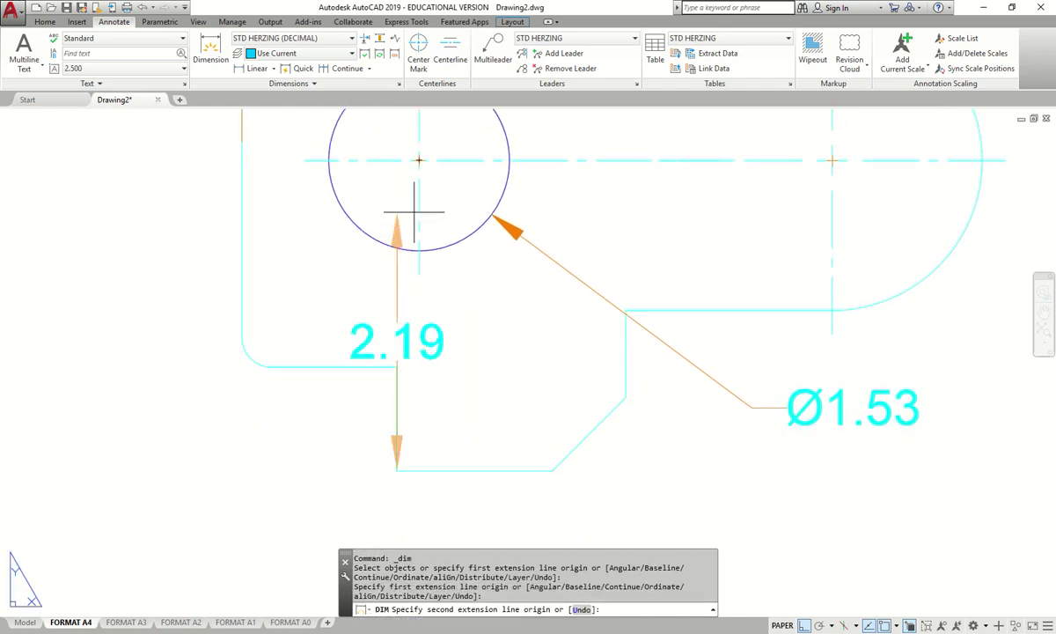
left_click(397, 161)
scroll(216, 269, "down", 3)
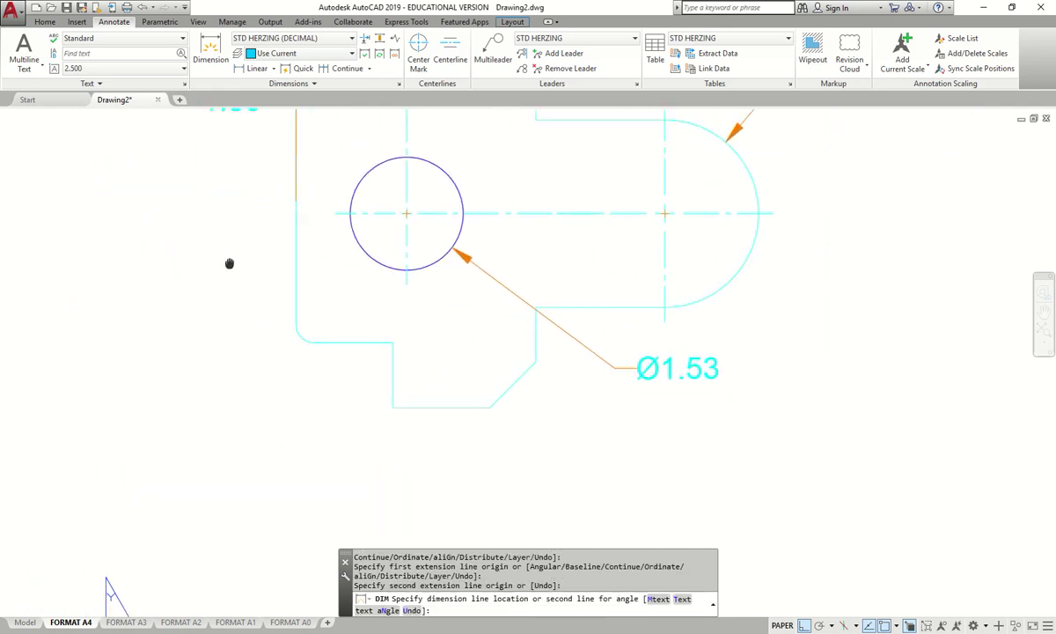
left_click(198, 275)
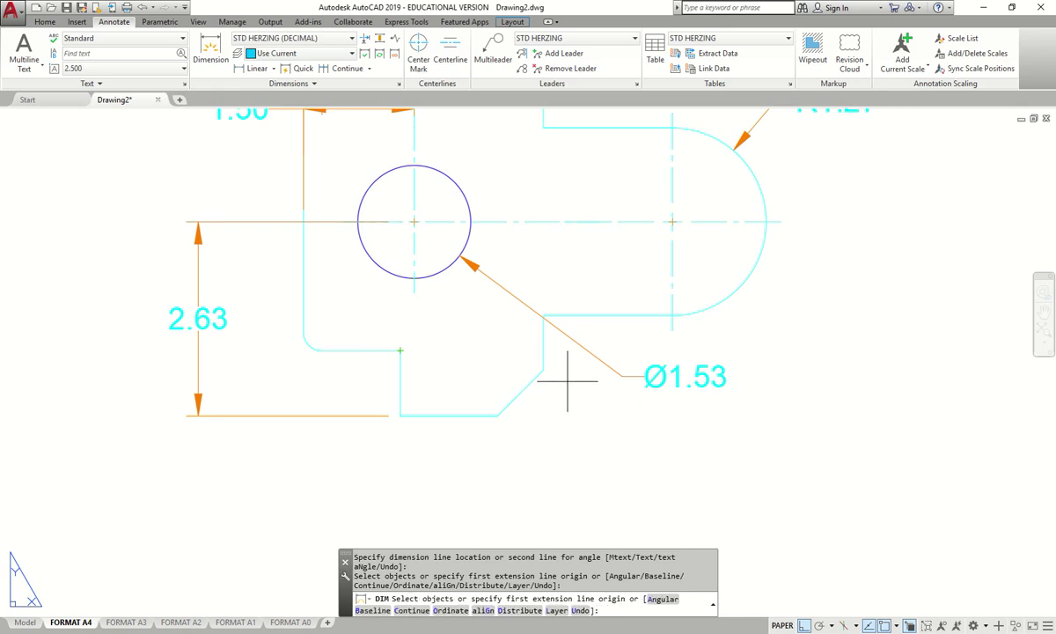
- Add a 2.01 vertical dimension from the lower step corner to the hole centre
left_click(543, 368)
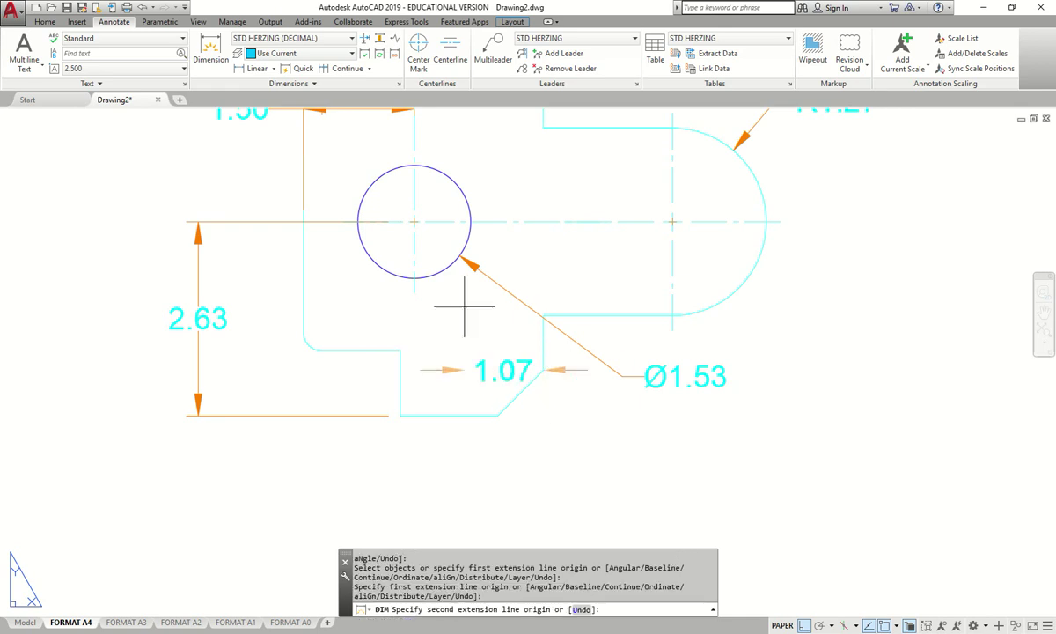
left_click(414, 221)
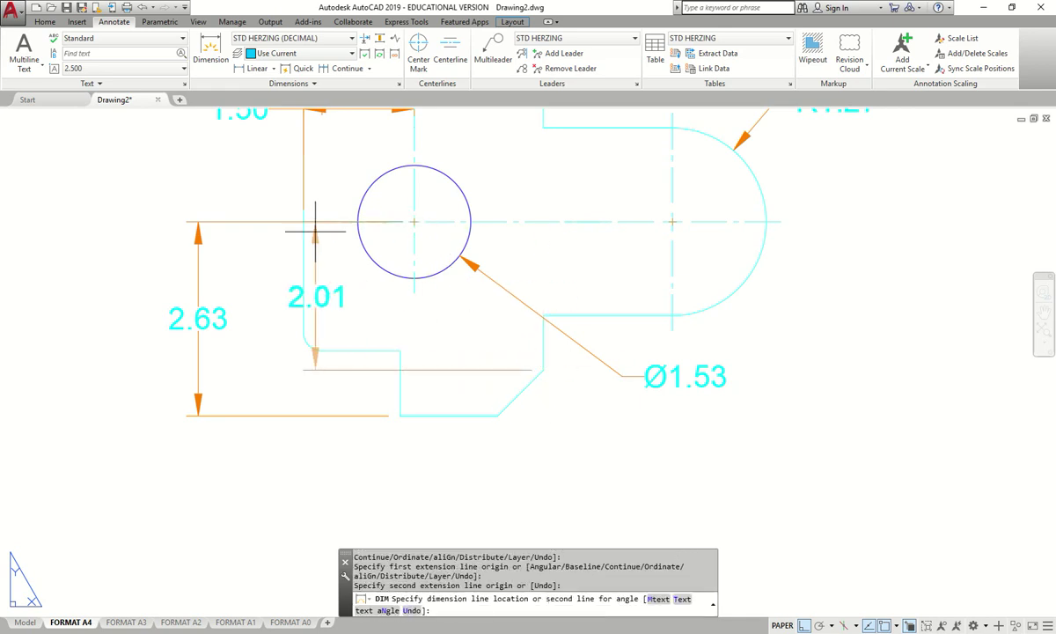
left_click(253, 267)
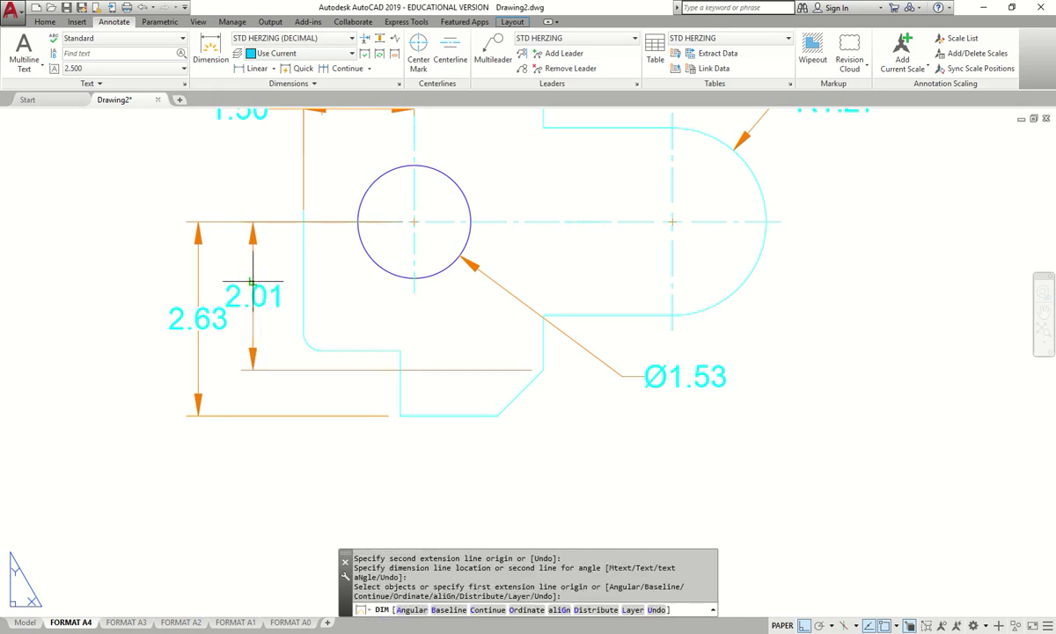
key("Escape")
- Raise the 2.63 text and shift the 2.01 dimension line left using grips
left_click(267, 297)
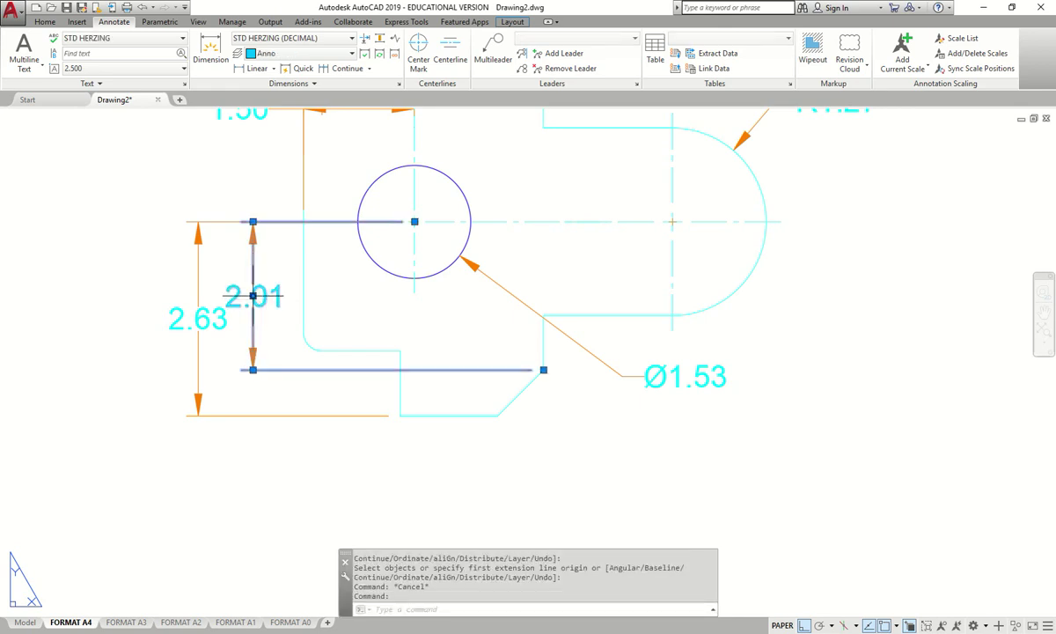
left_click(252, 297)
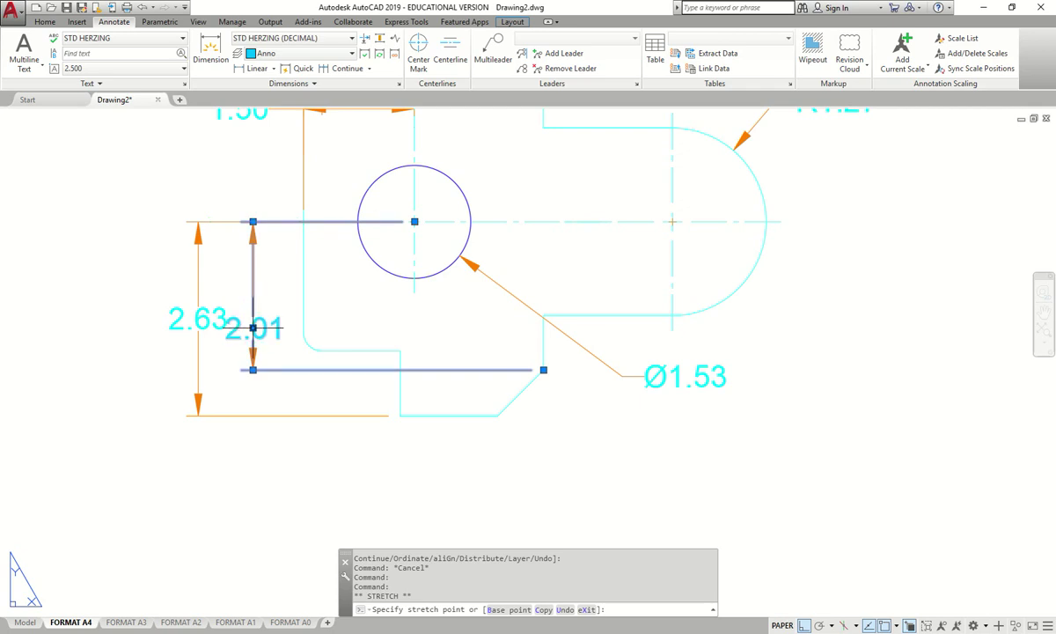
key("Escape")
left_click(211, 314)
left_click(198, 319)
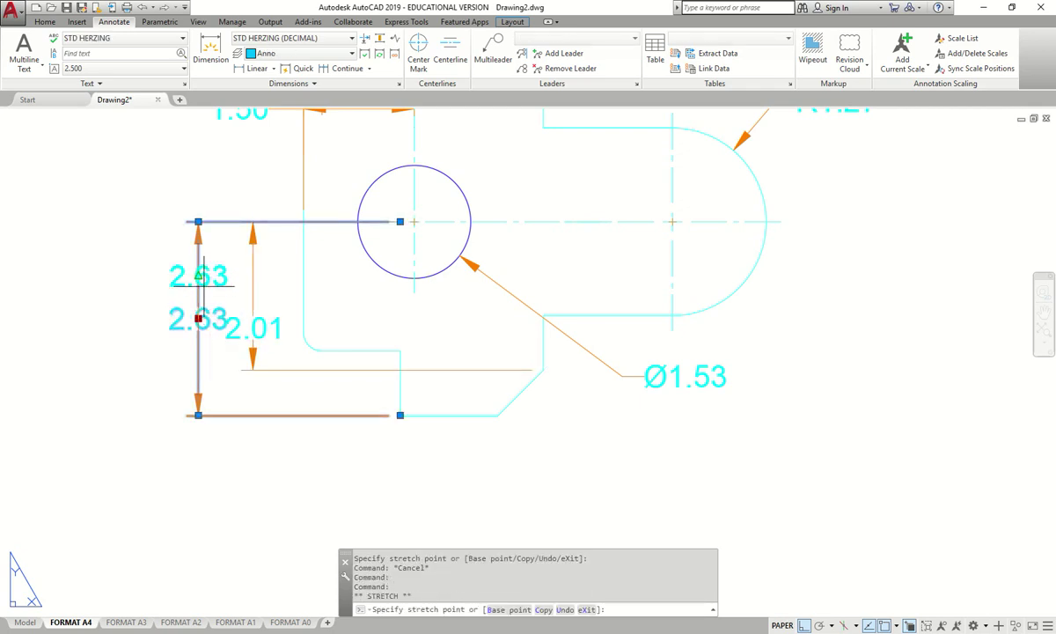
left_click(198, 276)
key("Escape")
left_click(248, 356)
left_click(252, 370)
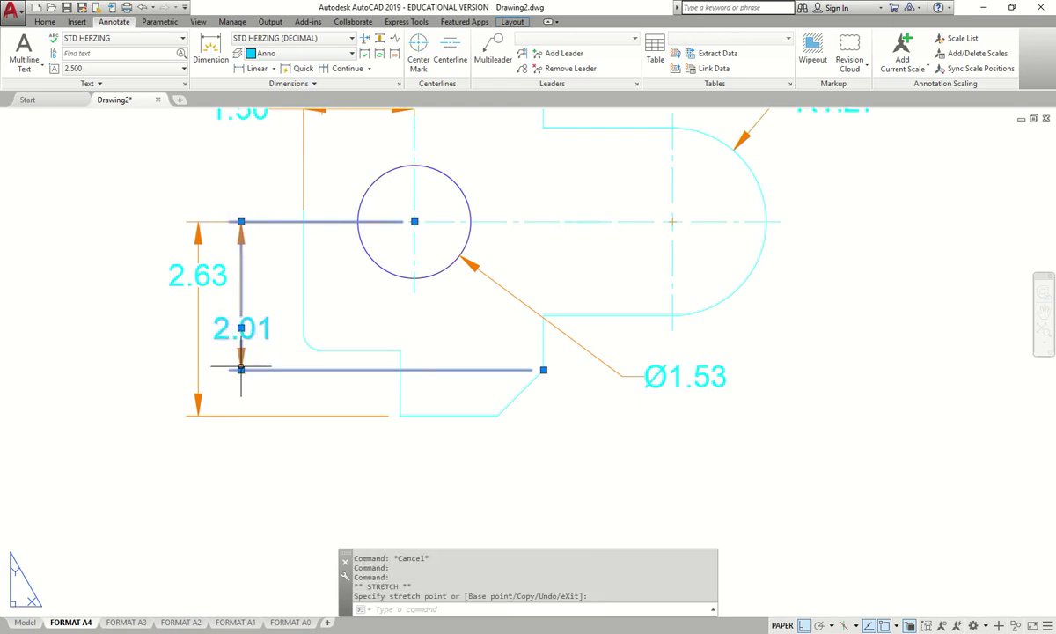
left_click(242, 369)
key("Escape")
left_click(211, 51)
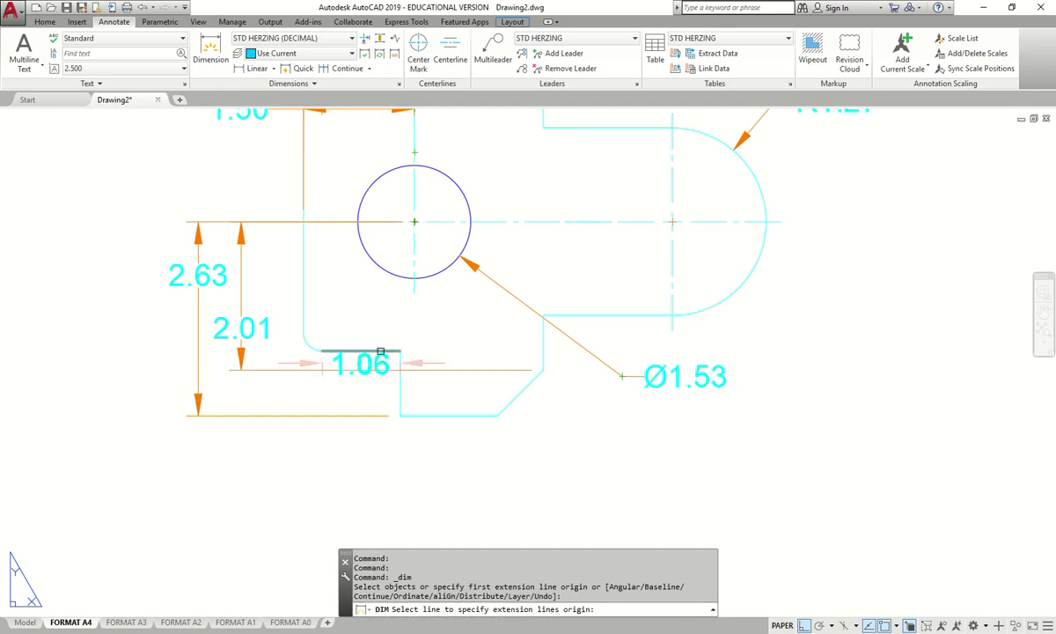
- Add a 1.75 vertical dimension from the lower profile line to the hole centre
left_click(399, 350)
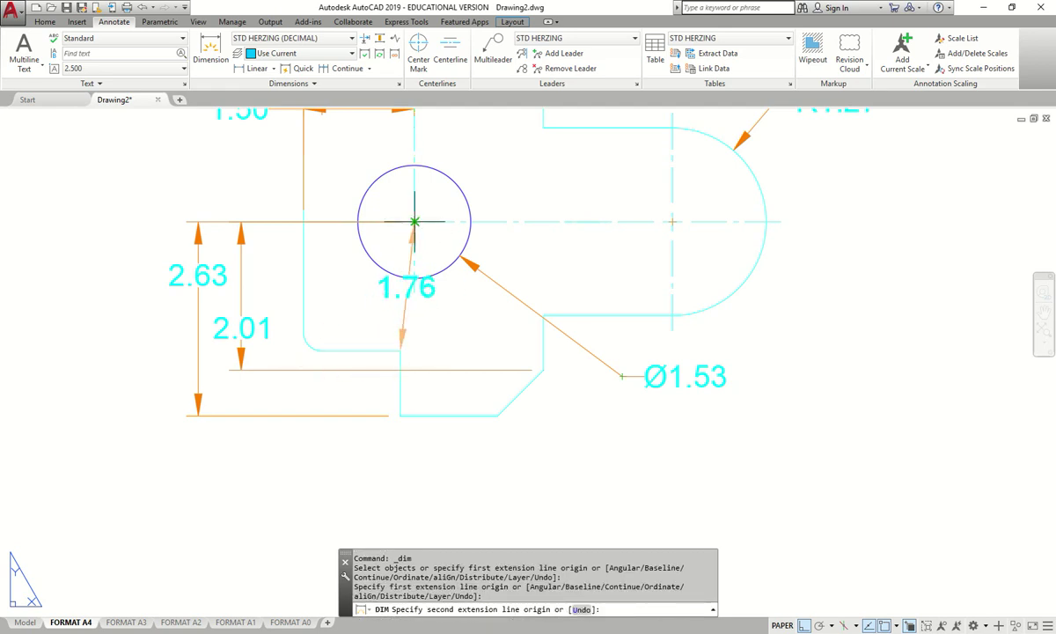
left_click(413, 221)
left_click(285, 249)
key("Escape")
scroll(285, 249, "down", 5)
scroll(299, 254, "up", 5)
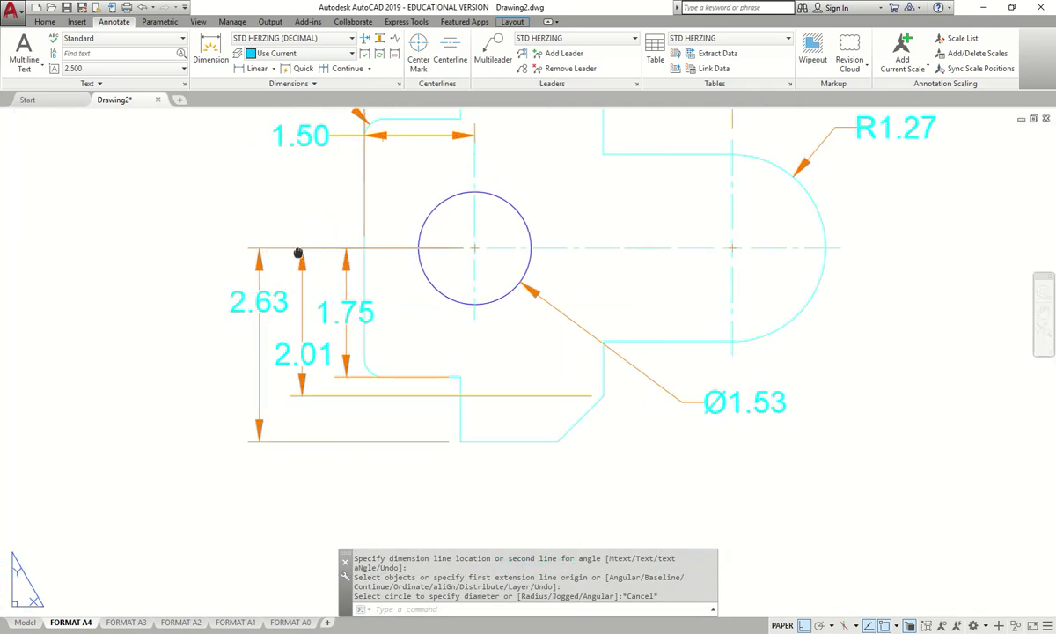
- Grip-move the 2.63, 2.01 and 1.75 dimension lines closer to the part
middle_click_drag(298, 253, 389, 209)
left_click(348, 332)
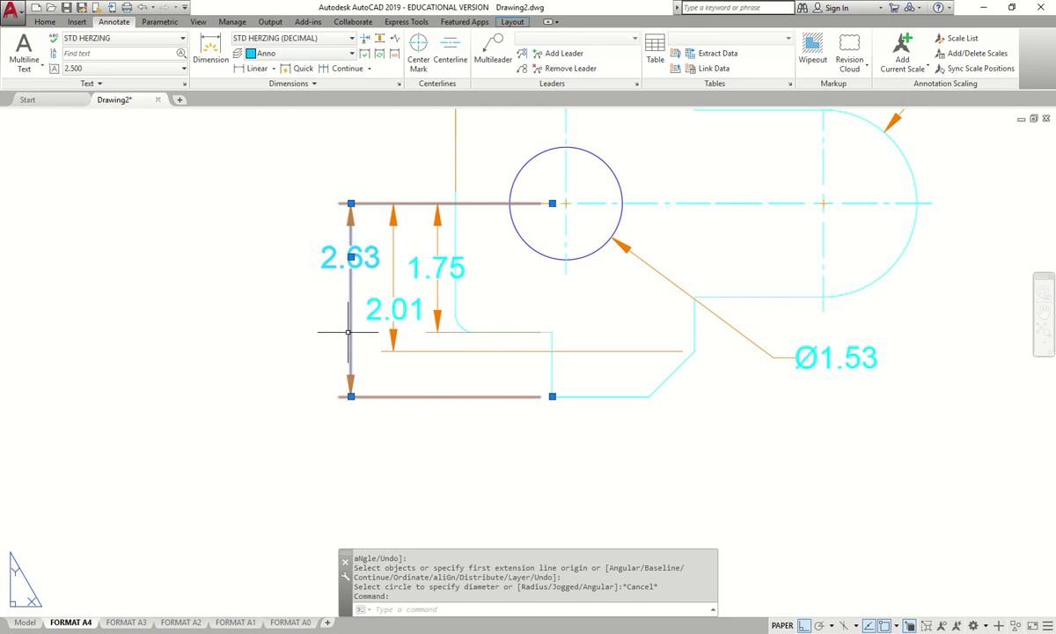
left_click(351, 396)
left_click(319, 395)
key("Escape")
left_click(395, 355)
left_click(394, 350)
left_click(365, 350)
key("Escape")
left_click(436, 332)
left_click(436, 332)
left_click(406, 332)
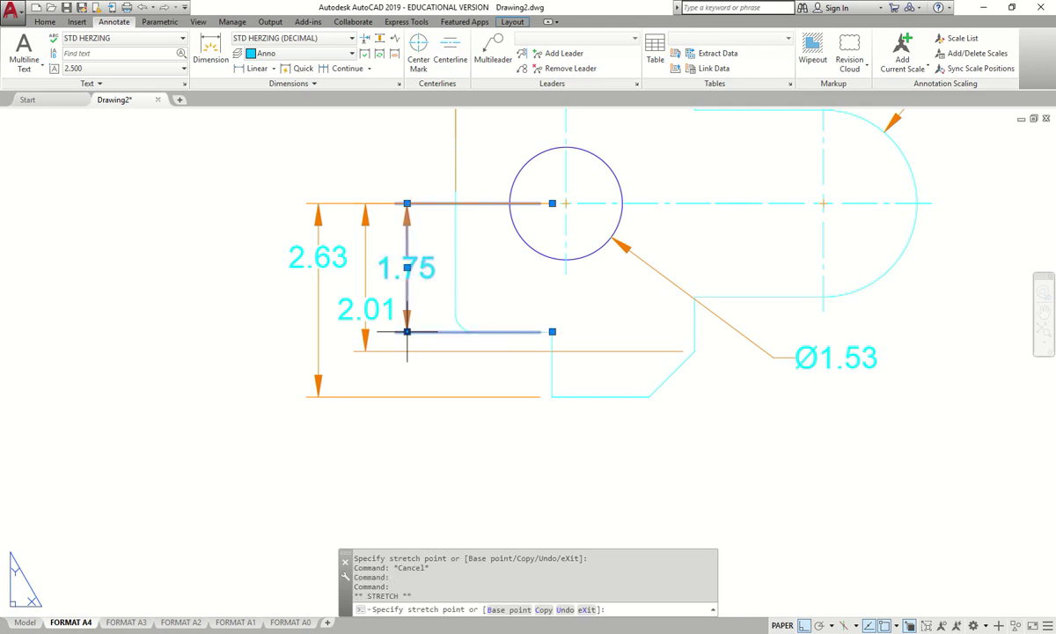
key("Escape")
scroll(406, 365, "down", 2)
scroll(405, 339, "up", 2)
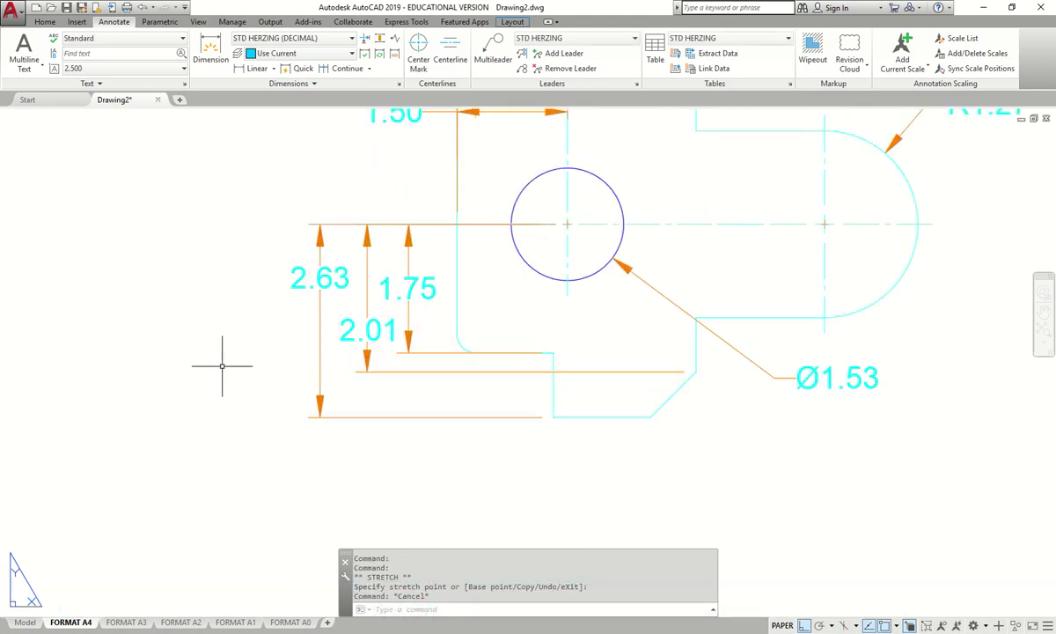
scroll(223, 363, "down", 6)
scroll(319, 354, "up", 4)
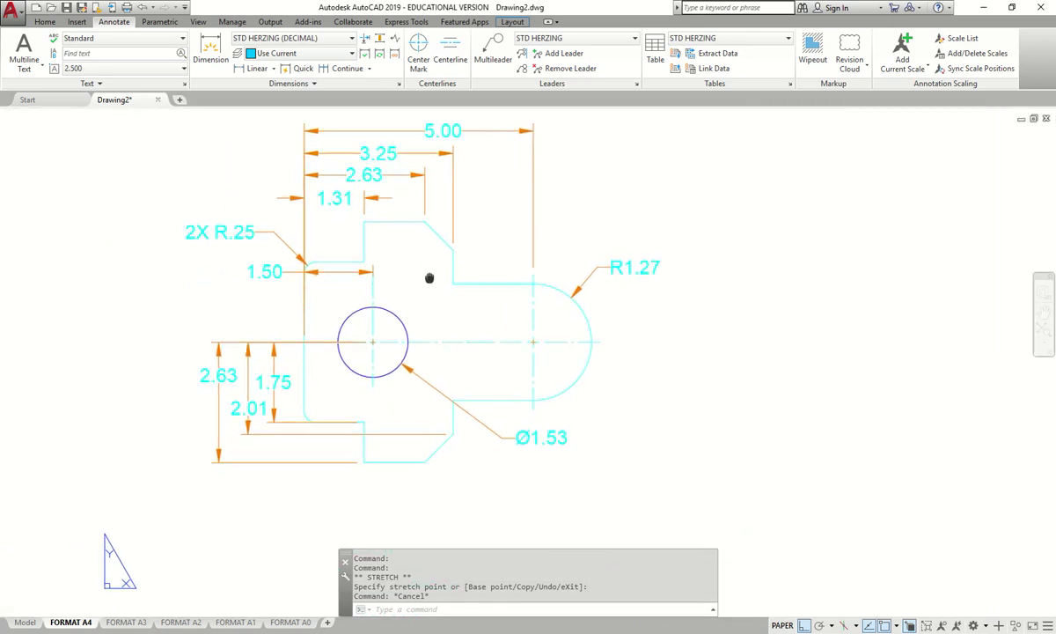
- Check the Figure 5-103 reference photo, move it aside, and return to the drawing
key("alt+Tab")
mouse_move(715, 142)
left_mouse_down()
mouse_move(789, 100)
mouse_move(0, 37)
left_mouse_up()
key("alt+Tab")
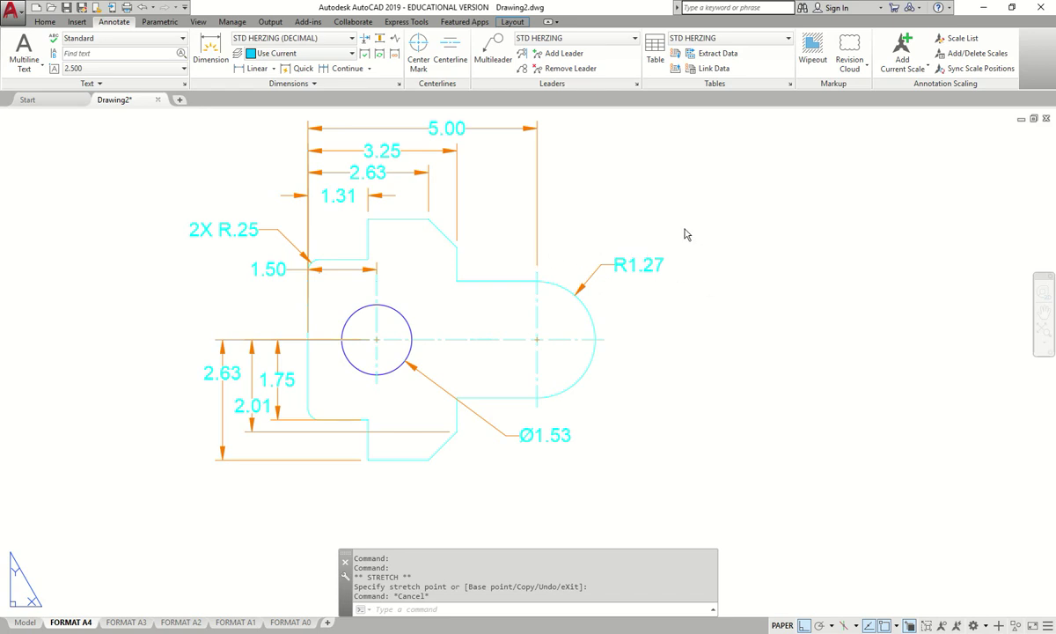
- Edit the R1.27 dimension text and open the Character Map from the Symbol list's Other option
scroll(684, 266, "up", 2)
scroll(677, 236, "down", 4)
scroll(672, 236, "up", 2)
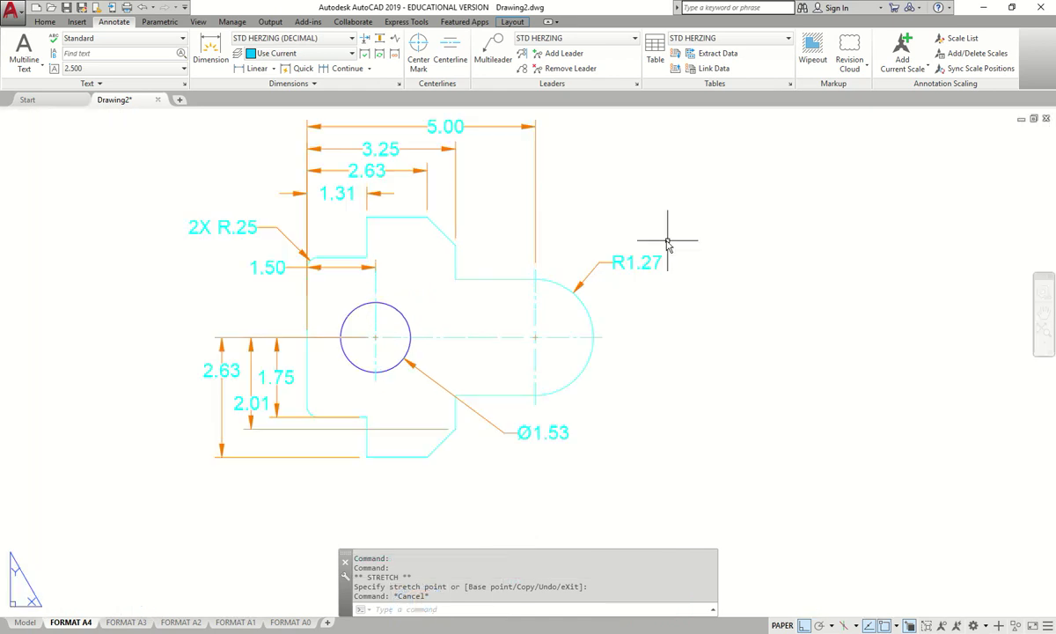
double_click(658, 261)
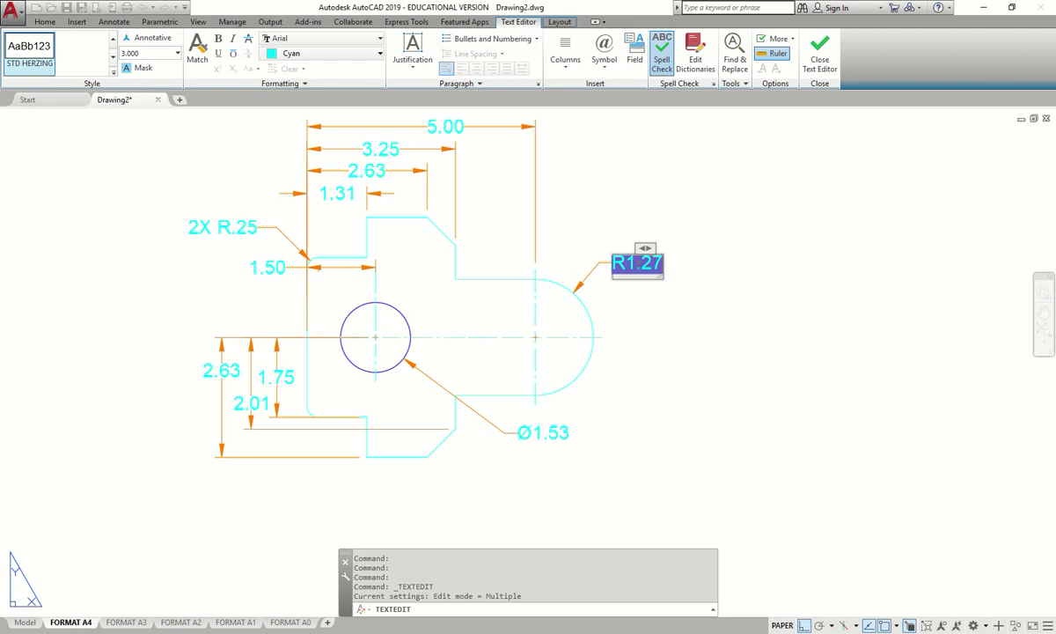
left_click(606, 67)
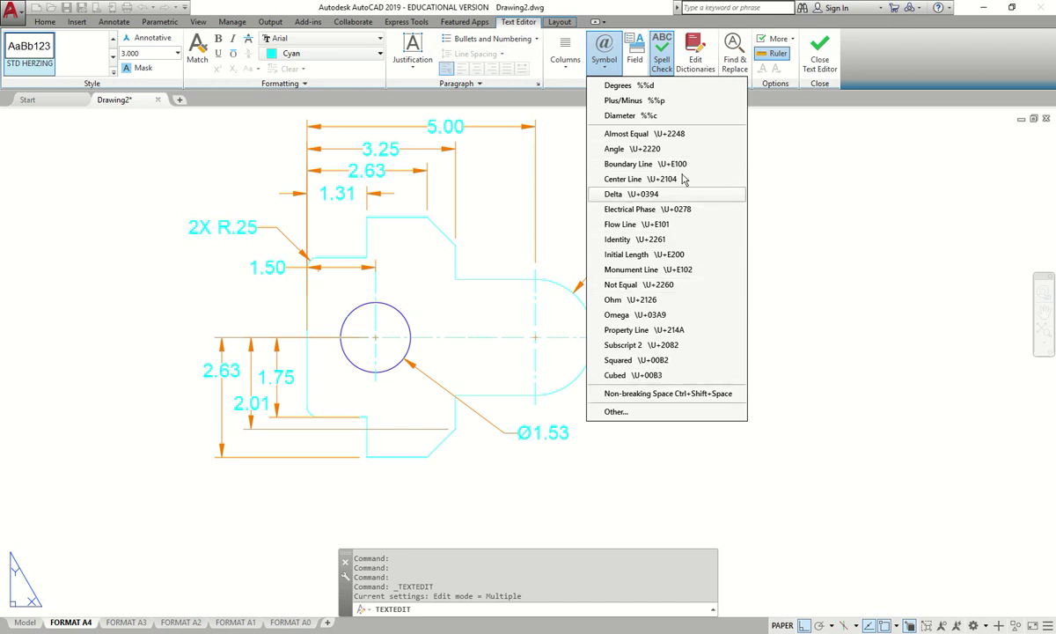
left_click(616, 411)
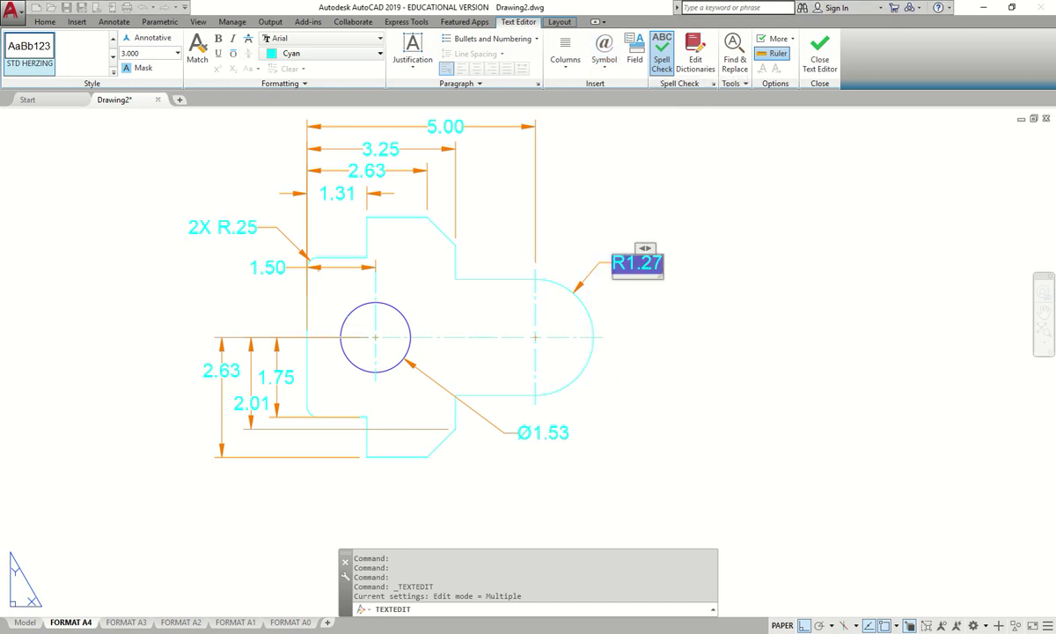
left_click_drag(21, 92, 579, 130)
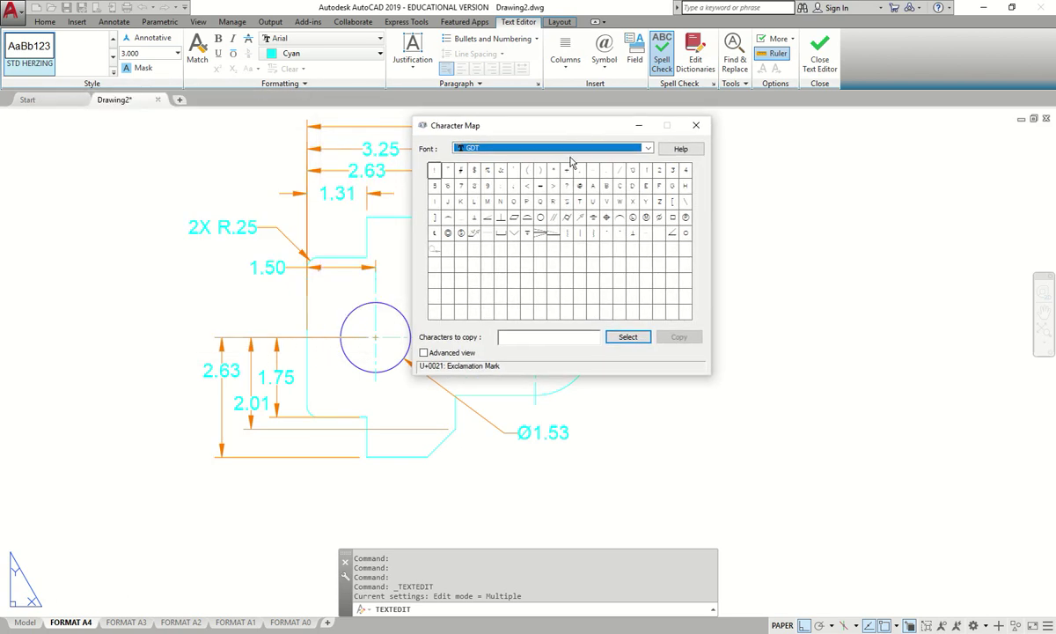
- Pick the GDT depth symbol (U+0078) in Character Map, then close it
left_click(584, 148)
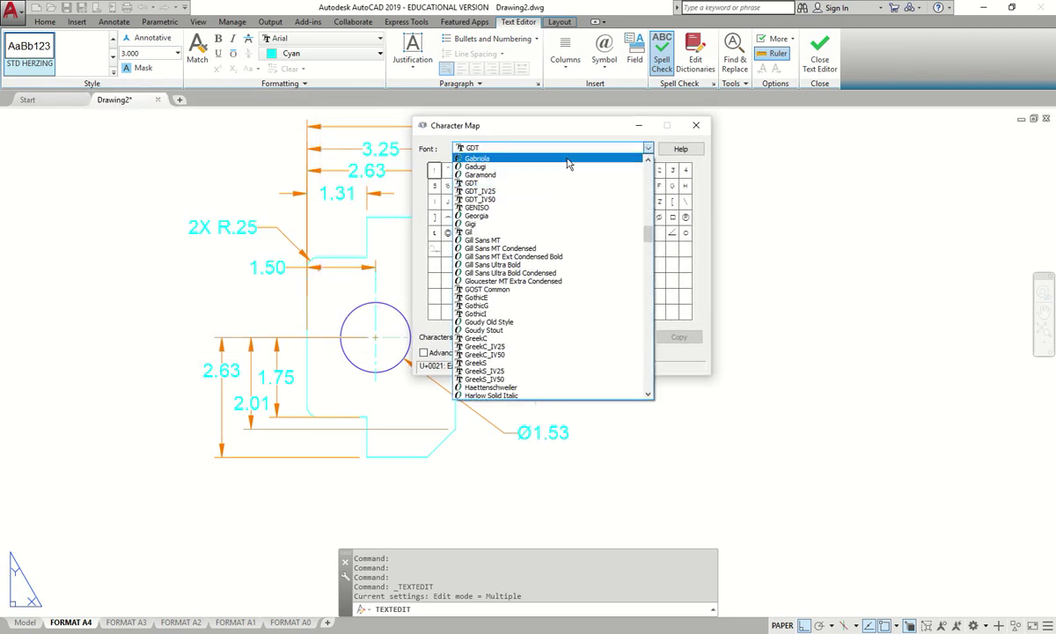
left_click(546, 179)
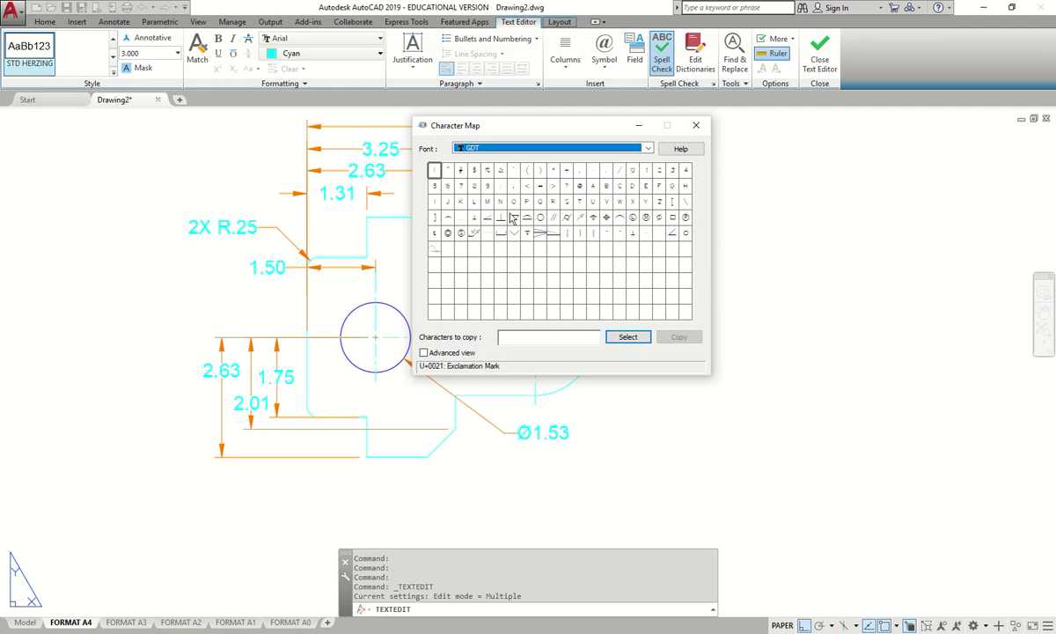
left_click(528, 235)
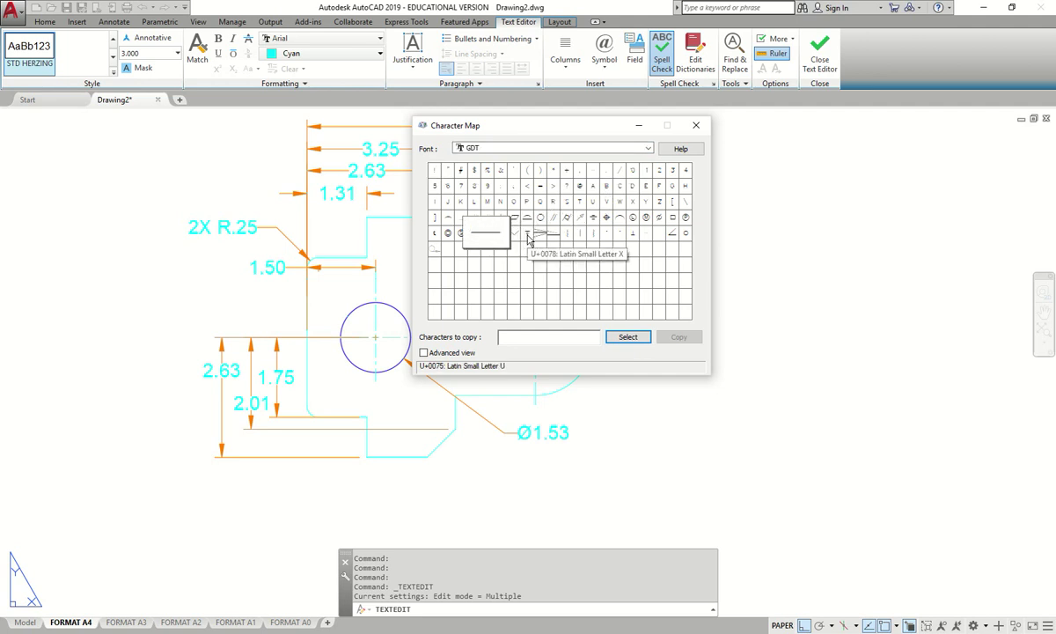
key("Right")
key("Right")
key("Right")
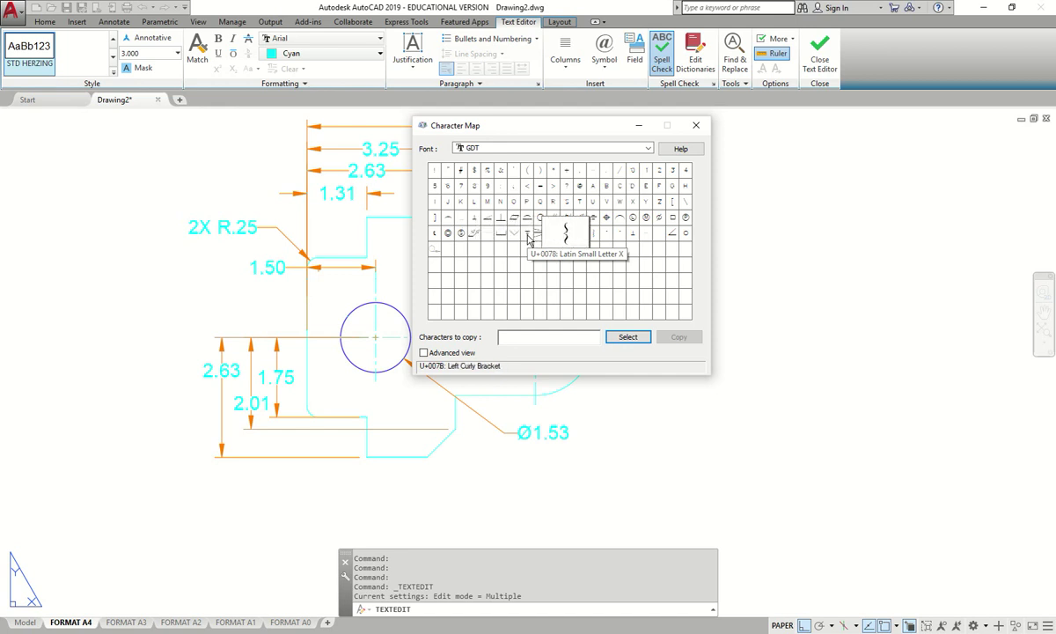
left_click(528, 236)
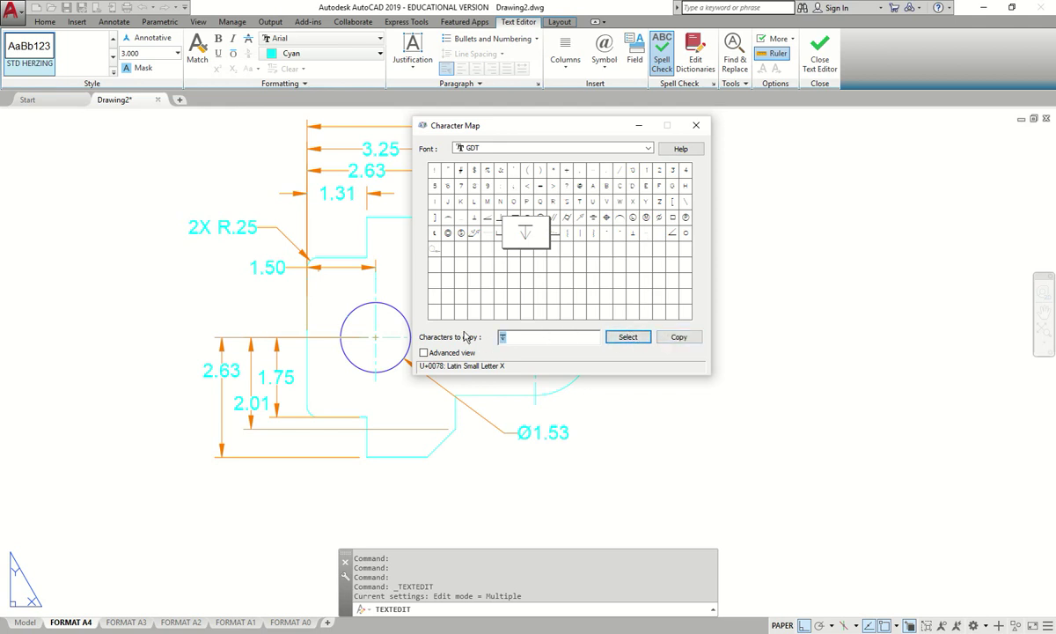
left_click(696, 129)
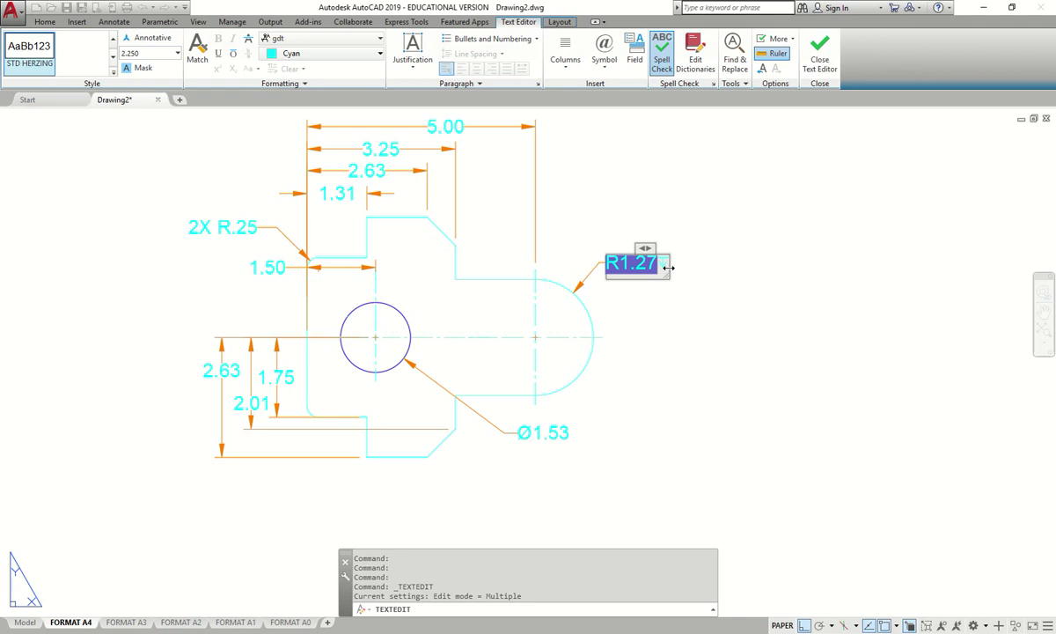
- Close the text editor and reopen the R1.27 dimension text for editing
left_click(700, 270)
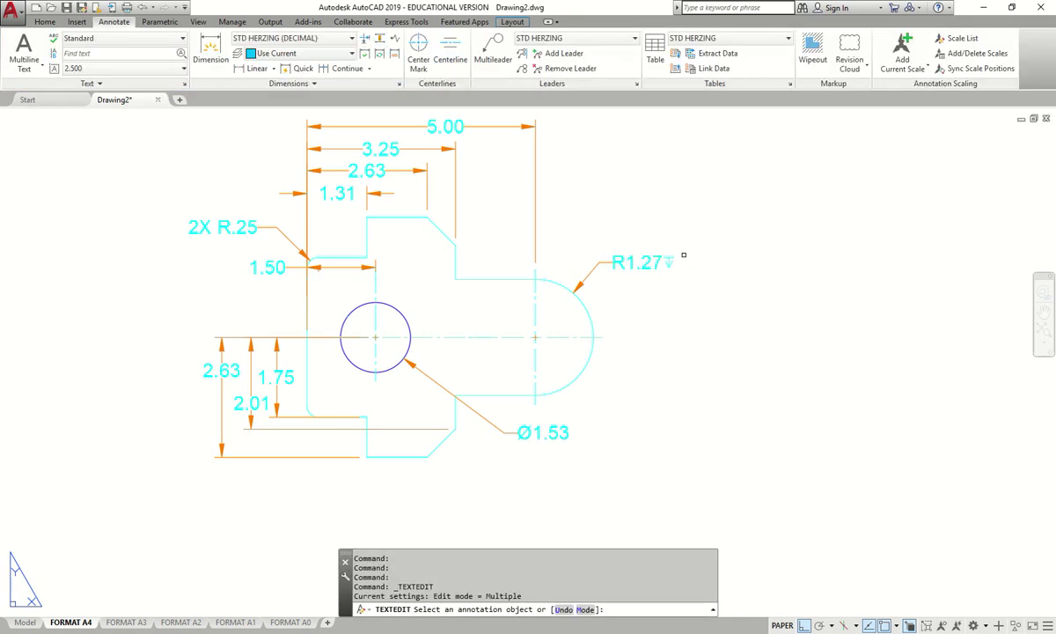
scroll(683, 255, "up", 2)
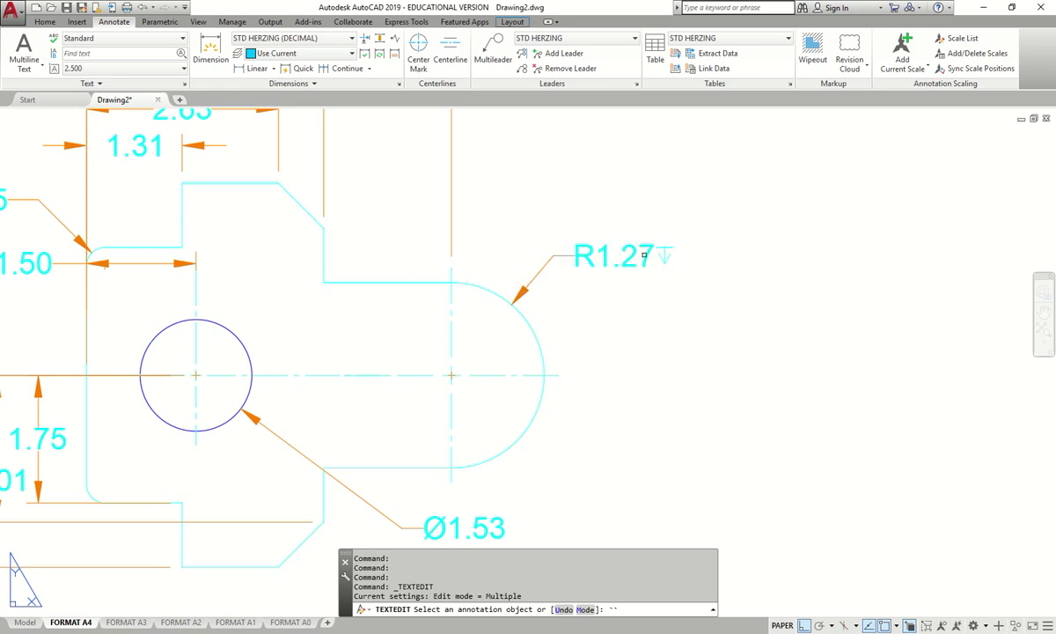
key("Escape")
left_click(642, 259)
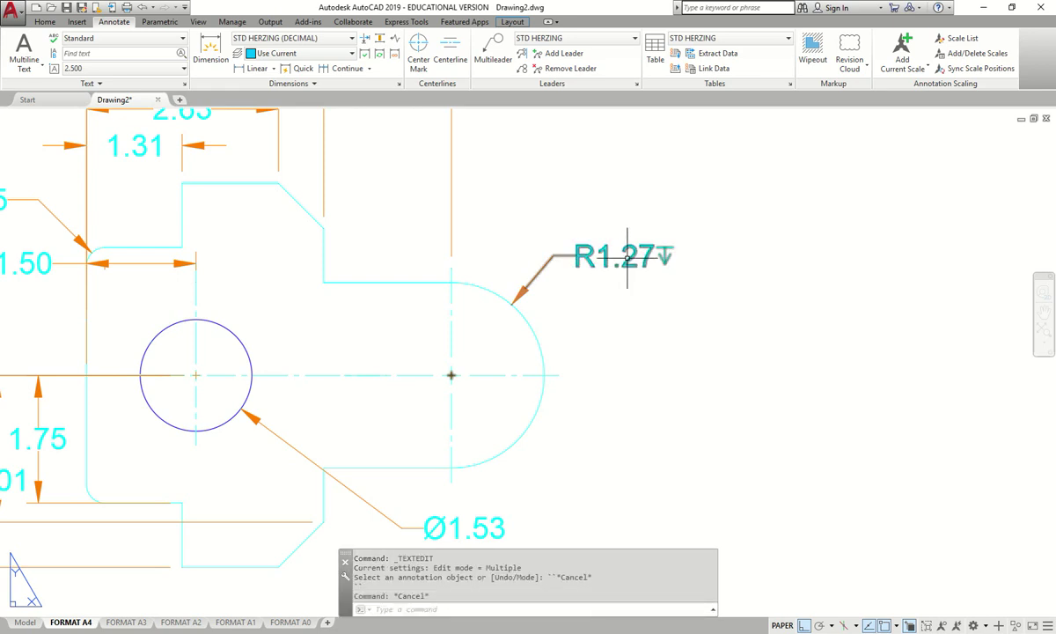
double_click(651, 256)
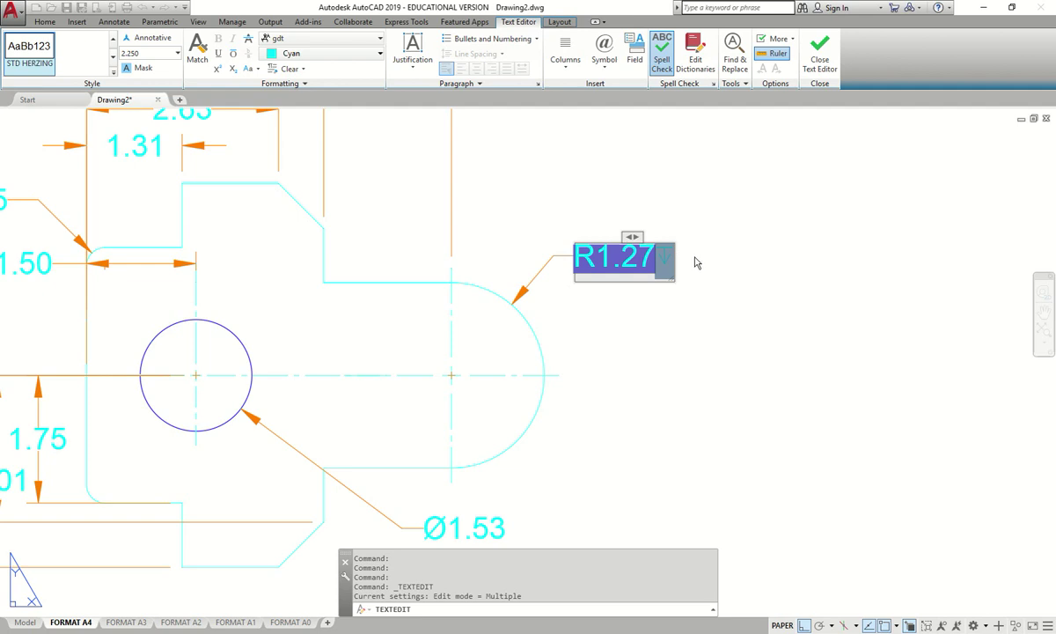
left_click(654, 300)
scroll(628, 258, "up", 2)
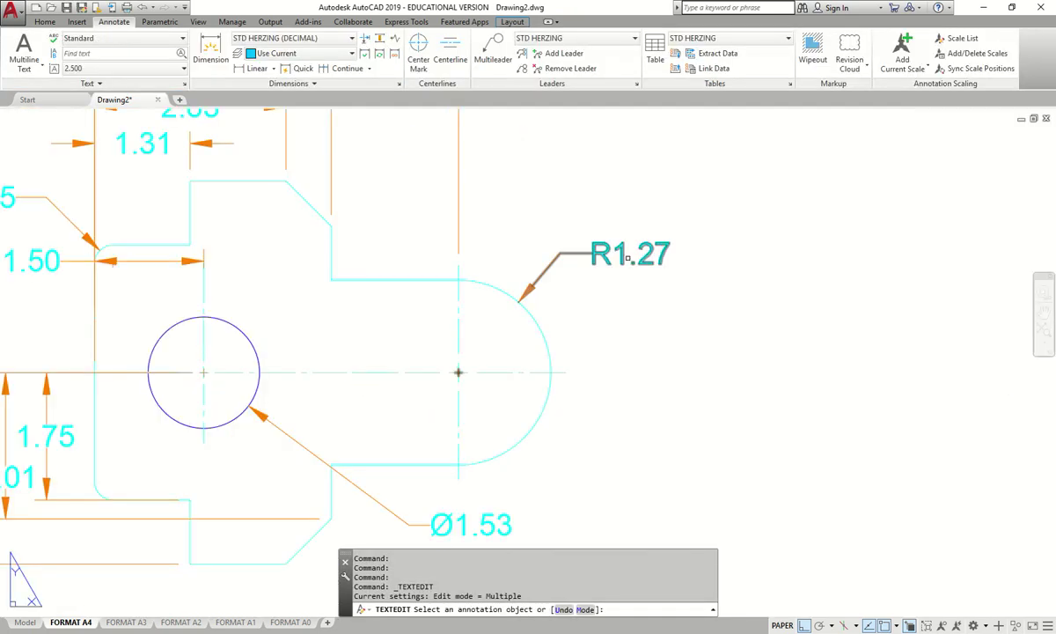
key("Escape")
left_click(624, 255)
double_click(627, 254)
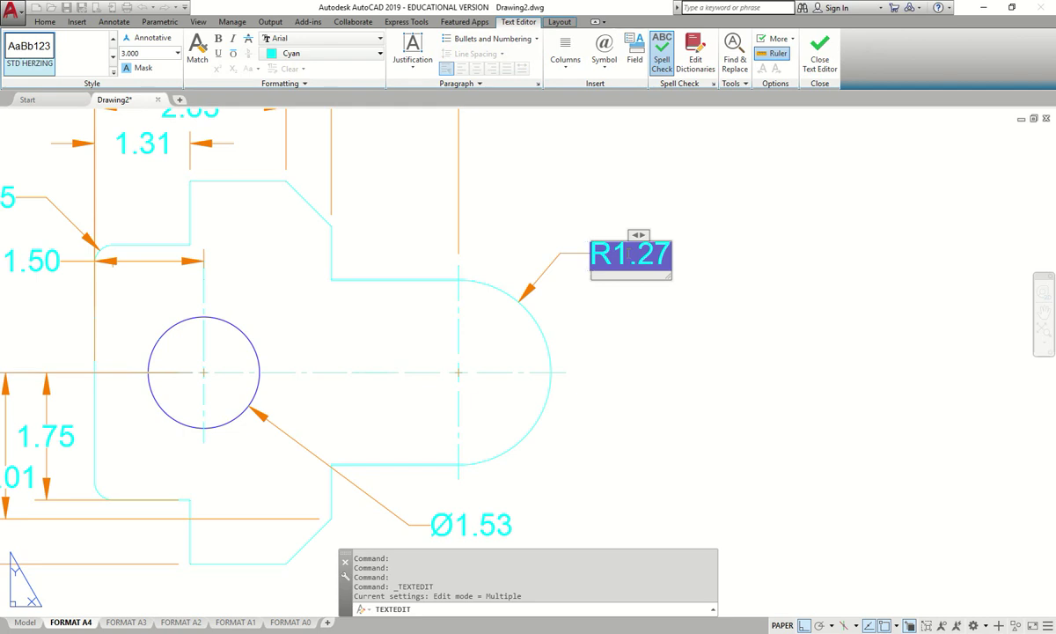
- Change the radius label to R2, then undo it back to R1.27
left_click(600, 255)
type("R")
key("Delete")
type("2")
left_click(705, 284)
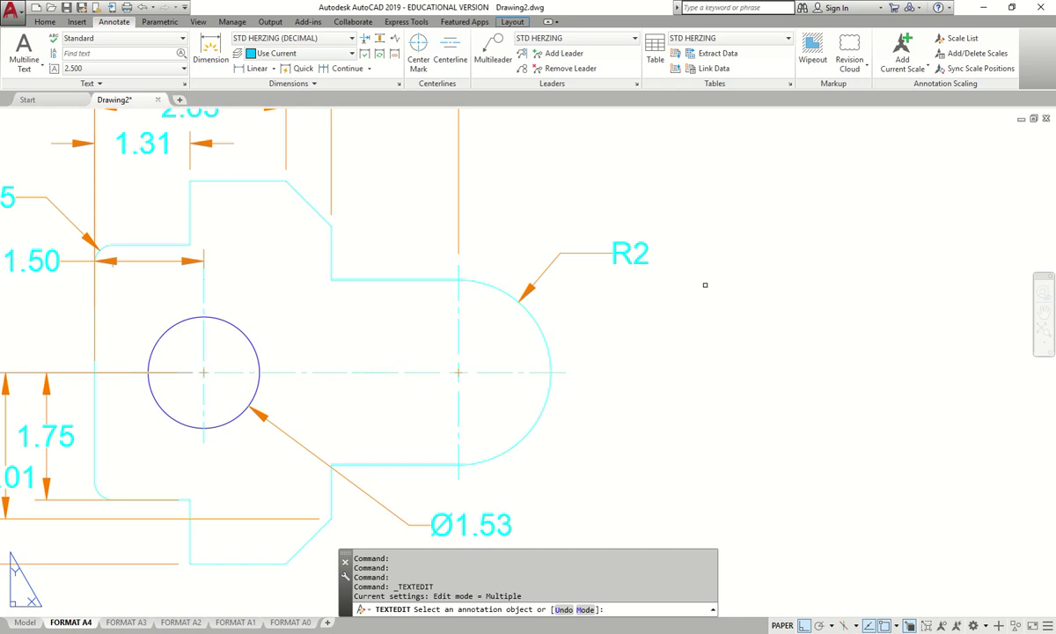
key("ctrl+z")
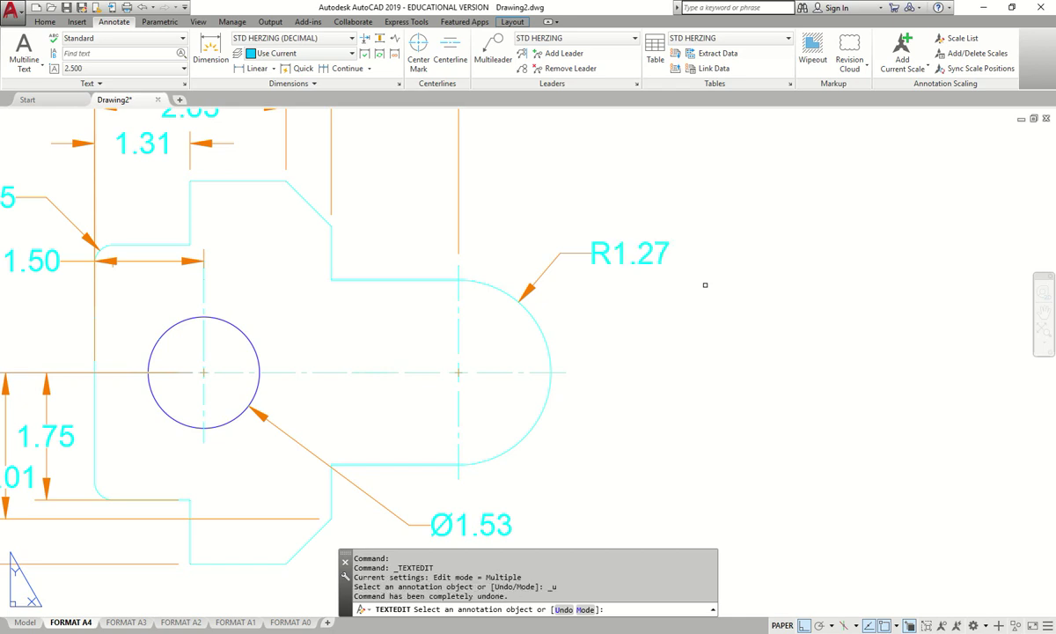
scroll(711, 273, "down", 4)
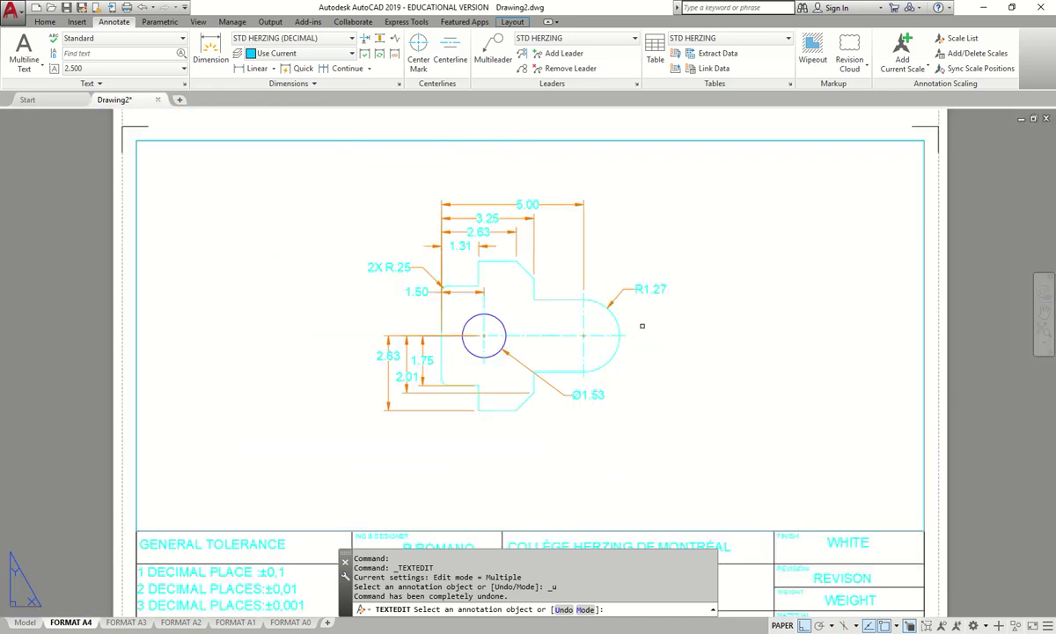
- Open the Dimension Style Manager and enlarge it to show all styles
scroll(620, 299, "down", 1)
scroll(619, 300, "up", 1)
scroll(649, 318, "down", 1)
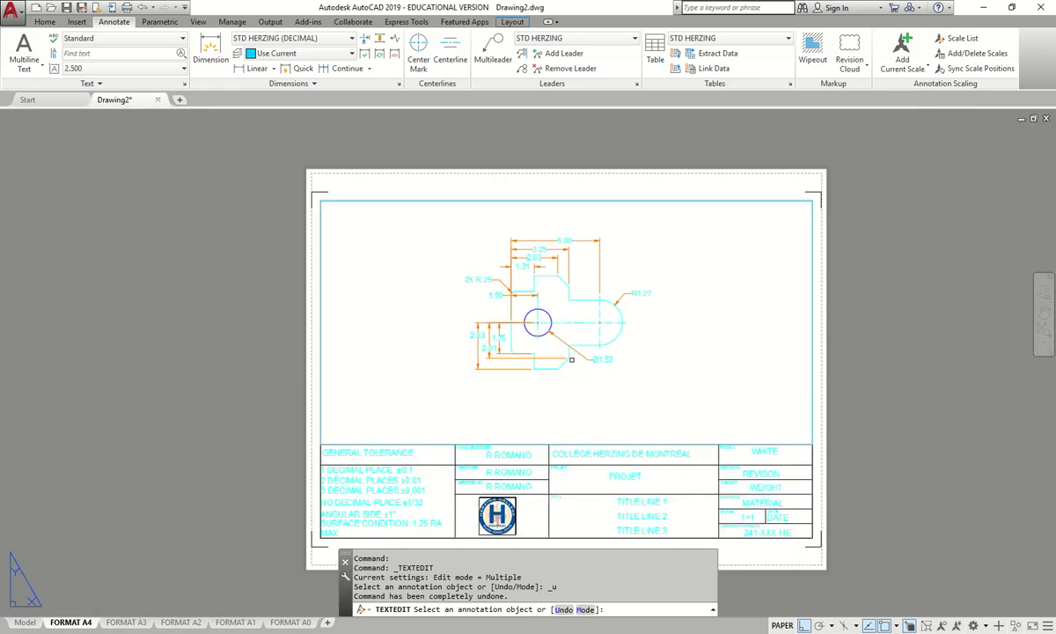
scroll(507, 308, "up", 2)
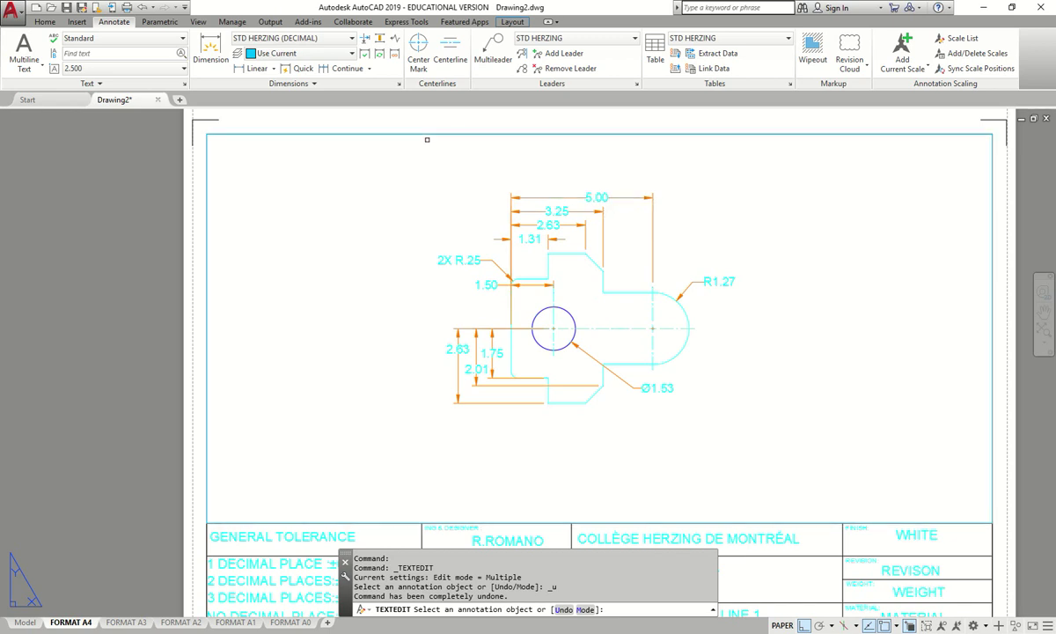
middle_click_drag(375, 157, 336, 158)
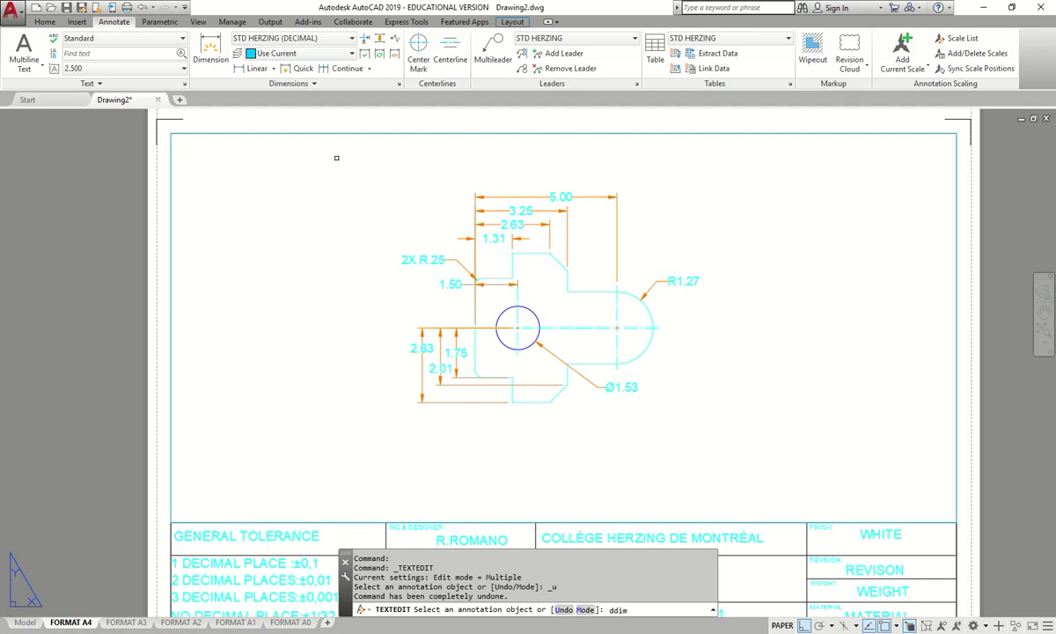
key("Escape")
key("Escape")
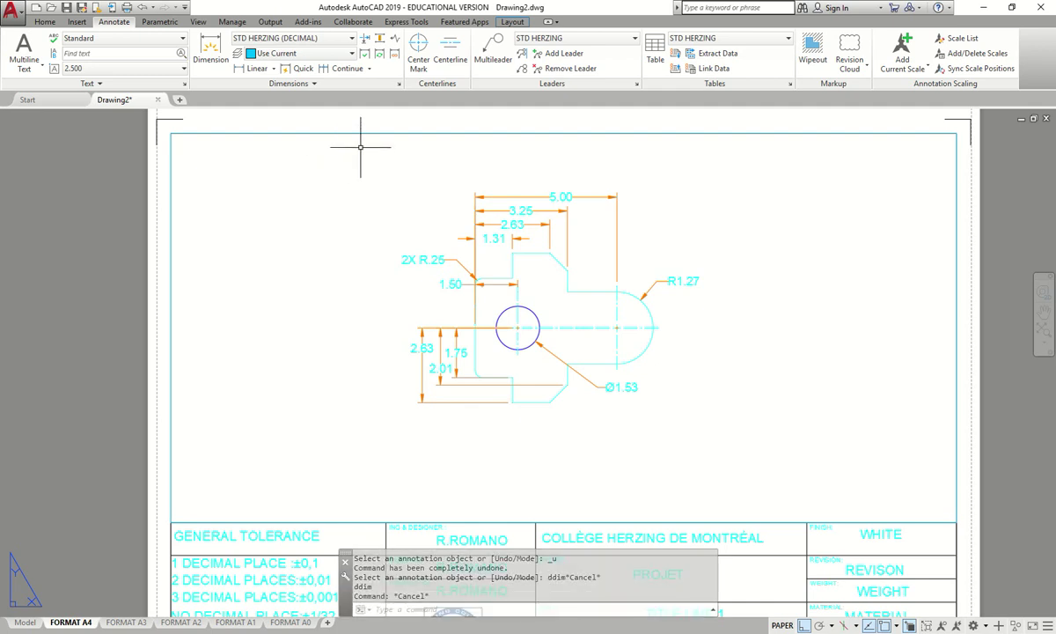
left_click(397, 85)
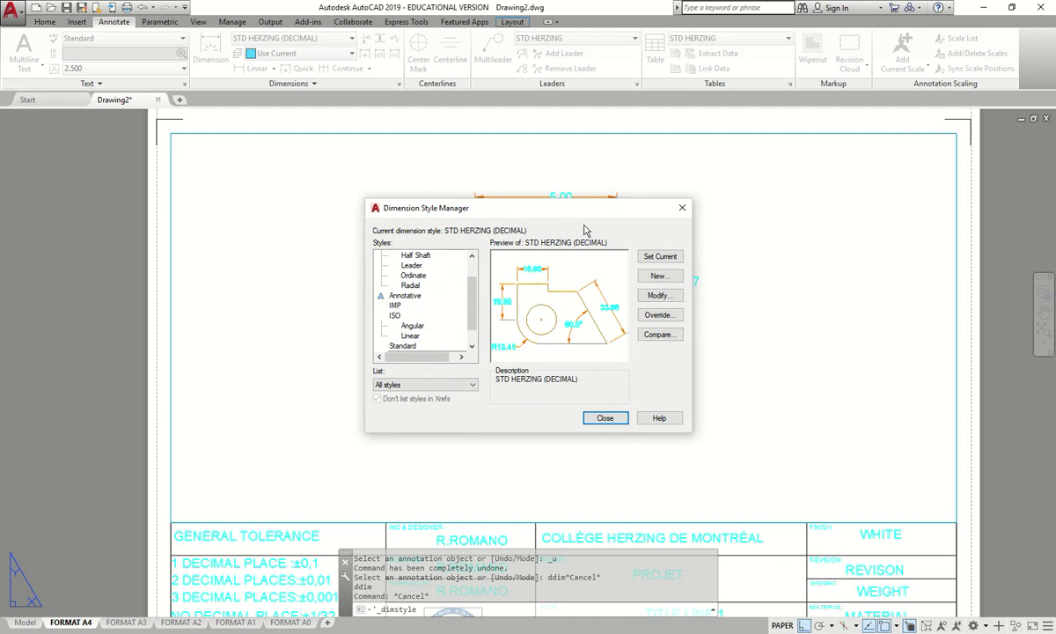
left_click_drag(501, 222, 479, 182)
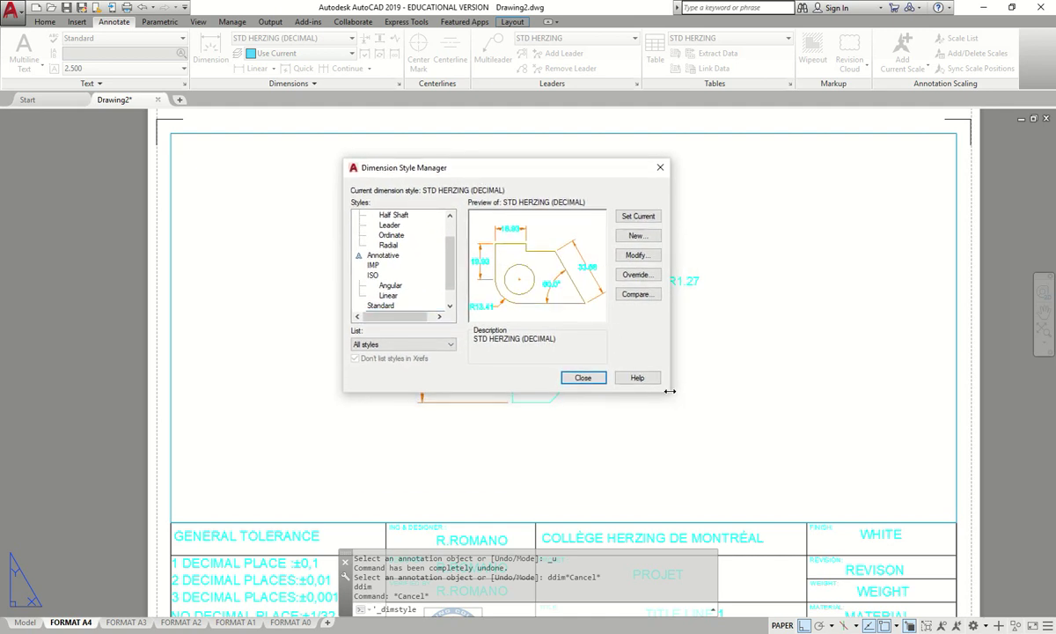
left_click_drag(672, 394, 784, 482)
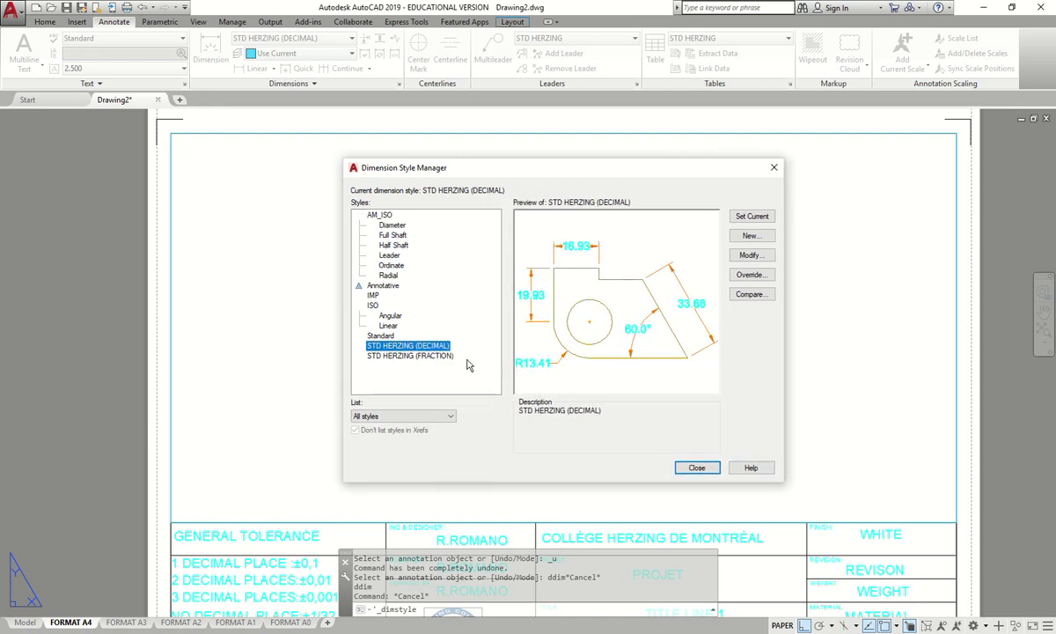
- Set STD HERZING (DECIMAL) text height and arrow size to 2.000, then undo the change
left_click(746, 254)
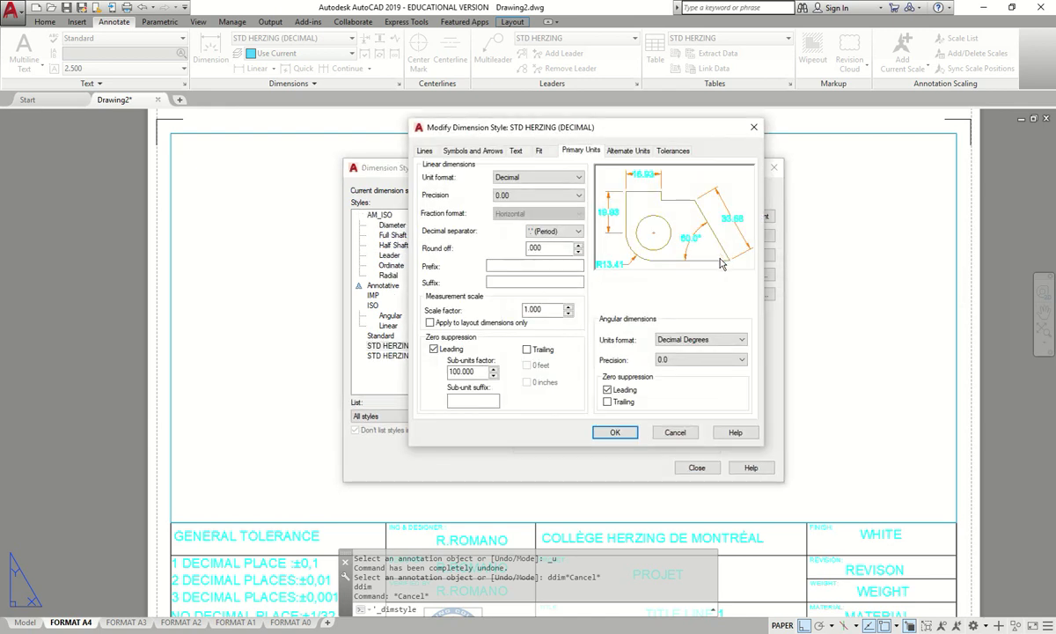
left_click(516, 151)
left_click_drag(567, 240, 525, 240)
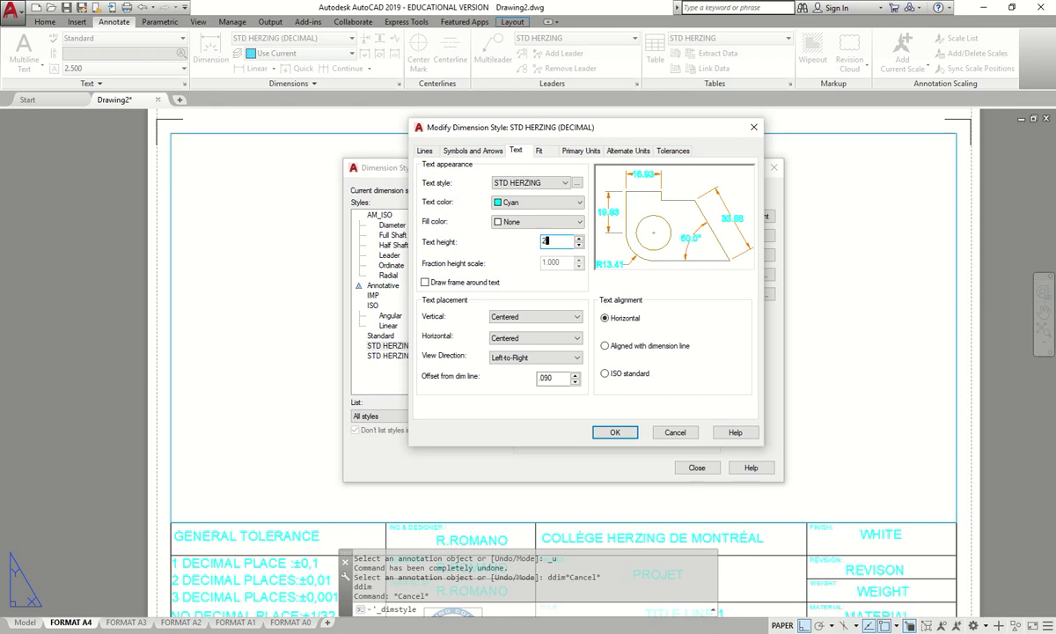
left_click(579, 244)
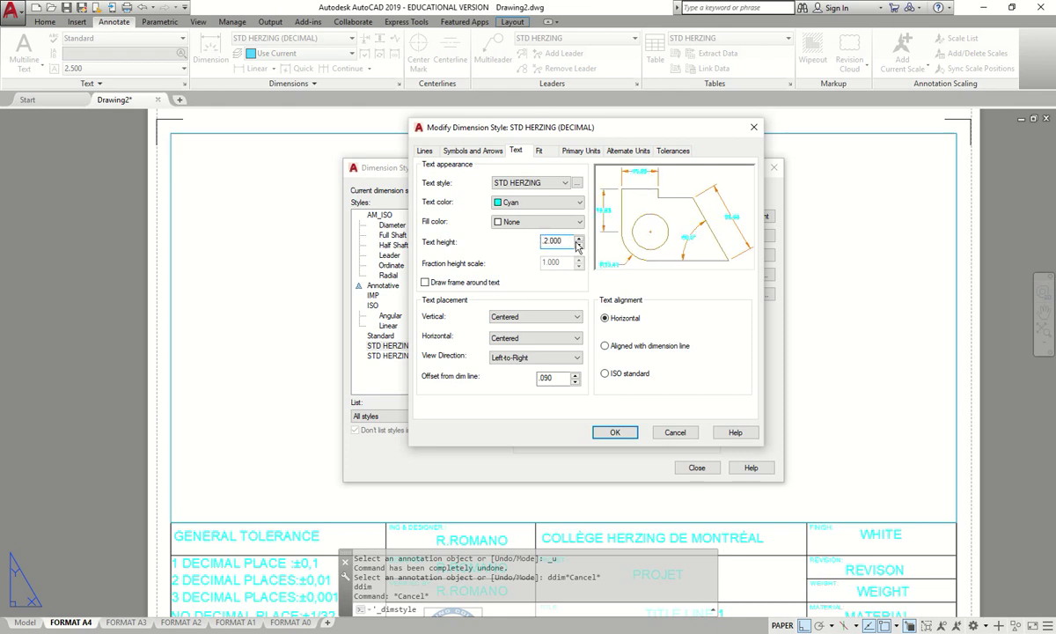
double_click(559, 239)
type("5")
key("shift+Left")
left_click(445, 149)
left_click_drag(448, 277, 384, 276)
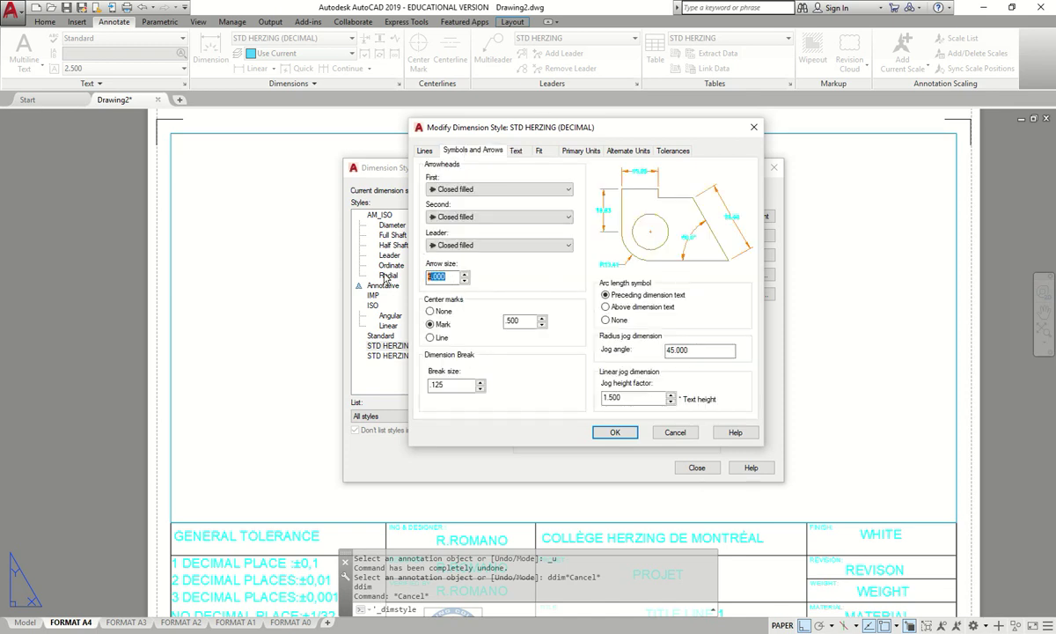
type("2.000")
left_click(616, 433)
left_click(696, 467)
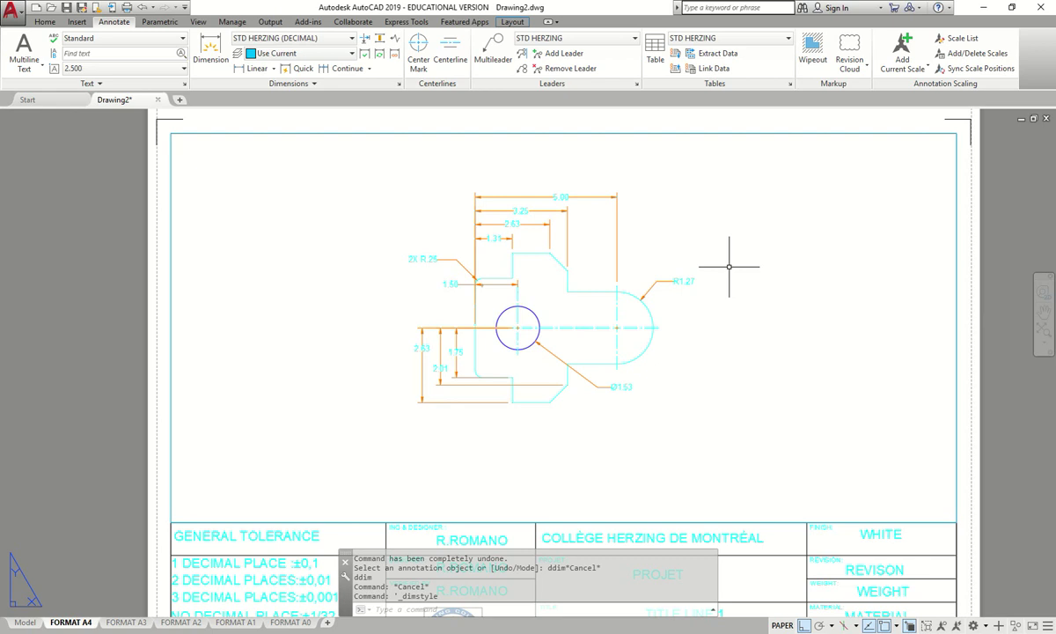
key("ctrl+z")
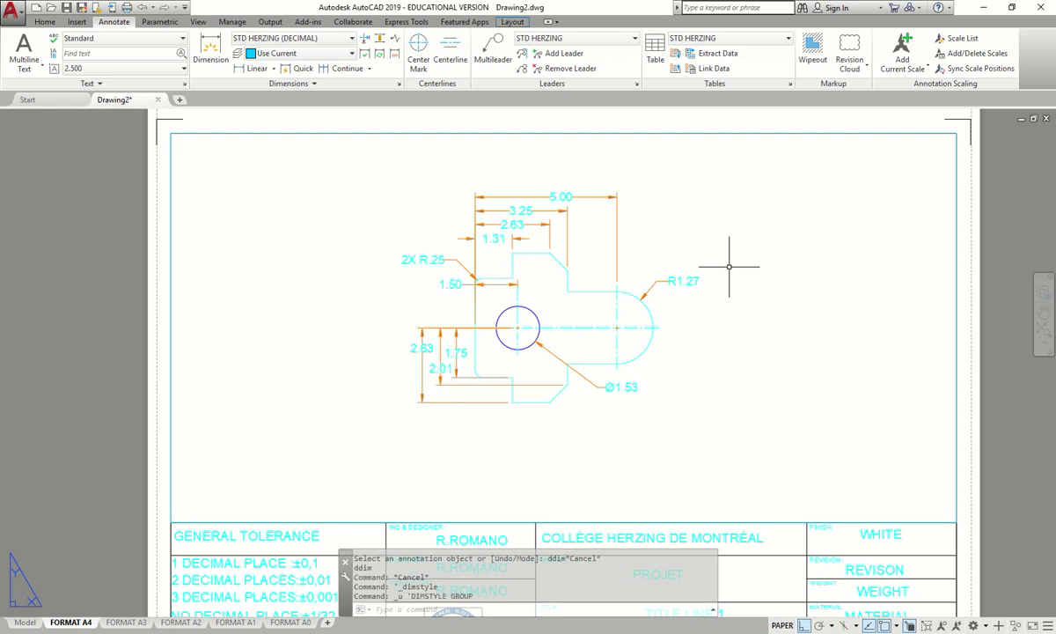
- Bring the title block into view and set its finish attribute to N/A
scroll(648, 122, "down", 3)
scroll(590, 160, "up", 5)
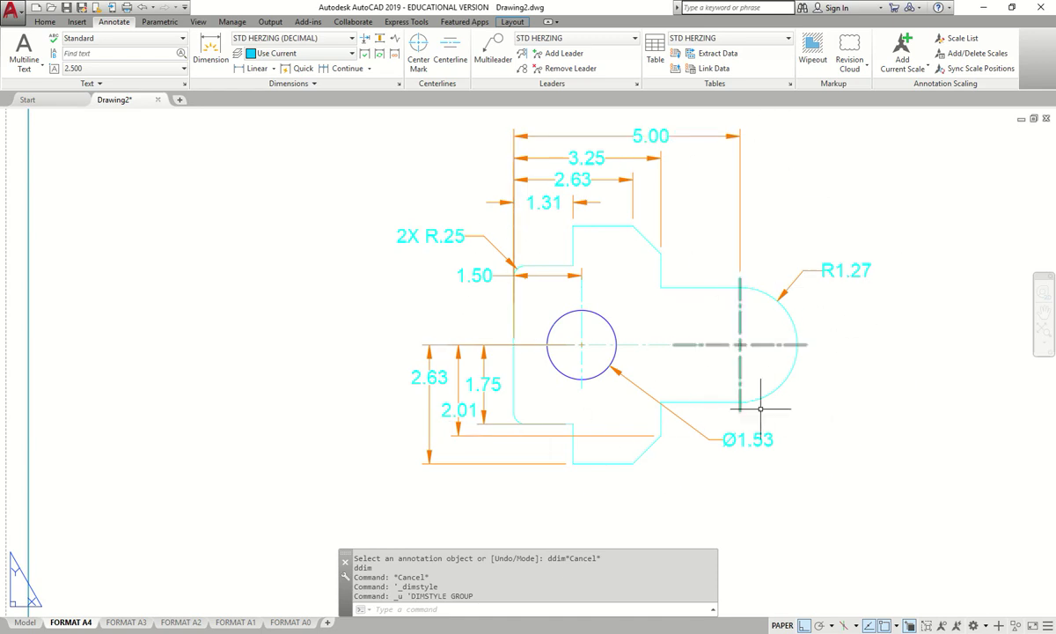
scroll(612, 389, "down", 2)
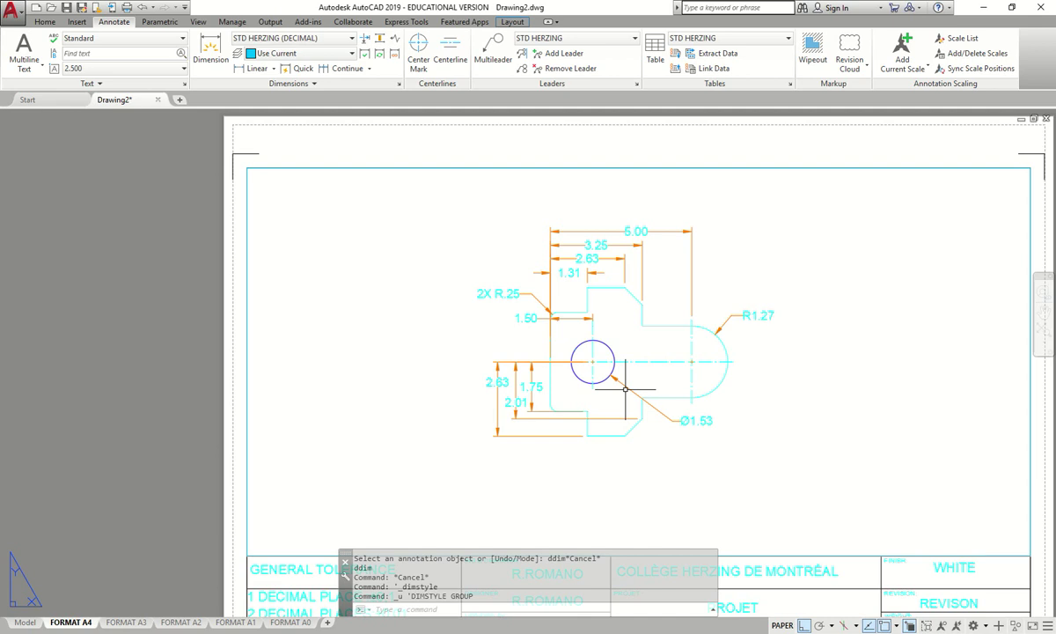
middle_click_drag(522, 348, 507, 175)
middle_click_drag(618, 282, 546, 284)
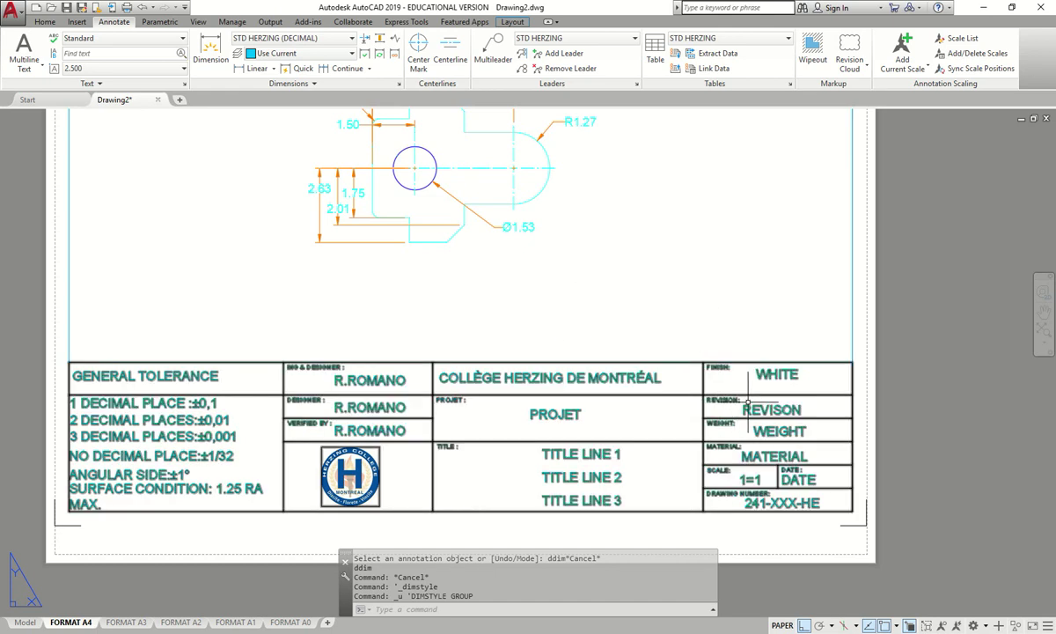
scroll(796, 406, "up", 2)
middle_click_drag(797, 407, 792, 339)
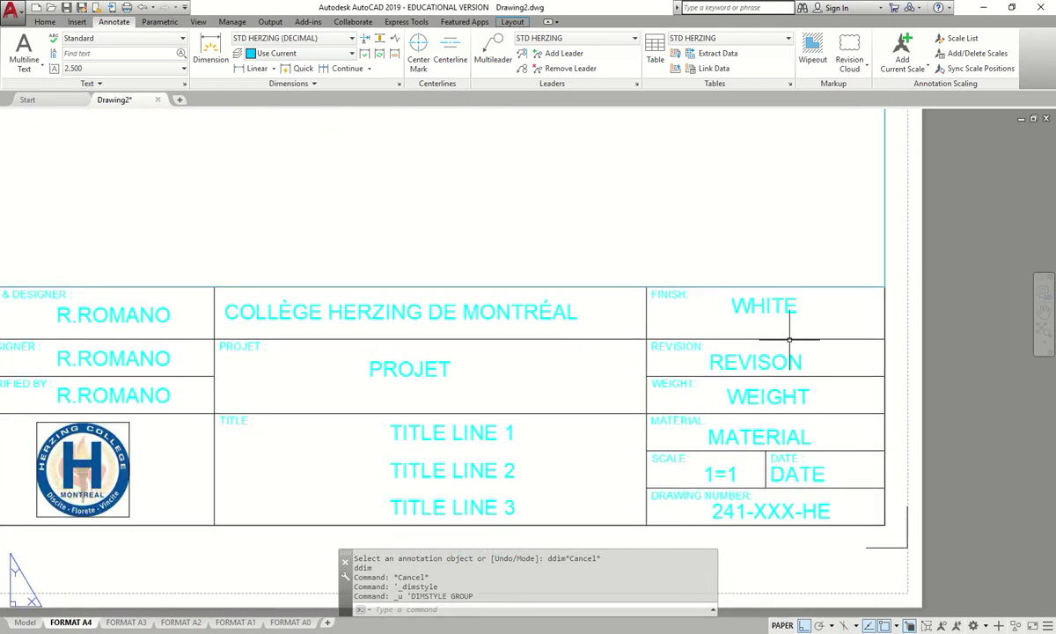
double_click(796, 304)
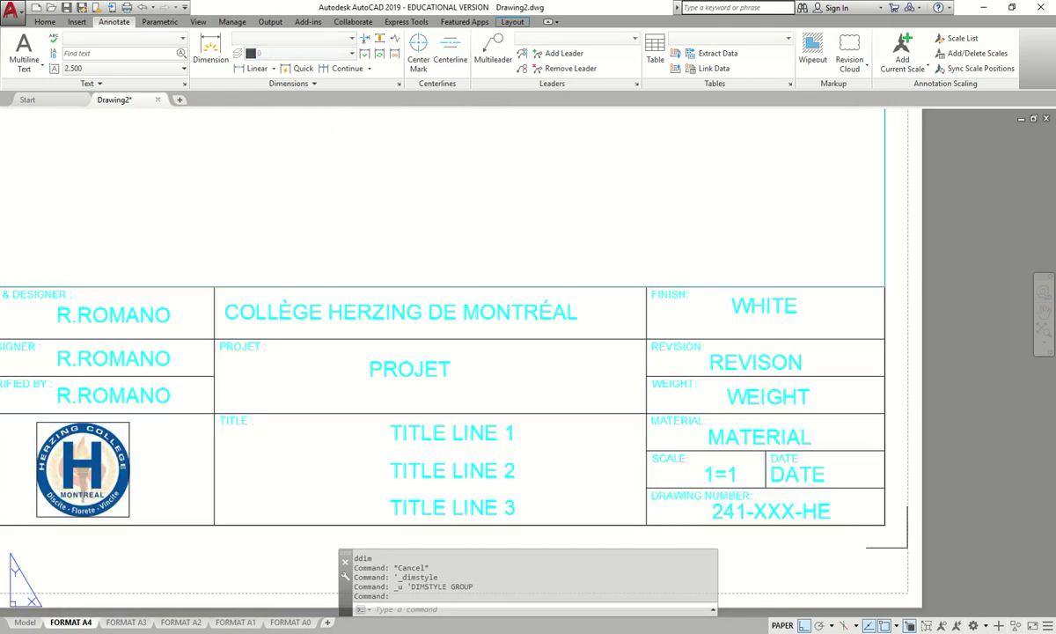
type("N/A")
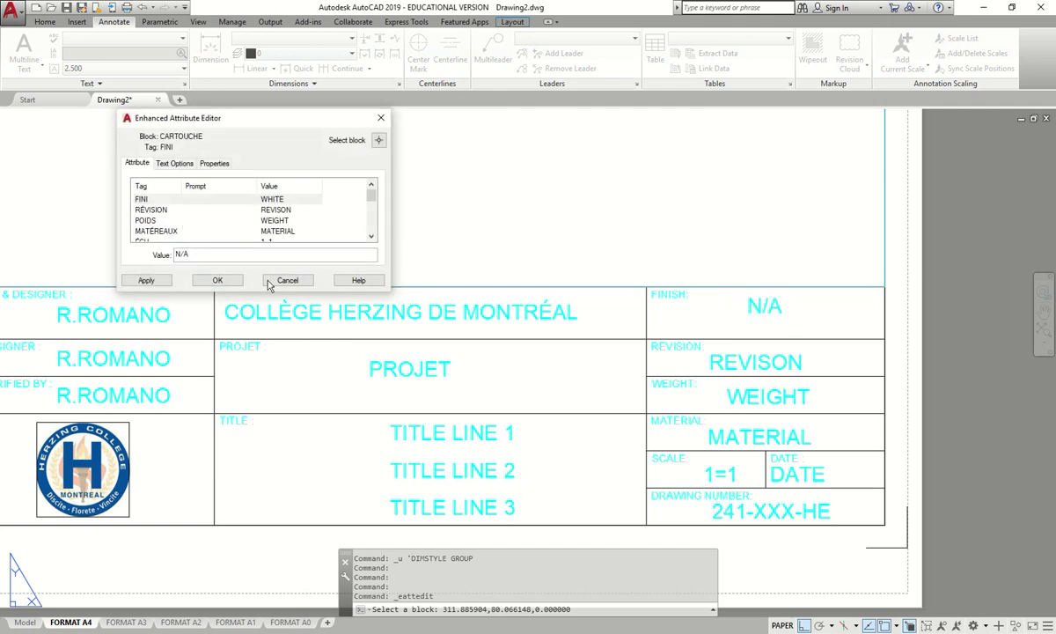
left_click(218, 279)
- Set the title block revision to 00
scroll(807, 387, "down", 2)
scroll(807, 387, "up", 2)
double_click(724, 348)
type("00")
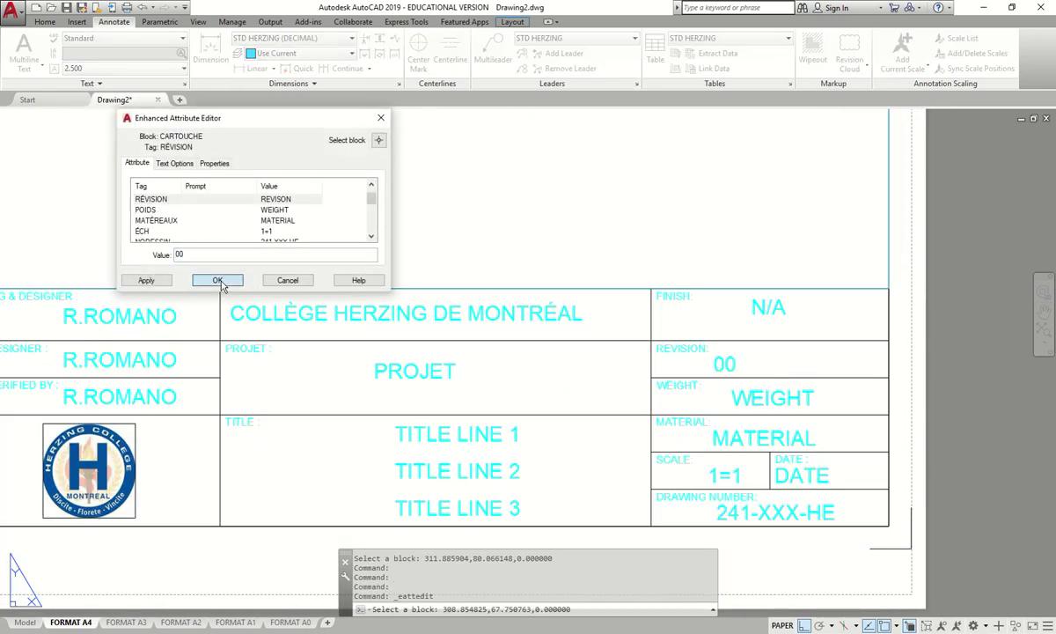
left_click(218, 280)
- Set the weight and material attributes to N/A
double_click(794, 397)
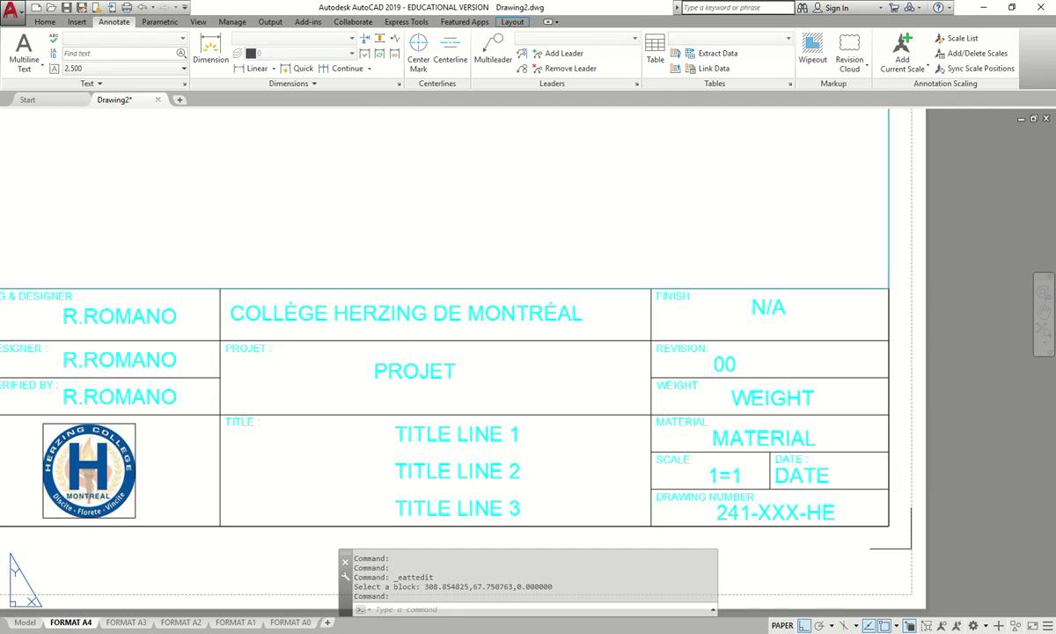
type("N")
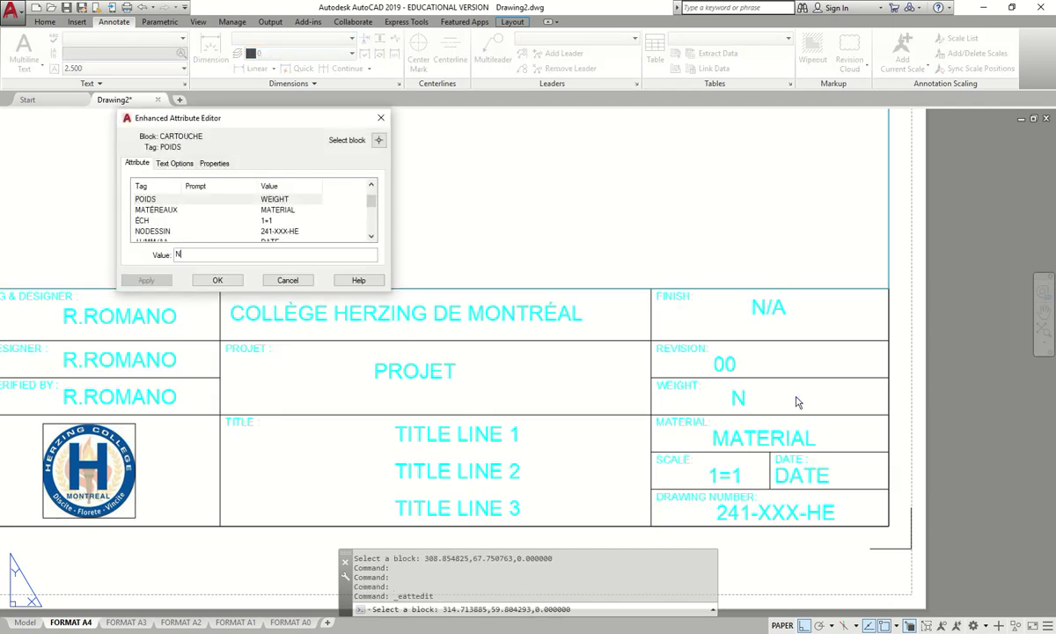
type("/aA")
double_click(172, 255)
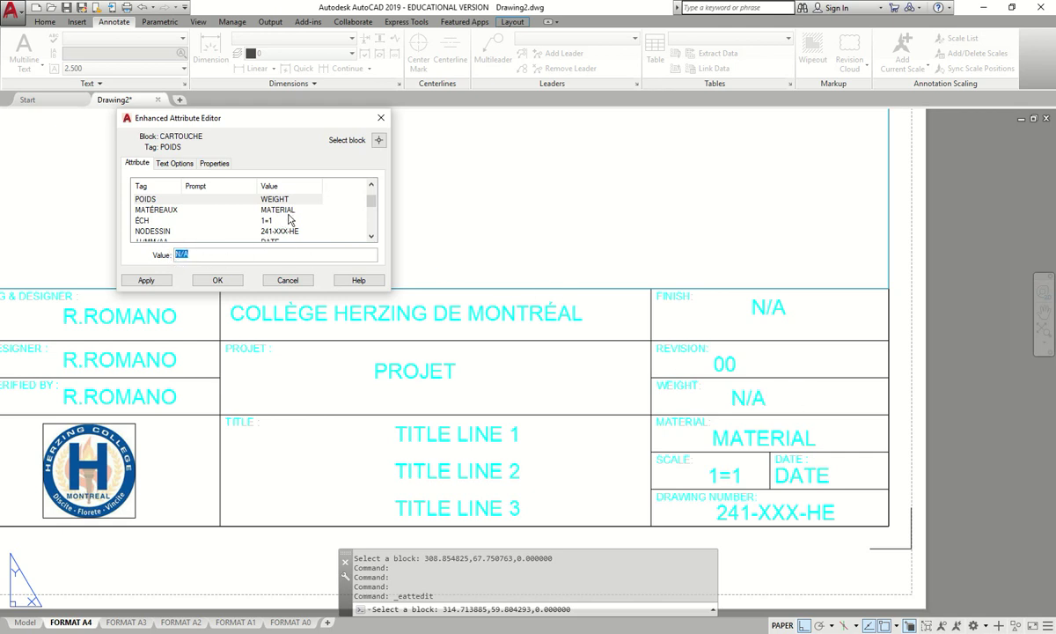
left_click(161, 210)
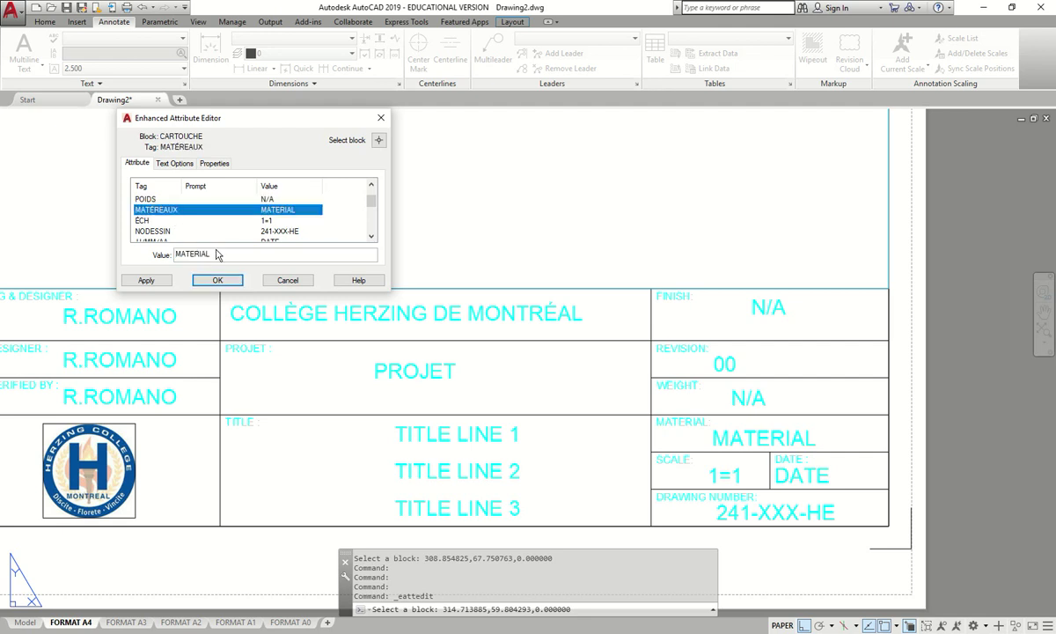
key("Tab")
type("N/A")
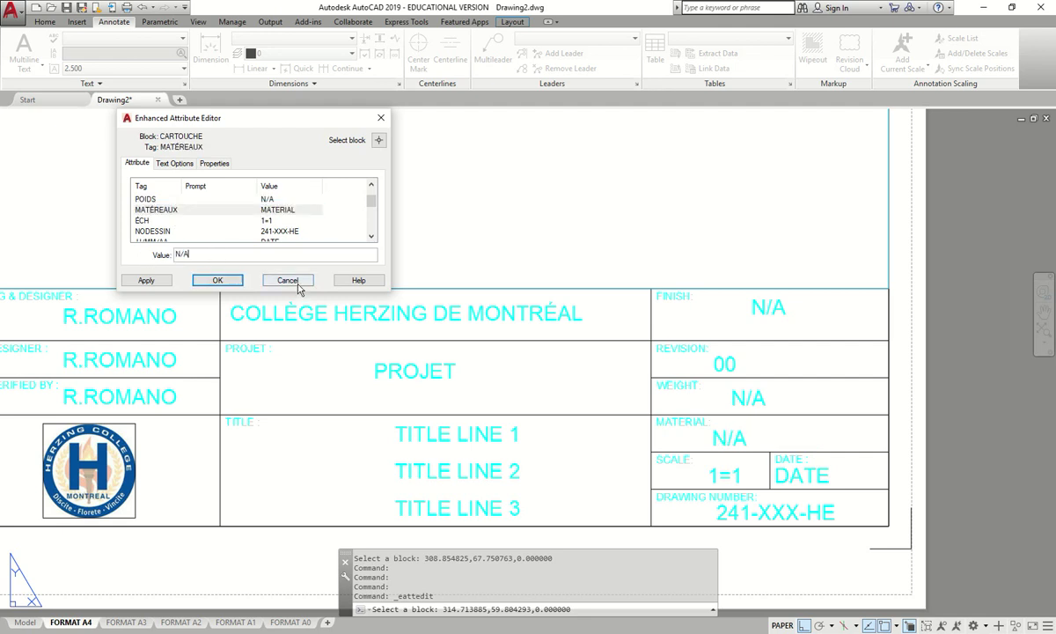
left_click(146, 279)
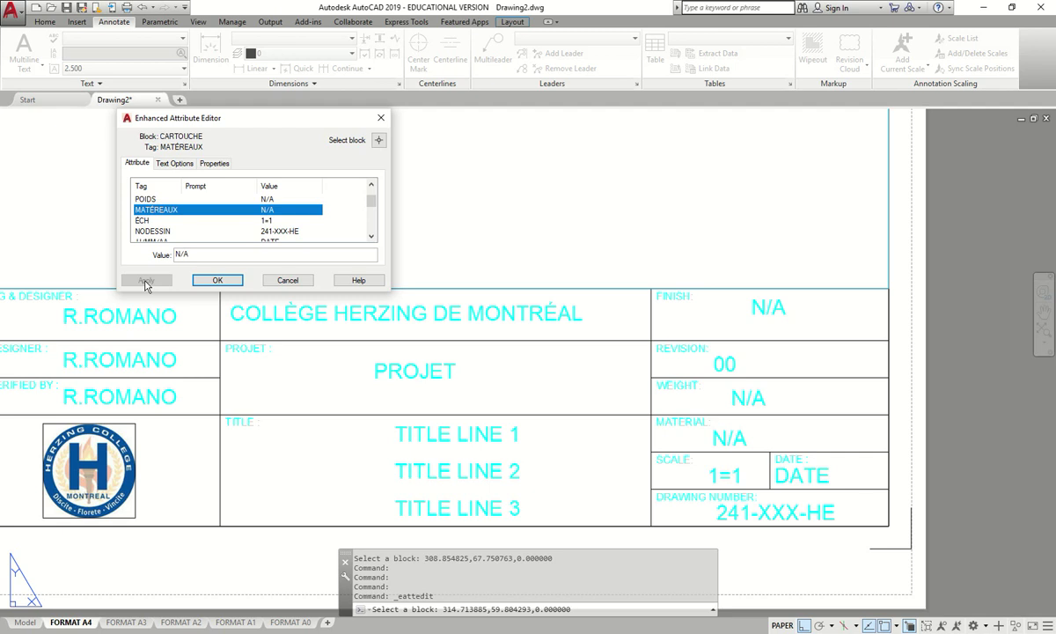
- Set the drawing number to 241-C04-HE and the date to 10/29/2019
left_click(280, 231)
key("Tab")
left_click(200, 253)
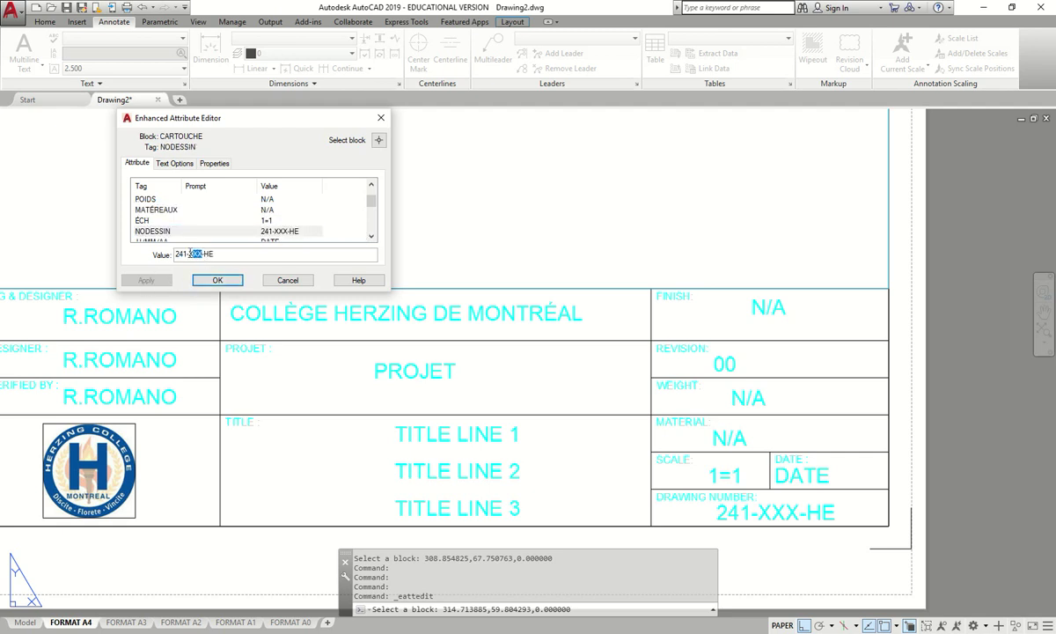
type("C04")
left_click(369, 237)
left_click(291, 231)
key("Tab")
type("10/29/2019")
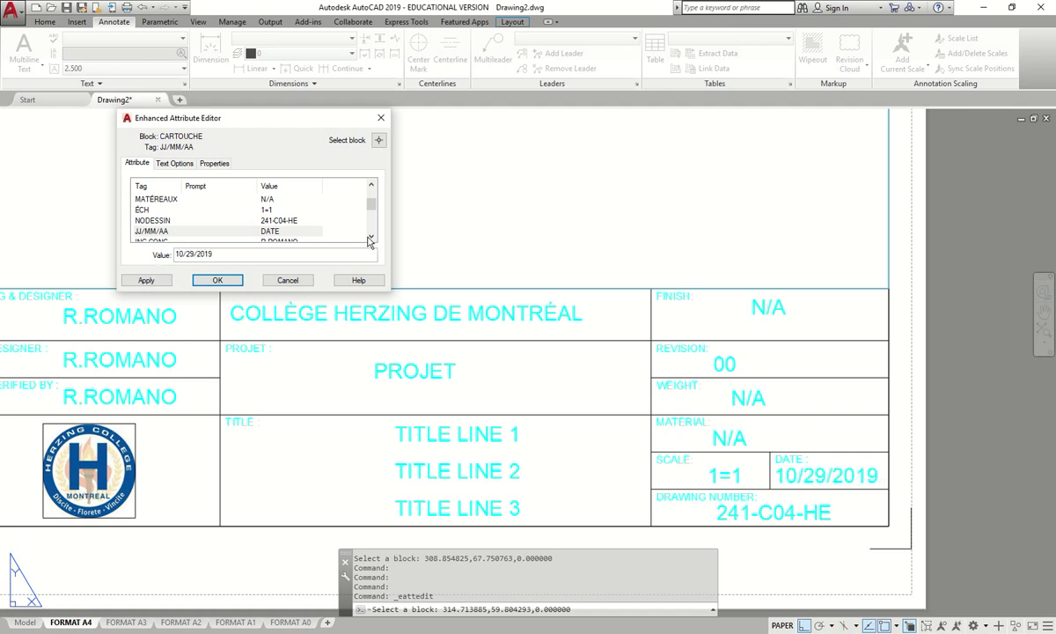
- Enter the drafter's and checker's names with their student numbers, and apply the edits
scroll(346, 224, "down", 1)
left_click(287, 231)
scroll(264, 220, "down", 1)
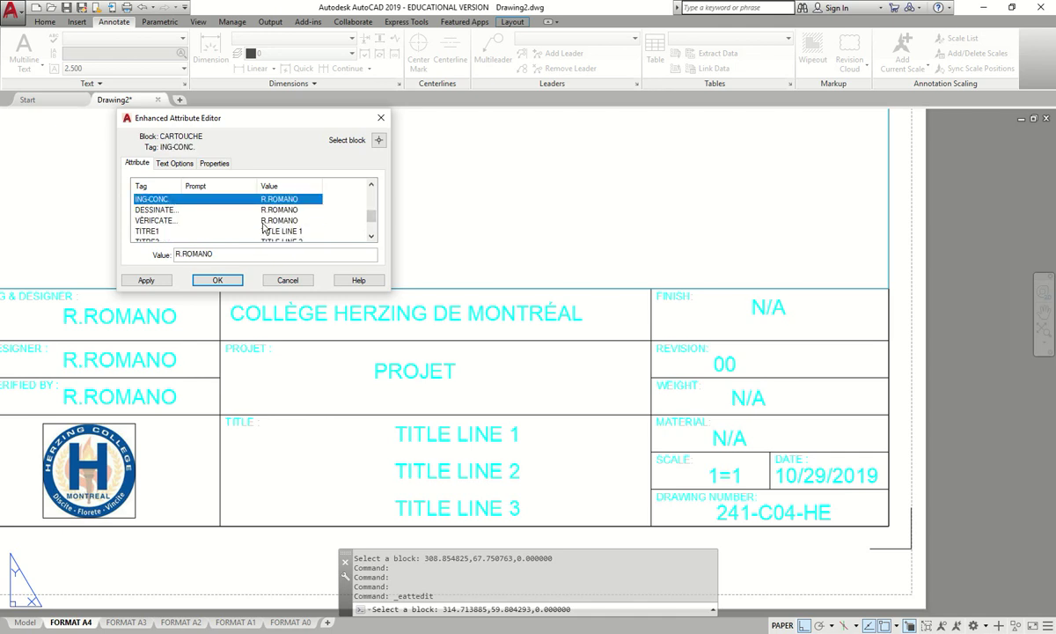
left_click(268, 210)
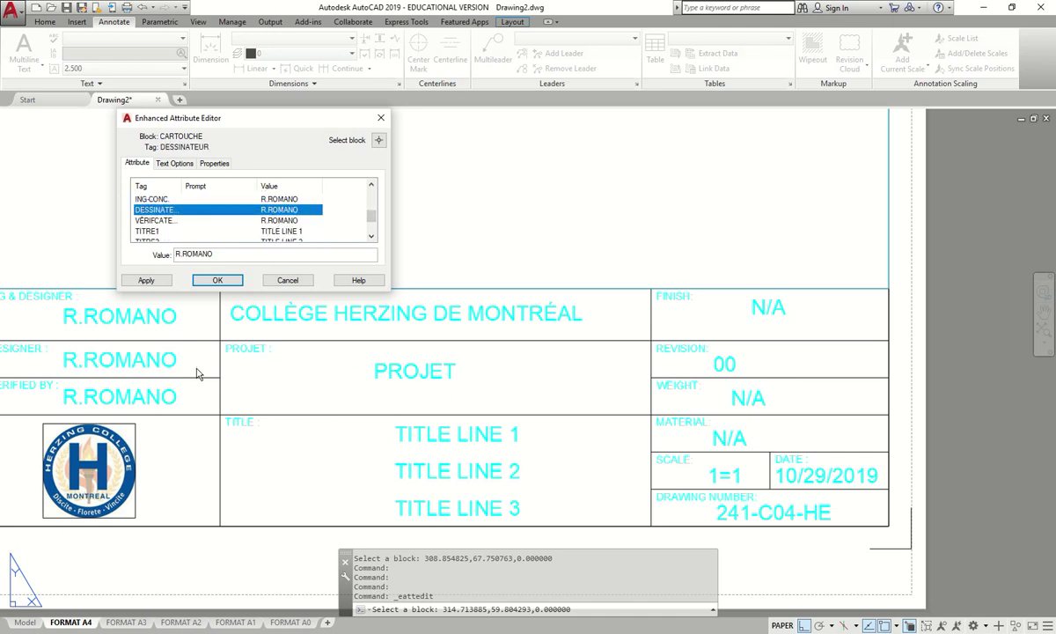
key("Tab")
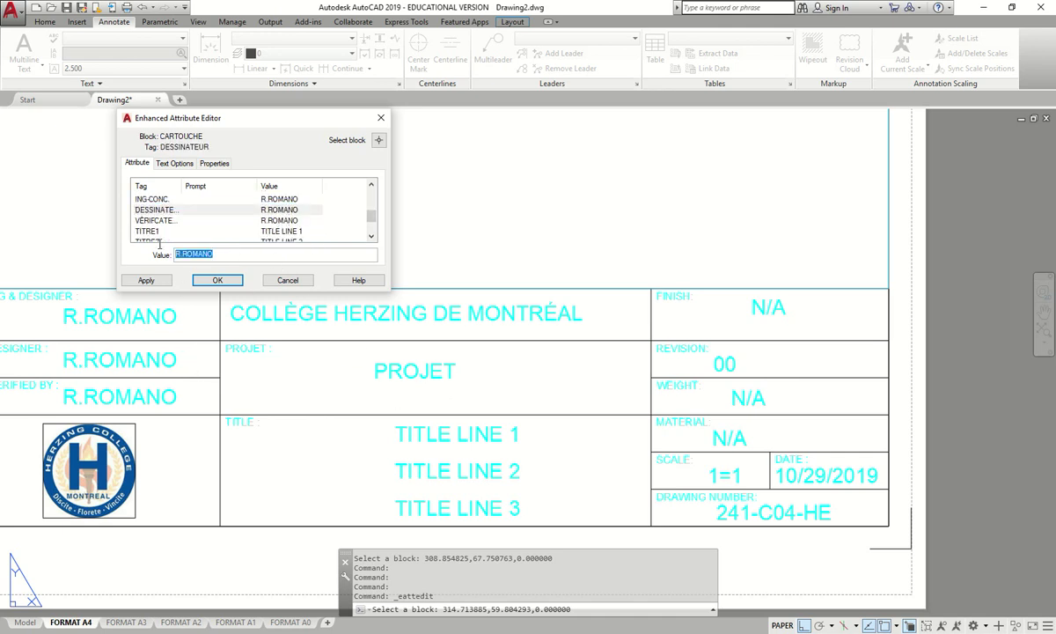
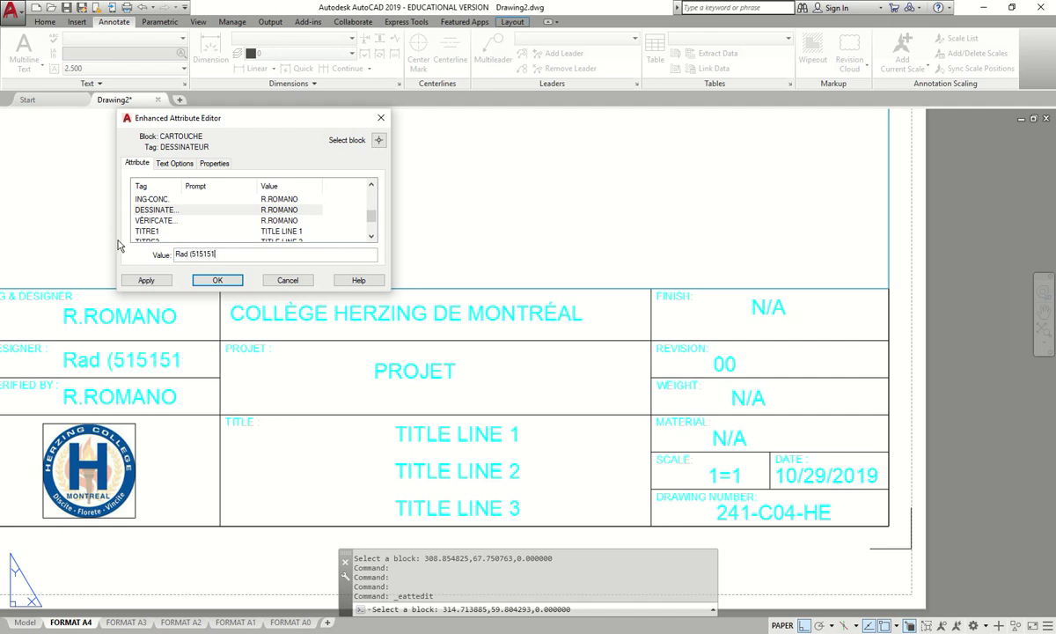
left_click(201, 220)
key("Tab")
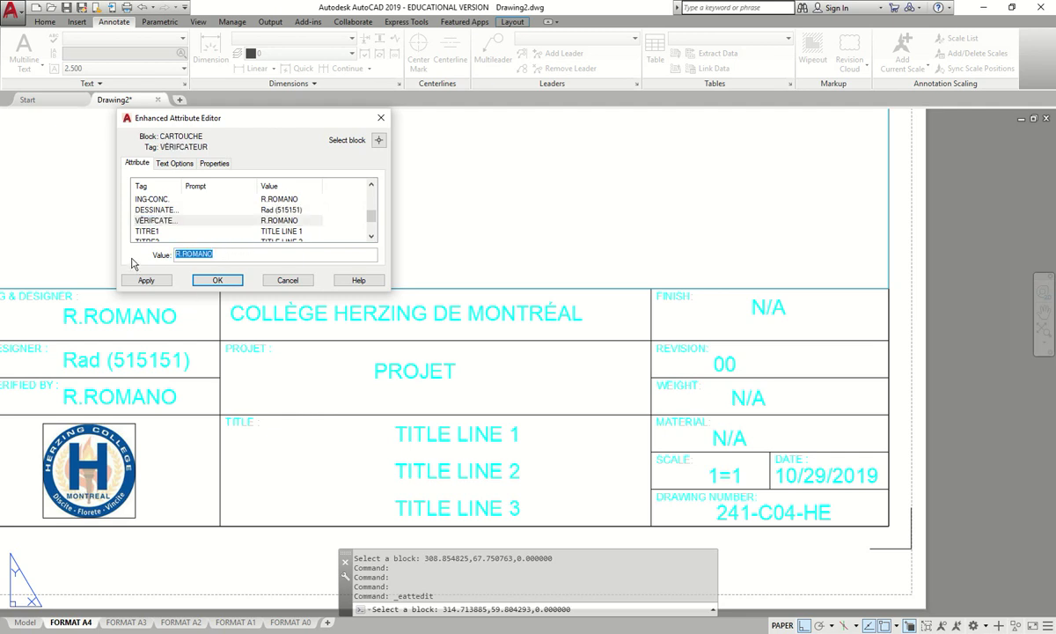
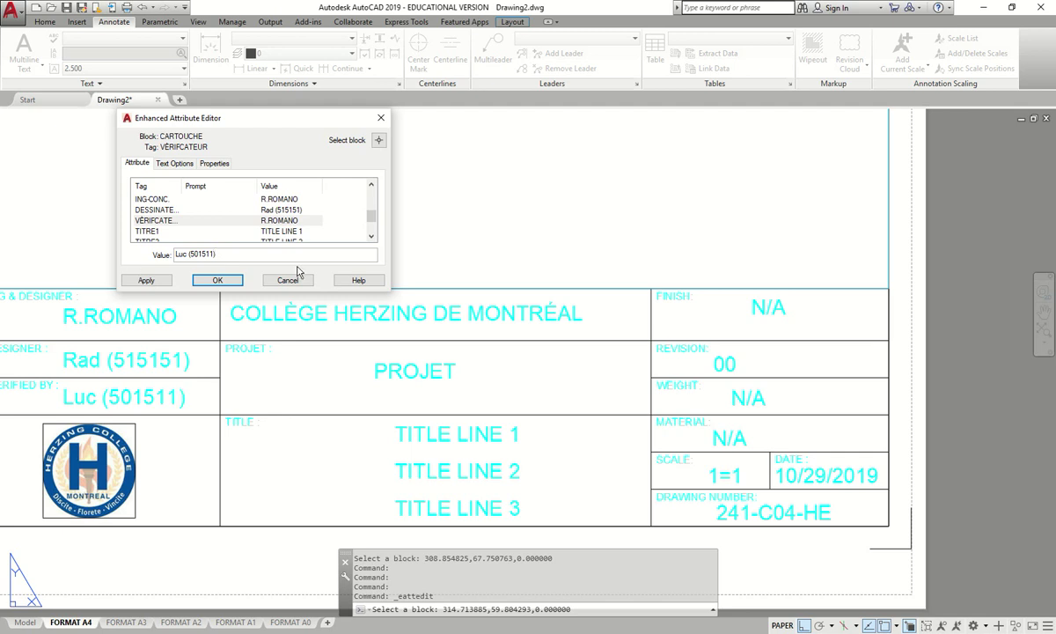
left_click(211, 280)
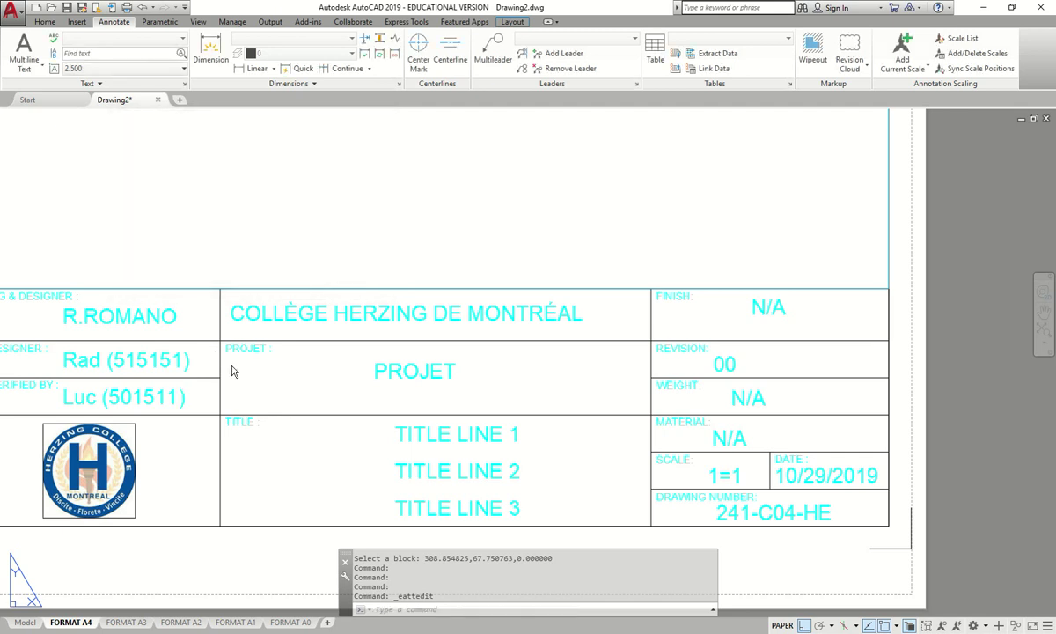
- Set the title block project to Practice Assignments
scroll(176, 392, "down", 2)
middle_click_drag(246, 382, 173, 327)
scroll(314, 337, "up", 2)
scroll(484, 377, "up", 2)
scroll(526, 415, "down", 2)
scroll(519, 427, "up", 2)
scroll(430, 420, "down", 2)
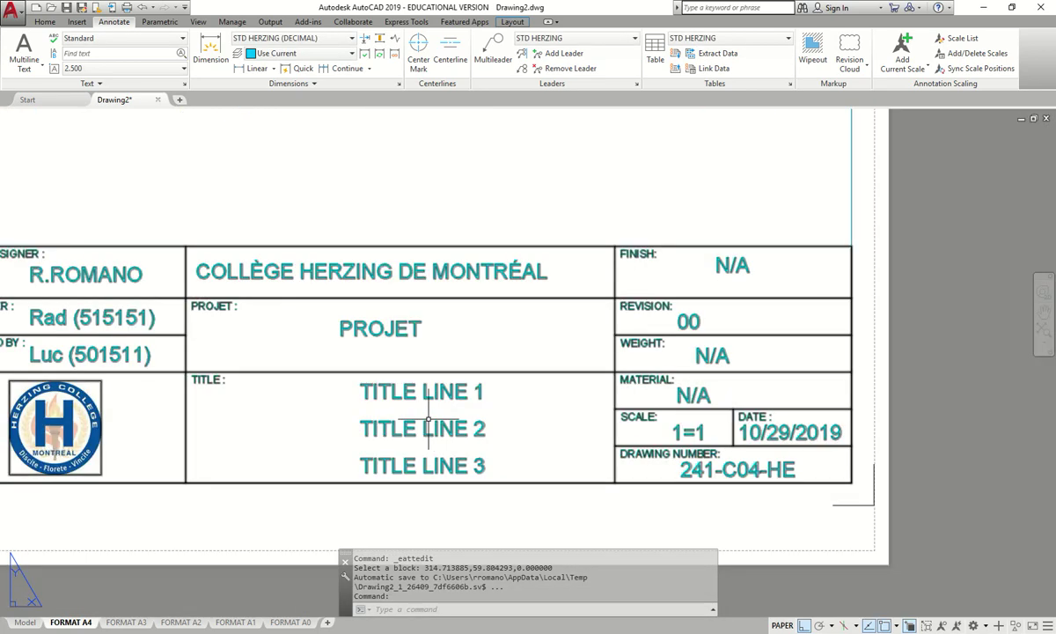
double_click(406, 330)
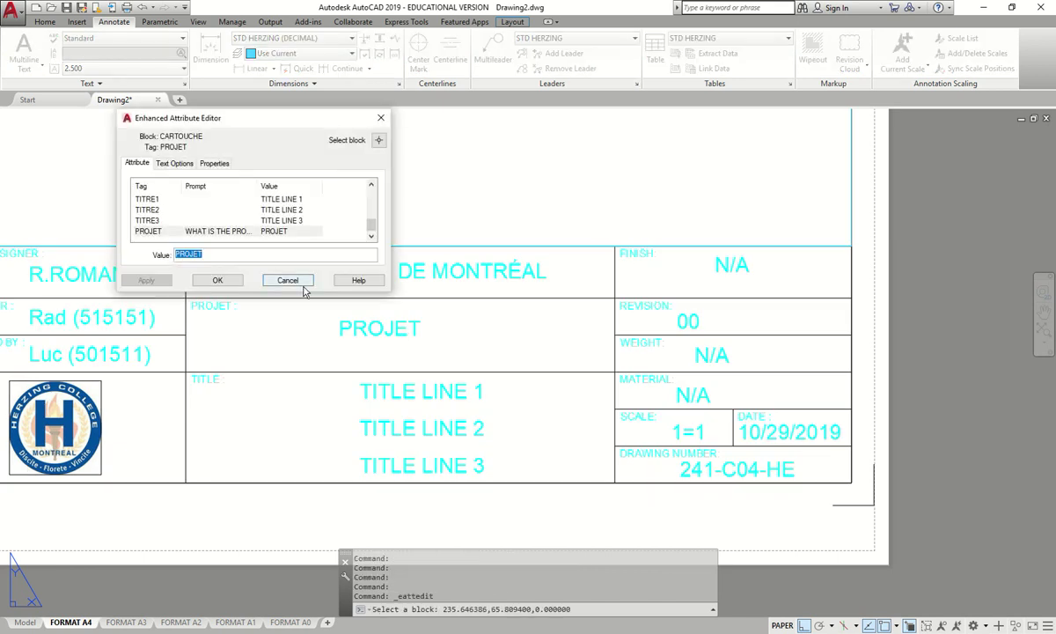
type("Pra")
key("Return")
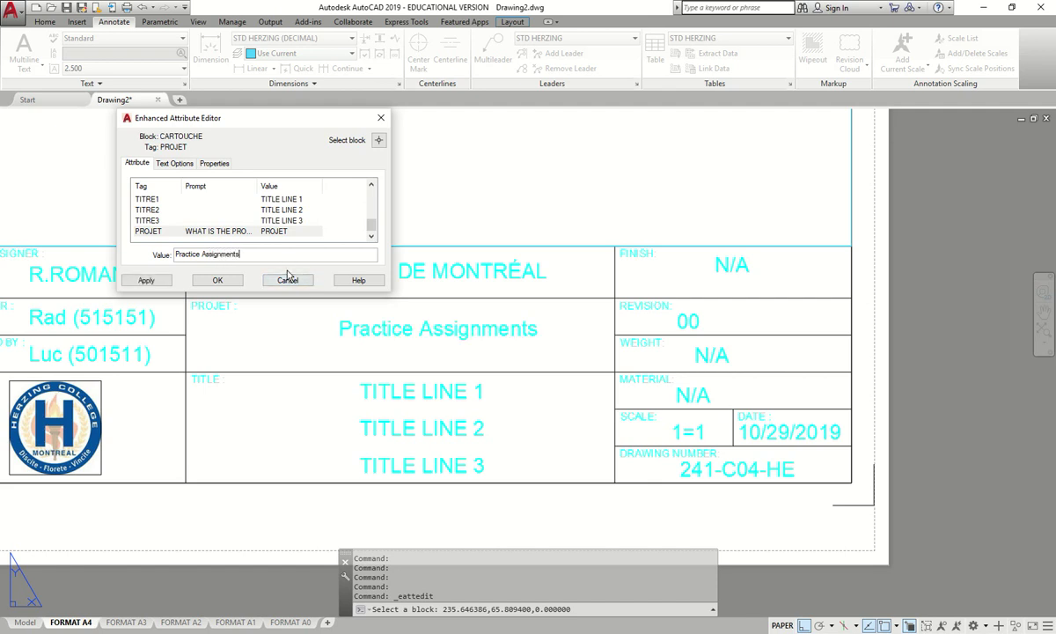
- Clear the first and third title lines (TITRE1 and TITRE3)
left_click(279, 201)
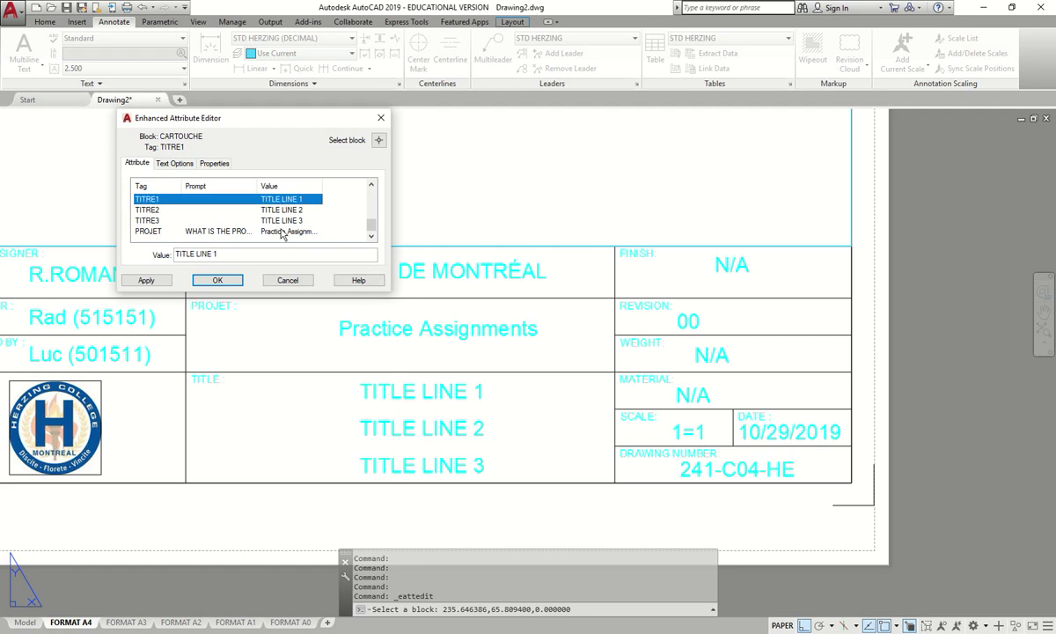
key("Tab")
key("BackSpace")
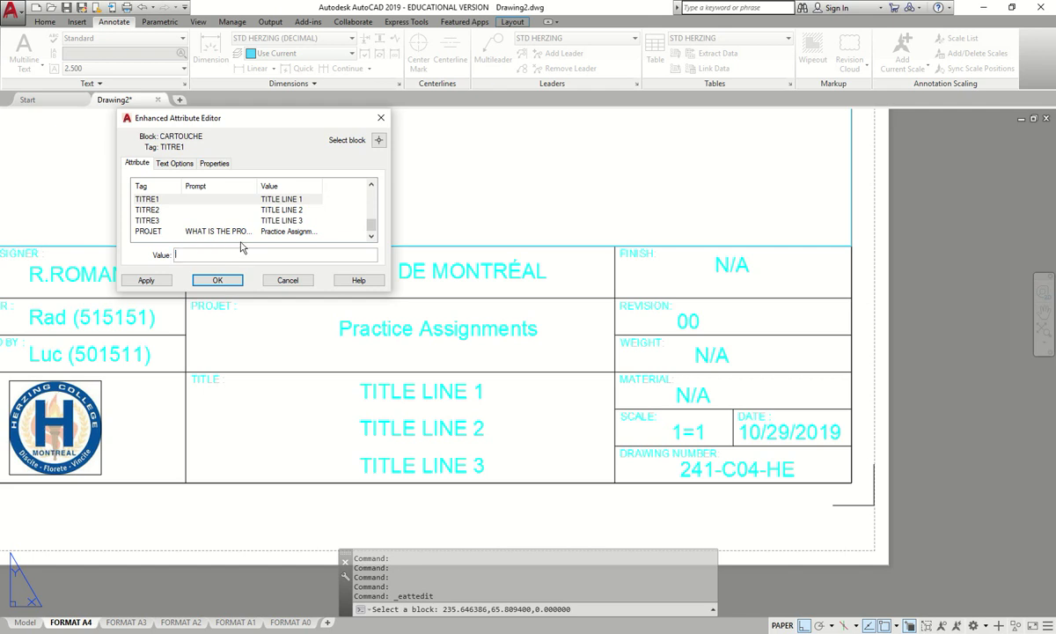
key("Return")
key("Return")
key("Tab")
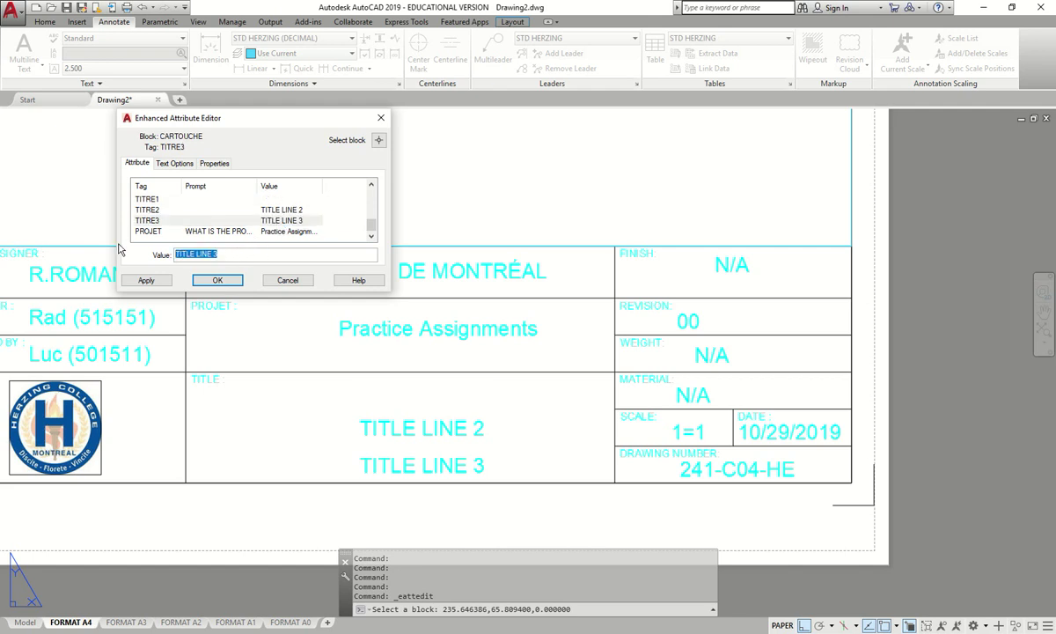
key("BackSpace")
- Set the second title line to 04 (5-103) and apply the changes
left_click(295, 215)
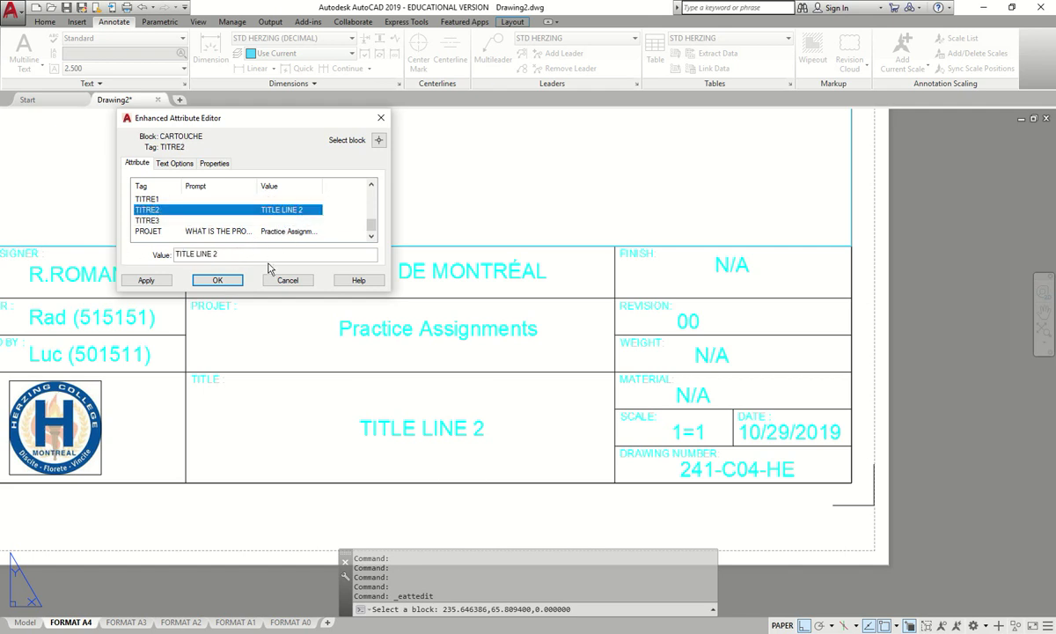
key("Tab")
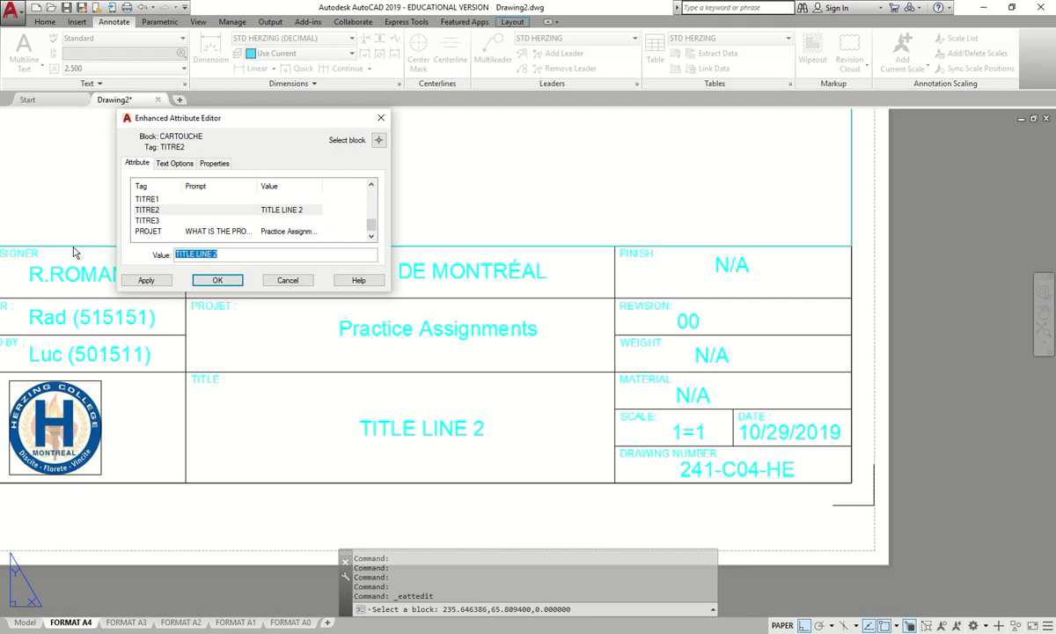
type("04")
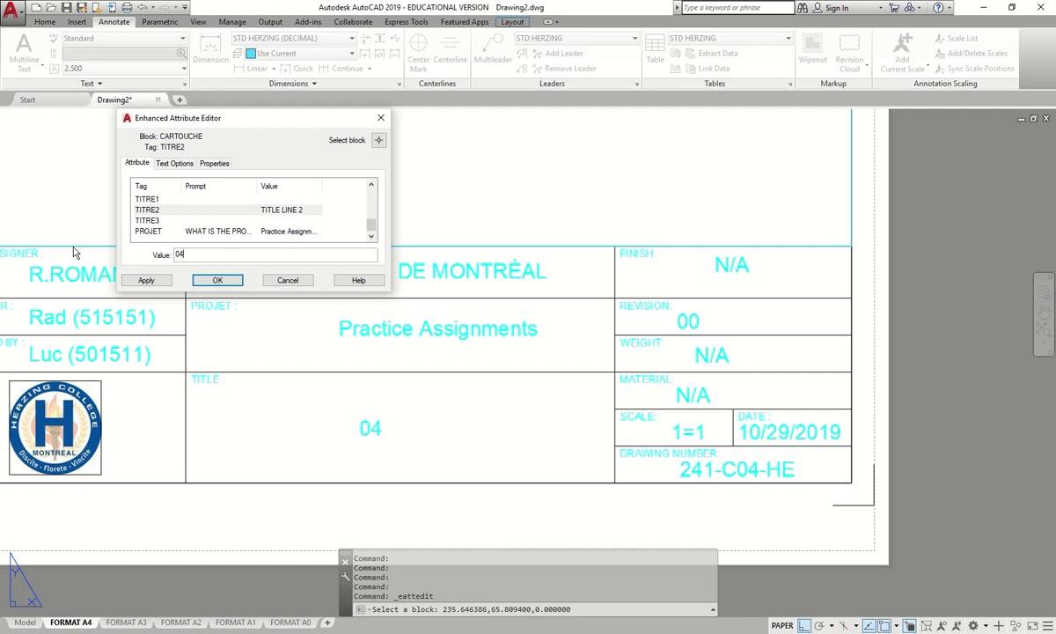
type("-103")
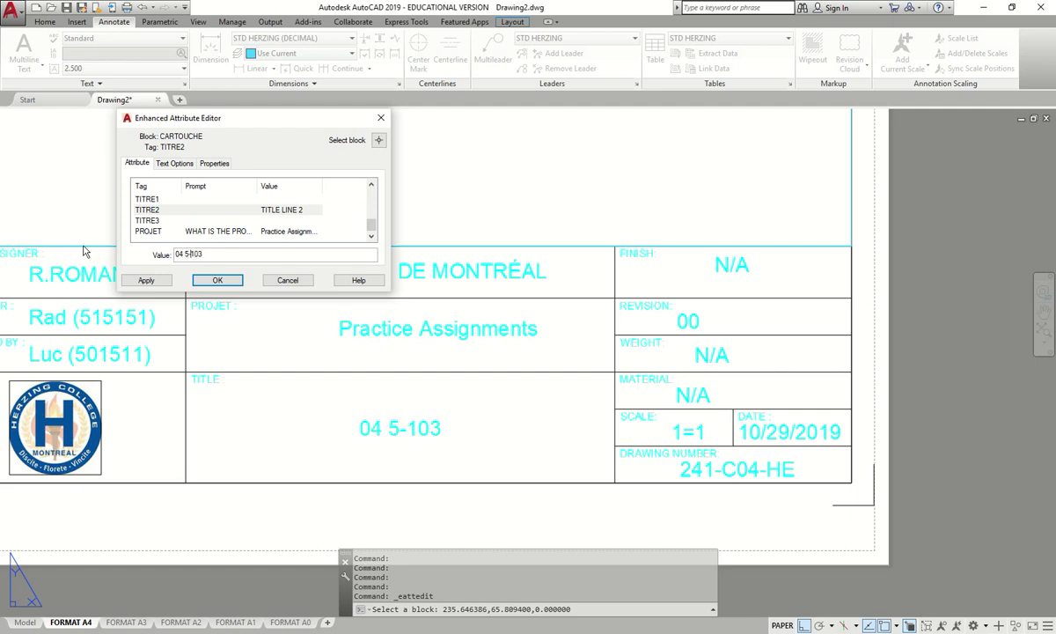
key("Home")
key("Right")
key("Right")
key("Right")
type("(")
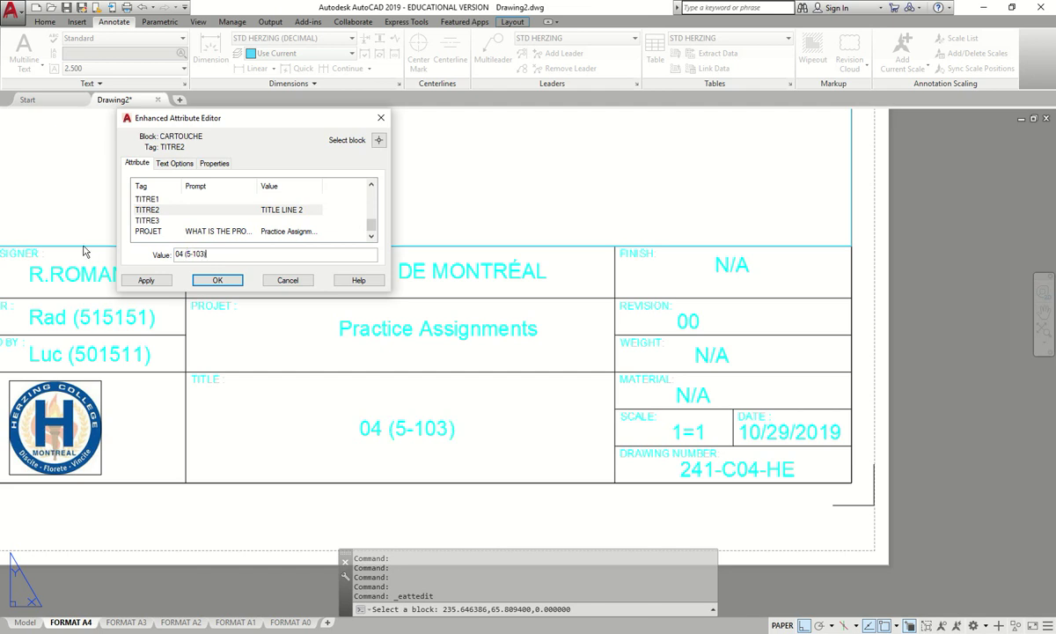
left_click(218, 279)
- Centre the A4 sheet, start a plot with Ctrl+P, and choose Microsoft Print to PDF as printer
scroll(415, 378, "down", 3)
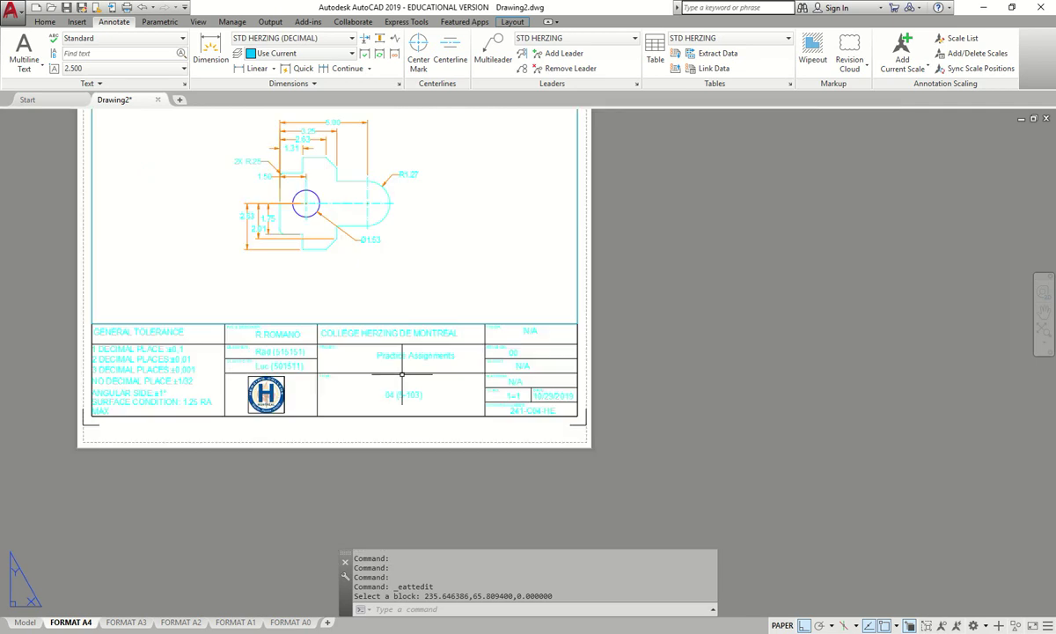
scroll(415, 378, "up", 2)
scroll(414, 414, "down", 3)
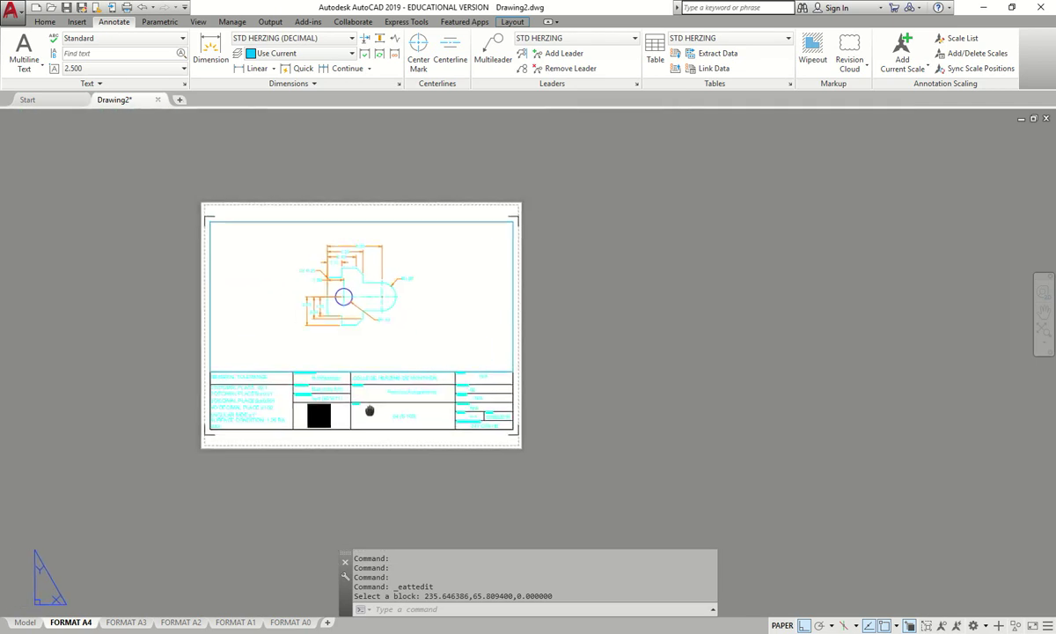
scroll(414, 426, "up", 3)
scroll(485, 302, "down", 4)
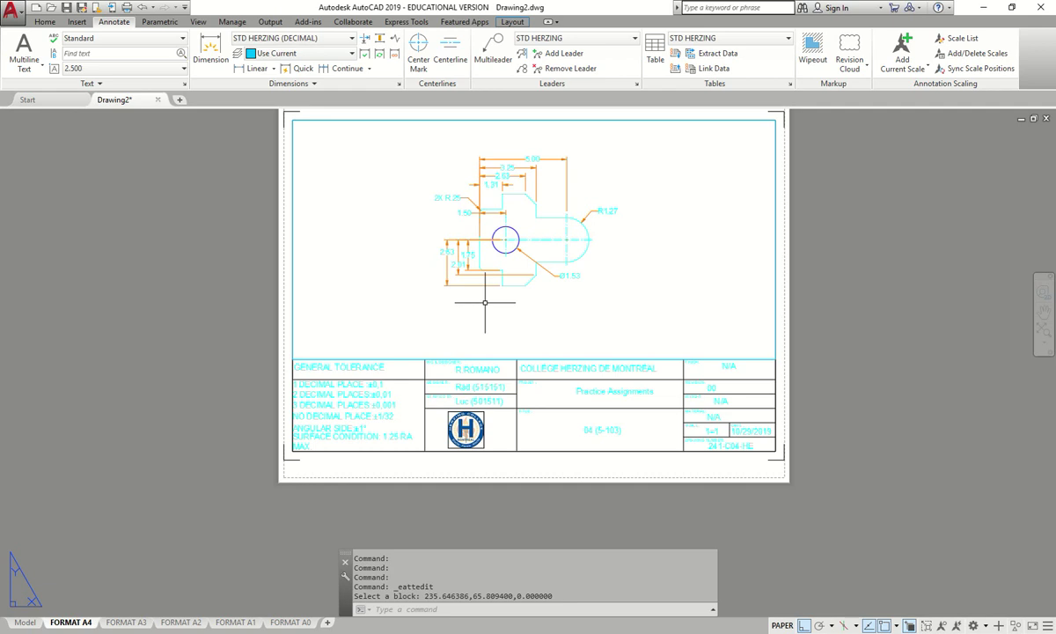
middle_click_drag(344, 281, 274, 294)
key("ctrl+p")
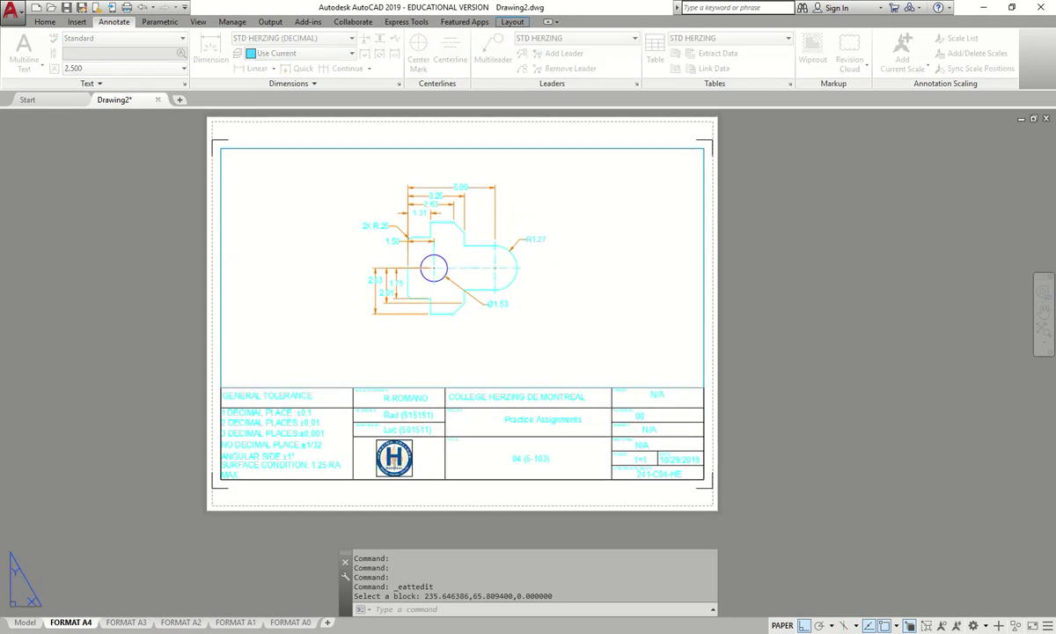
left_click(626, 355)
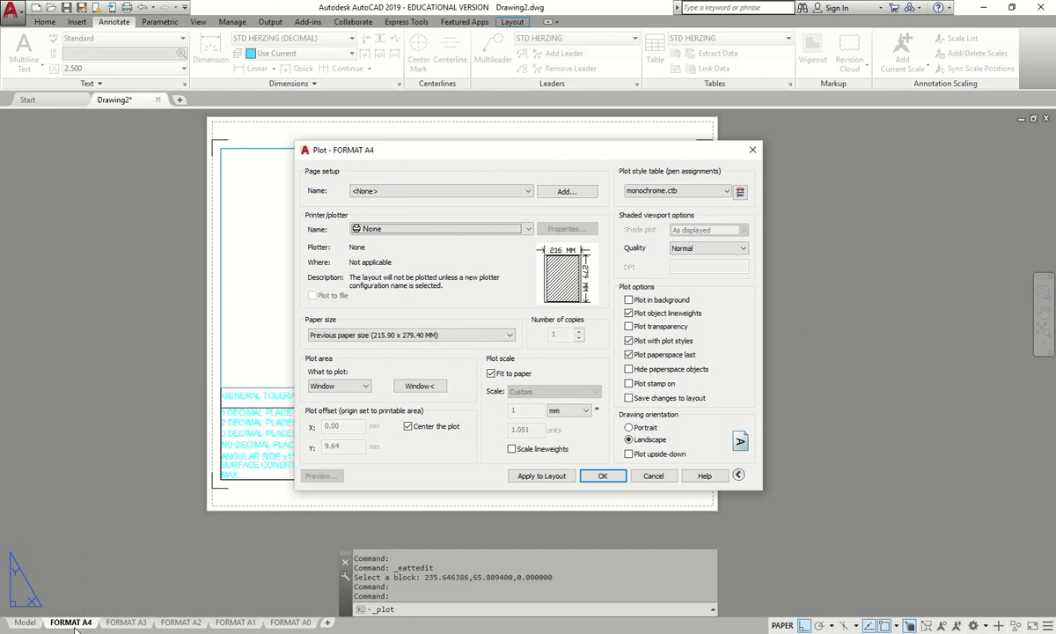
left_click(396, 228)
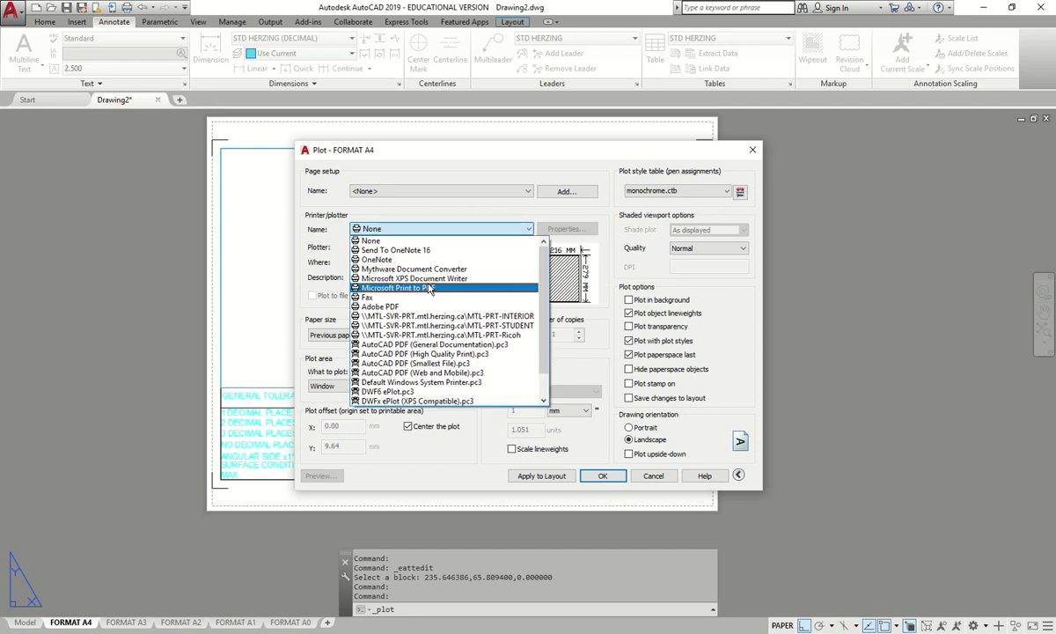
left_click(427, 292)
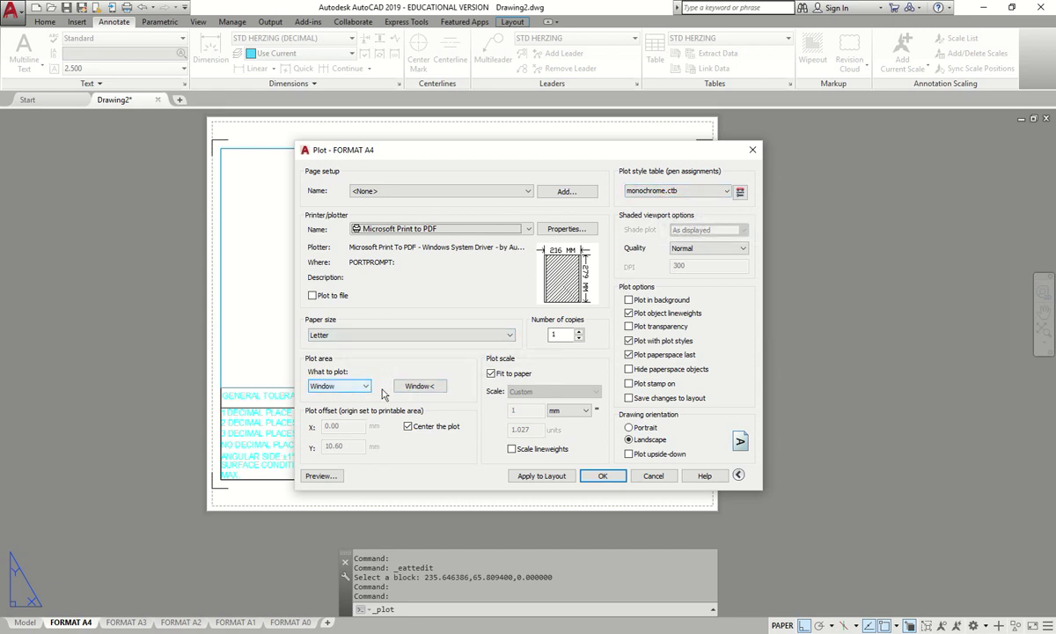
left_click(321, 475)
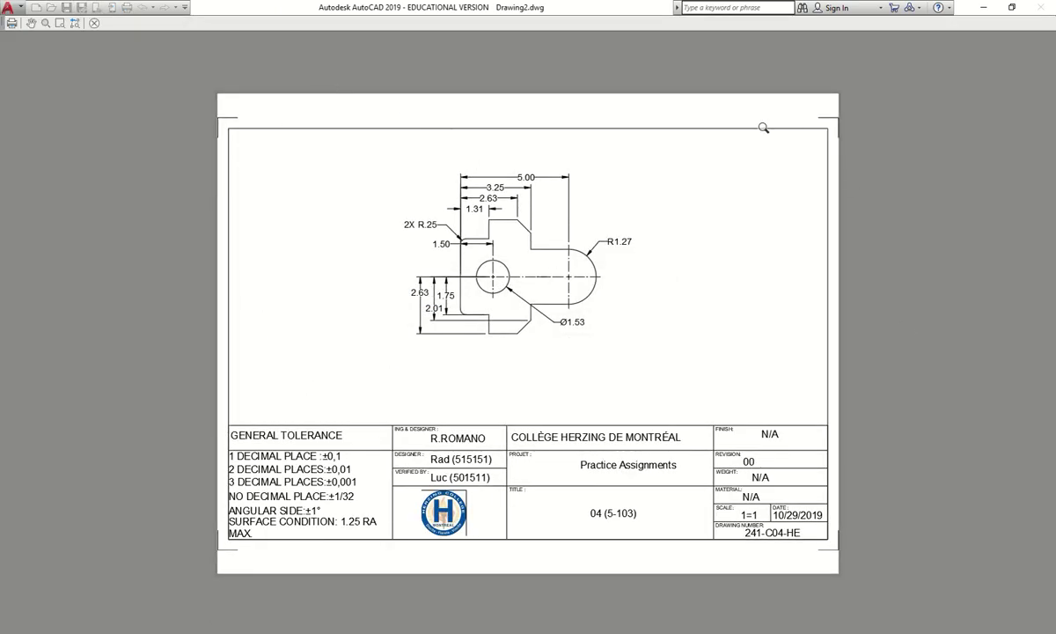
- Review and zoom the A4 print preview, then close it and cancel the plot
key("Escape")
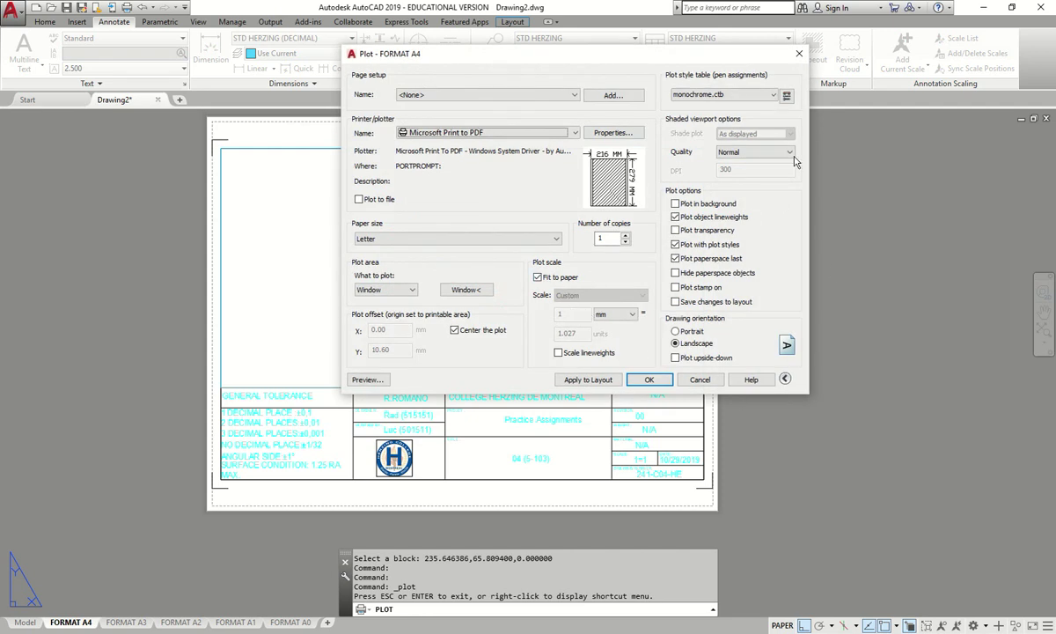
left_click(367, 380)
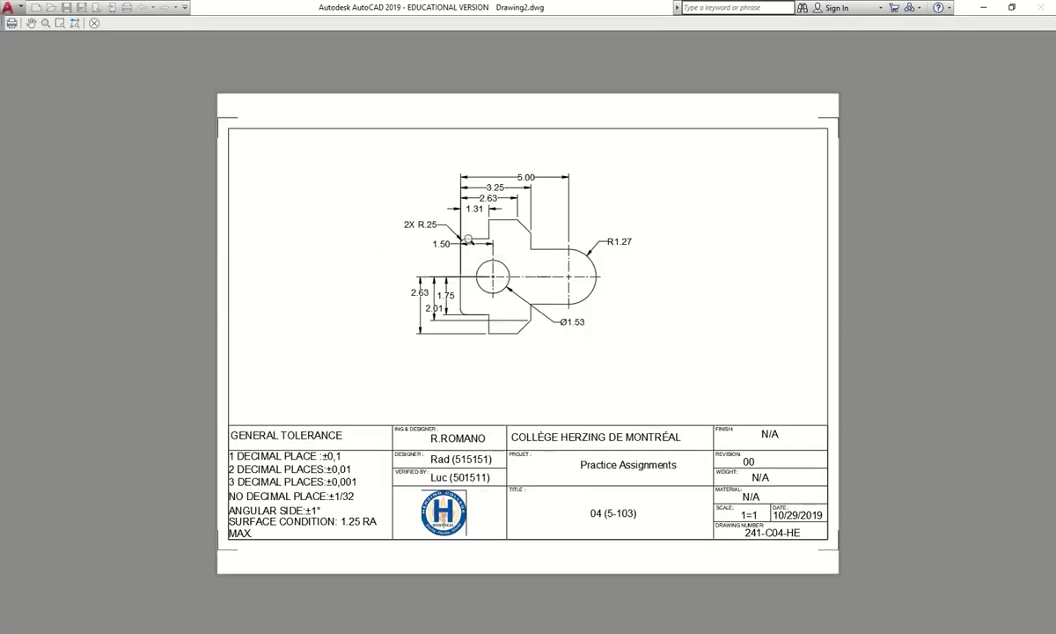
scroll(396, 406, "down", 5)
scroll(401, 412, "up", 5)
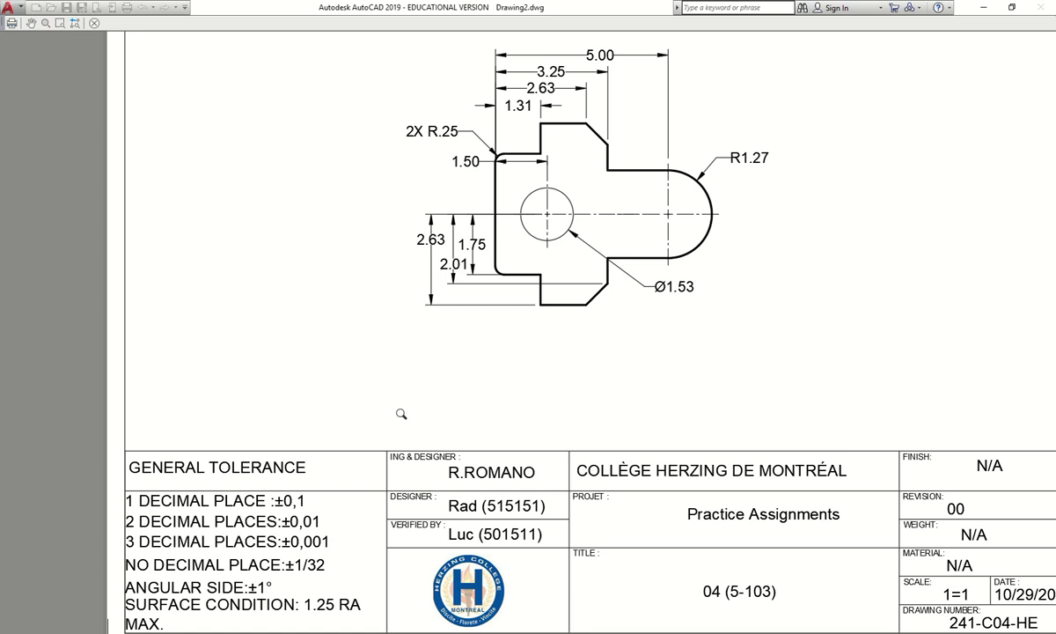
scroll(558, 66, "down", 5)
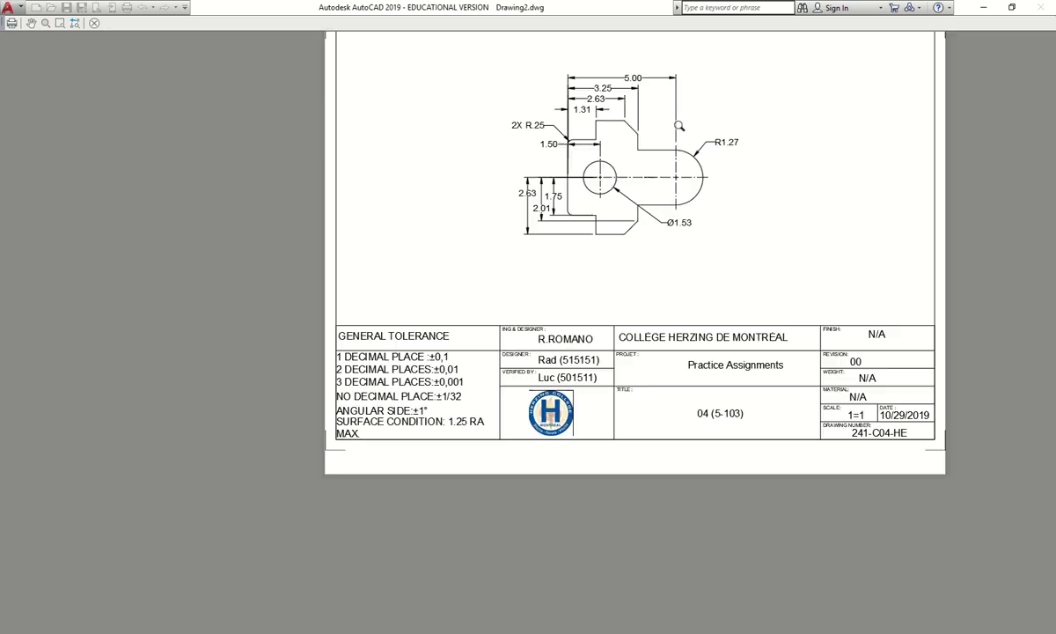
scroll(628, 104, "up", 5)
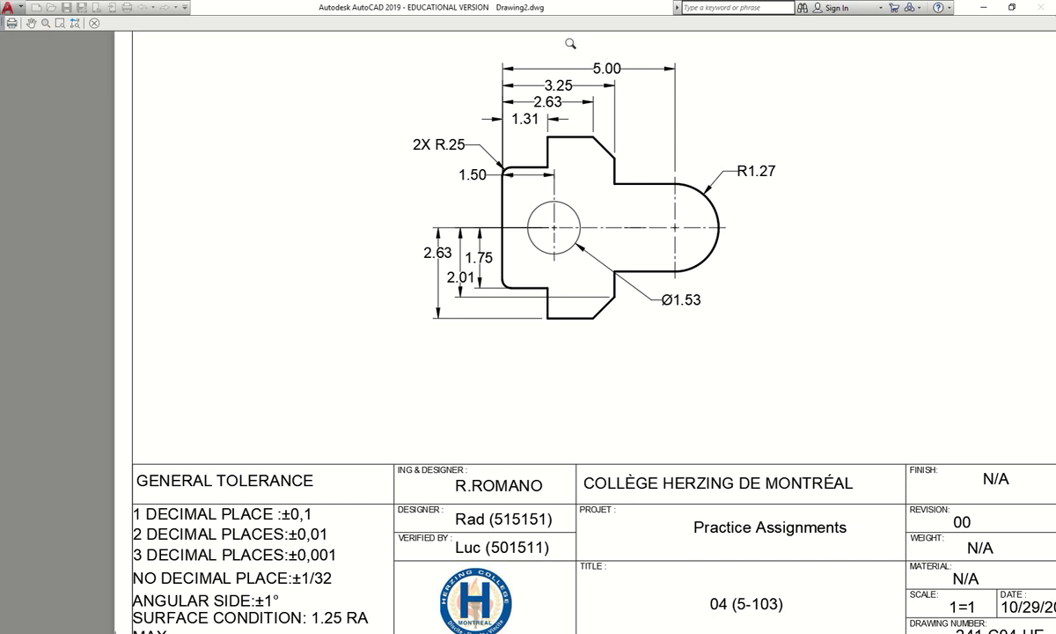
key("Escape")
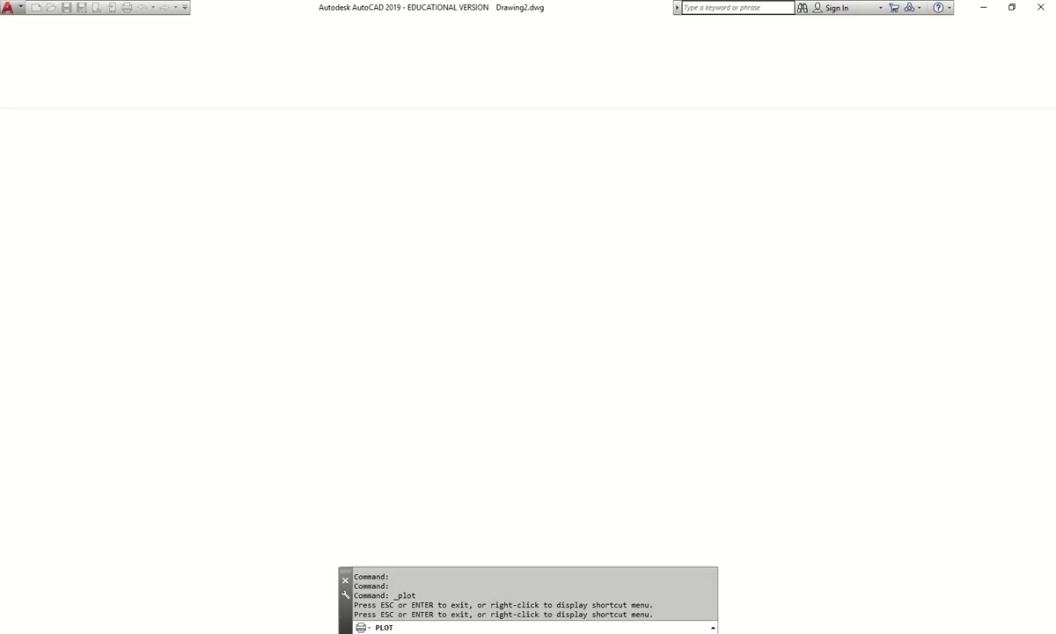
key("Escape")
key("Escape")
key("Escape")
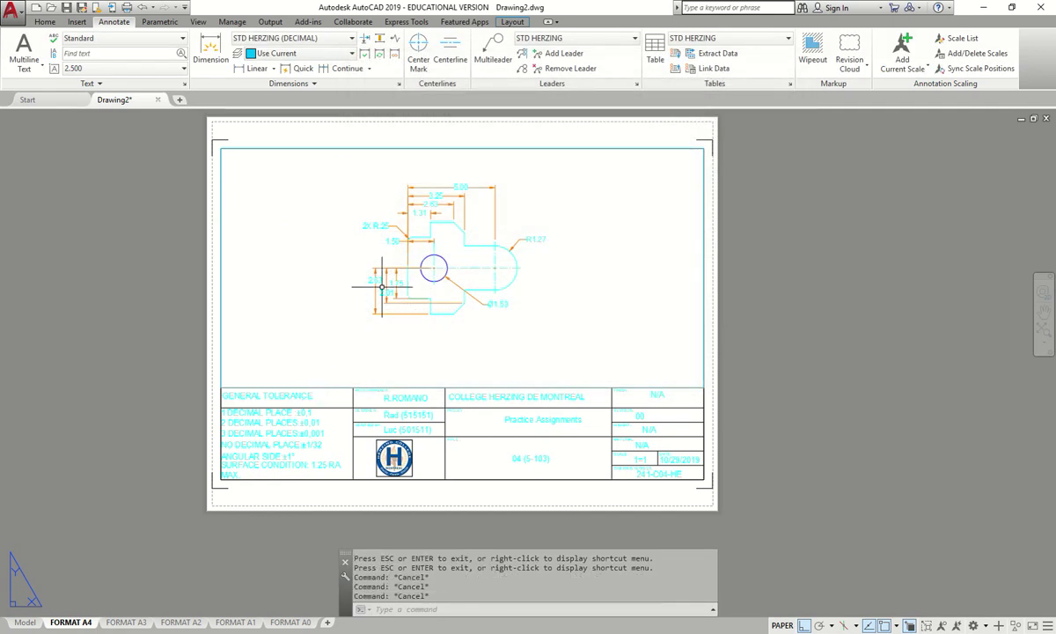
- Move the 3.25 dimension onto the Construction layer and confirm its layer
scroll(418, 228, "up", 3)
scroll(418, 228, "up", 2)
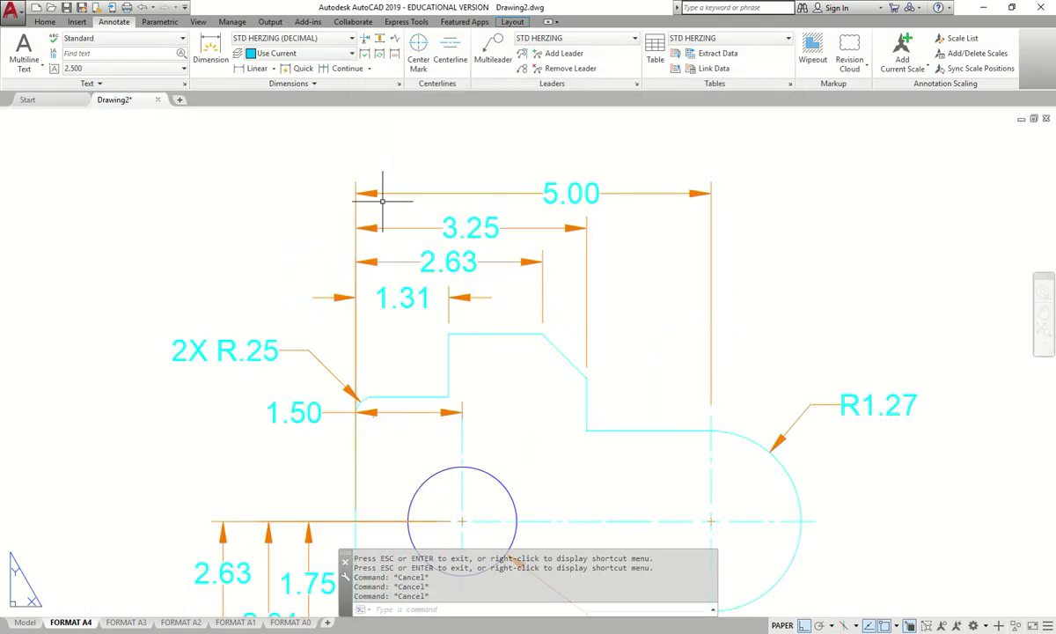
left_click(587, 281)
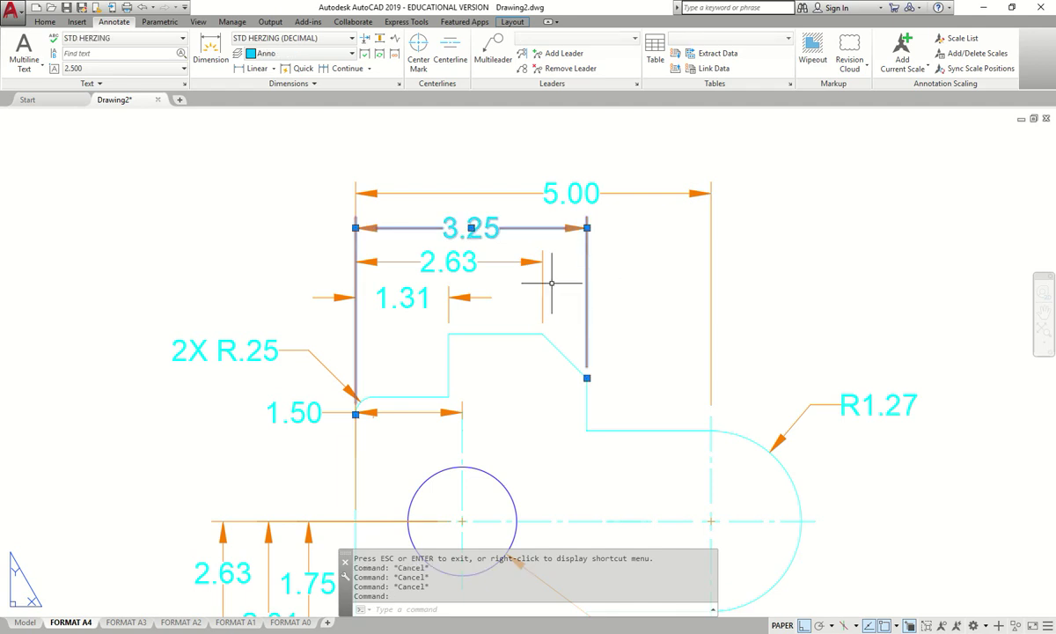
left_click(44, 21)
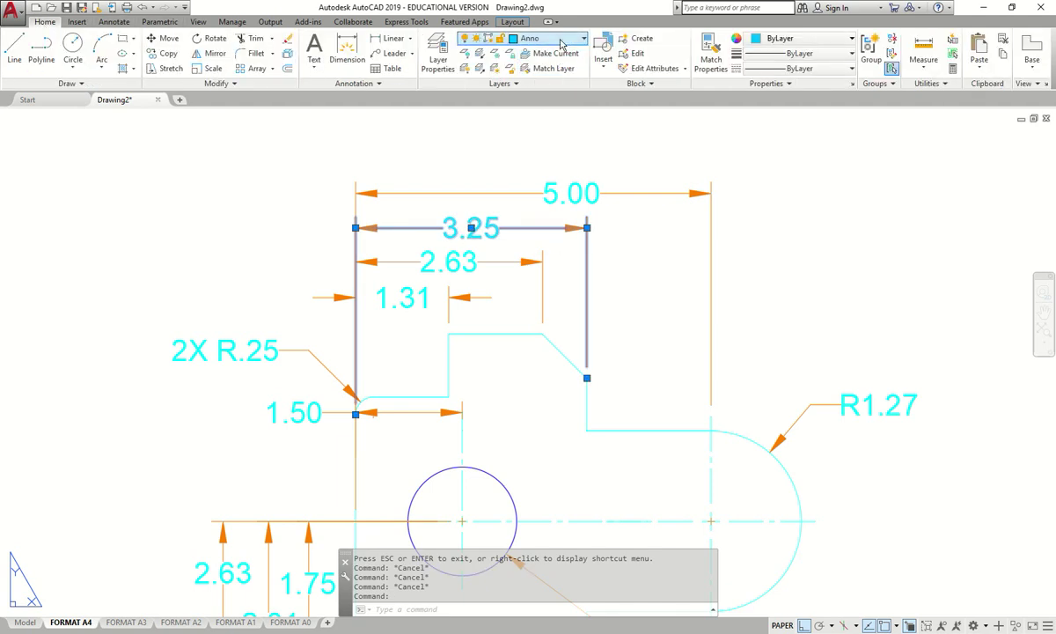
left_click(561, 39)
left_click(528, 99)
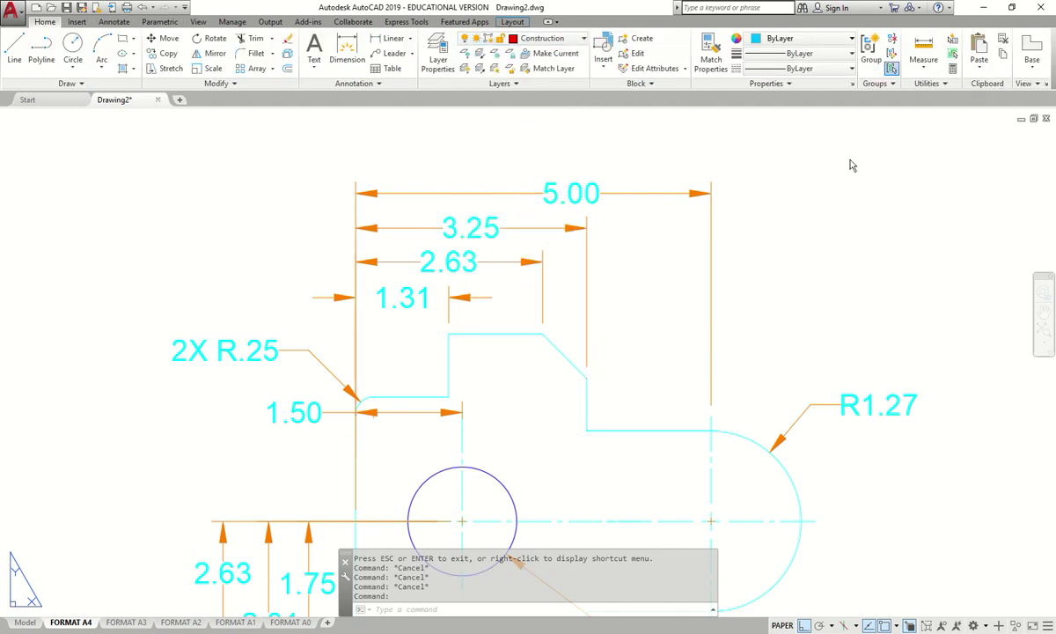
key("Escape")
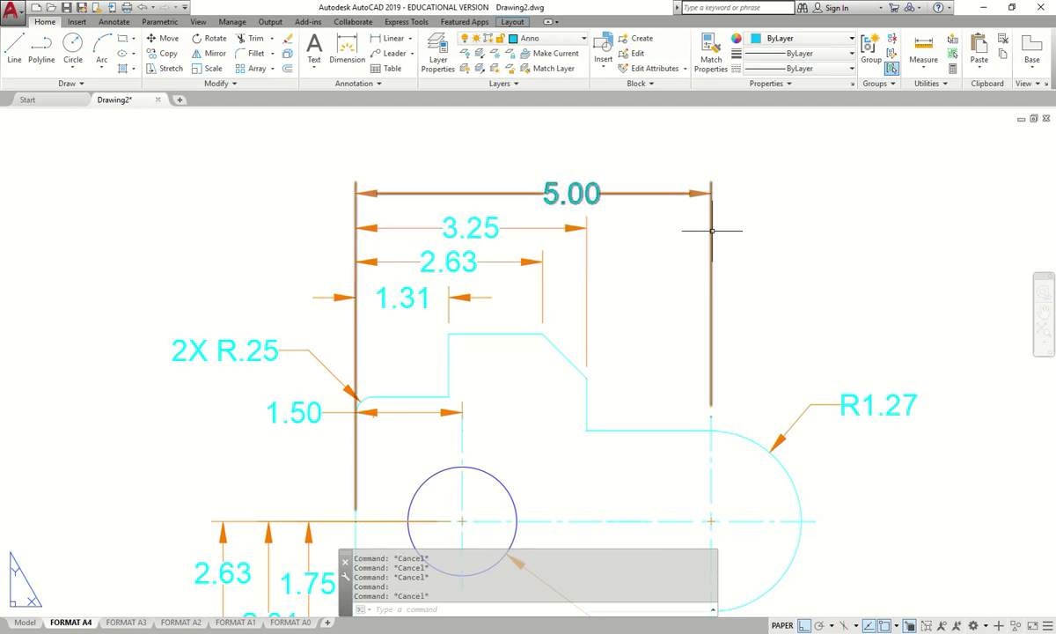
left_click(586, 280)
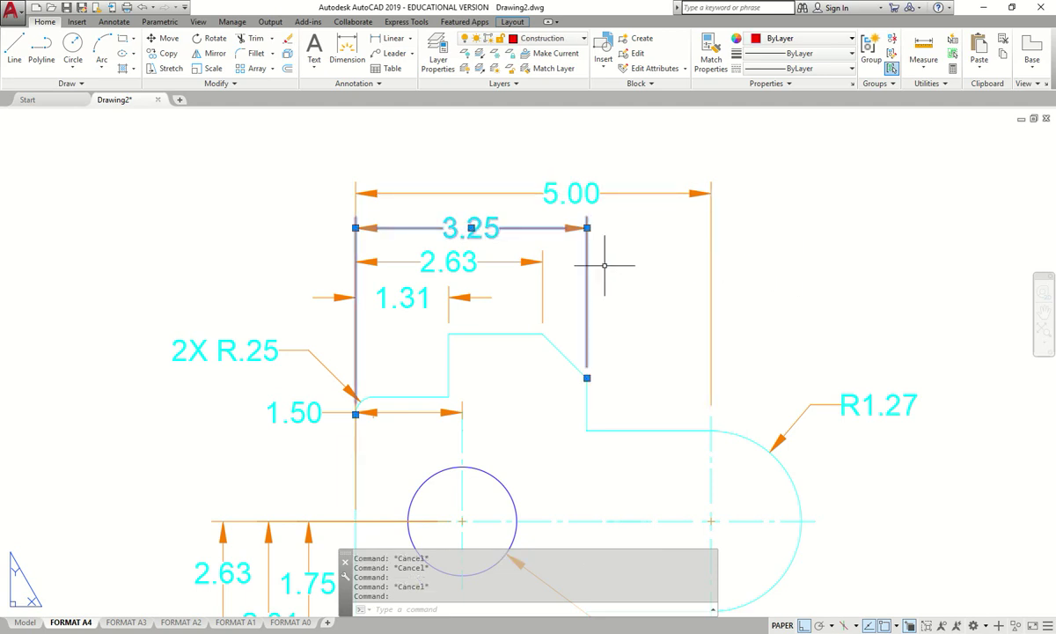
key("Escape")
scroll(713, 209, "down", 5)
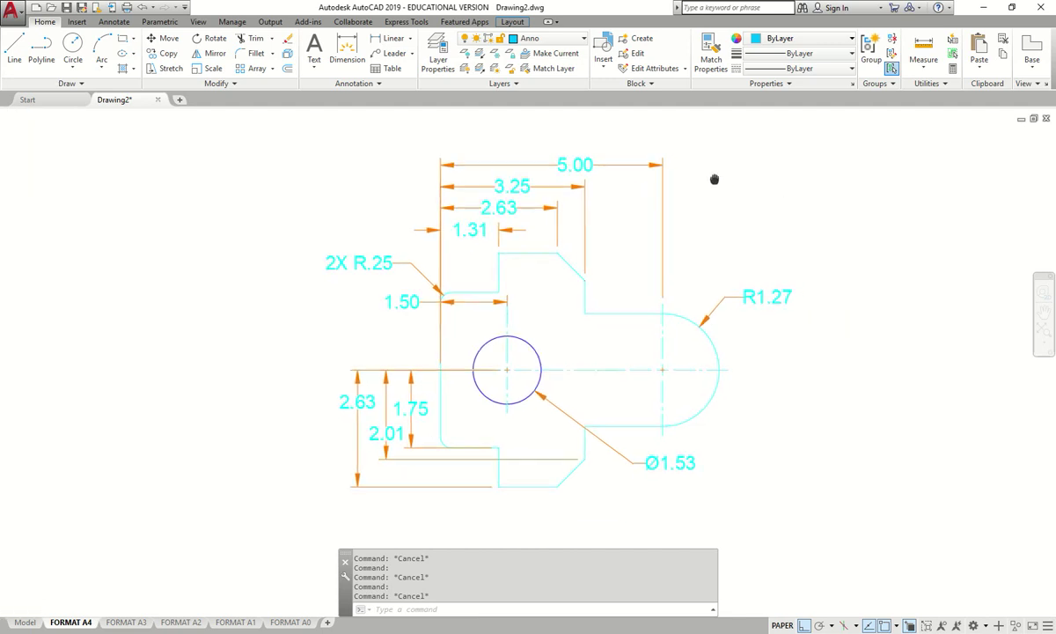
middle_click_drag(833, 210, 775, 206)
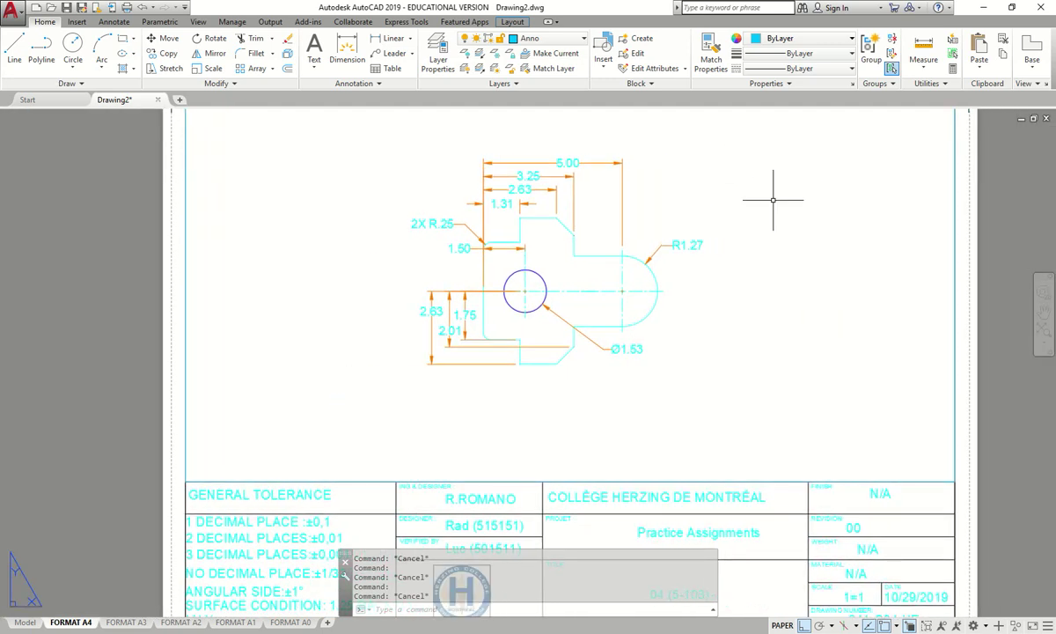
- Preview the plot with the previous settings, checking the 3.25 dimension is gone, then cancel
key("ctrl+p")
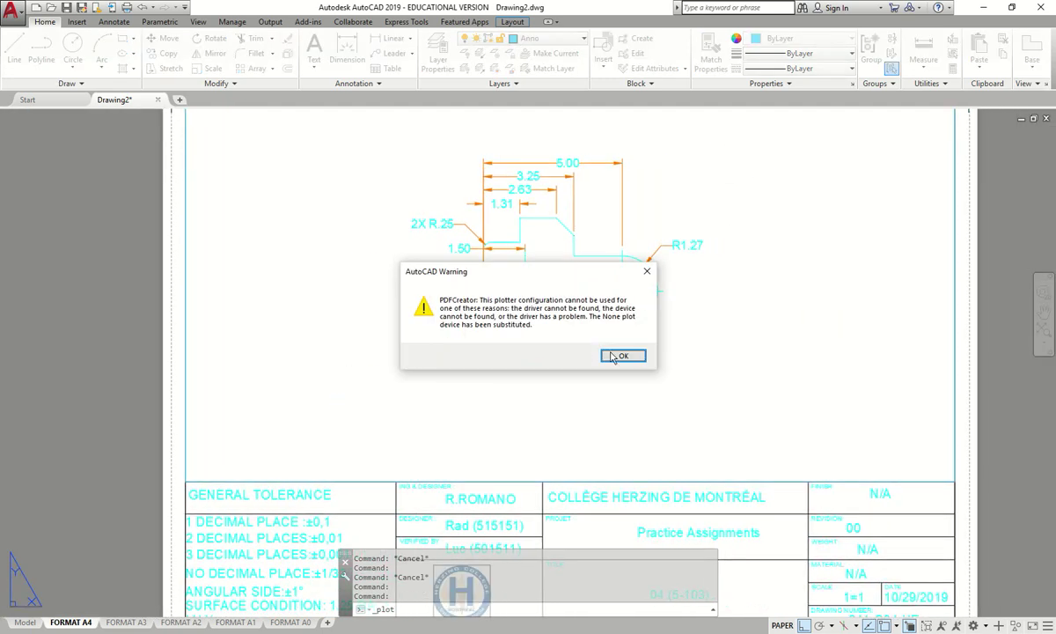
left_click(617, 356)
left_click(394, 190)
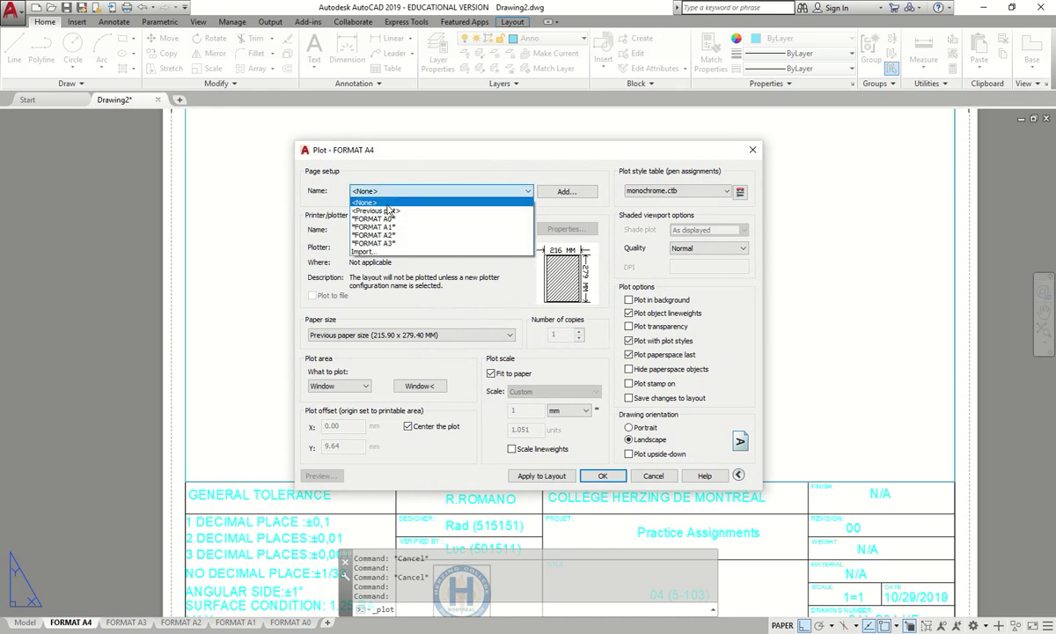
left_click(395, 212)
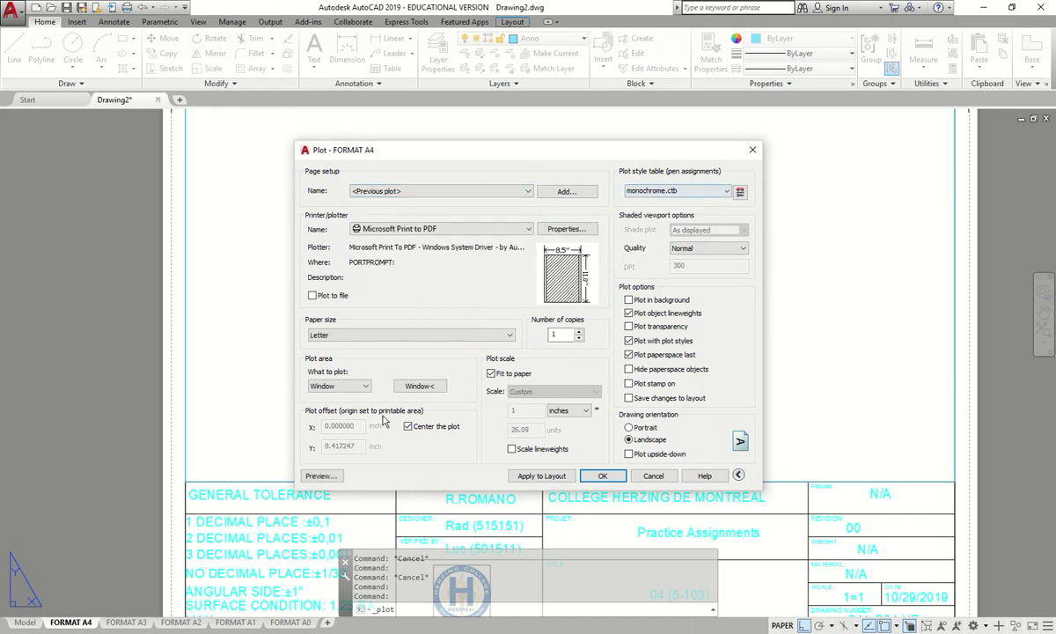
left_click(318, 475)
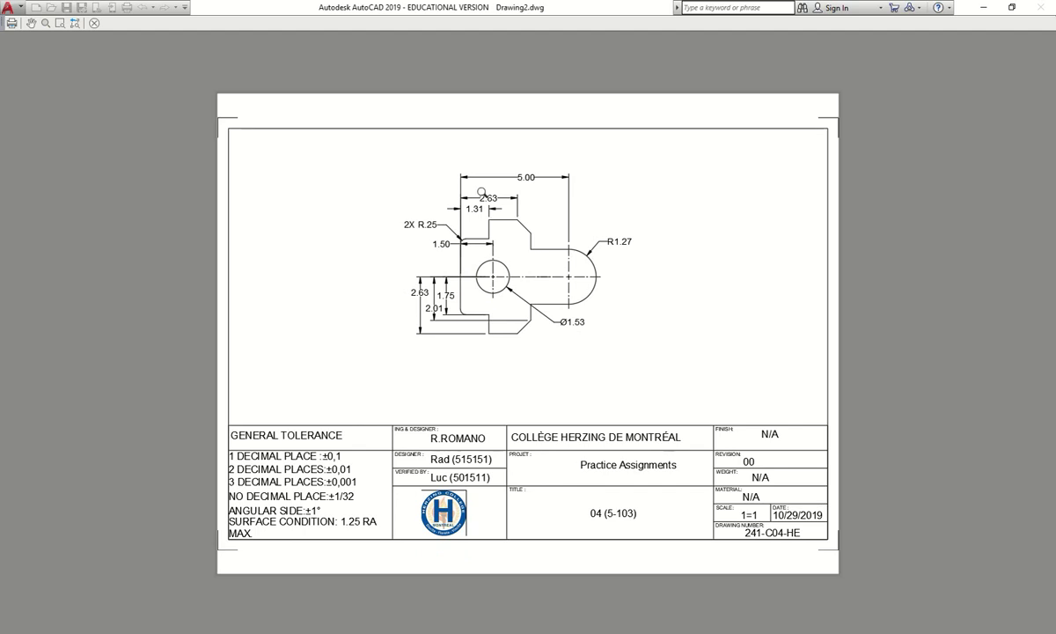
scroll(596, 205, "up", 2)
scroll(596, 205, "up", 4)
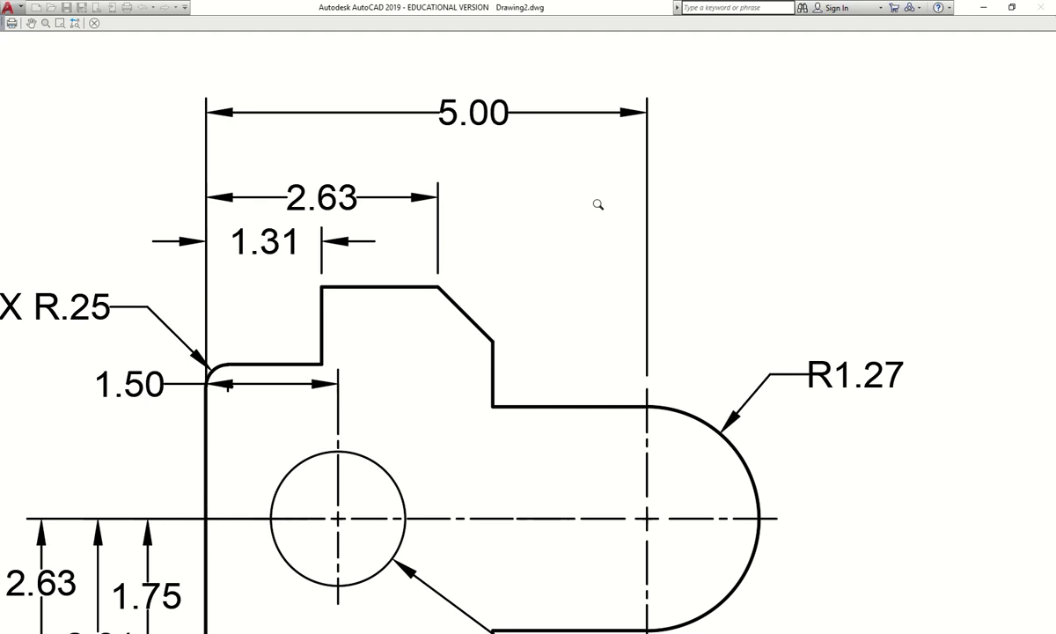
scroll(603, 220, "down", 2)
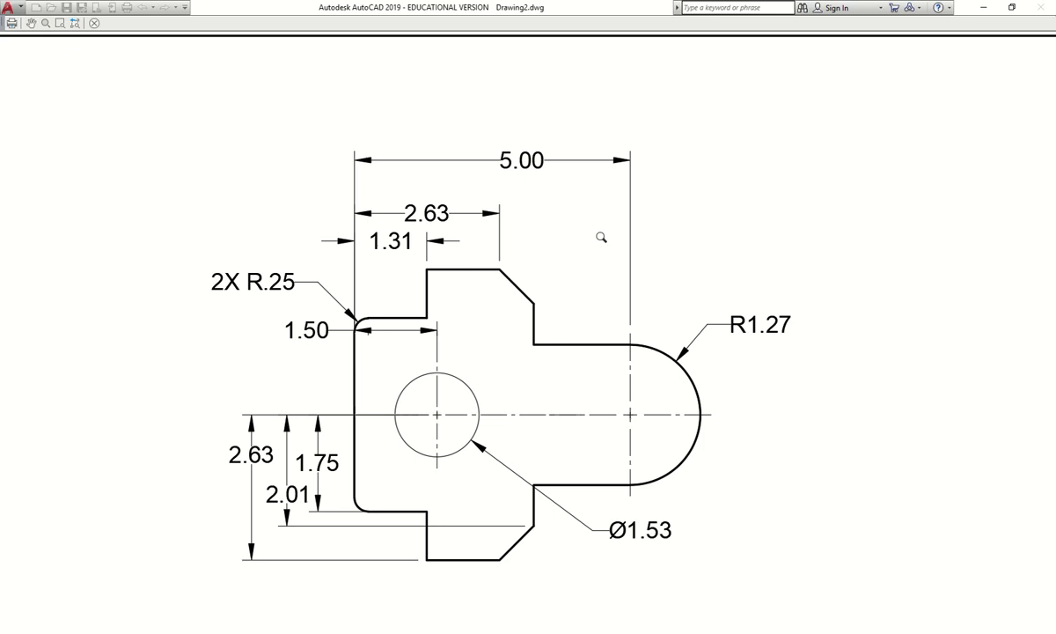
key("Escape")
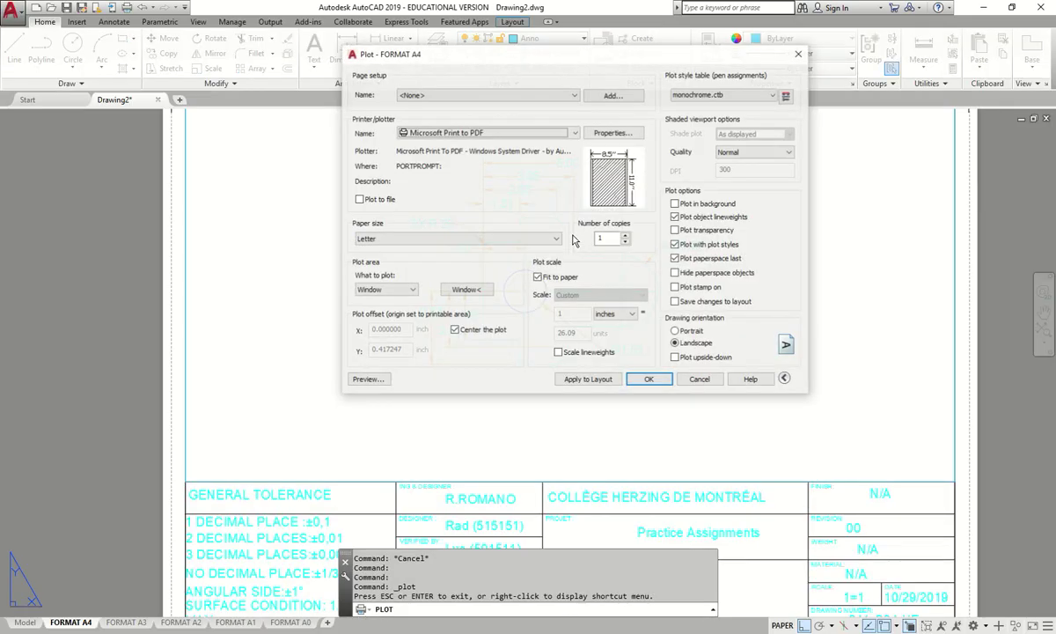
key("Escape")
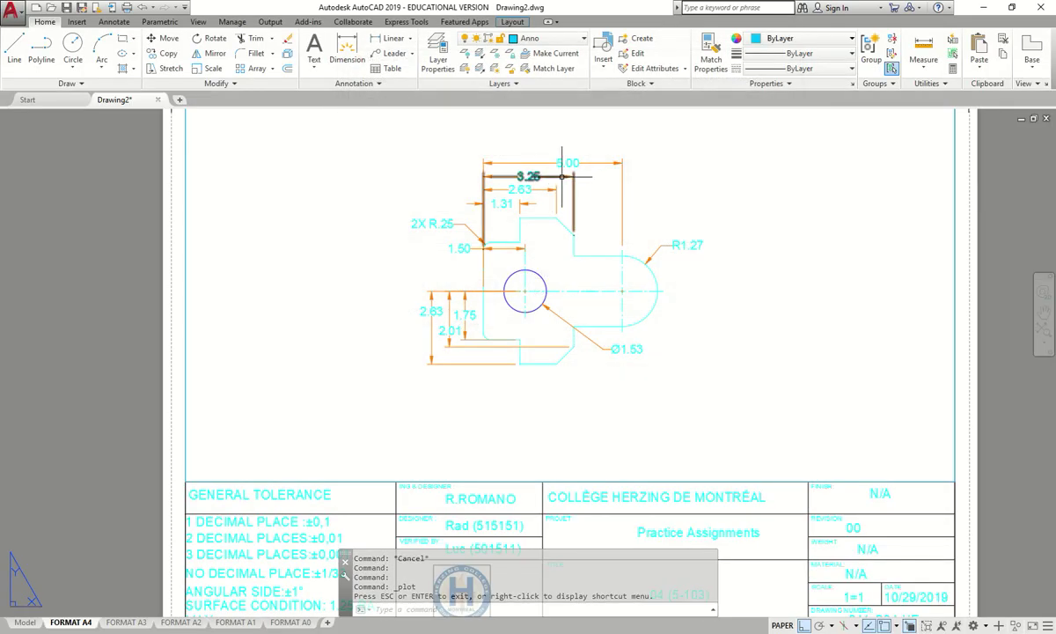
- Check the layer of the shape above the part and open Layer Properties
left_click(564, 179)
left_click(551, 41)
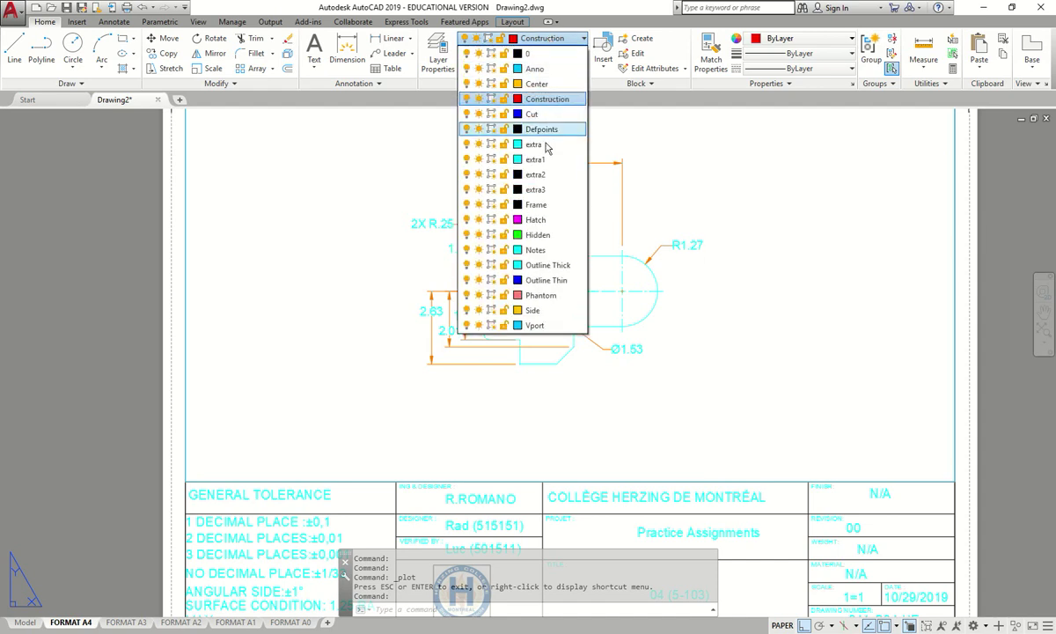
key("Escape")
key("Escape")
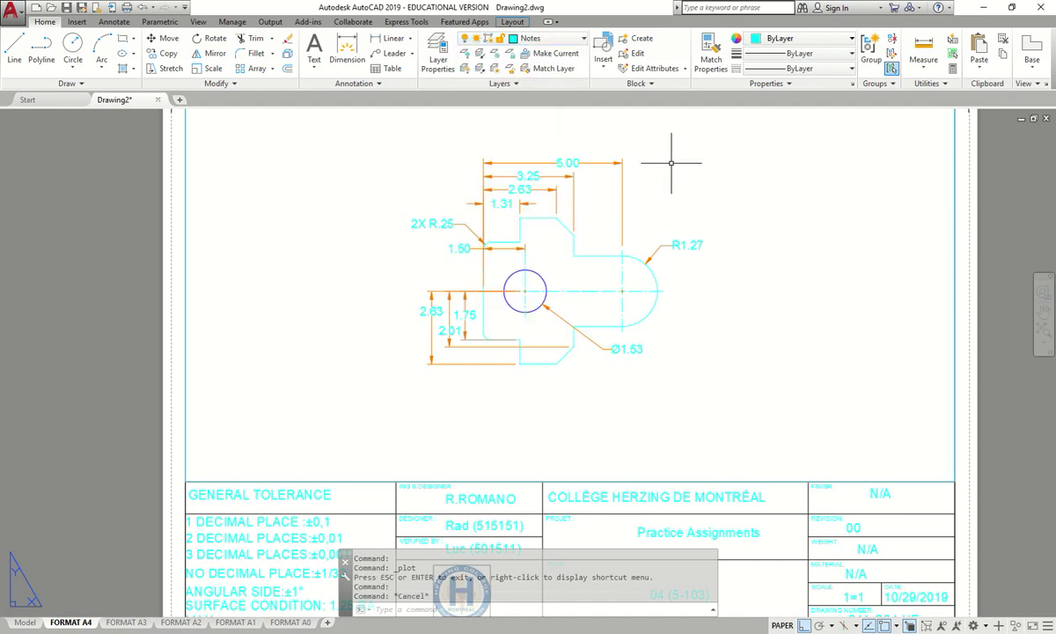
type("layer")
key("Return")
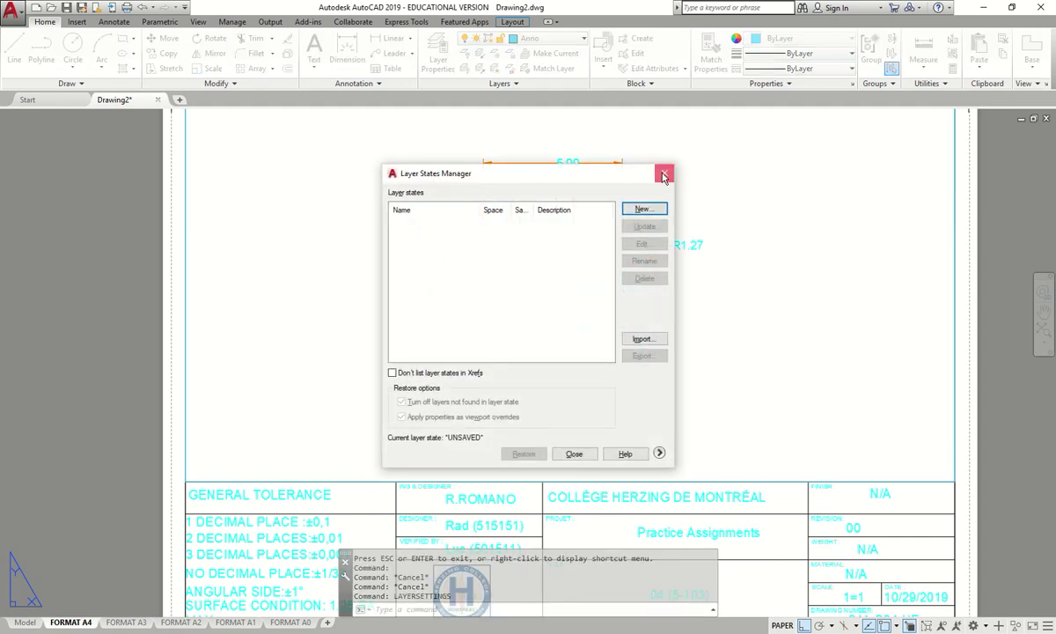
left_click(663, 175)
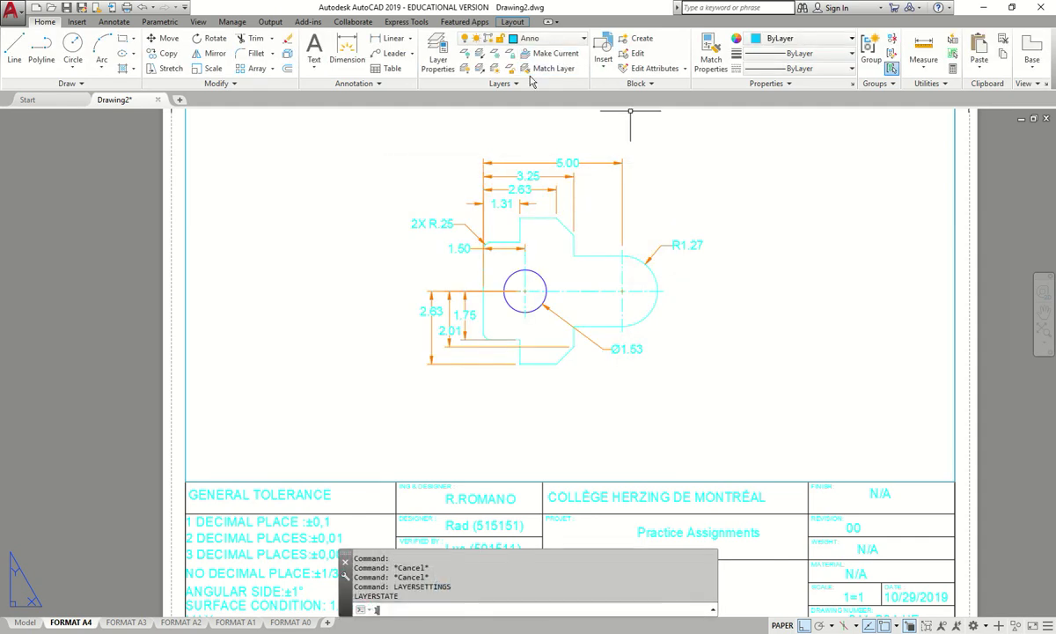
type("layer")
key("Return")
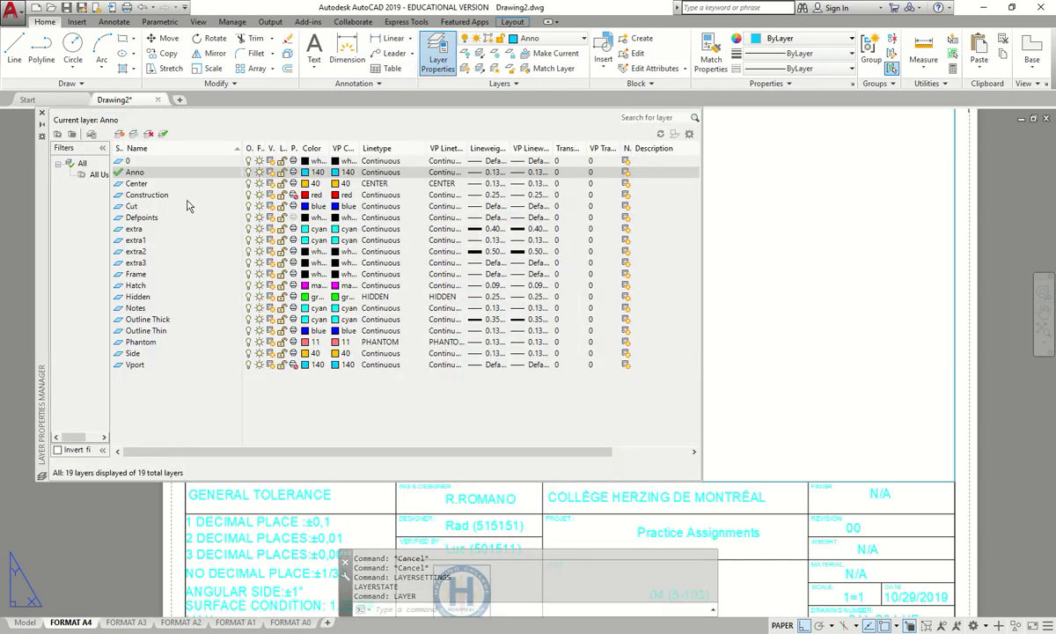
- Change the Anno layer's colour from 140 to 120
left_click(233, 196)
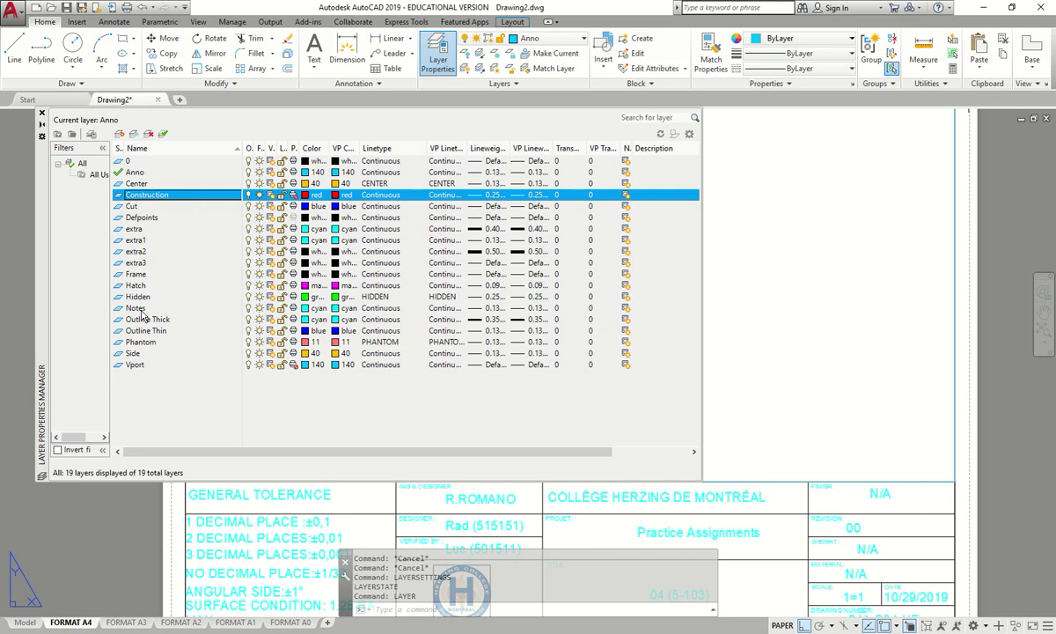
left_click(149, 173)
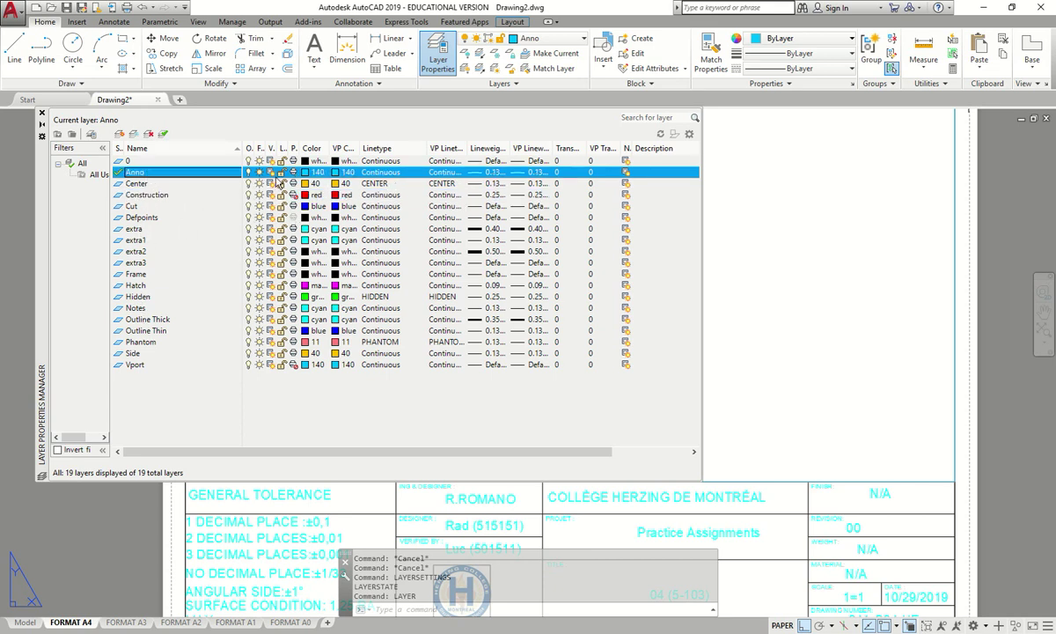
left_click(294, 172)
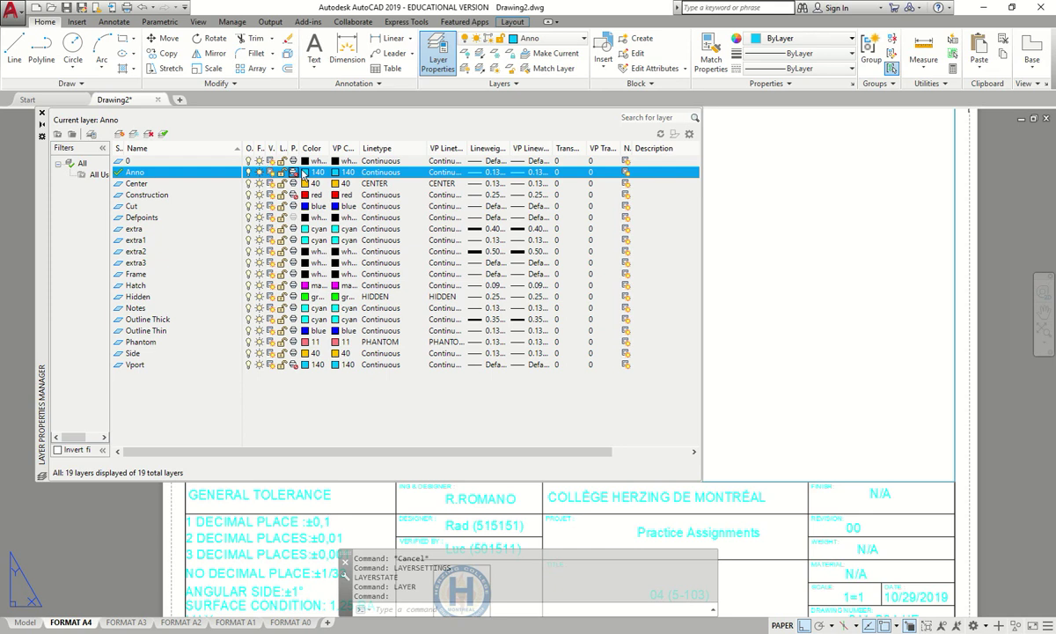
left_click(295, 173)
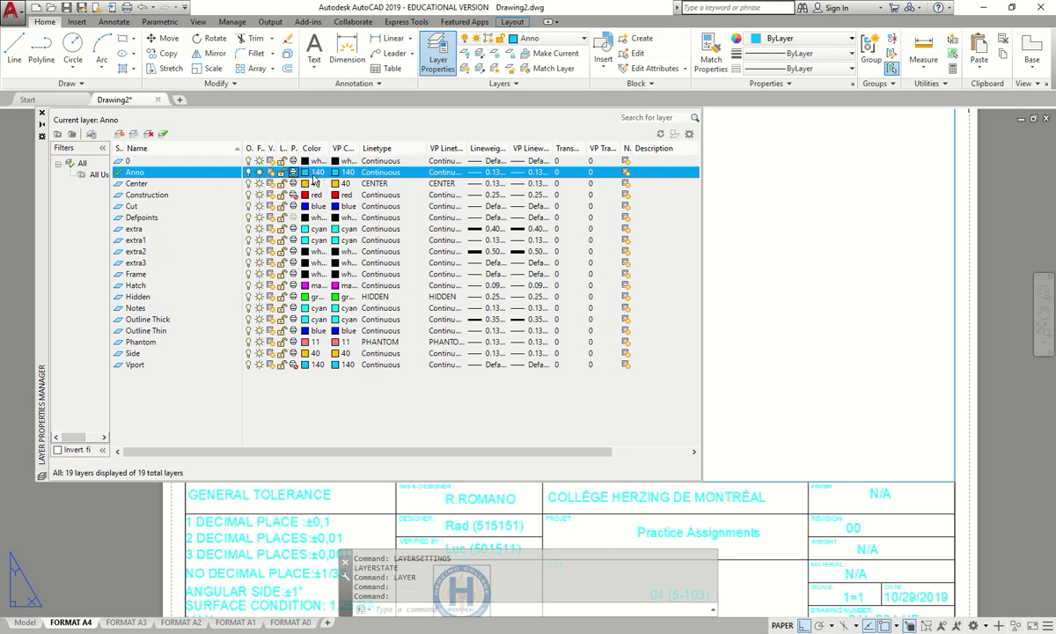
left_click(316, 175)
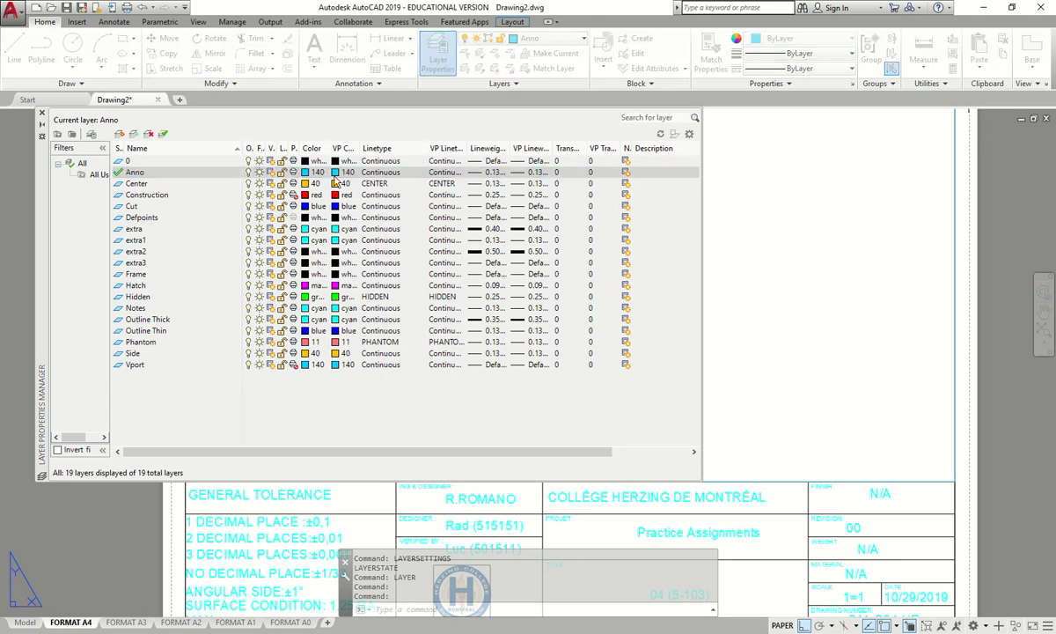
type("120")
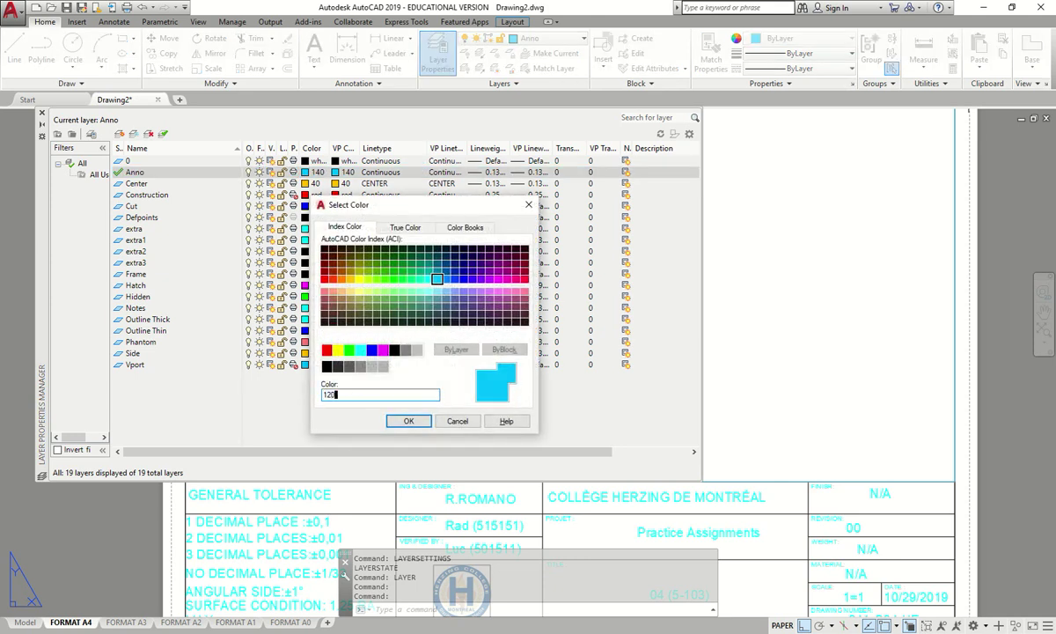
left_click(408, 421)
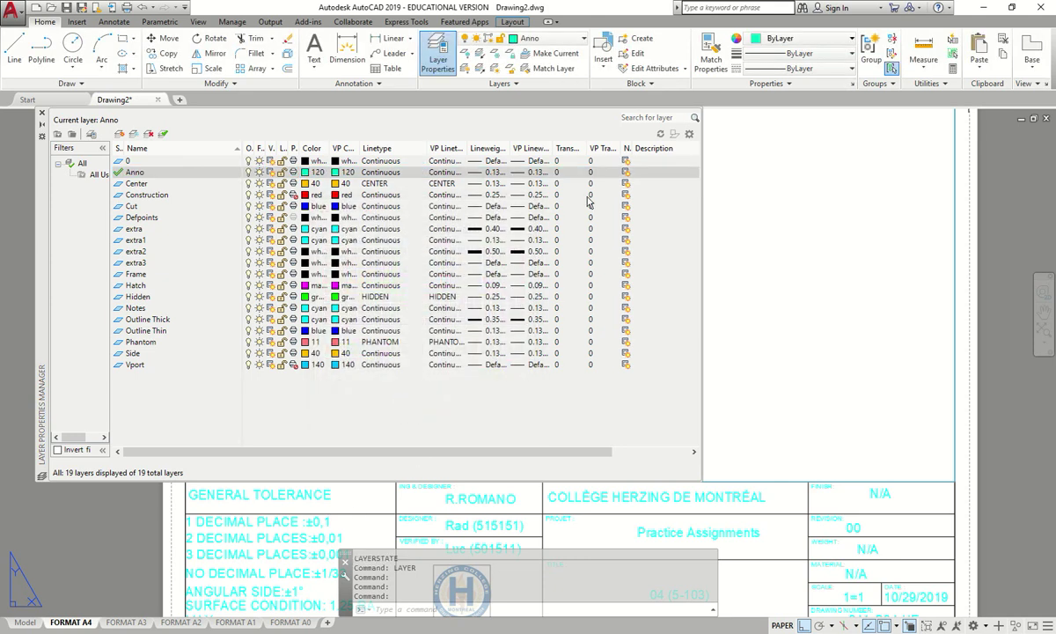
left_click(42, 113)
- Start plotting the A4 layout again
scroll(493, 290, "down", 5)
scroll(528, 276, "up", 2)
key("ctrl+p")
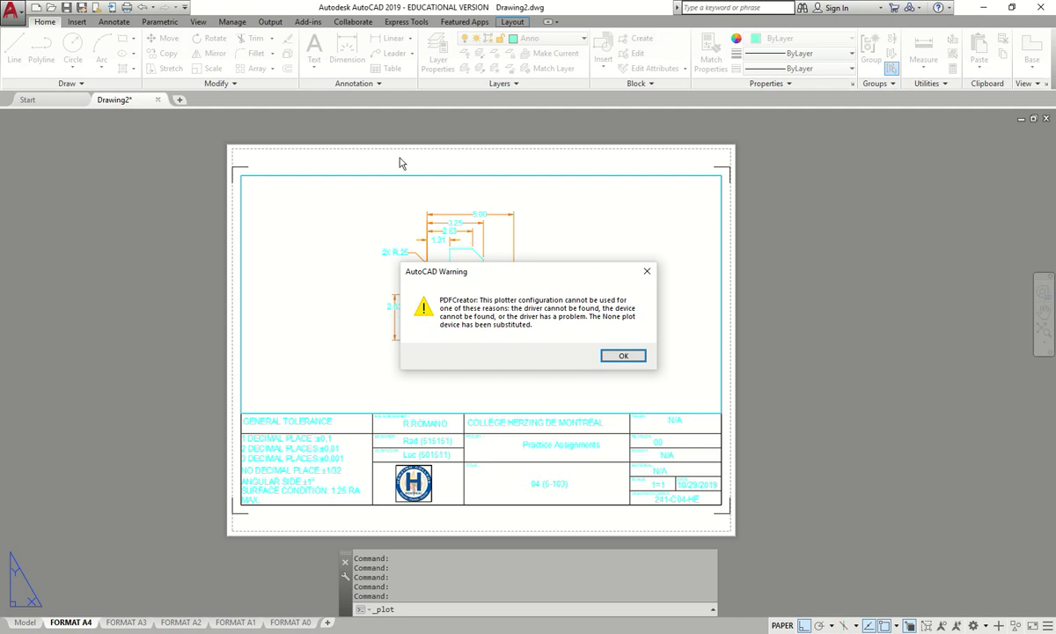
- Apply the previous plot settings to the layout without plotting
left_click(616, 355)
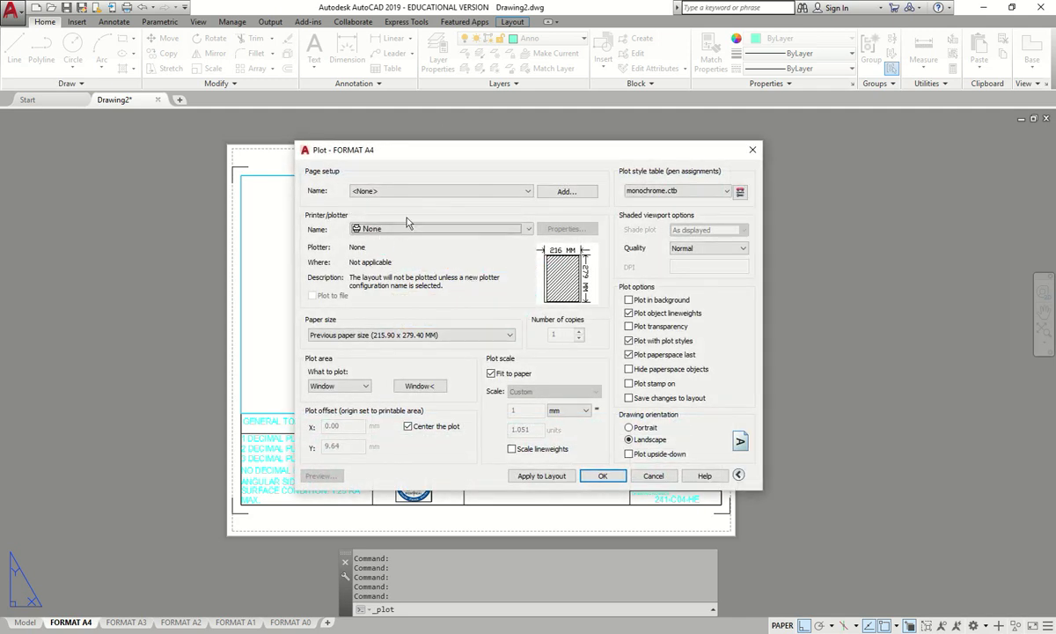
left_click(410, 191)
left_click(396, 211)
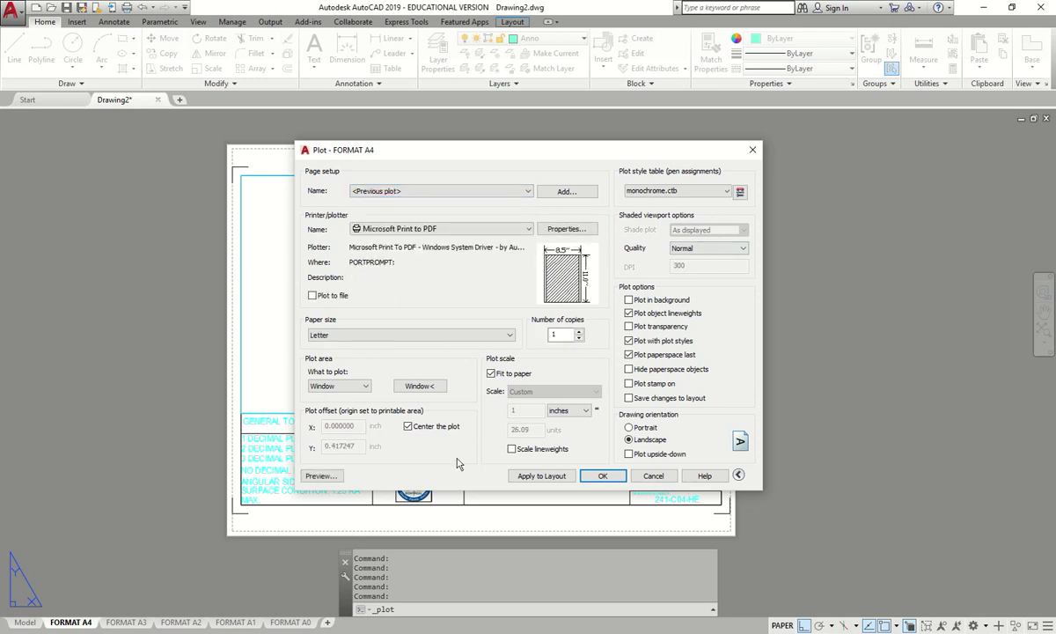
left_click(531, 475)
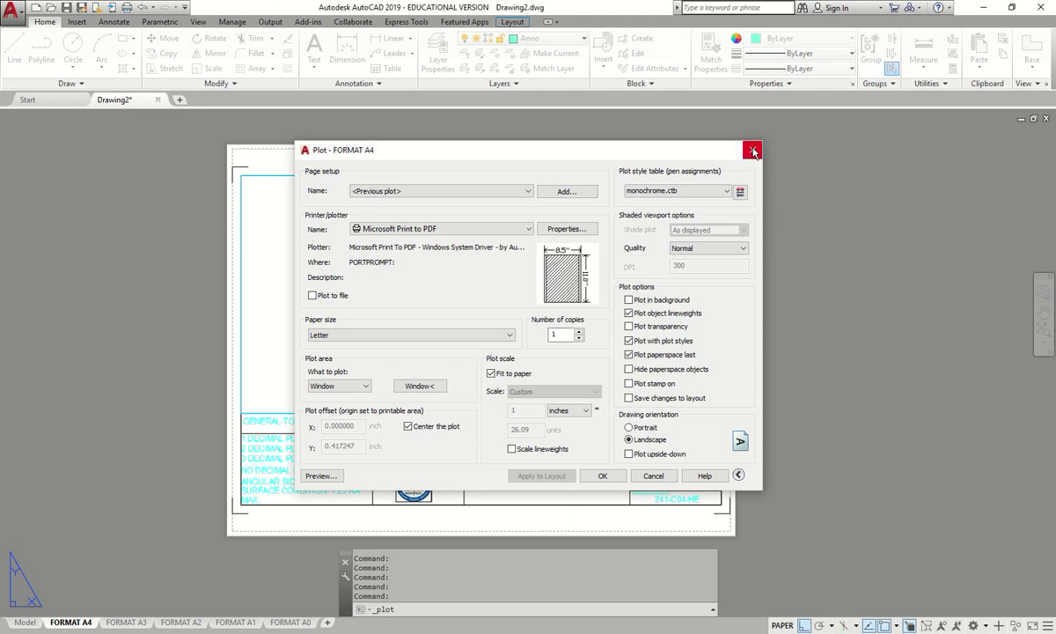
left_click(753, 149)
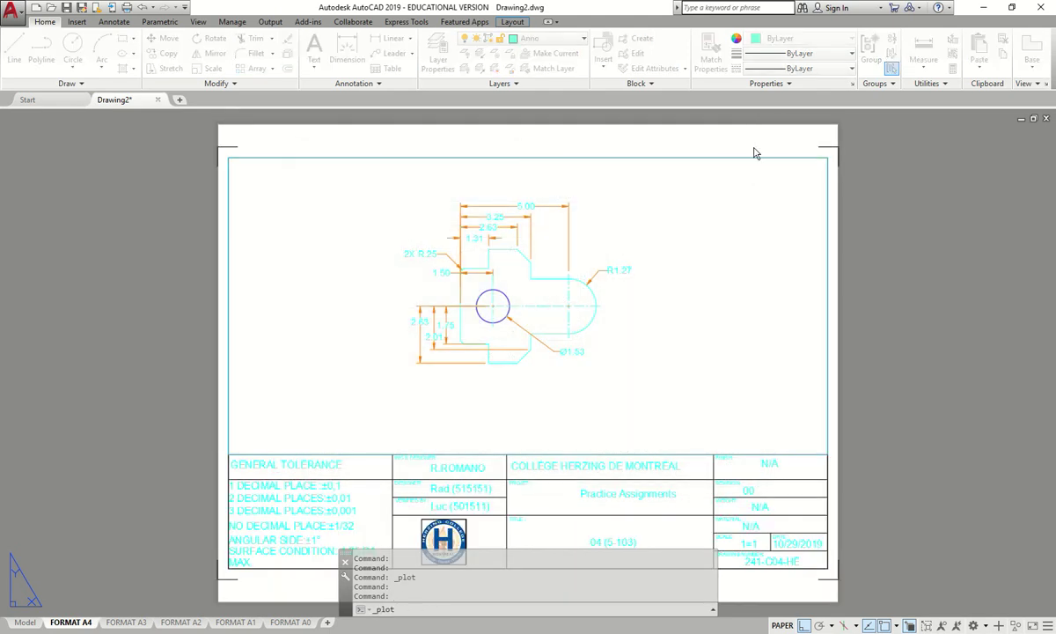
- With page setup <None> and the acad.ctb plot style table, preview the A4 sheet
key("ctrl+p")
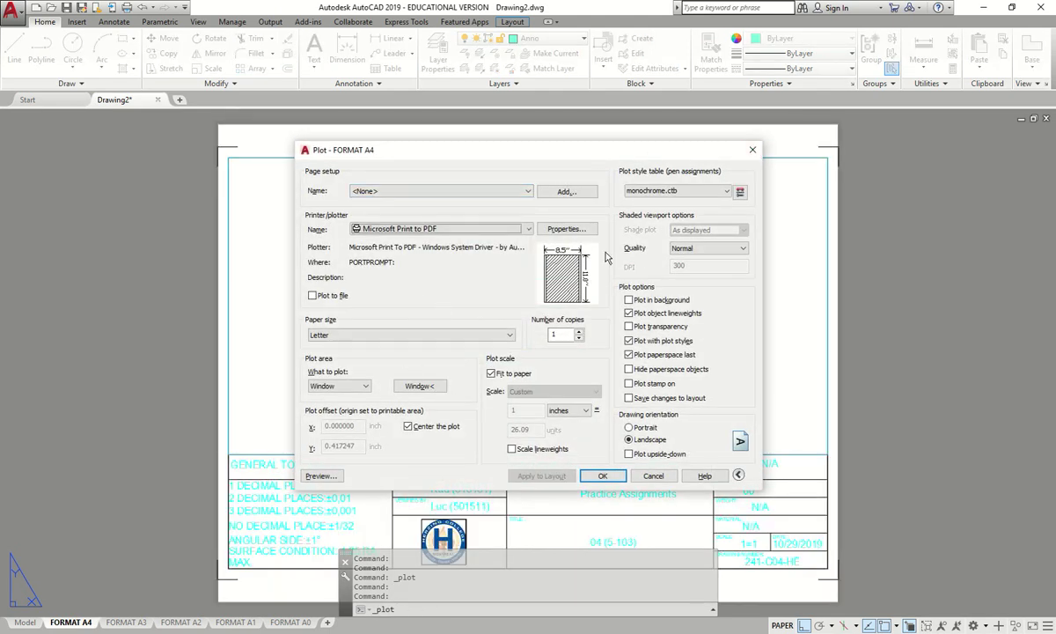
left_click(473, 191)
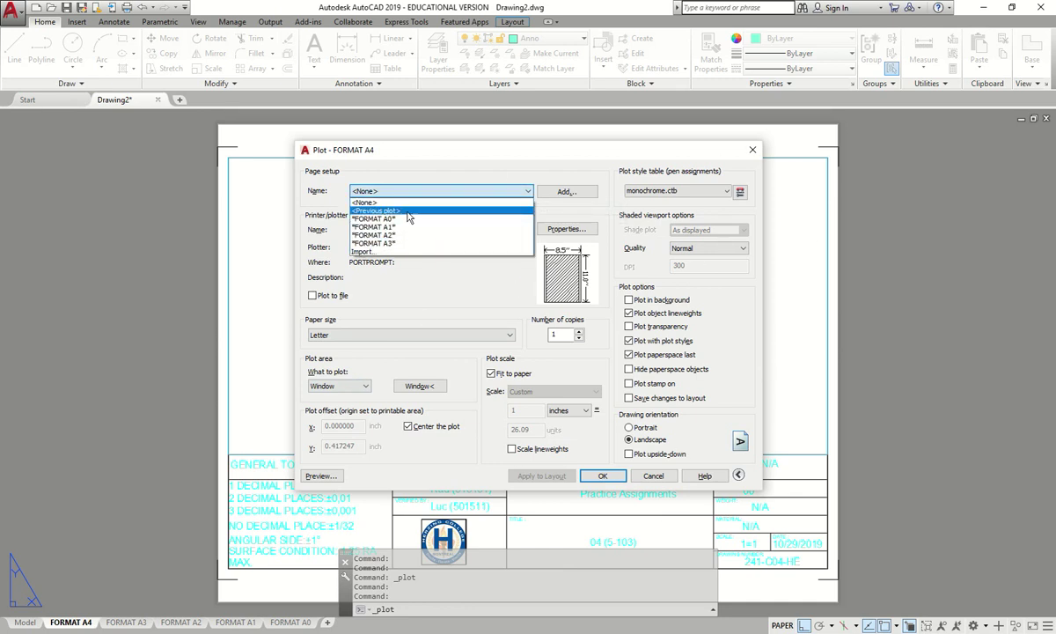
left_click(480, 301)
left_click(684, 190)
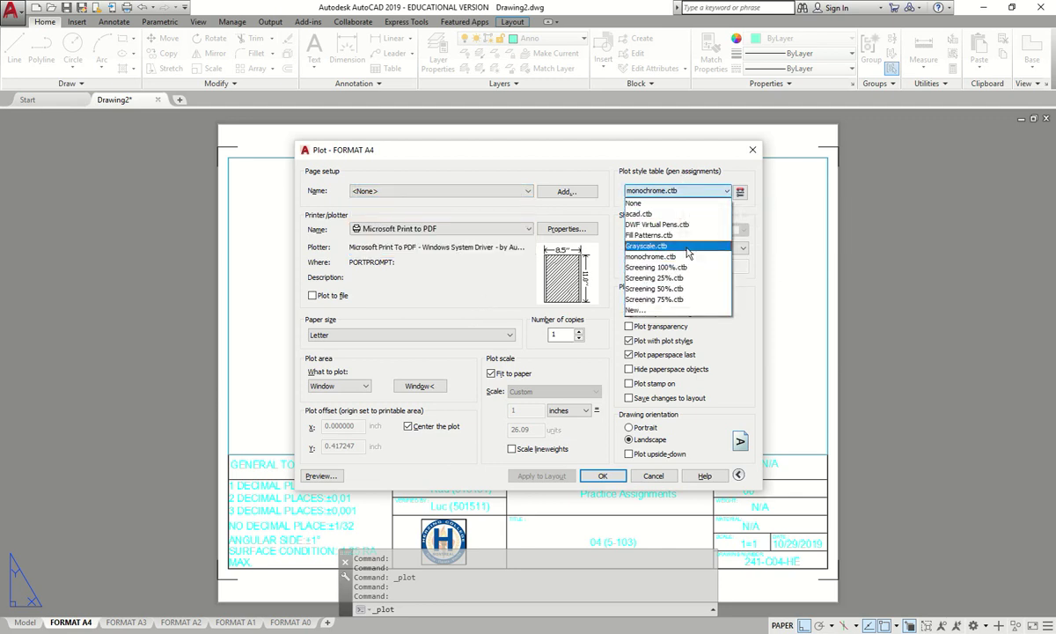
left_click(691, 214)
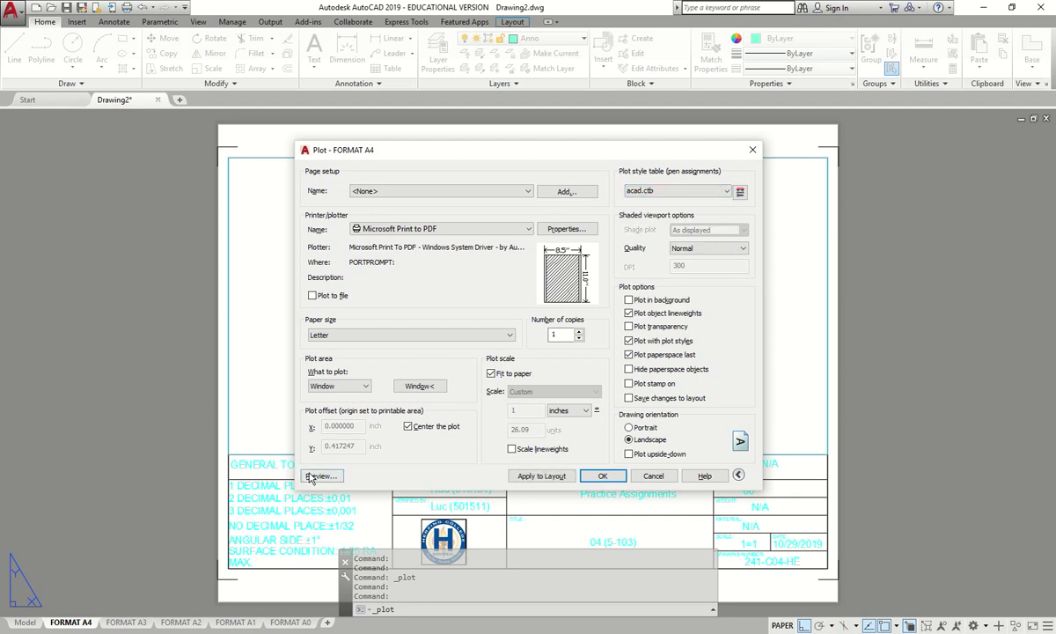
left_click(319, 475)
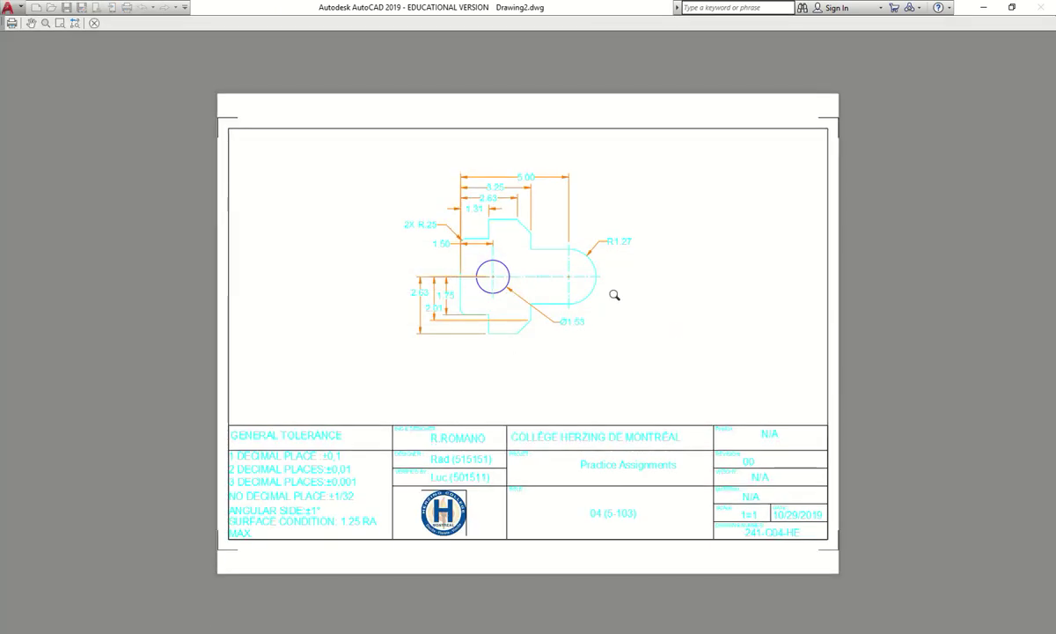
key("Escape")
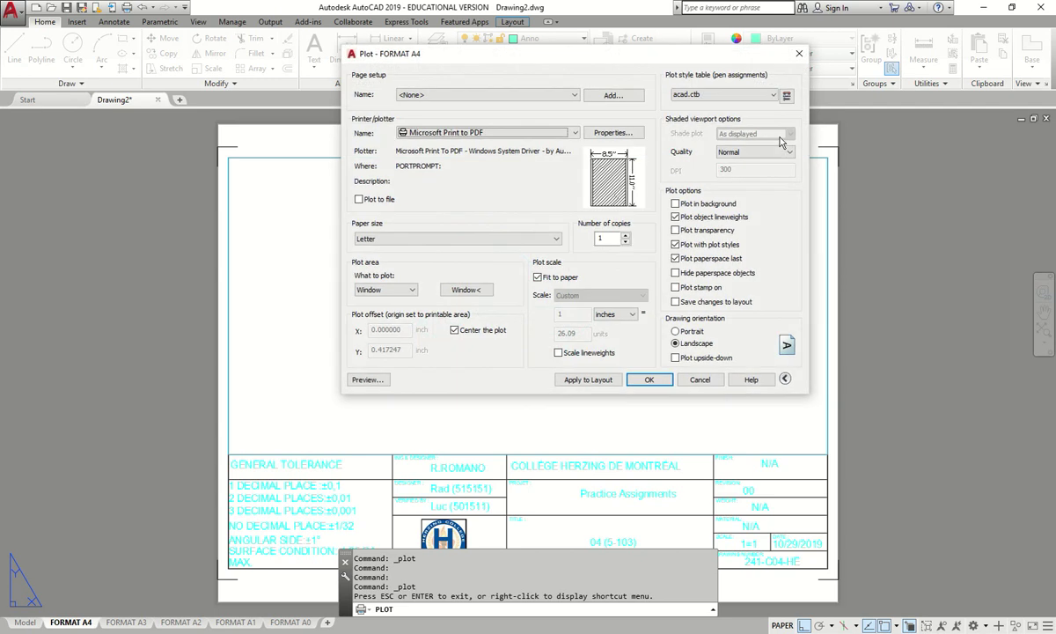
- Switch to monochrome.ctb, inspect the zoomed preview, then plot to PDF but cancel saving
left_click(762, 95)
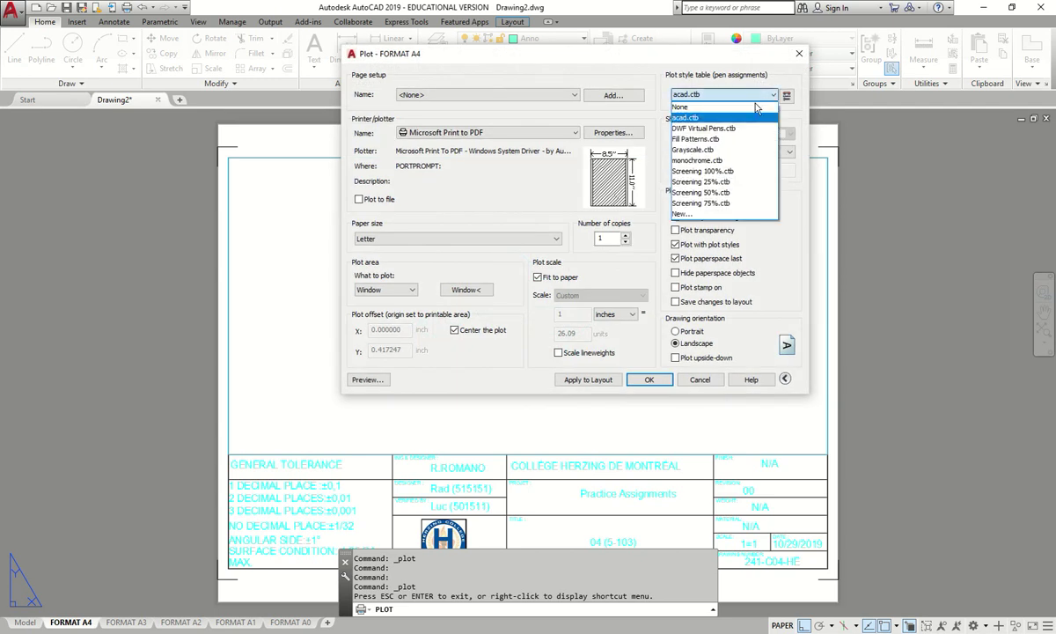
left_click(737, 161)
left_click(367, 380)
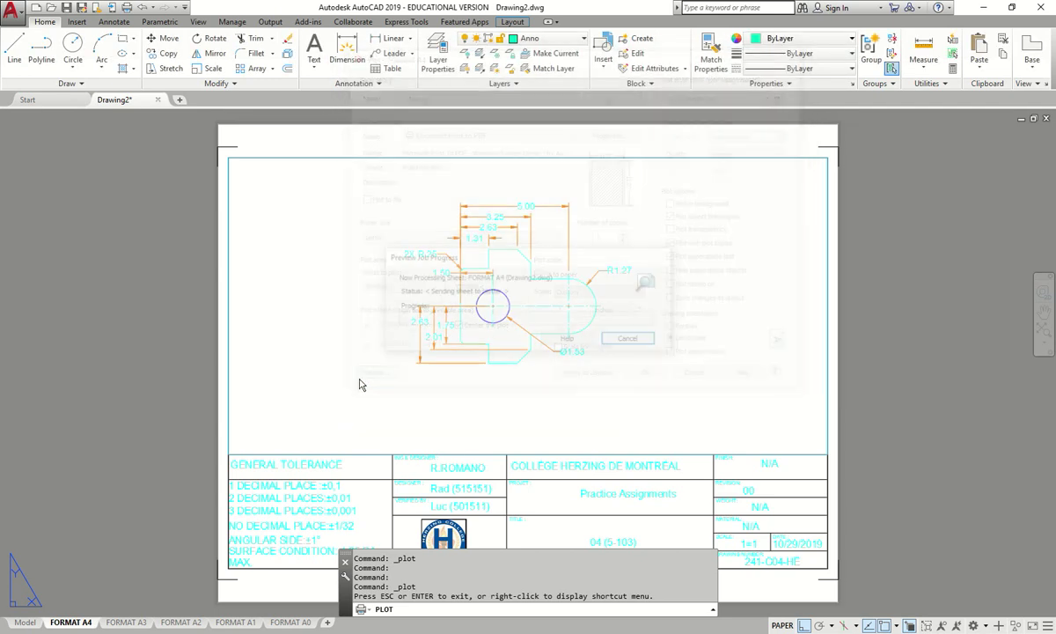
left_click_drag(413, 335, 539, 207)
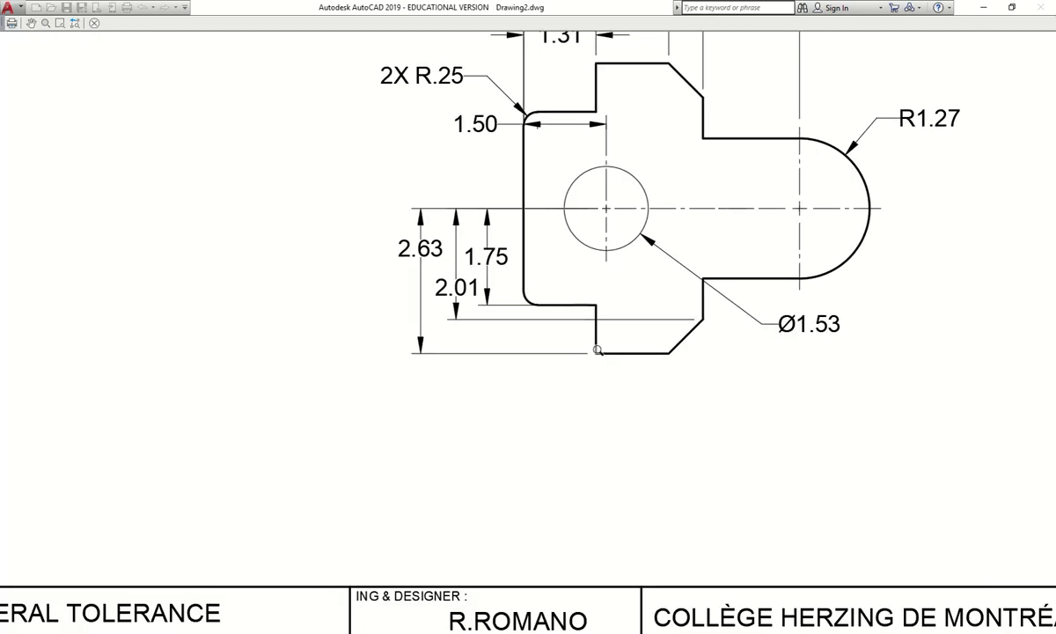
left_click_drag(390, 243, 434, 342)
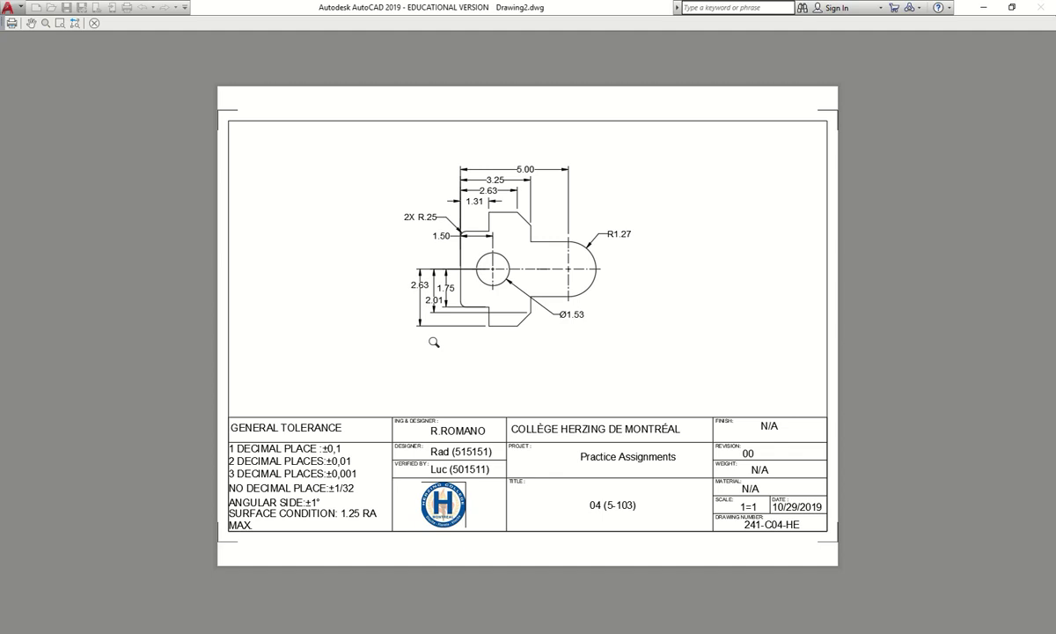
left_click(94, 23)
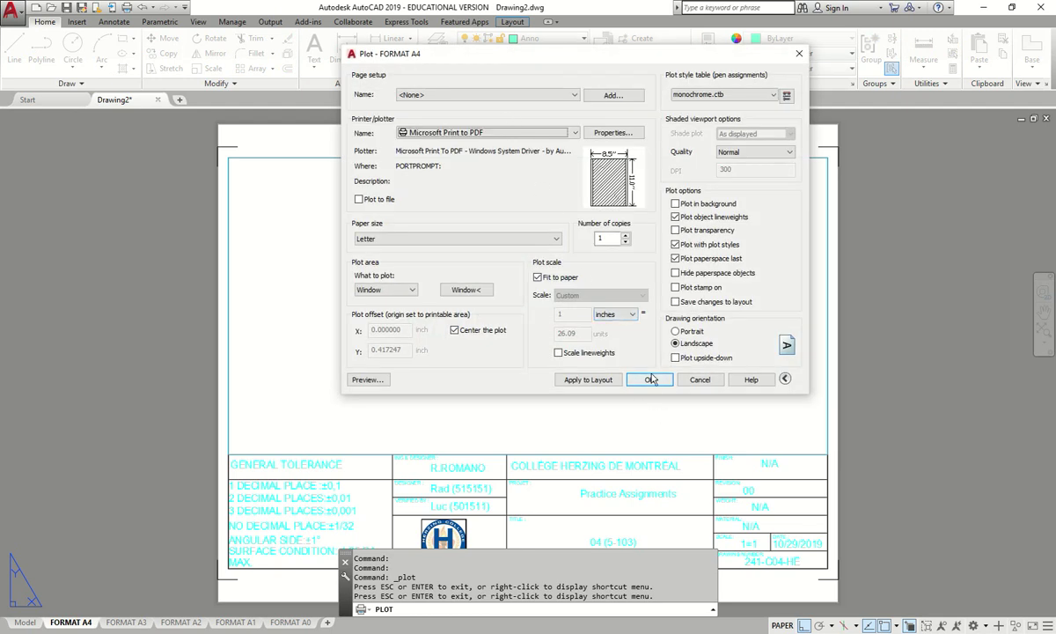
left_click(650, 380)
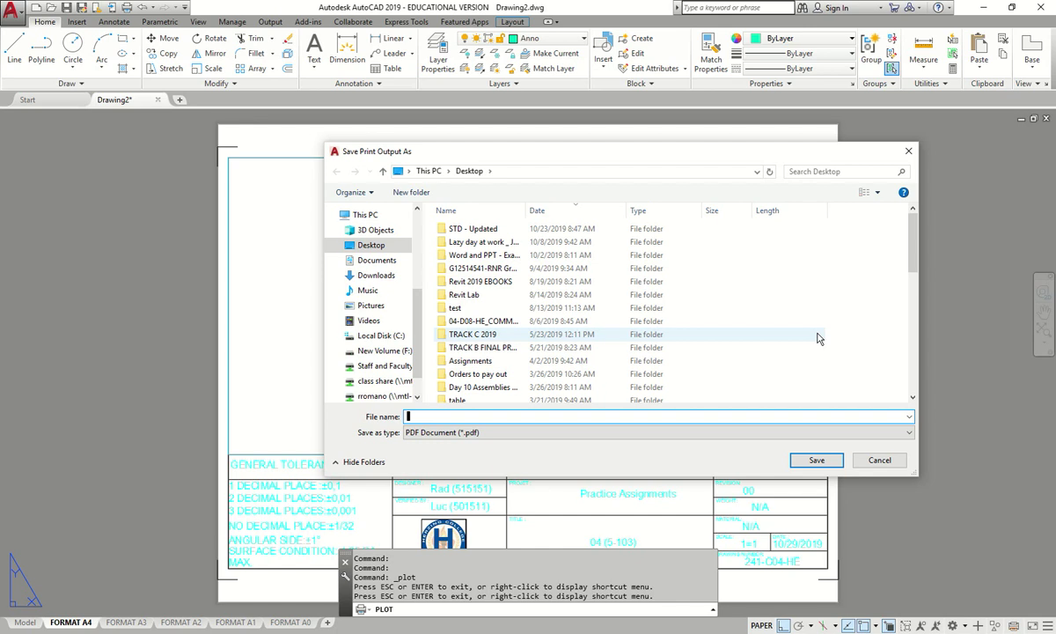
key("Escape")
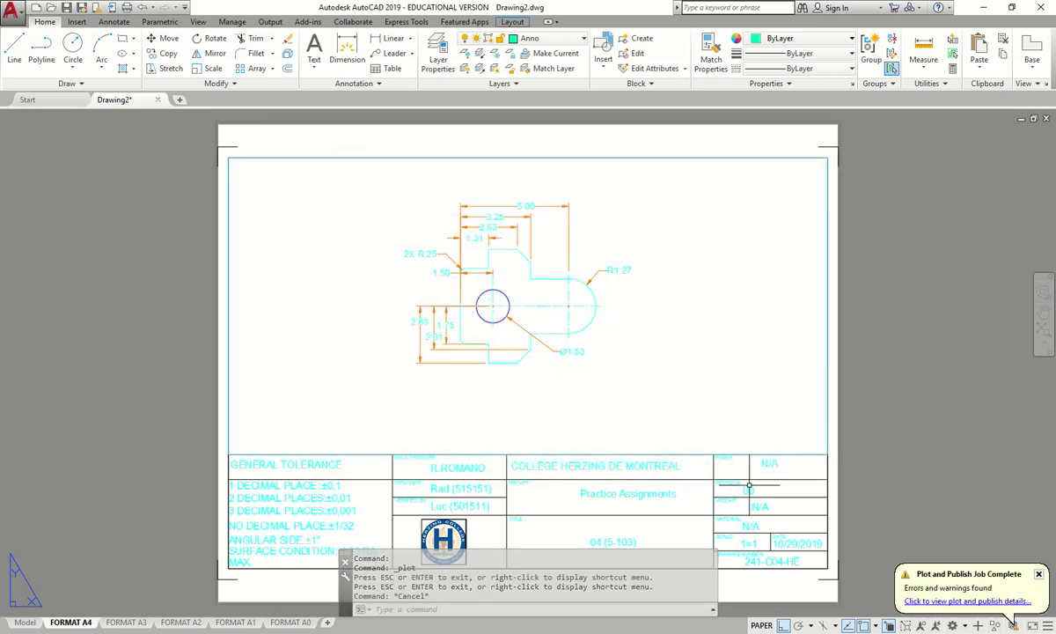
- Change the title block's REVISION value from 00 to 01
scroll(722, 506, "up", 3)
scroll(735, 508, "down", 5)
scroll(756, 480, "up", 10)
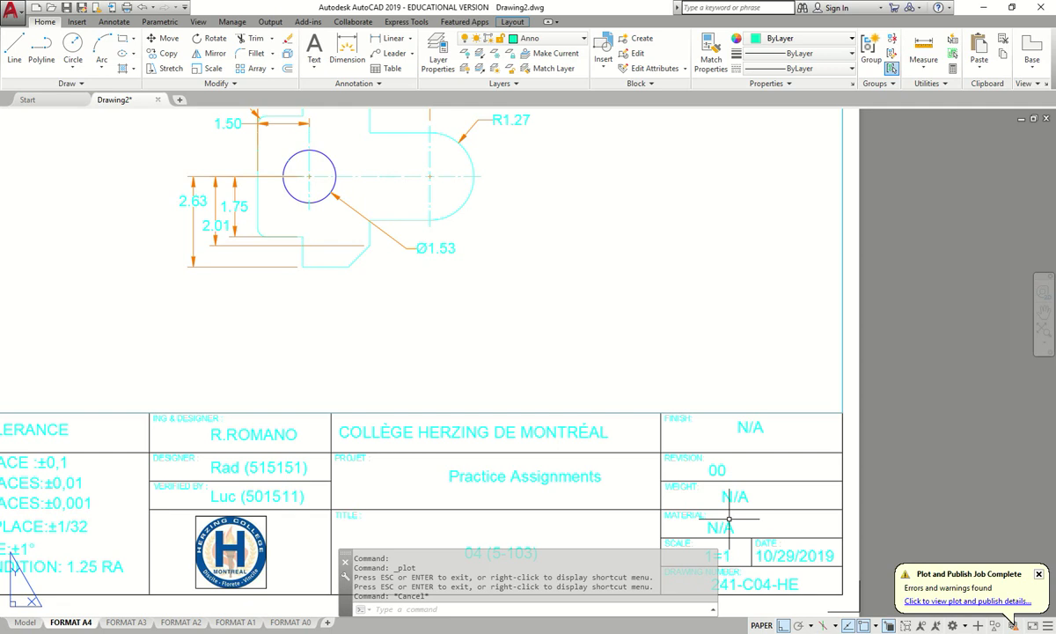
double_click(744, 436)
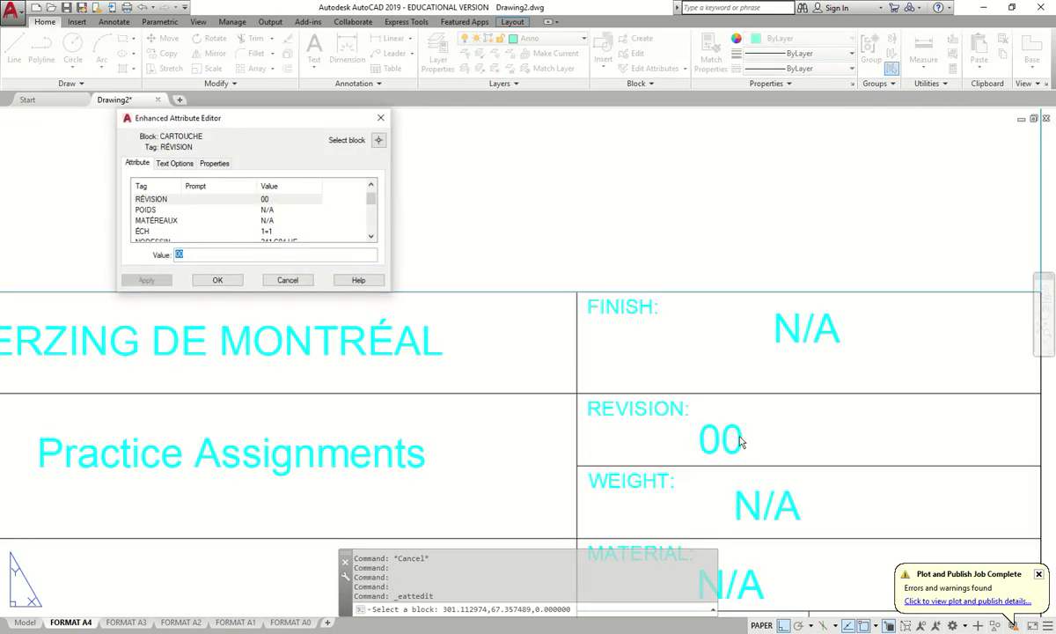
type("01")
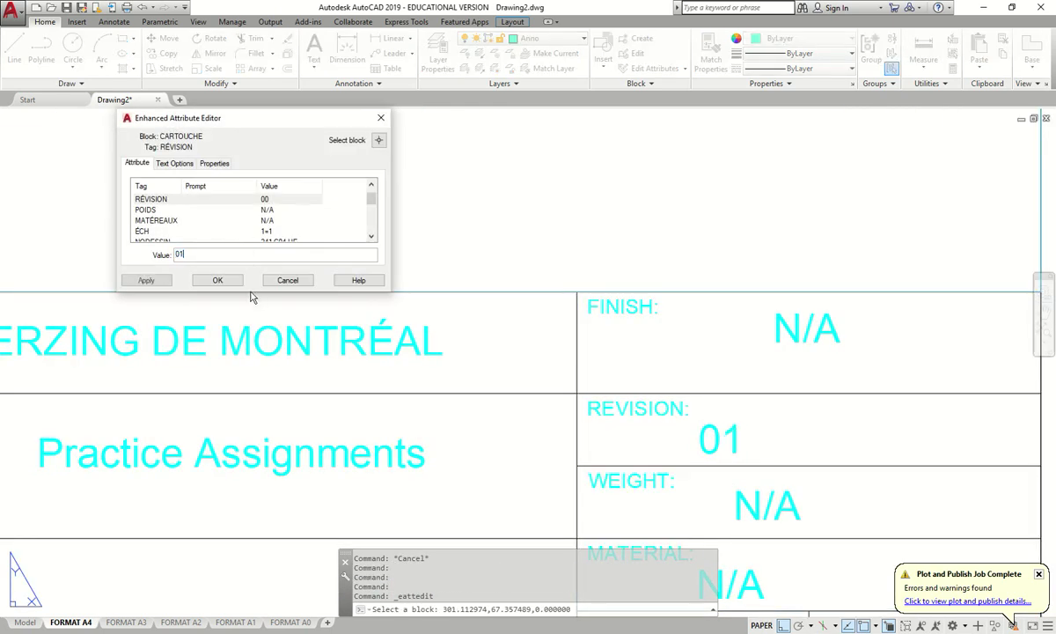
left_click(222, 283)
- Draw a rectangular REVCLOUD enclosing the R1.27 radius label
scroll(323, 299, "down", 2)
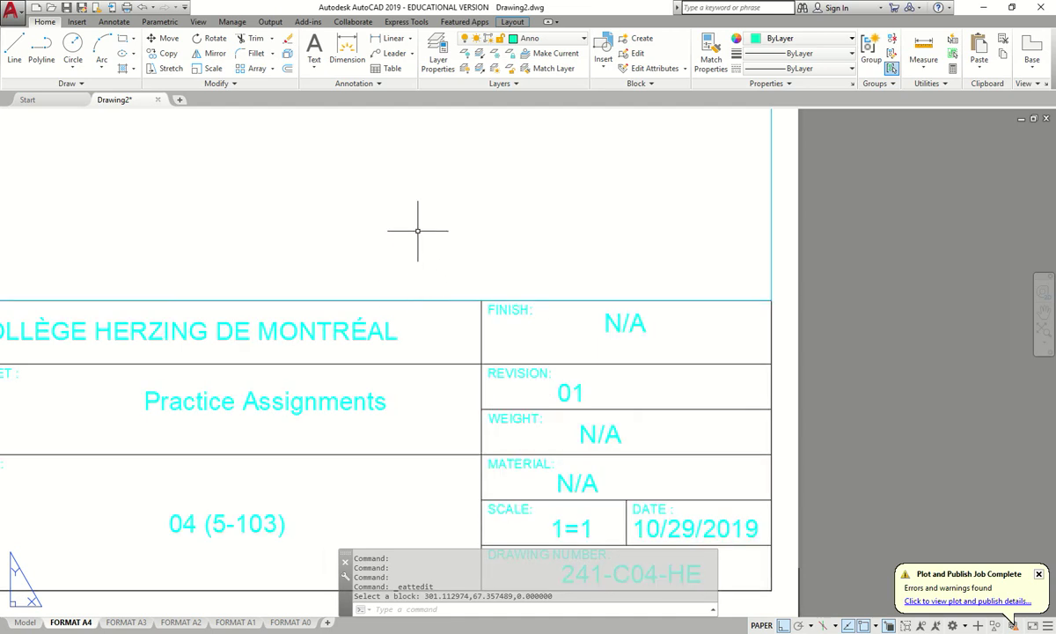
scroll(378, 282, "down", 5)
scroll(387, 273, "up", 3)
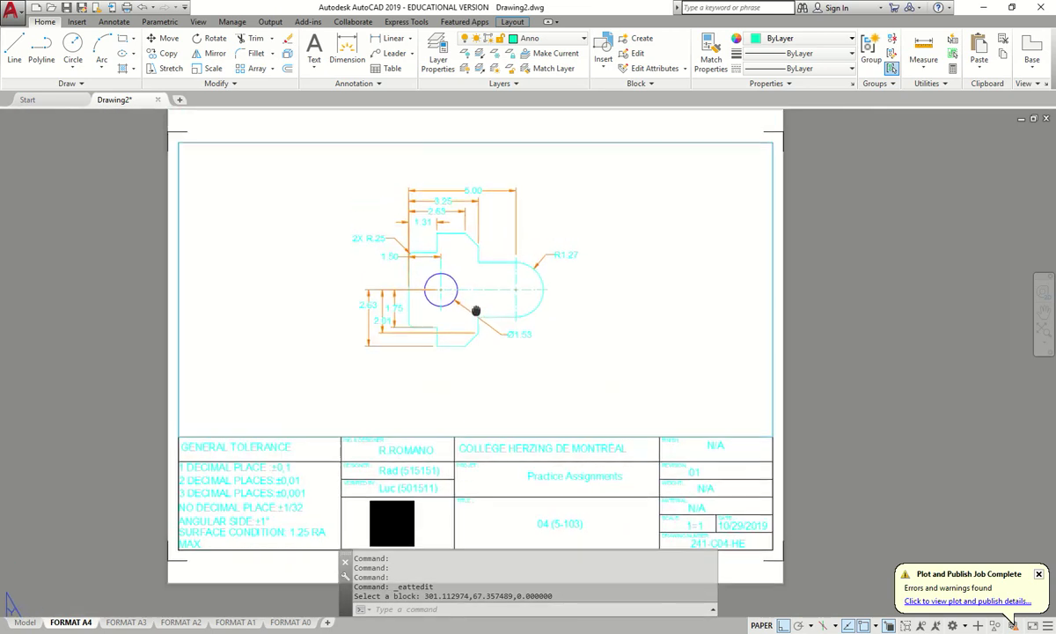
left_click(403, 606)
type("revclou")
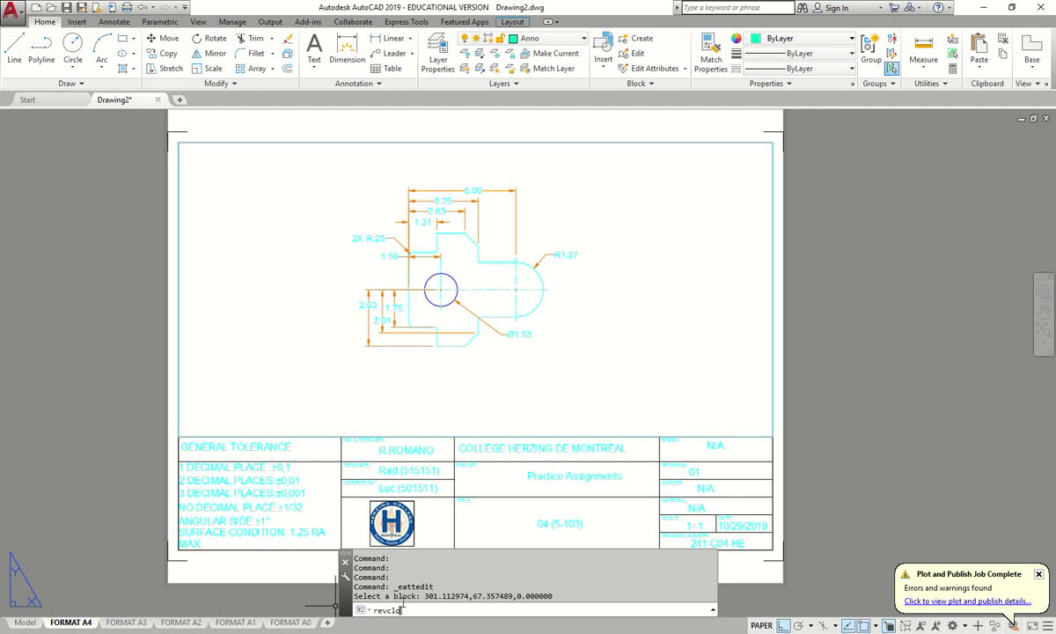
type("d")
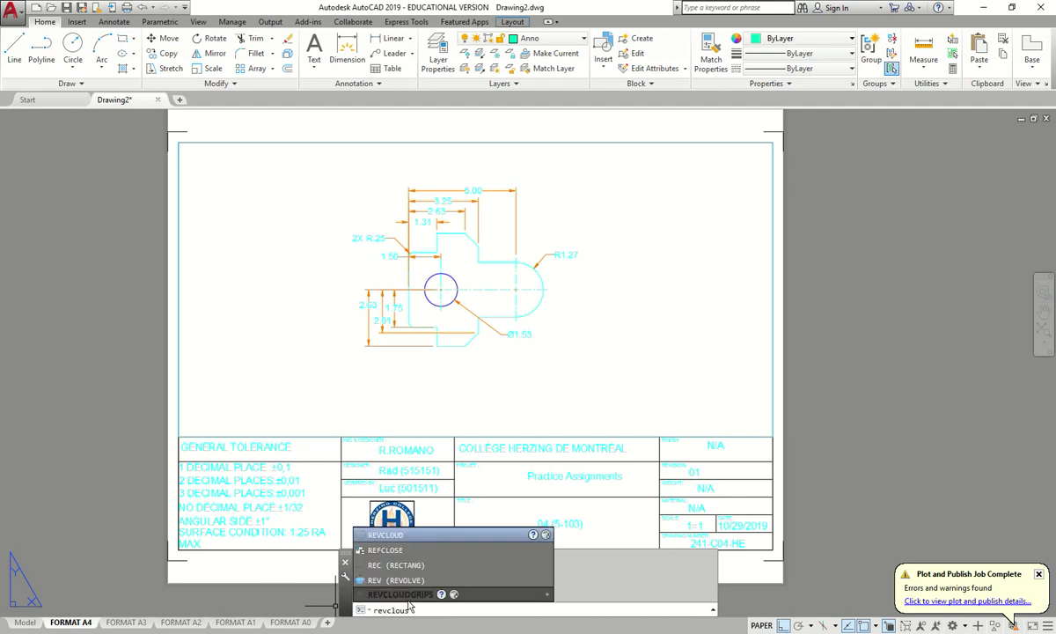
key("Return")
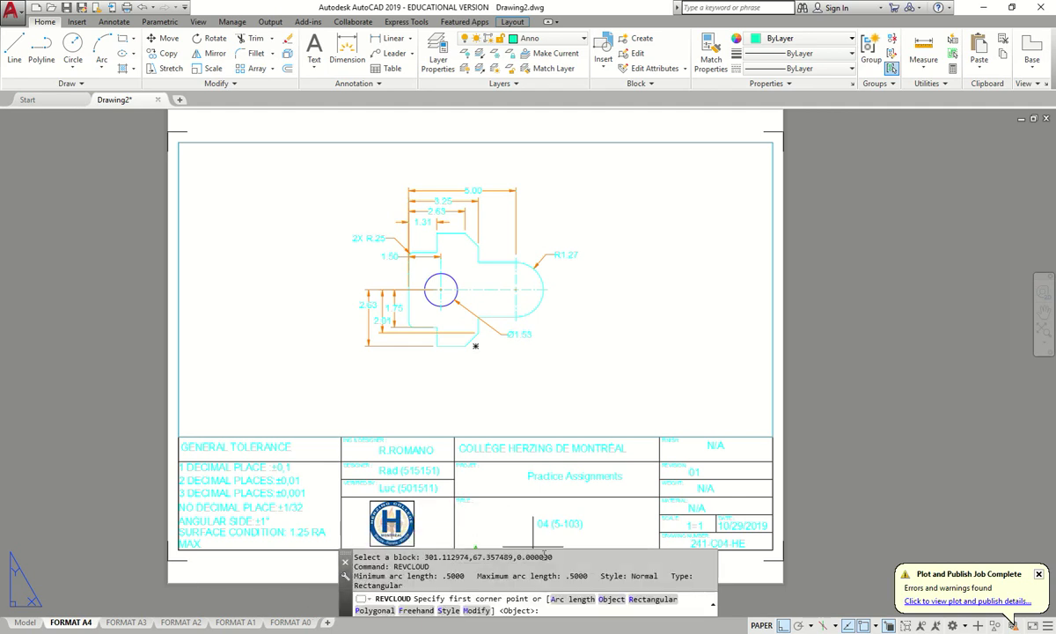
scroll(545, 255, "up", 4)
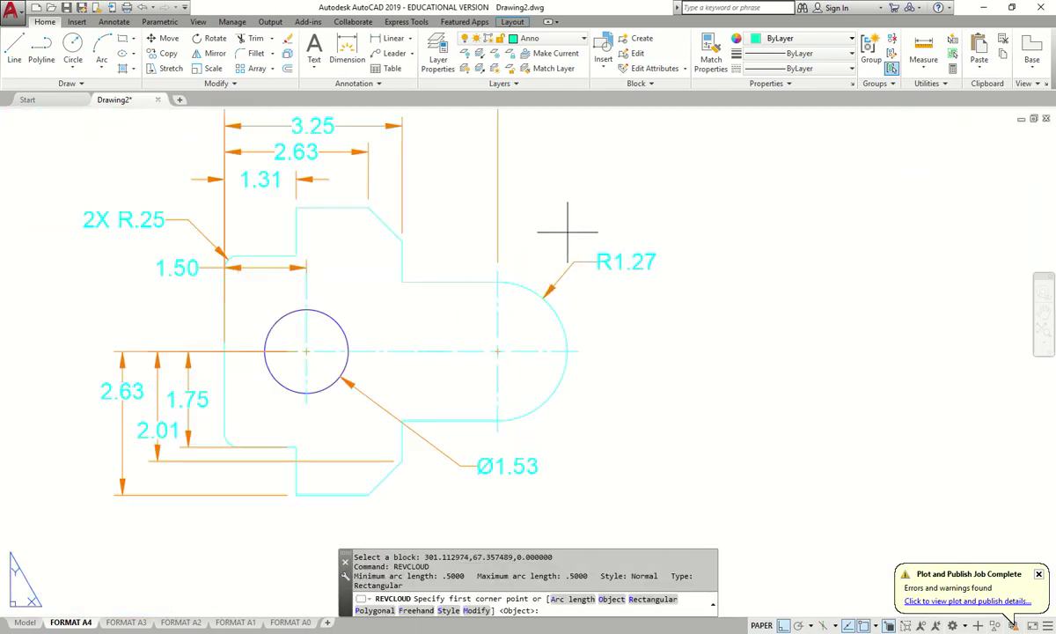
left_click(553, 236)
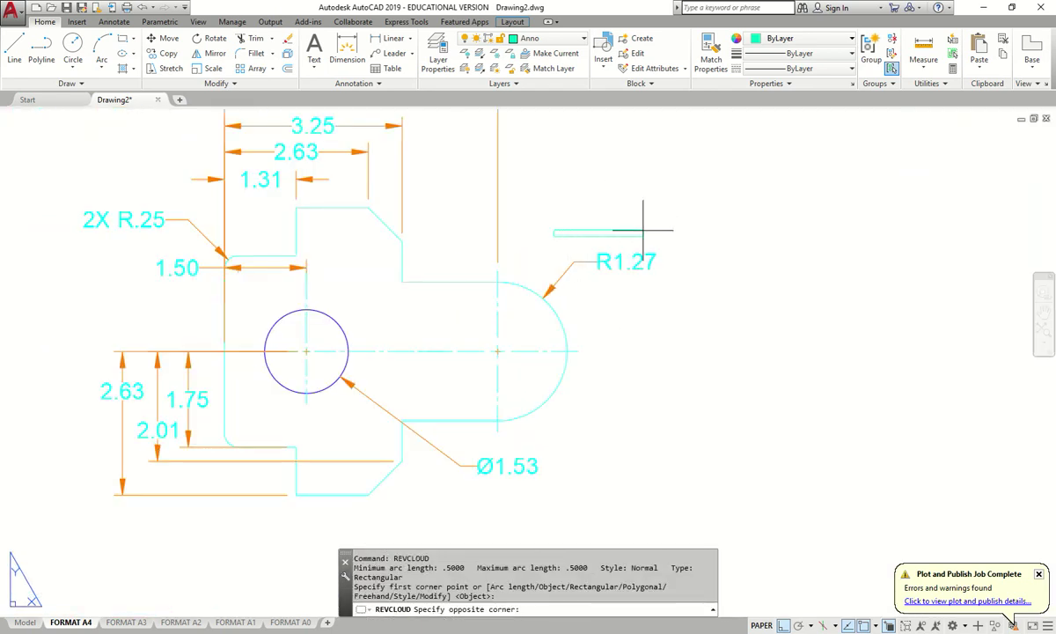
left_click(678, 287)
scroll(696, 268, "up", 6)
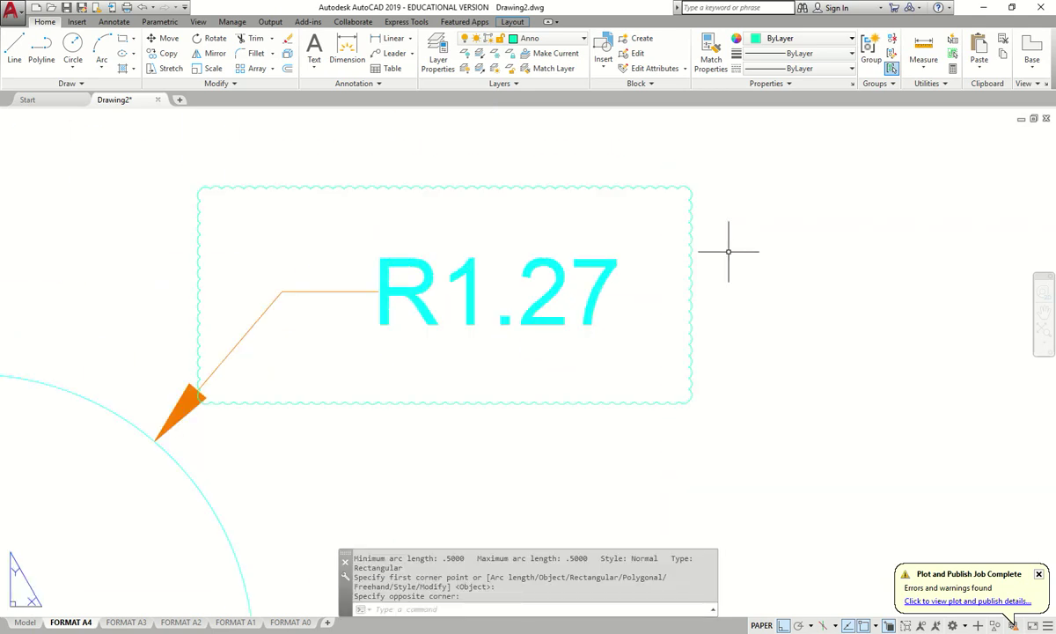